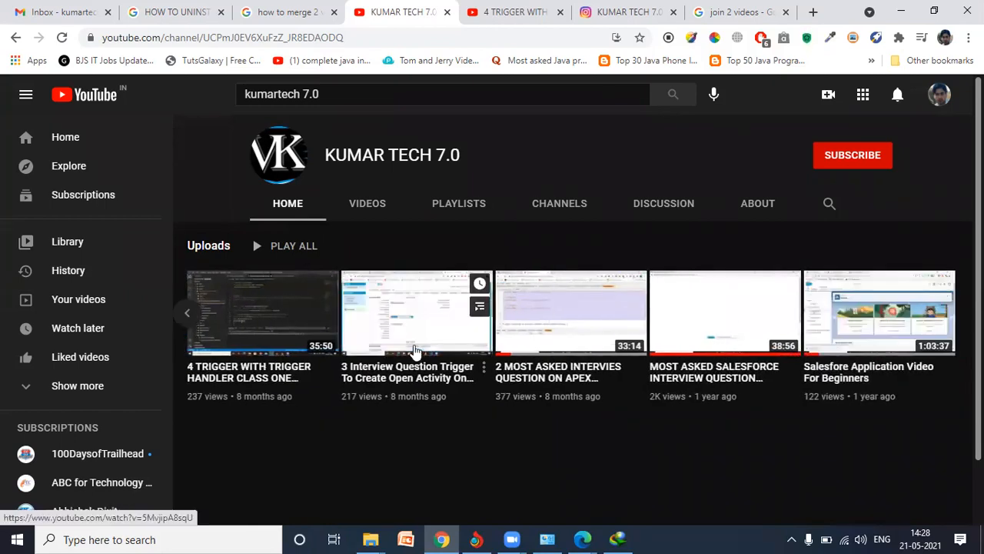
Subscribe to the KUMAR TECH 7.0 channel and set its notifications to All.
{"action": "left_click", "coordinate": [842, 165]}
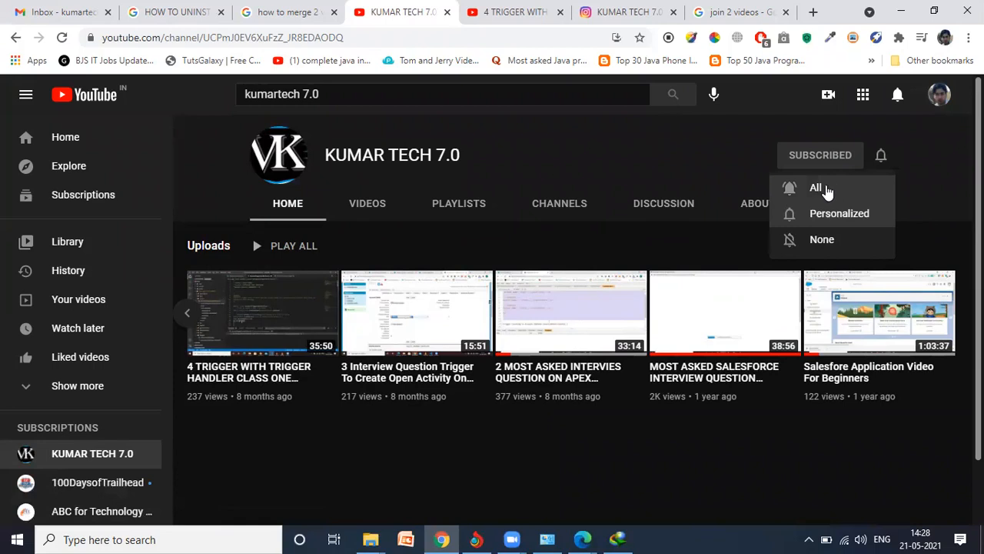
{"action": "left_click", "coordinate": [800, 191]}
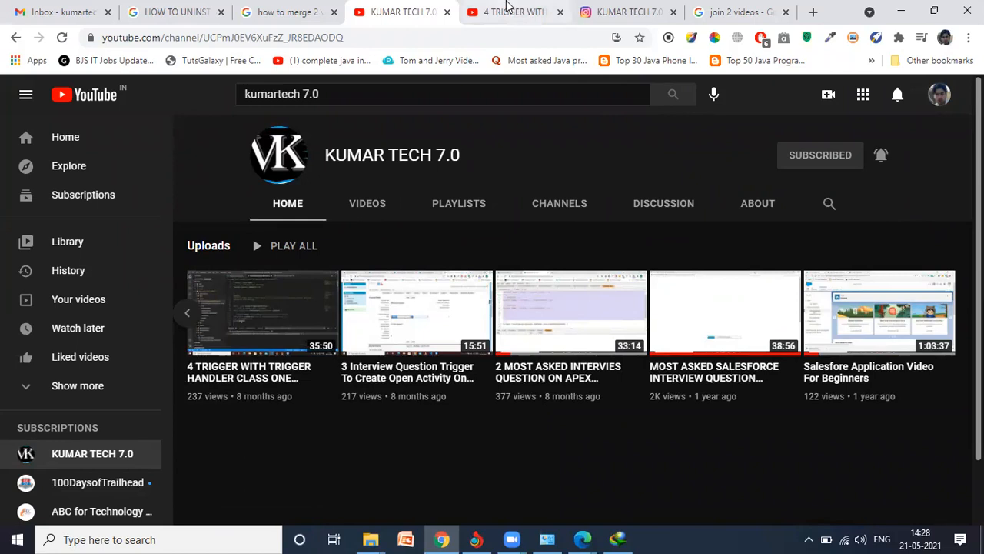
View the channel's Instagram profile through the link in the description of the trigger handler class video.
{"action": "left_click", "coordinate": [507, 6]}
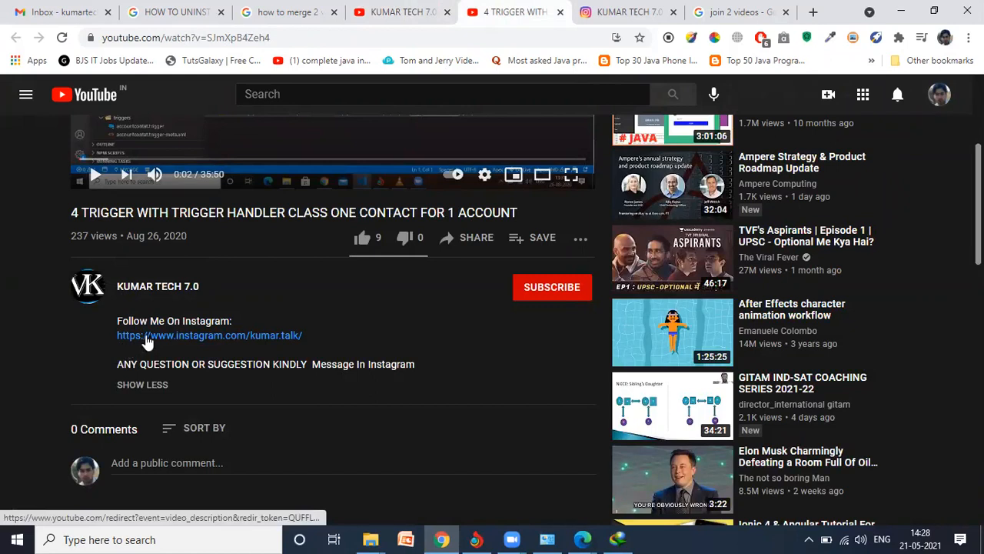
{"action": "left_click", "coordinate": [144, 338]}
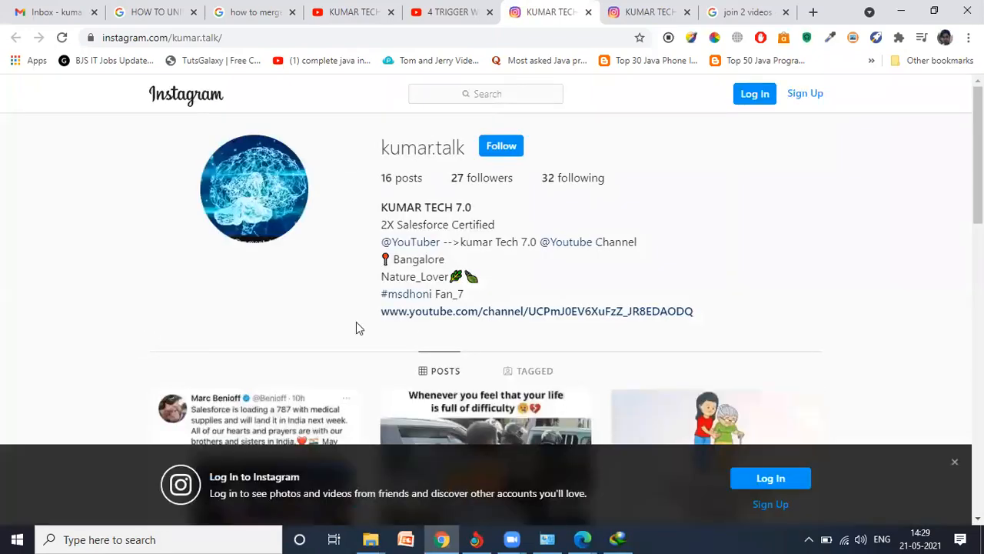
{"action": "left_click", "coordinate": [452, 9]}
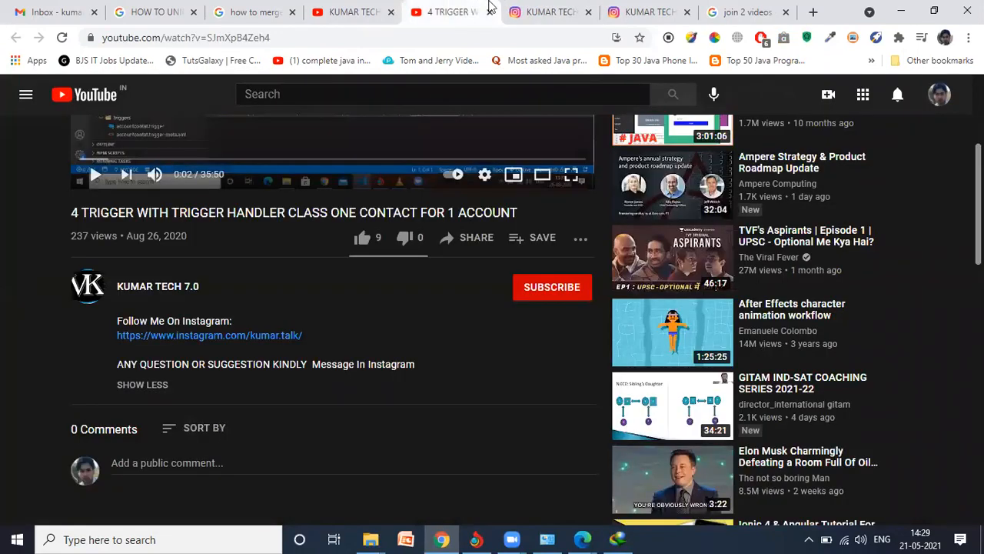
{"action": "left_click", "coordinate": [540, 9]}
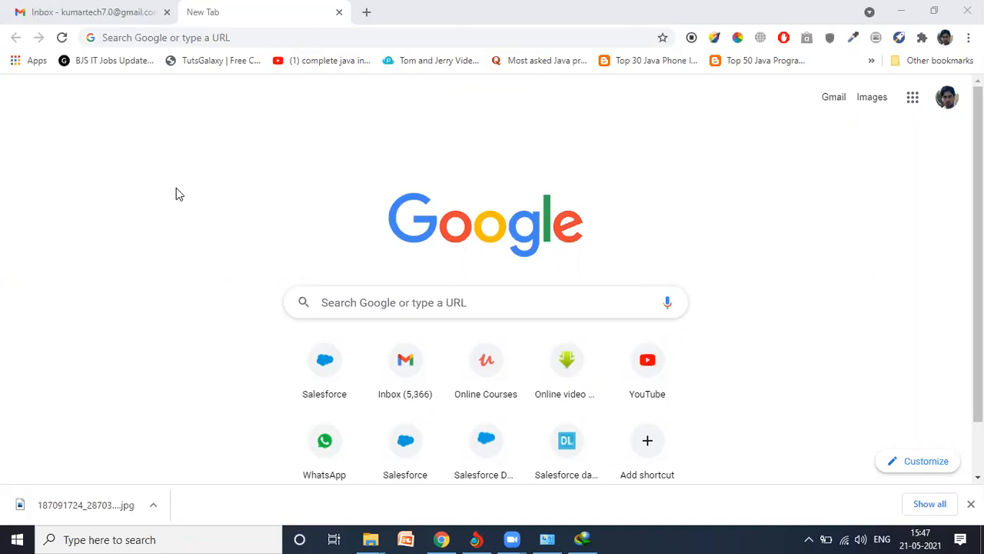
Search the web for "vs code" and open the official Visual Studio Code website.
{"action": "left_click", "coordinate": [249, 38]}
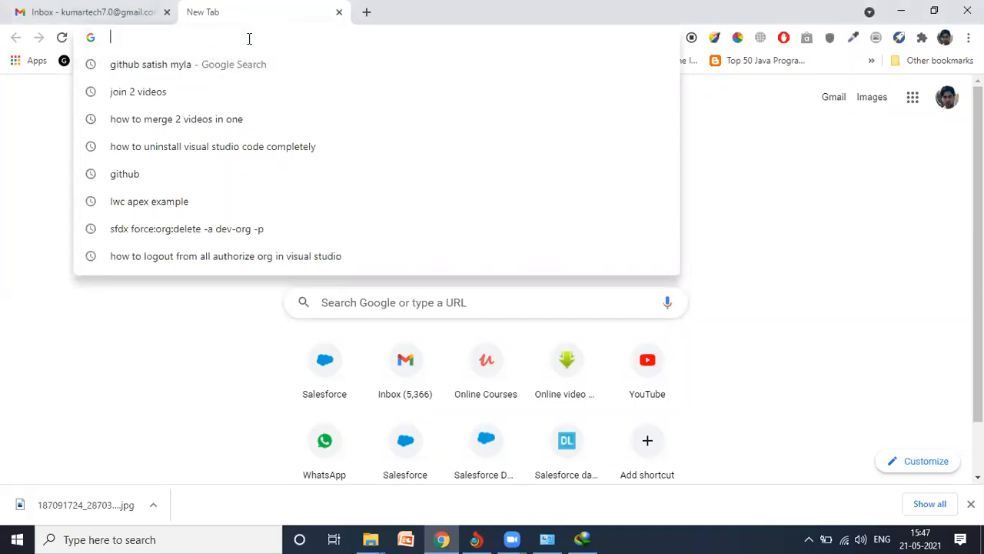
{"action": "type", "text": "vs code"}
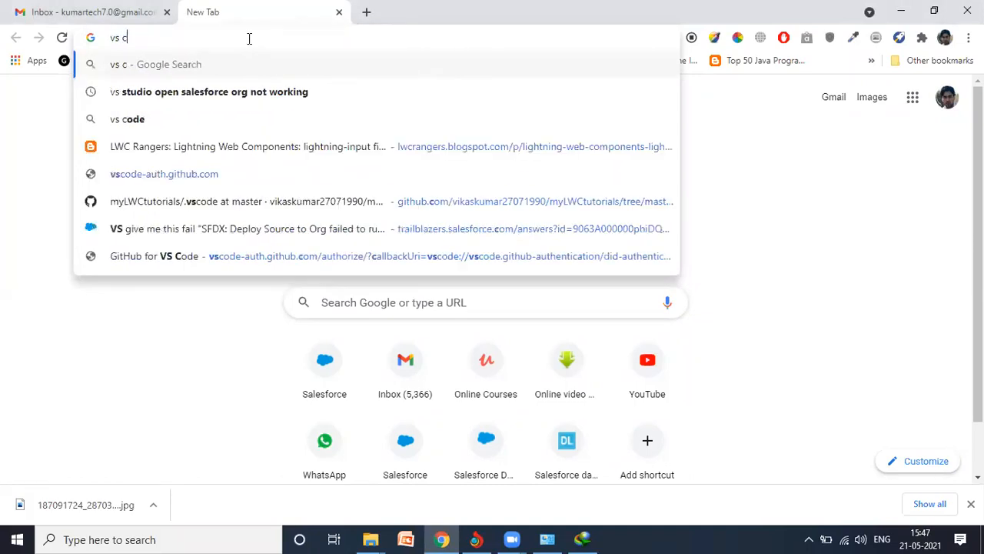
{"action": "key", "text": "Return"}
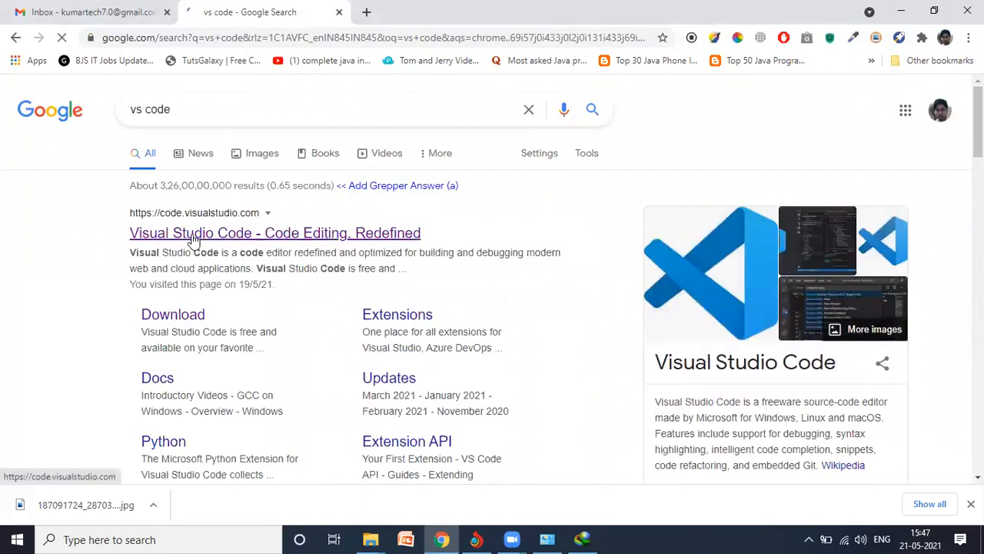
{"action": "left_click", "coordinate": [194, 241]}
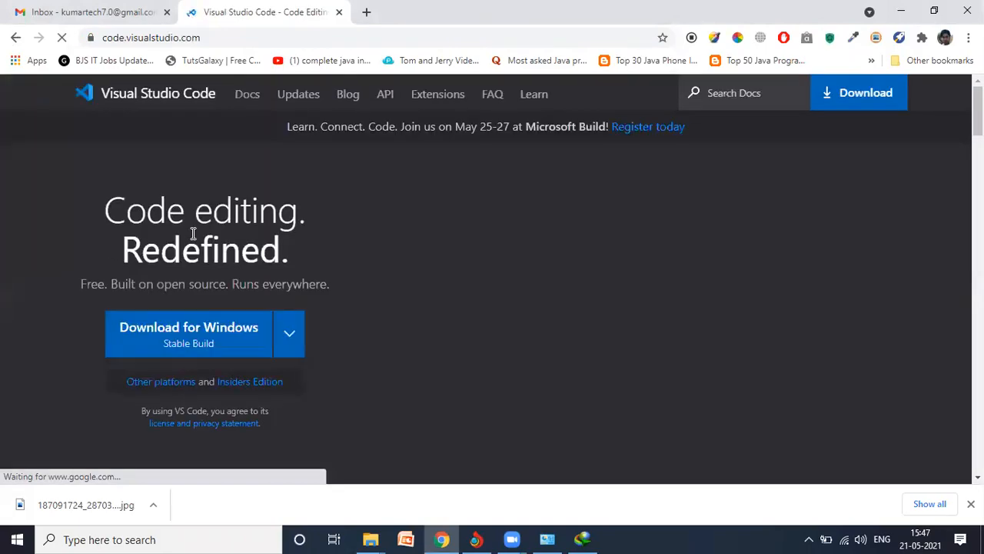
{"action": "left_click", "coordinate": [171, 330]}
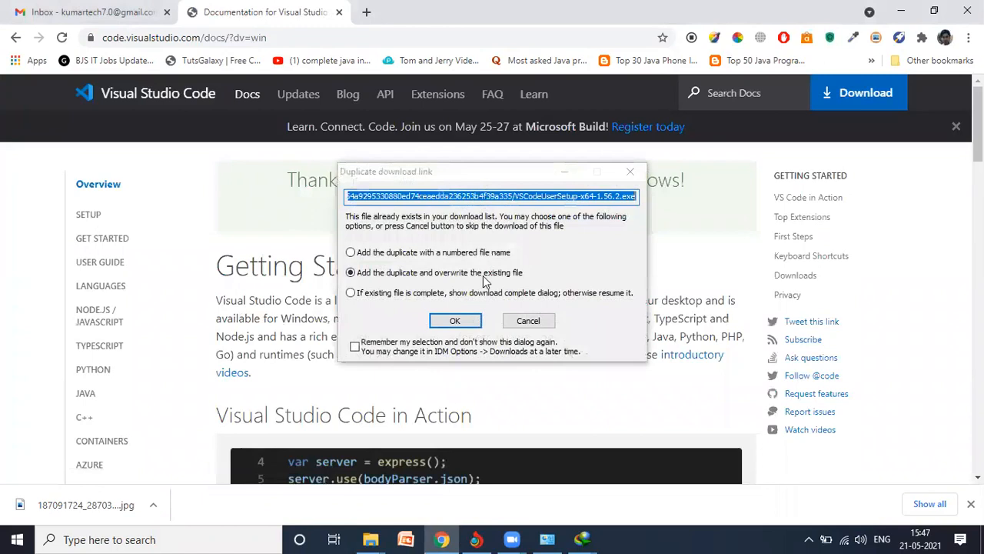
{"action": "left_click", "coordinate": [532, 322]}
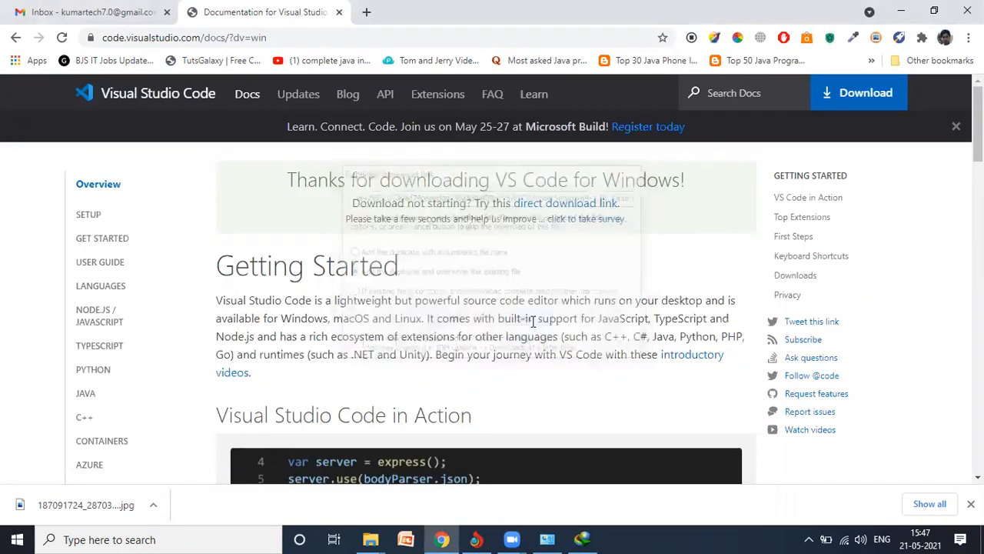
{"action": "left_click", "coordinate": [14, 38]}
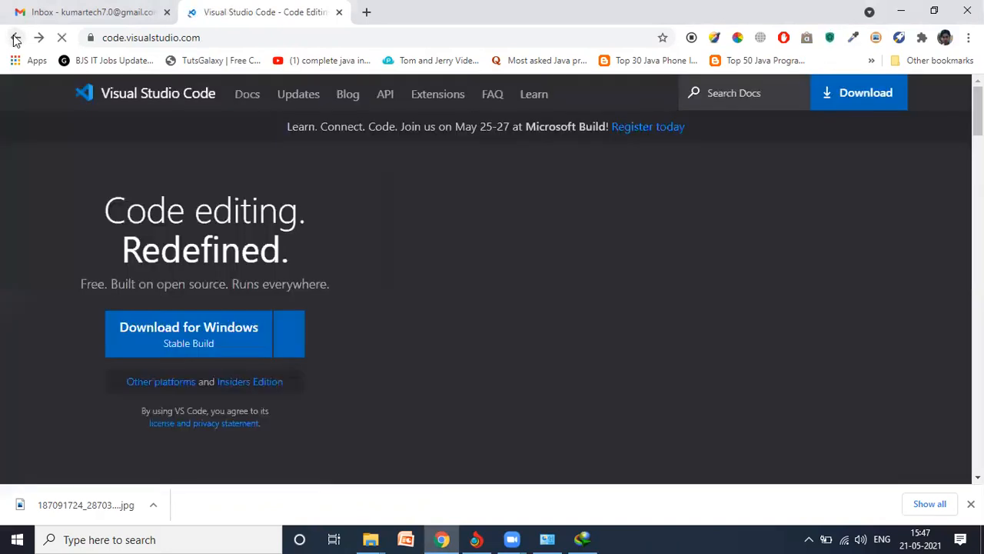
Check the platform download options and download the stable Windows build of Visual Studio Code, overwriting the existing installer file.
{"action": "left_click", "coordinate": [290, 342]}
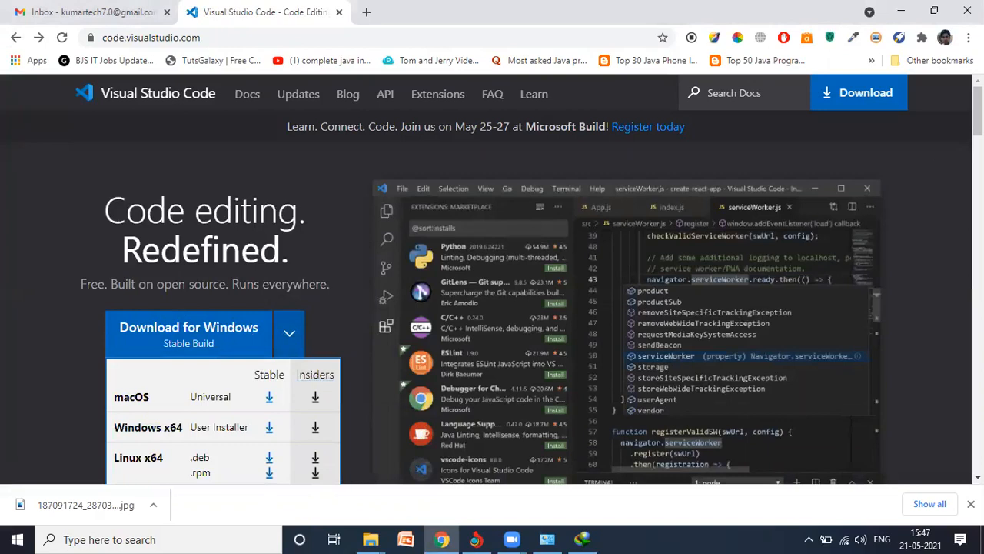
{"action": "scroll", "coordinate": [492, 284], "scroll_direction": "down", "scroll_amount": 2}
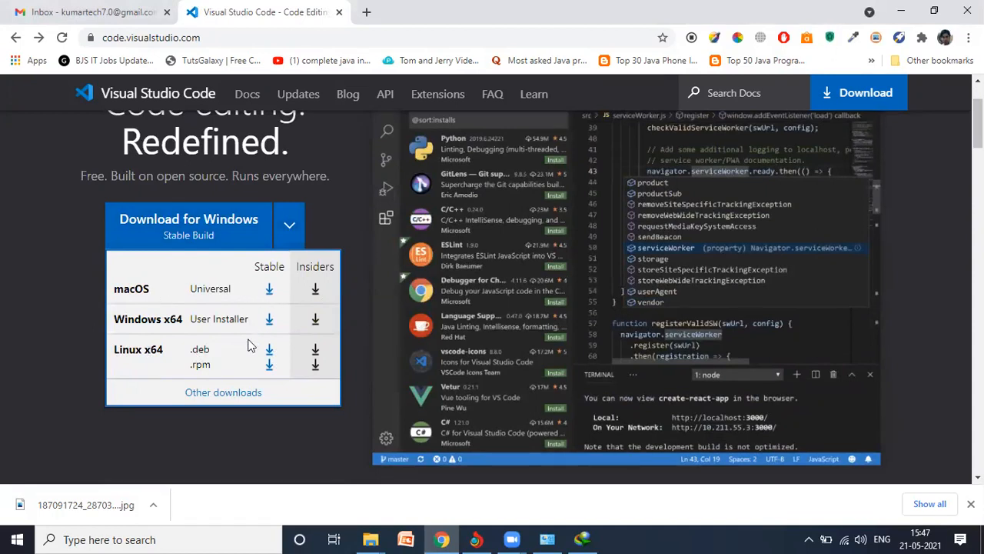
{"action": "left_click", "coordinate": [64, 289]}
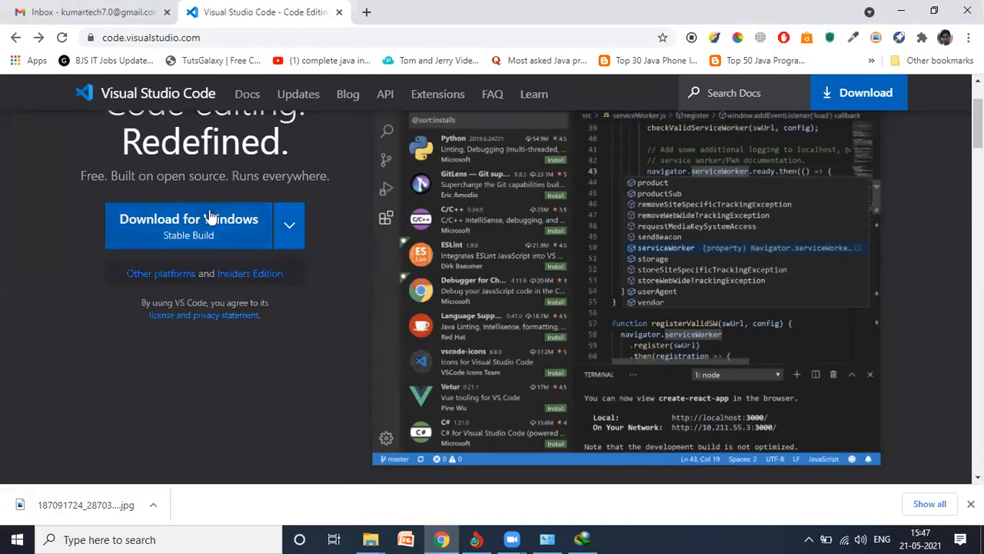
{"action": "left_click", "coordinate": [214, 229]}
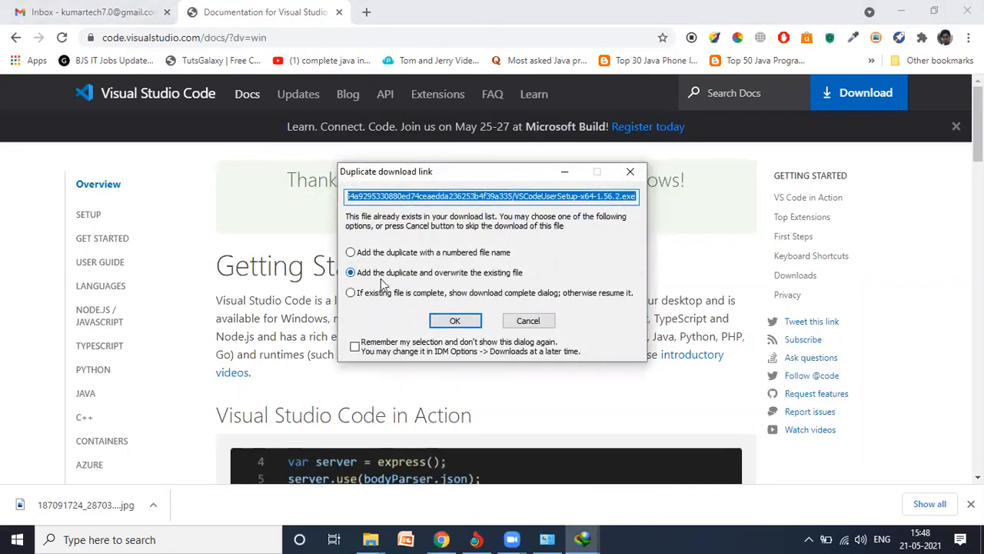
{"action": "left_click", "coordinate": [455, 321]}
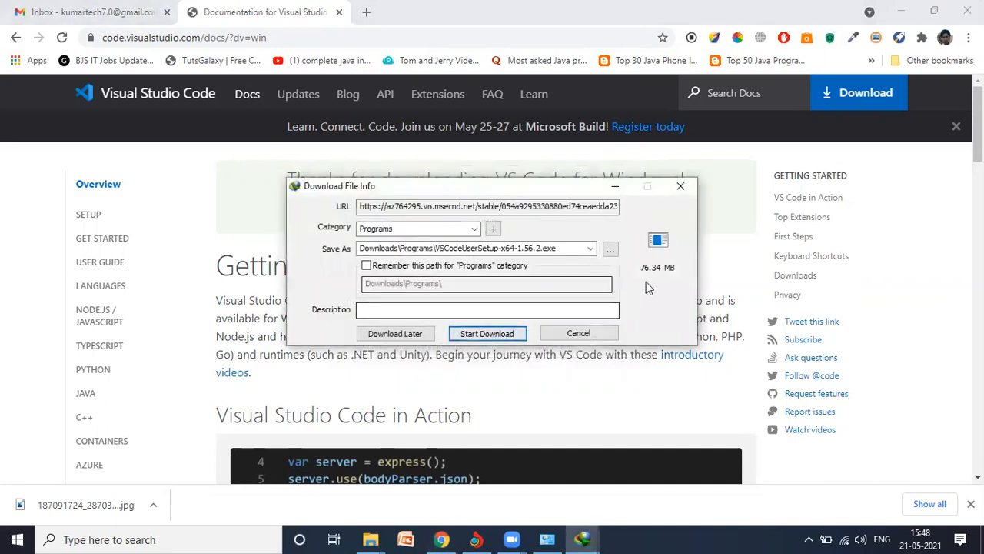
{"action": "left_click", "coordinate": [507, 336]}
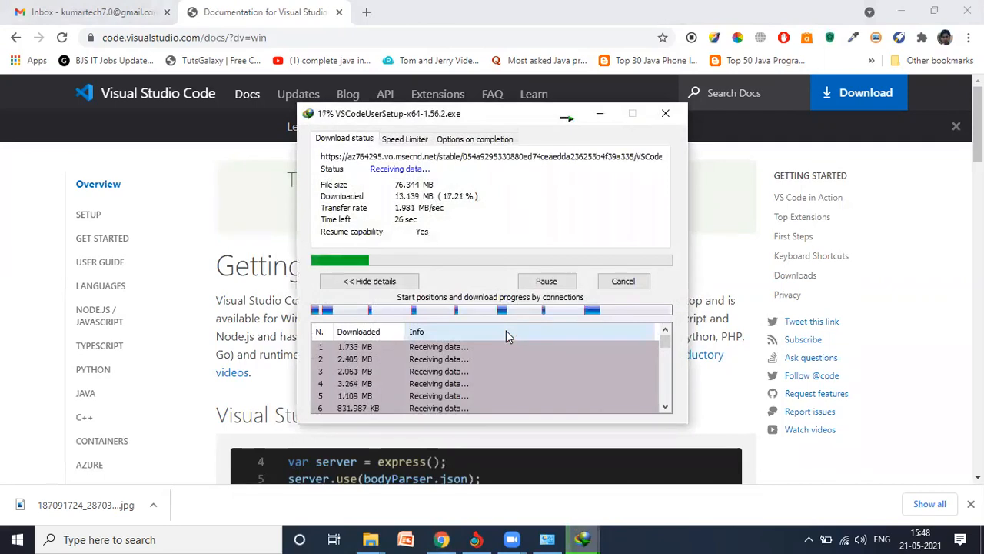
Search for "sfdx cli" in a new tab, open the Salesforce CLI page and choose the Windows x86 download.
{"action": "left_click", "coordinate": [366, 12]}
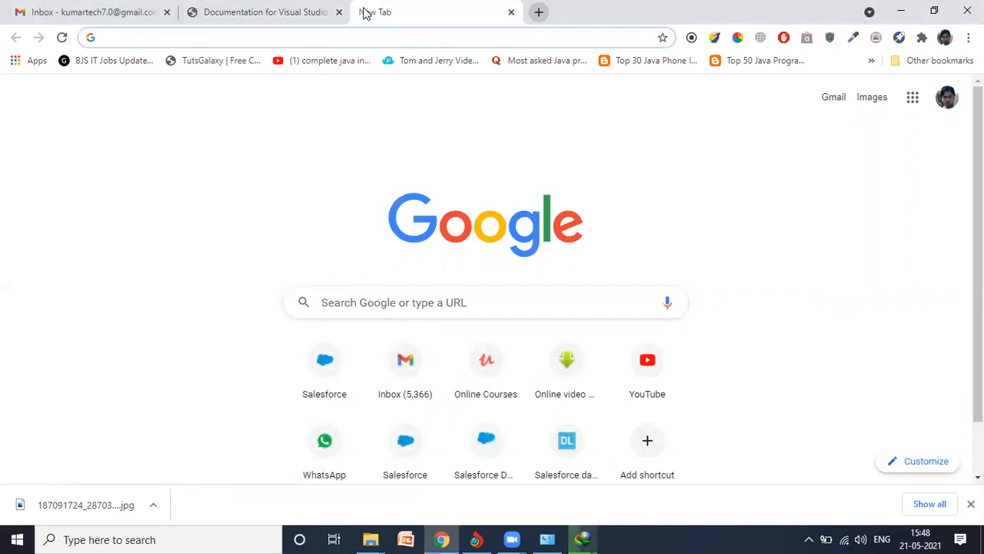
{"action": "type", "text": "sfdx"}
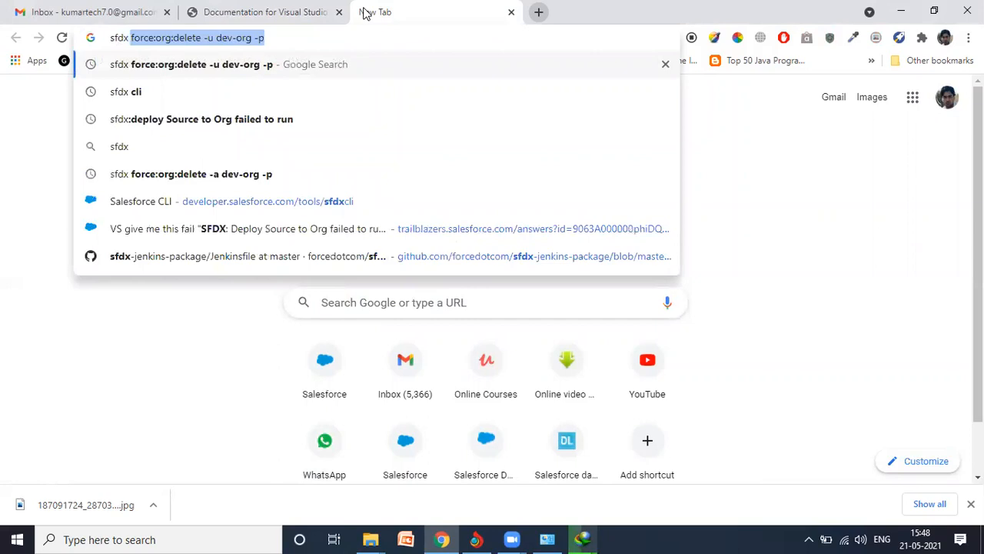
{"action": "type", "text": " cli"}
{"action": "key", "text": "Return"}
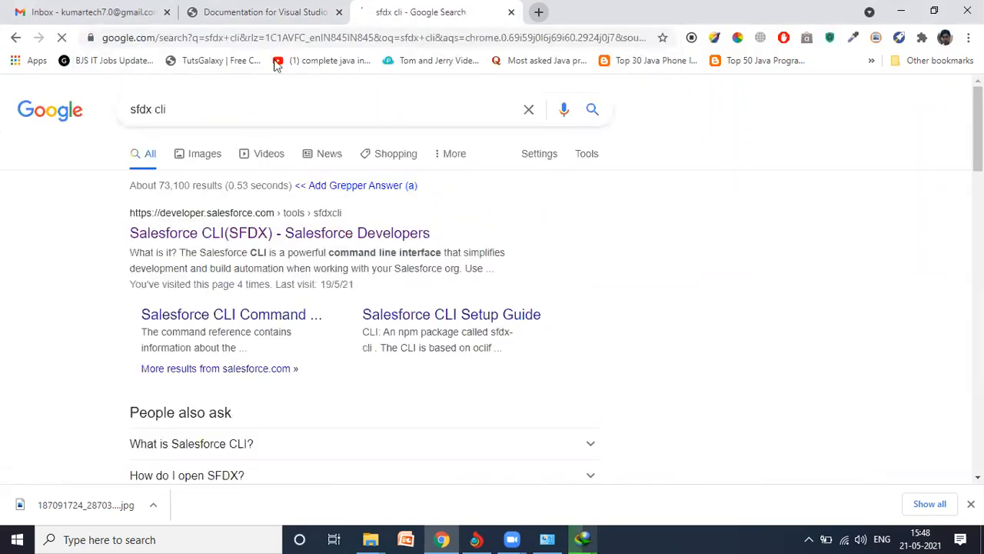
{"action": "left_click", "coordinate": [174, 233]}
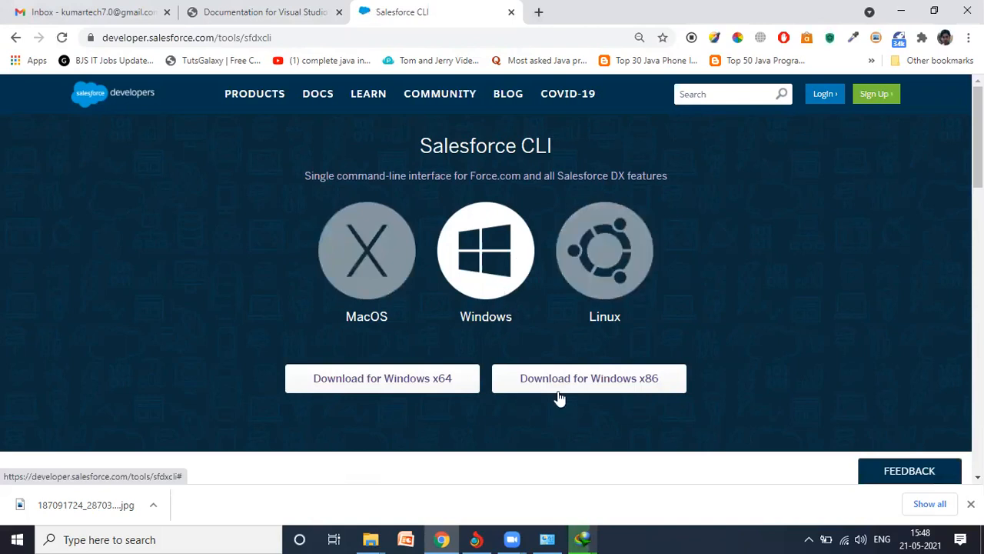
{"action": "left_click", "coordinate": [617, 381]}
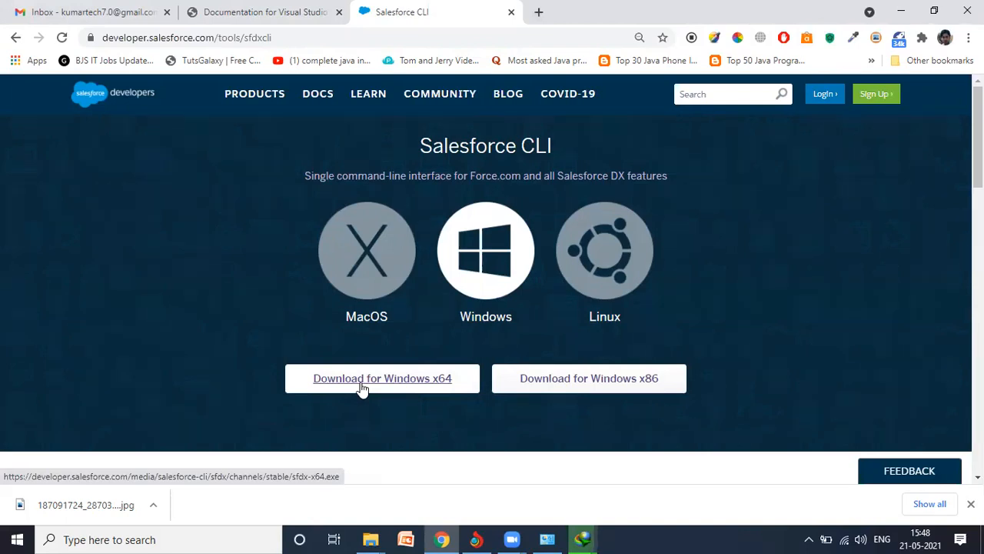
{"action": "left_click", "coordinate": [119, 539]}
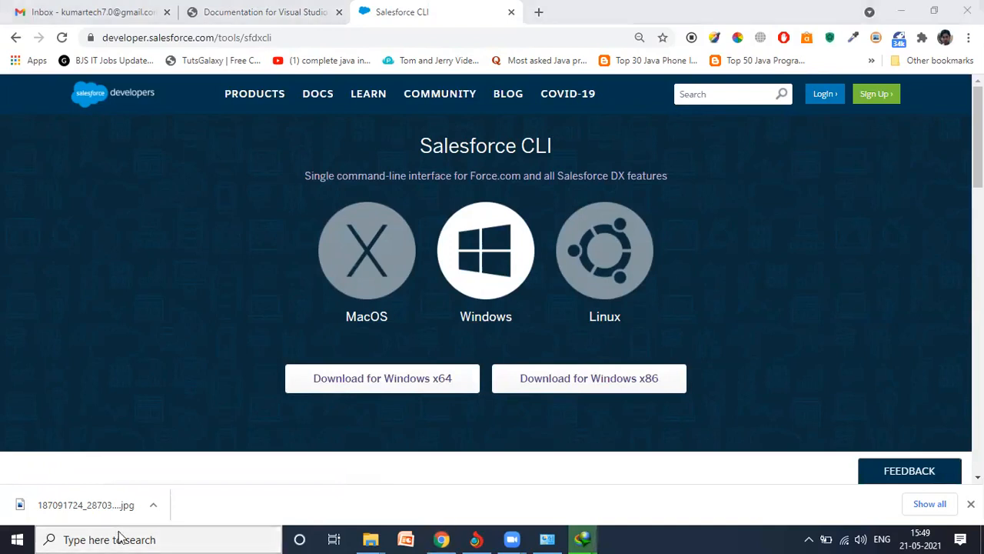
{"action": "type", "text": "cmd"}
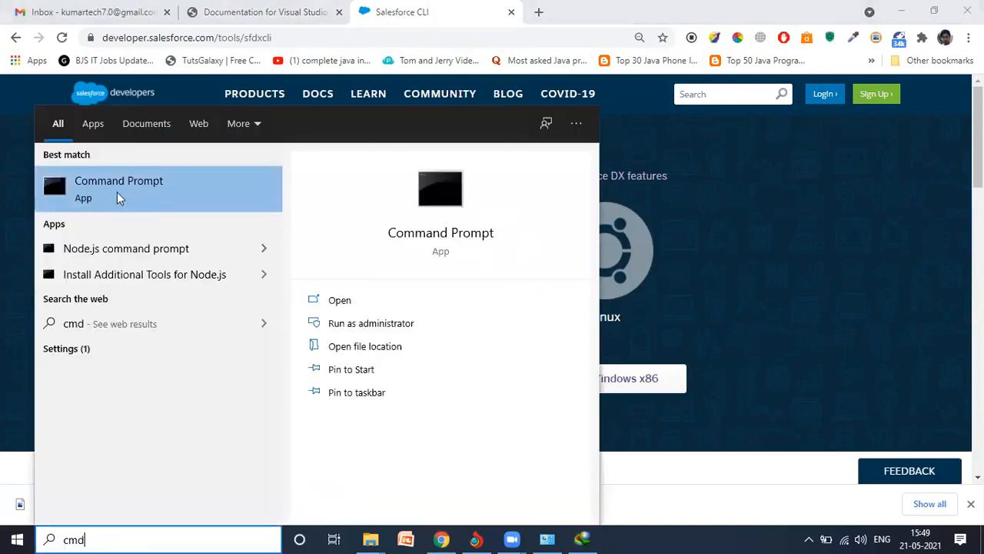
{"action": "left_click", "coordinate": [117, 199]}
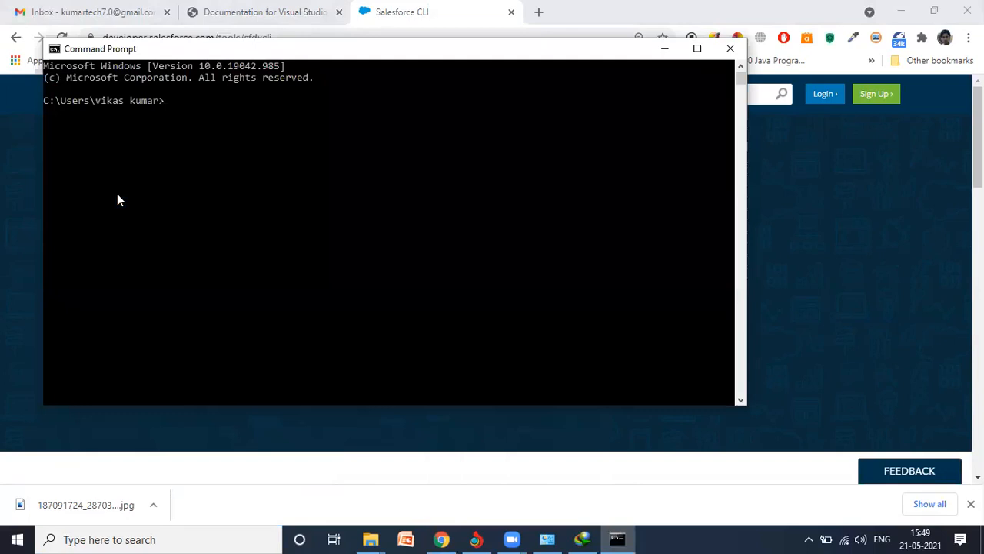
{"action": "left_click", "coordinate": [729, 51]}
{"action": "mouse_move", "coordinate": [548, 114]}
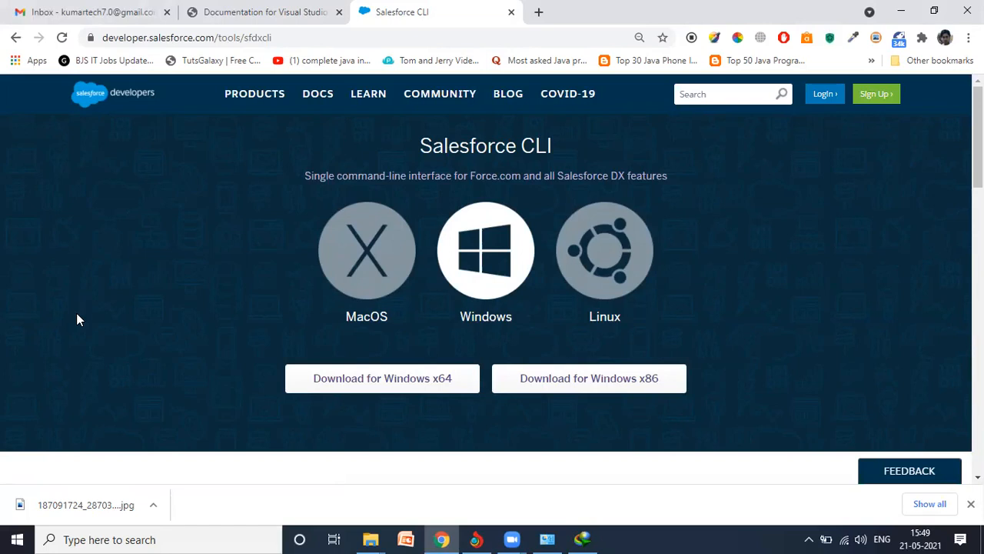
Run dxdiag to show the computer's system information, including the operating system type.
{"action": "key", "text": "super+r"}
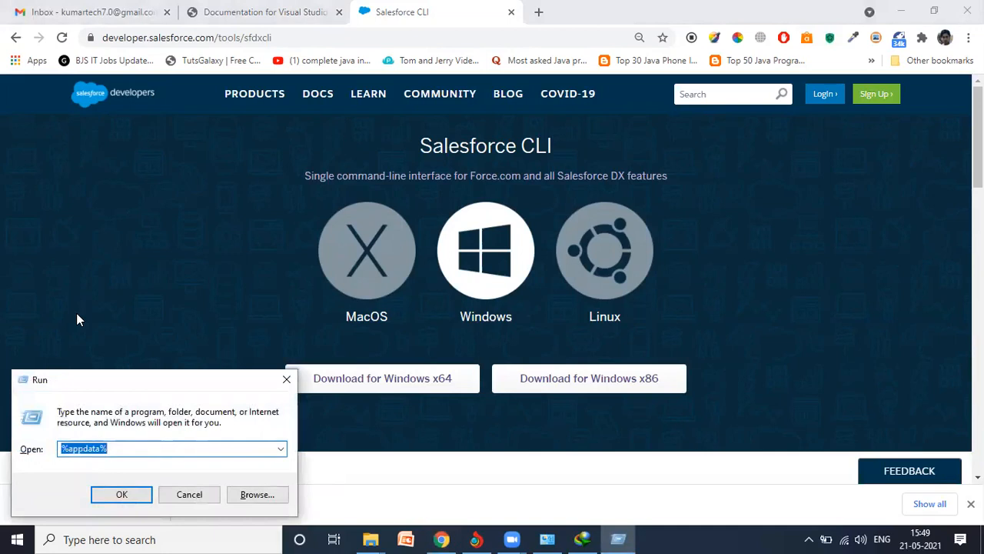
{"action": "type", "text": "dx"}
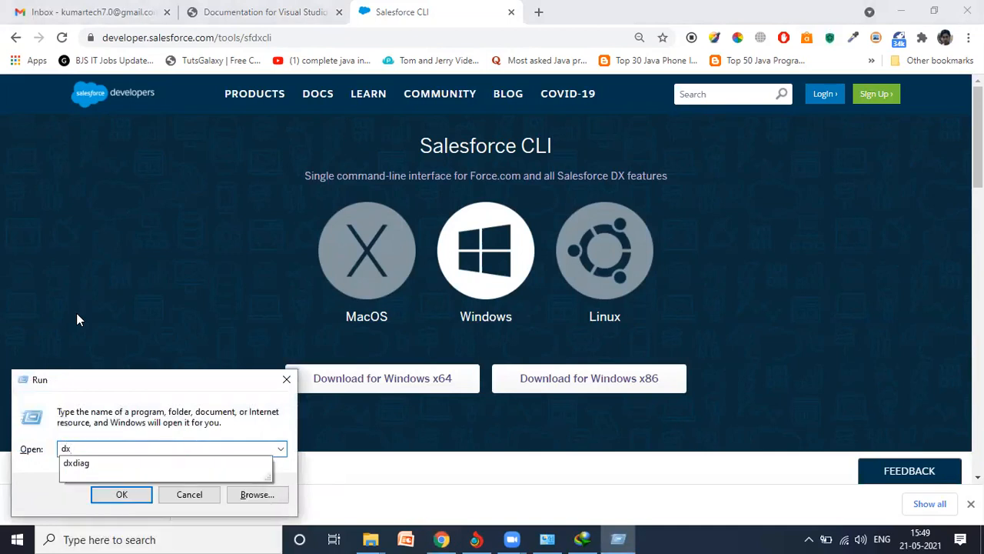
{"action": "key", "text": "Down"}
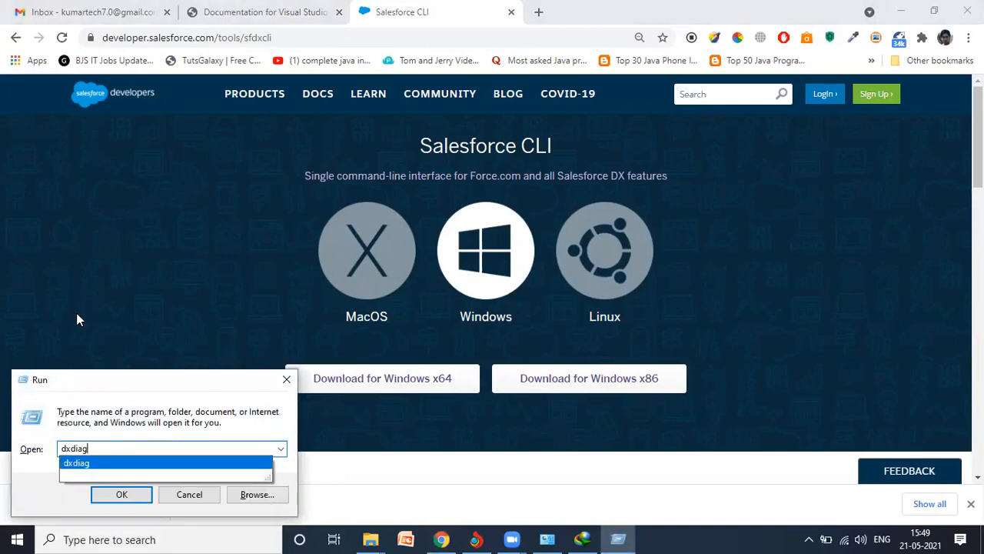
{"action": "key", "text": "Return"}
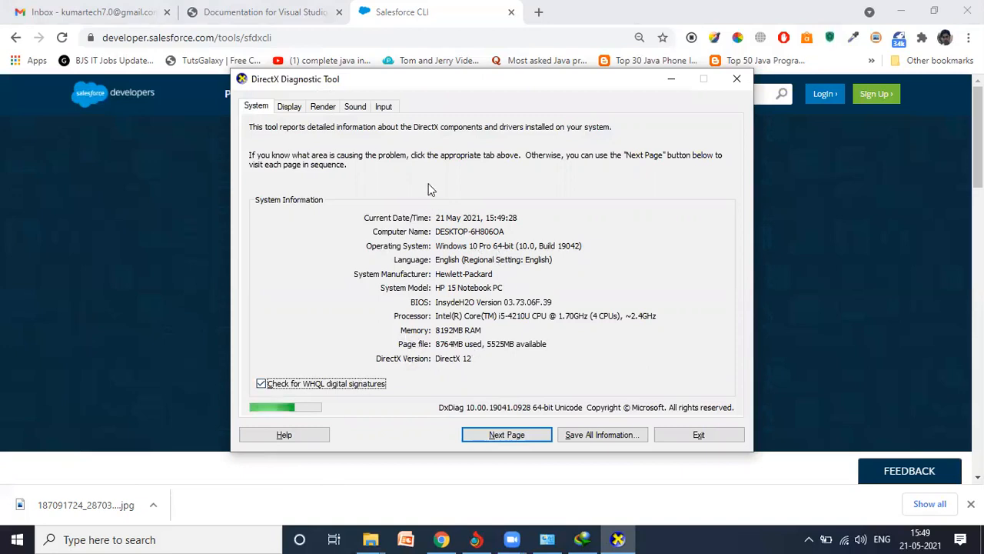
Examine the Display, Render, Sound and Input pages of the DirectX Diagnostic Tool.
{"action": "left_click", "coordinate": [486, 435]}
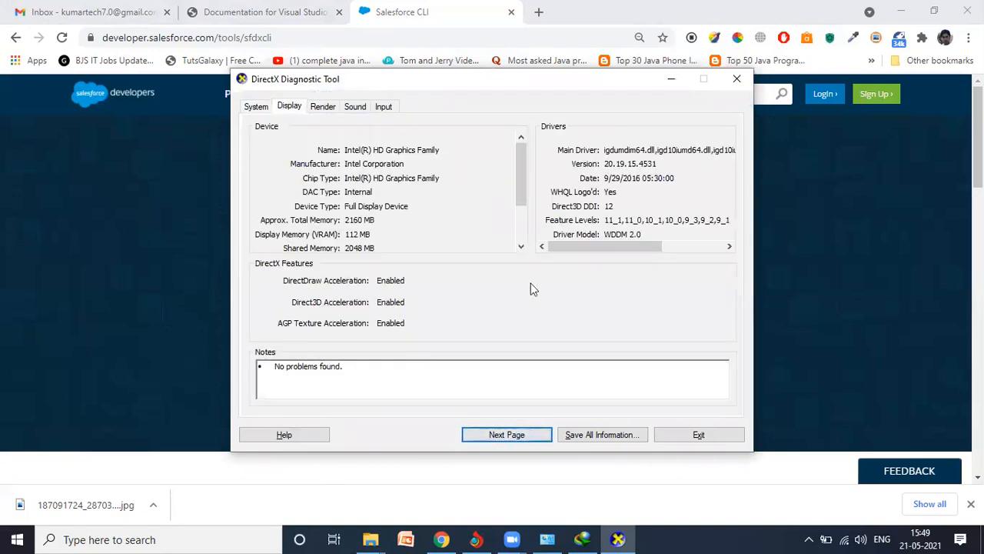
{"action": "left_click", "coordinate": [513, 444]}
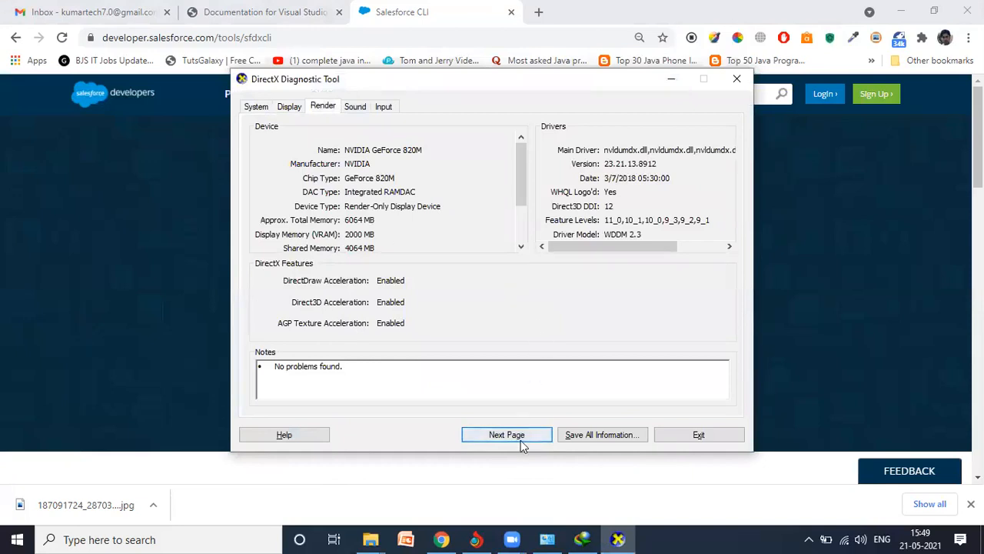
{"action": "left_click", "coordinate": [521, 439]}
{"action": "left_click", "coordinate": [521, 436]}
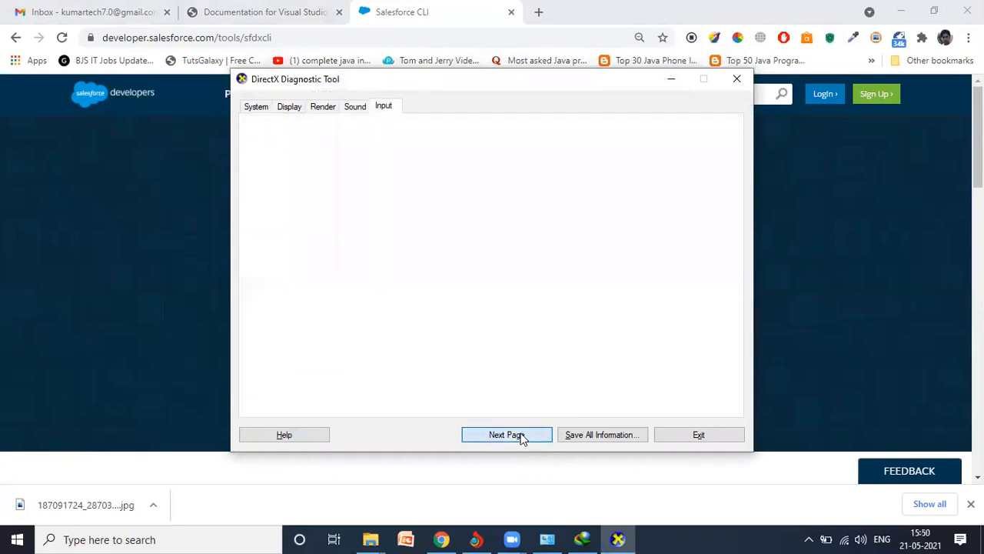
Close the DirectX Diagnostic Tool and download the Salesforce CLI for Windows x64 as sfdx-x64.exe, overwriting the existing file.
{"action": "left_click", "coordinate": [742, 77]}
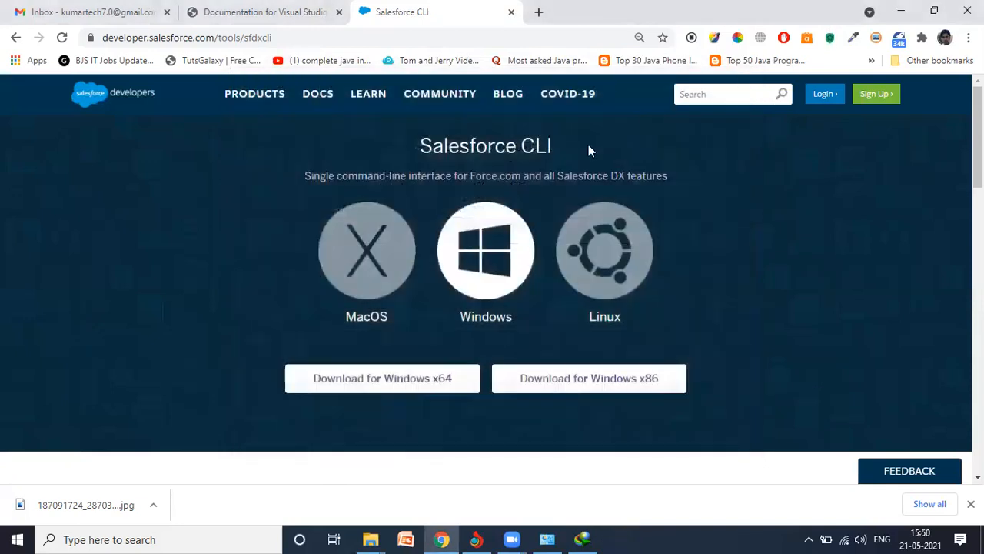
{"action": "left_click", "coordinate": [394, 381]}
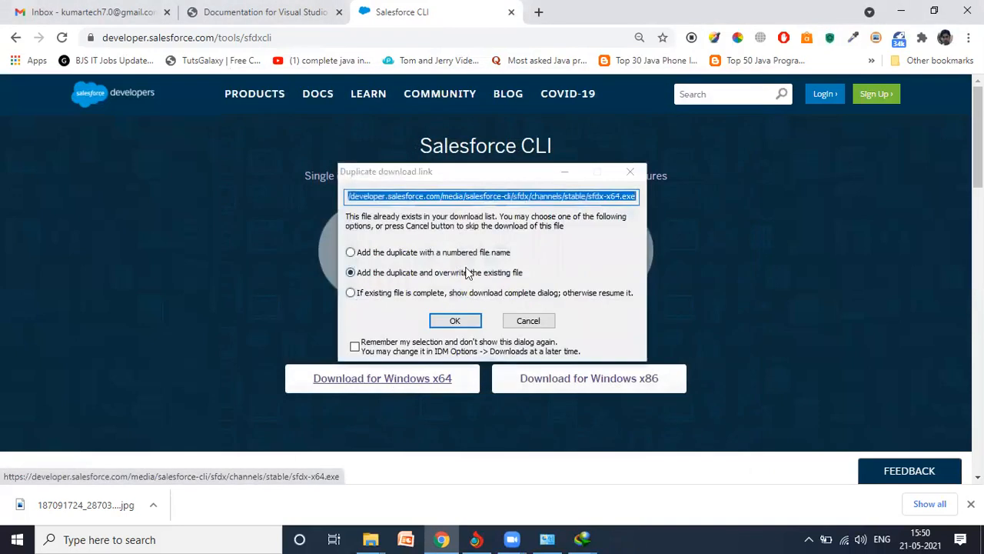
{"action": "left_click", "coordinate": [454, 323]}
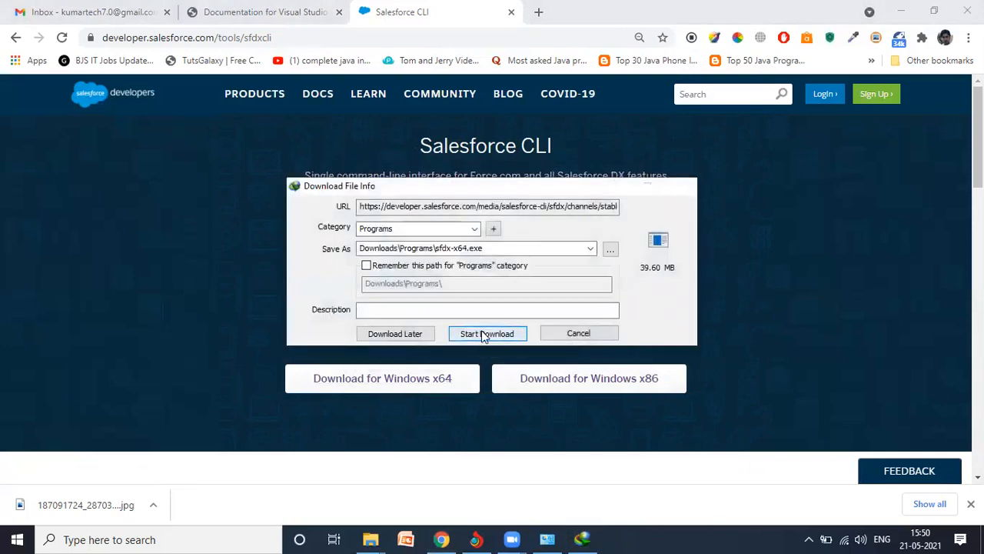
{"action": "left_click", "coordinate": [481, 333]}
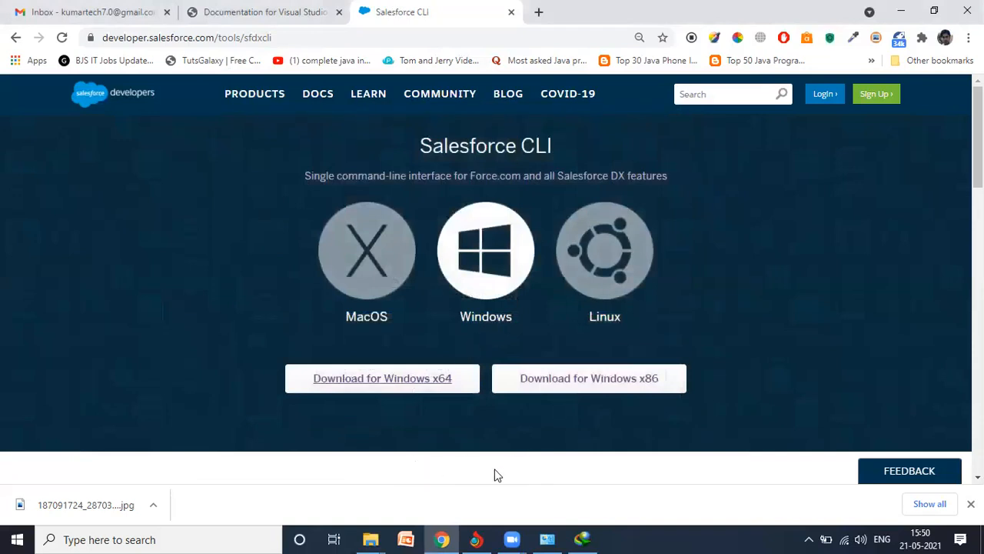
Switch to File Explorer, open the Downloads\Programs folder and launch VSCodeUserSetup-x64-1.56.2.exe.
{"action": "mouse_move", "coordinate": [362, 539]}
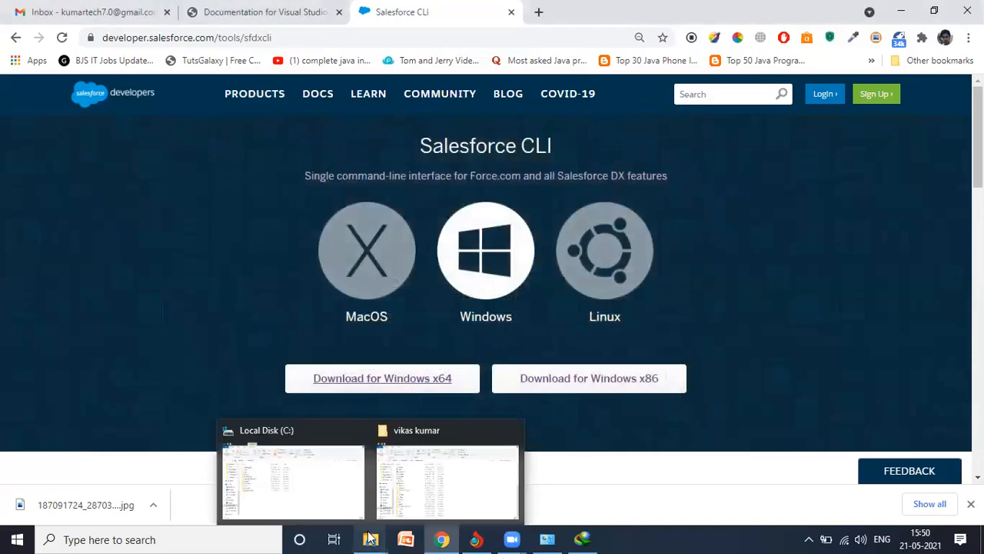
{"action": "left_click", "coordinate": [310, 481]}
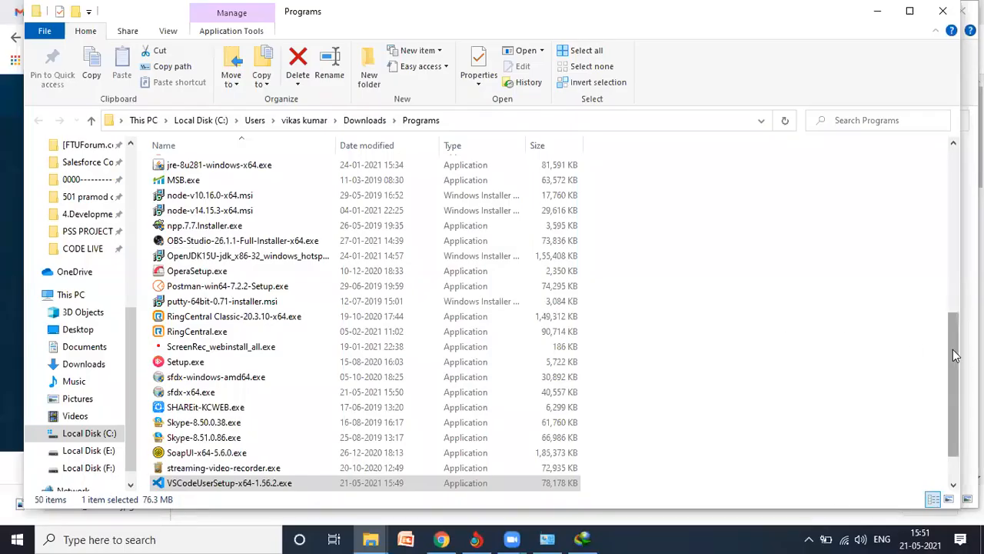
{"action": "scroll", "coordinate": [953, 346], "scroll_direction": "down", "scroll_amount": 1}
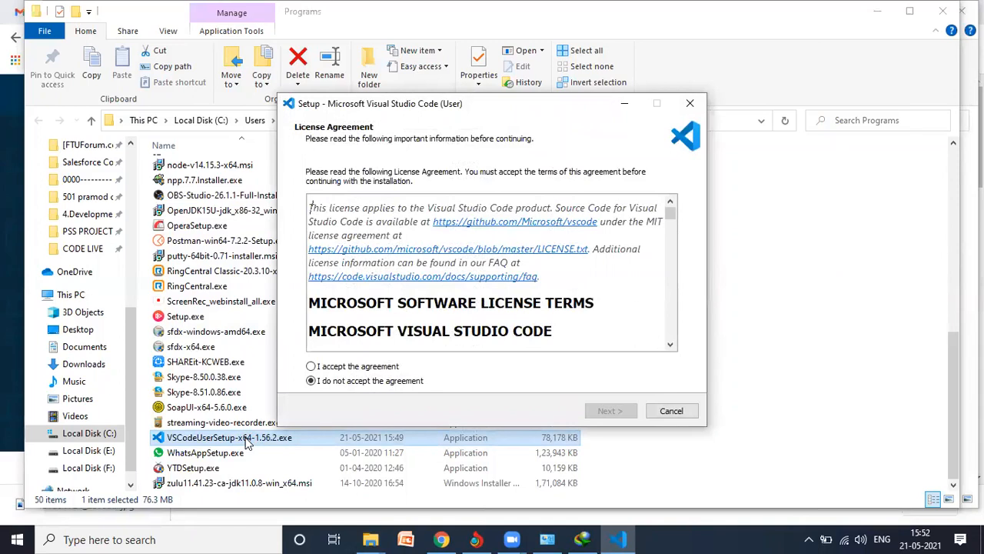
Accept the license agreement in the Visual Studio Code setup and exit the setup without installing.
{"action": "left_click", "coordinate": [324, 368]}
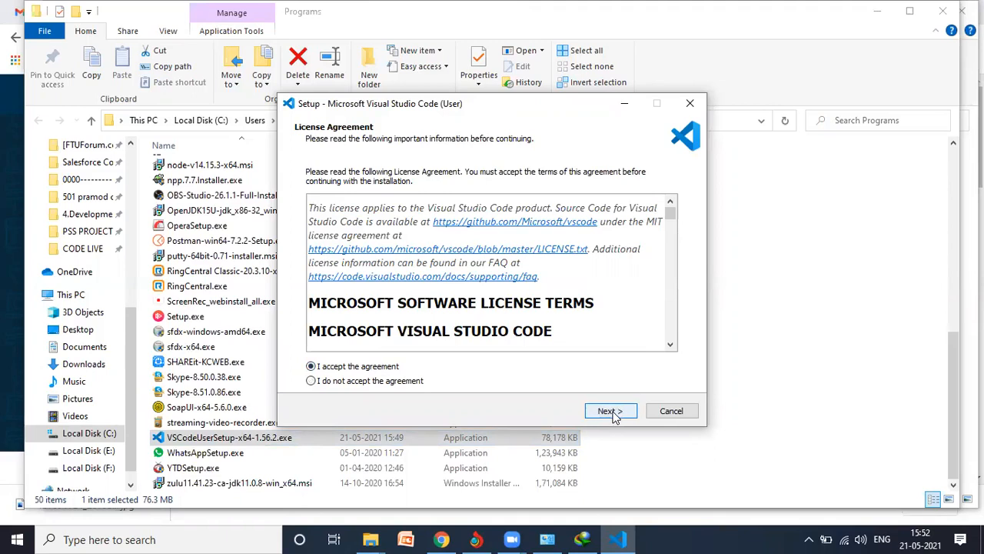
{"action": "left_click", "coordinate": [676, 415]}
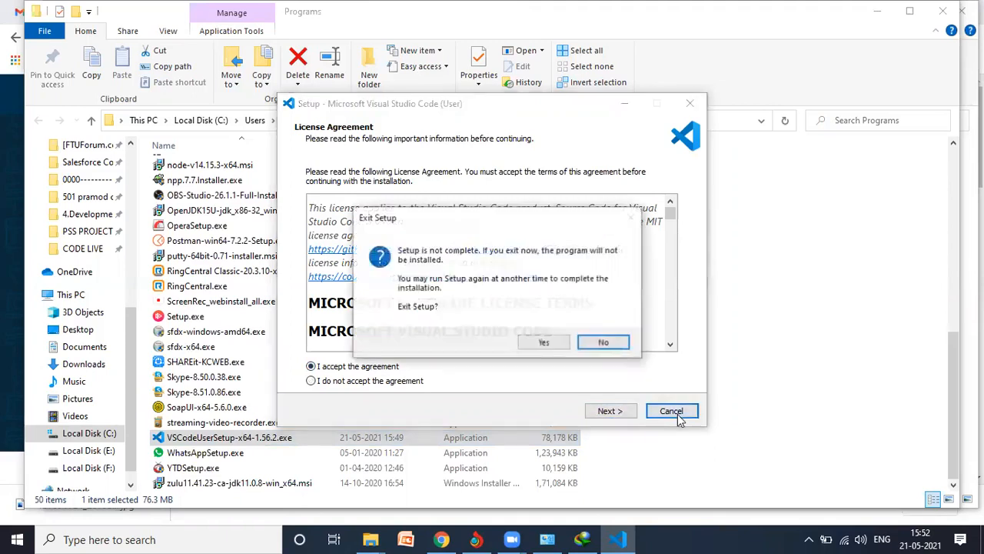
{"action": "left_click", "coordinate": [543, 342]}
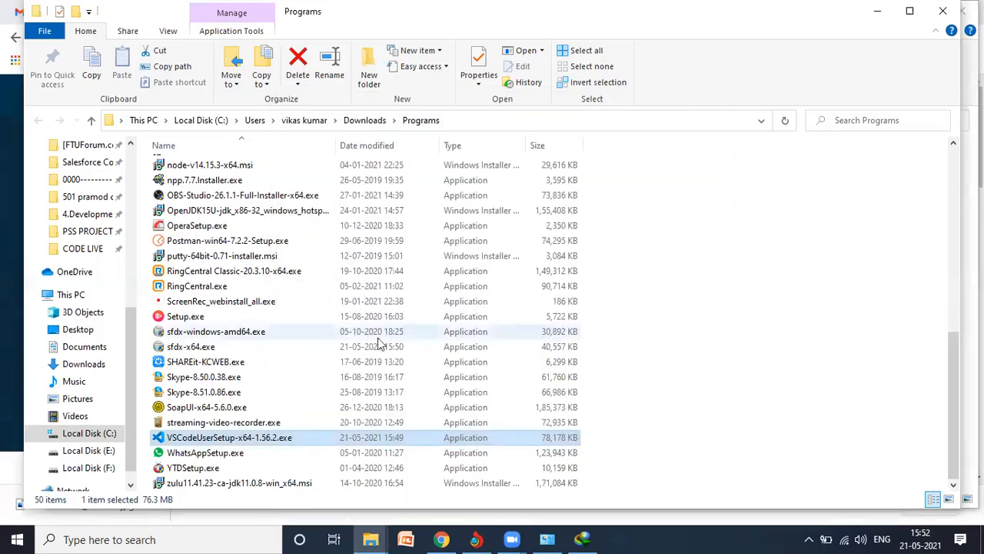
Run the sfdx-x64.exe installer and install sfdx-cli into C:\Program Files\sfdx.
{"action": "double_click", "coordinate": [196, 350]}
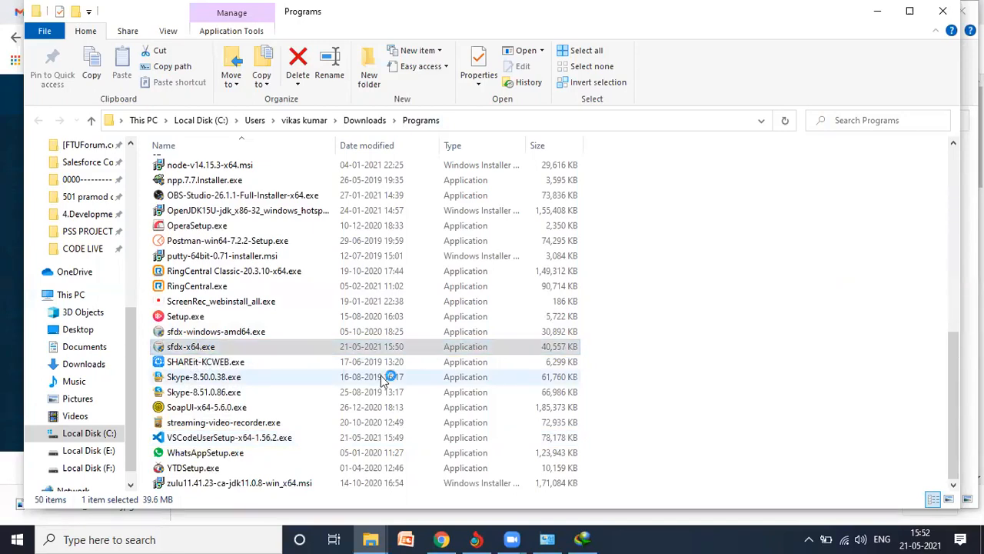
{"action": "left_click", "coordinate": [570, 384]}
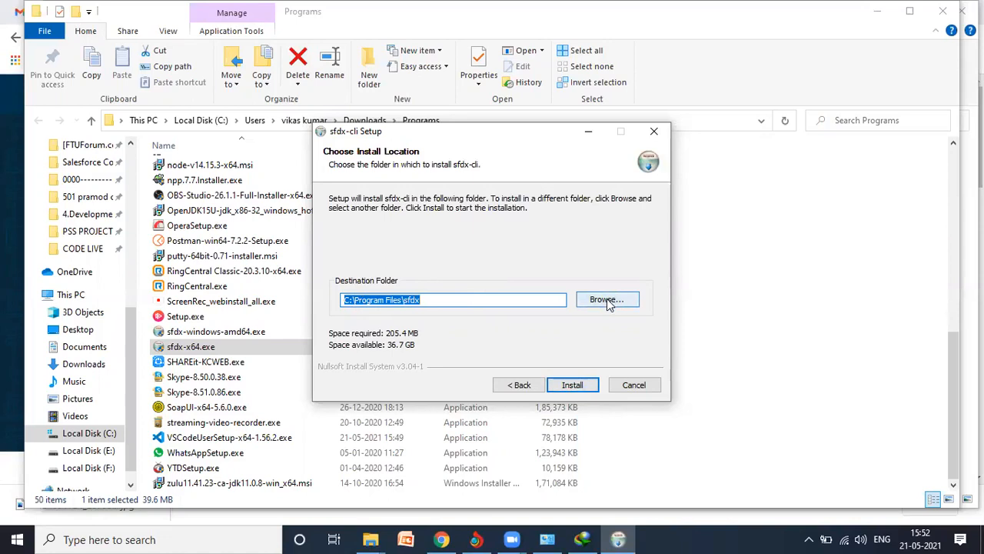
{"action": "left_click", "coordinate": [576, 387]}
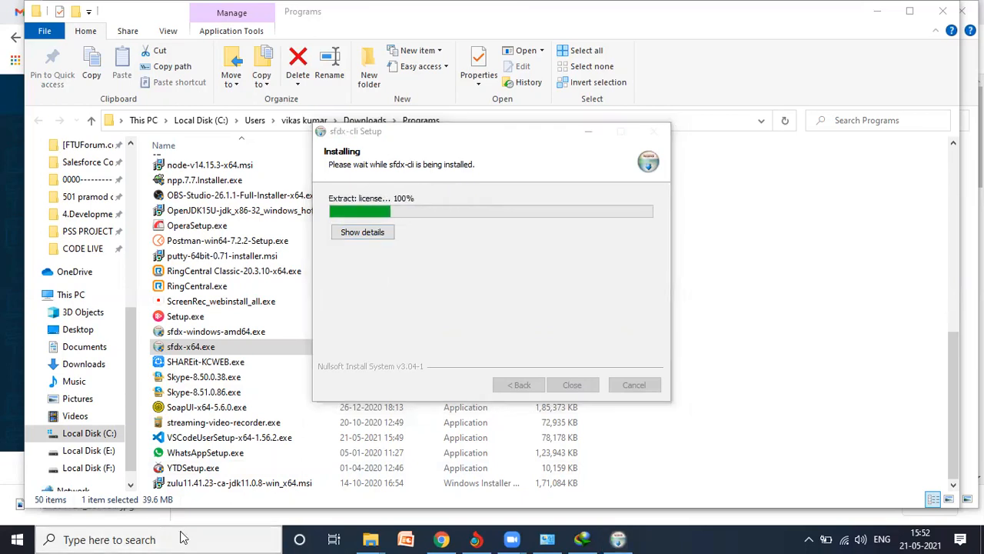
Open the system environment variables and examine the entries of the system Path variable.
{"action": "left_click", "coordinate": [181, 538]}
{"action": "type", "text": "en"}
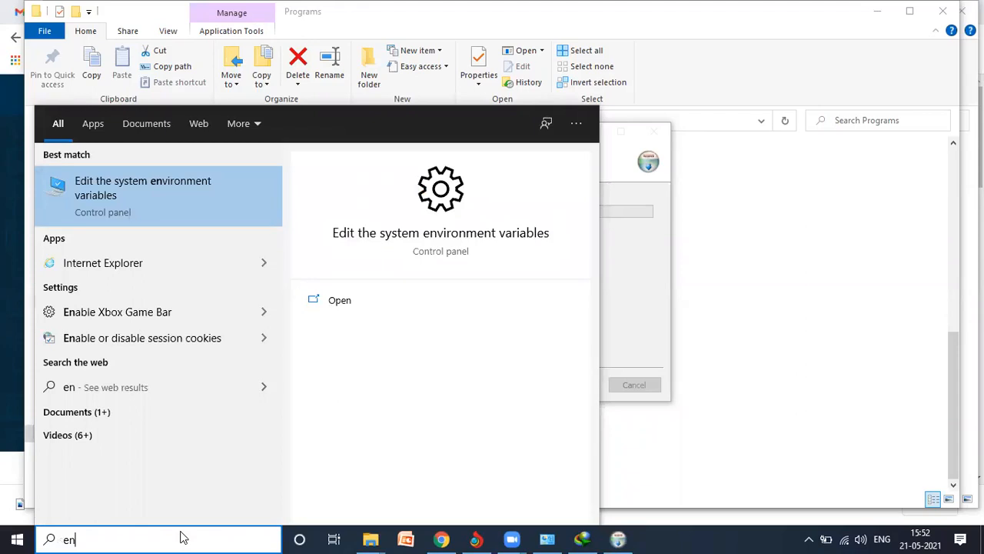
{"action": "left_click", "coordinate": [118, 193]}
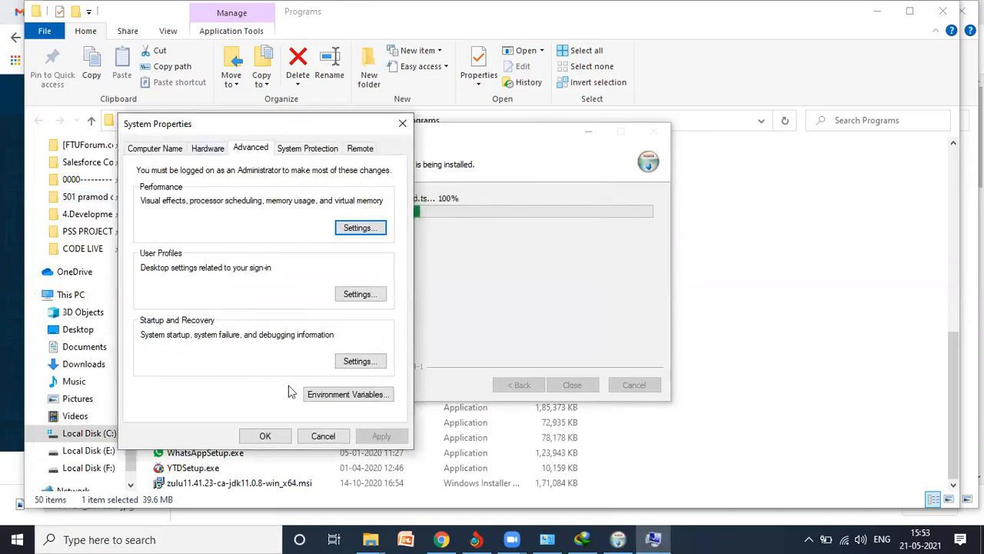
{"action": "left_click", "coordinate": [347, 396]}
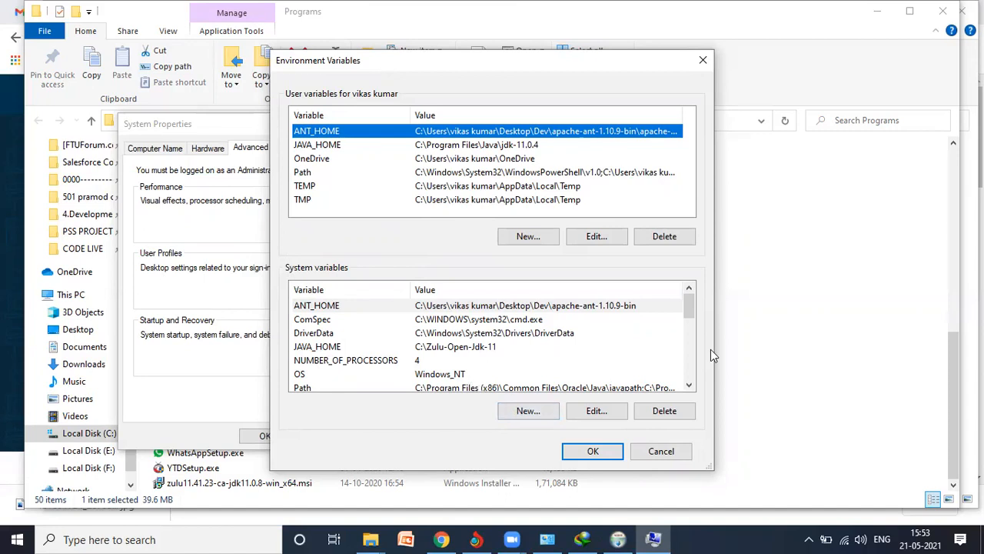
{"action": "left_click_drag", "start_coordinate": [690, 310], "coordinate": [692, 323]}
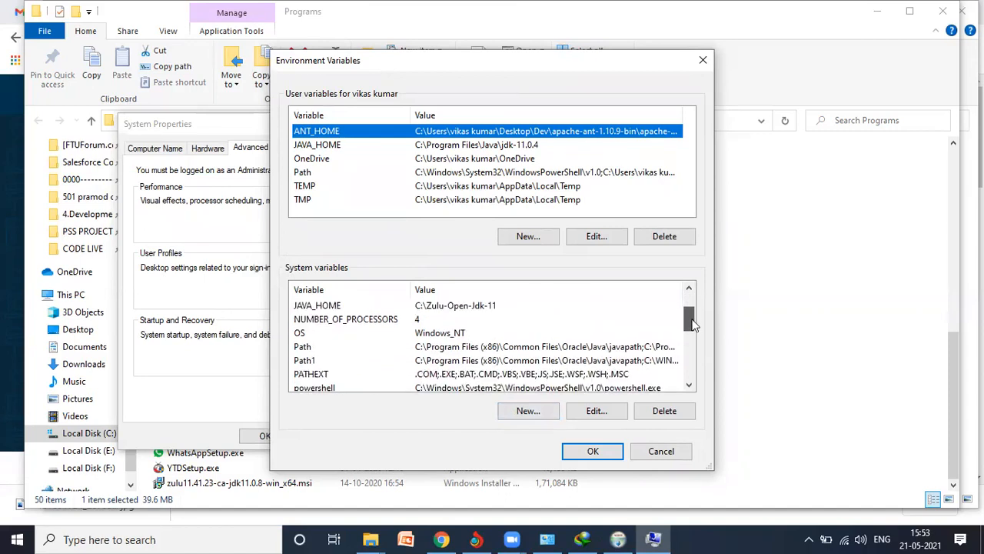
{"action": "left_click", "coordinate": [461, 350]}
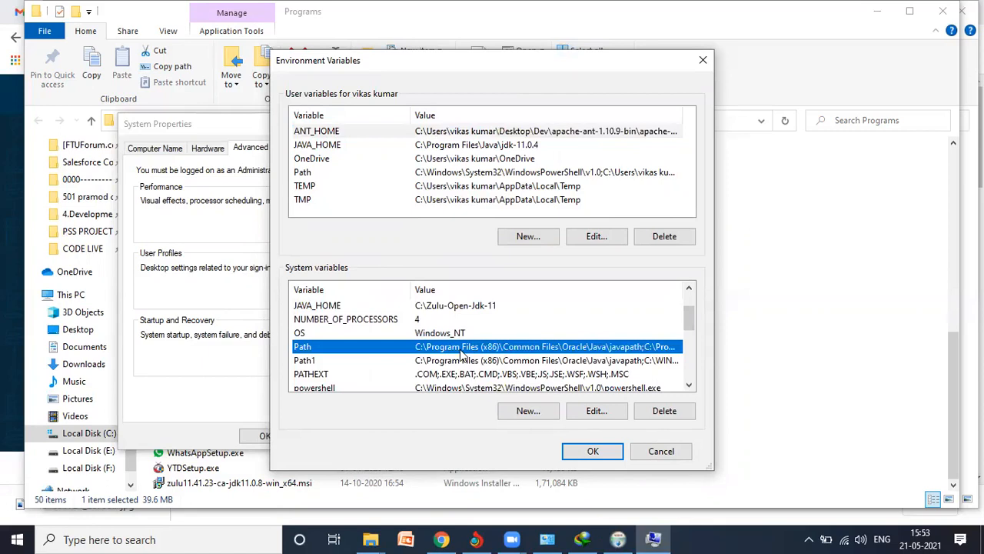
{"action": "left_click", "coordinate": [600, 411]}
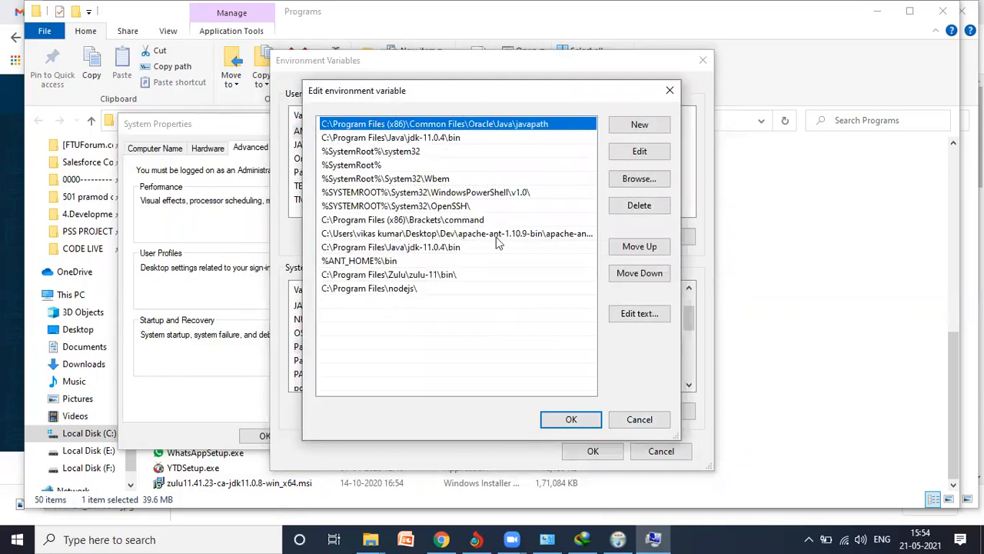
Start a new entry in the system Path variable, discard it and close the environment variable and system properties dialogs.
{"action": "left_click", "coordinate": [642, 119]}
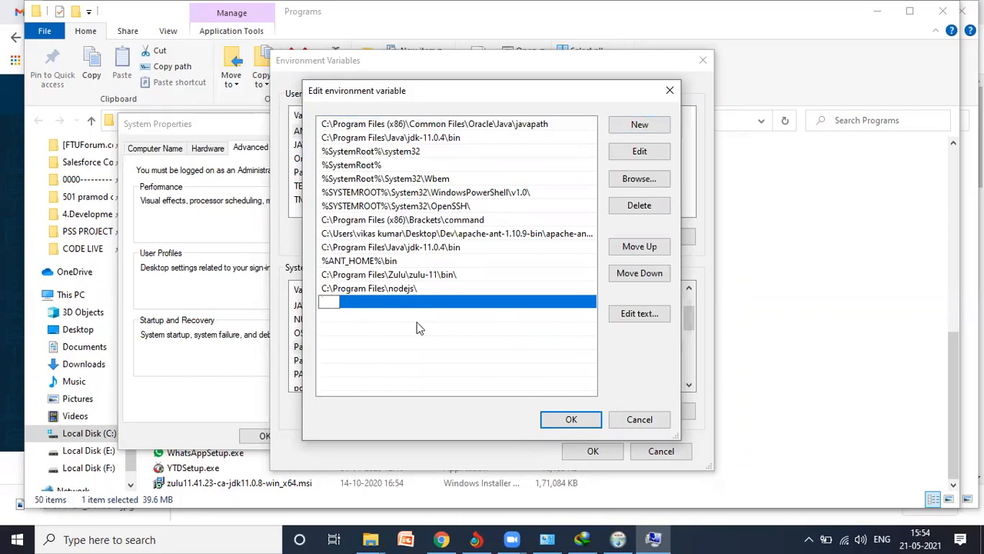
{"action": "left_click", "coordinate": [627, 421]}
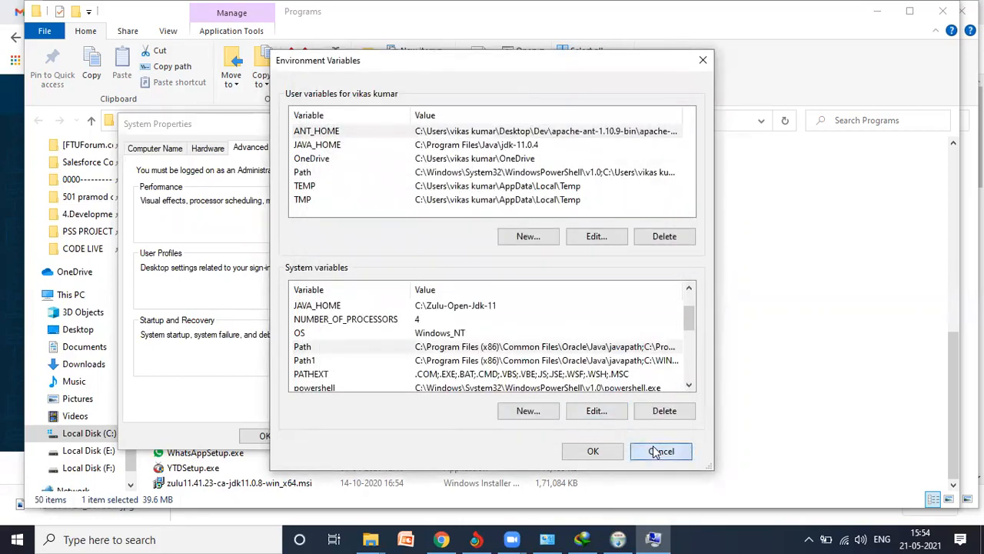
{"action": "left_click", "coordinate": [654, 452]}
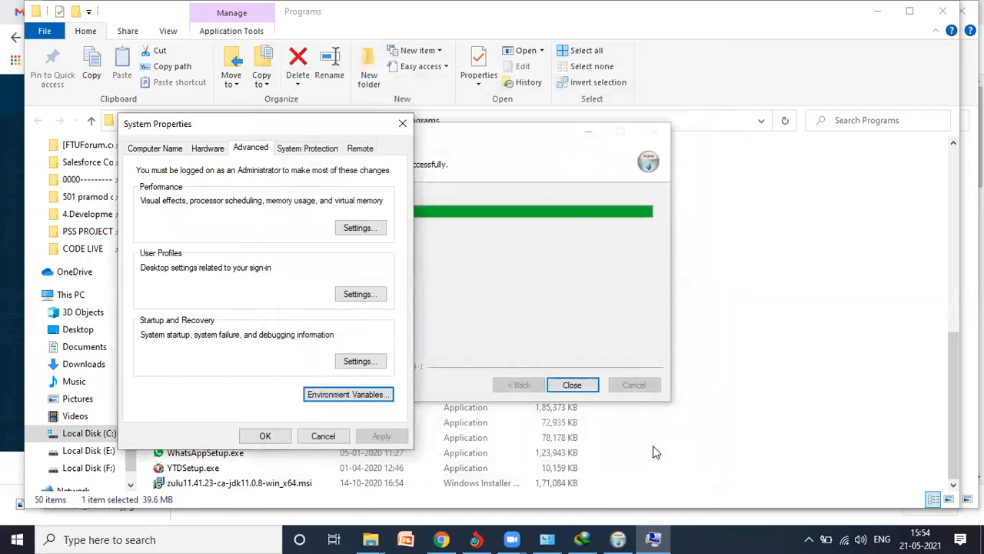
{"action": "left_click", "coordinate": [400, 128]}
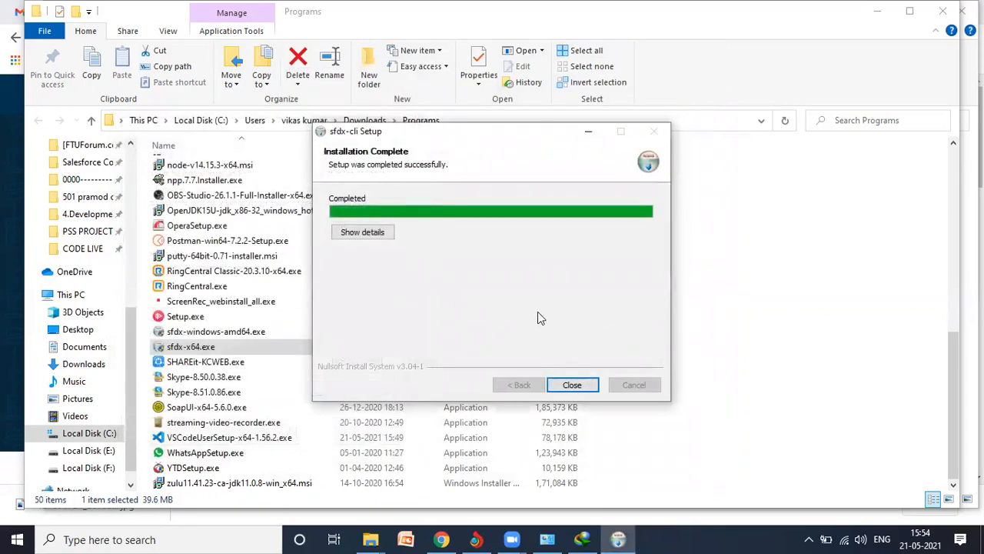
Show the sfdx-cli installation details and close the setup wizard.
{"action": "left_click", "coordinate": [357, 235]}
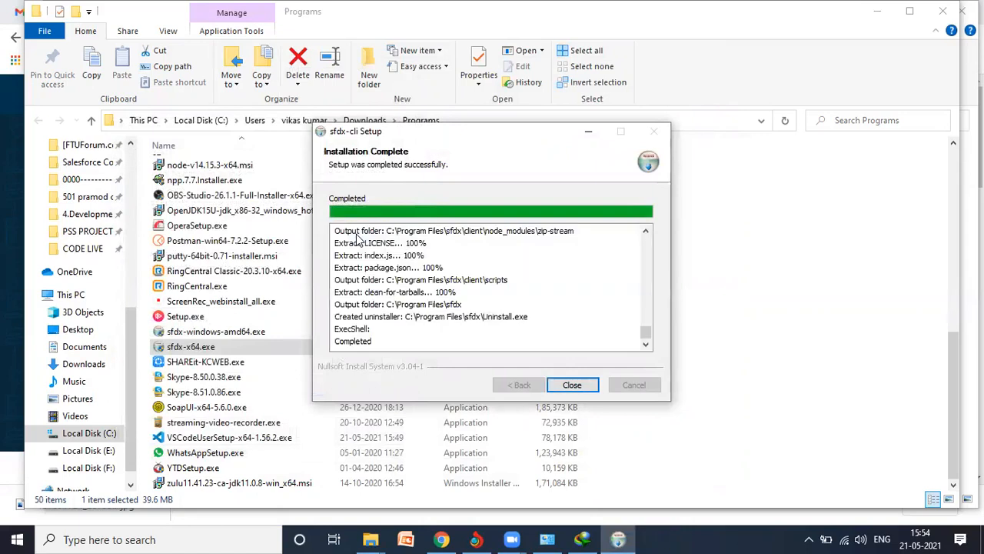
{"action": "left_click", "coordinate": [584, 380]}
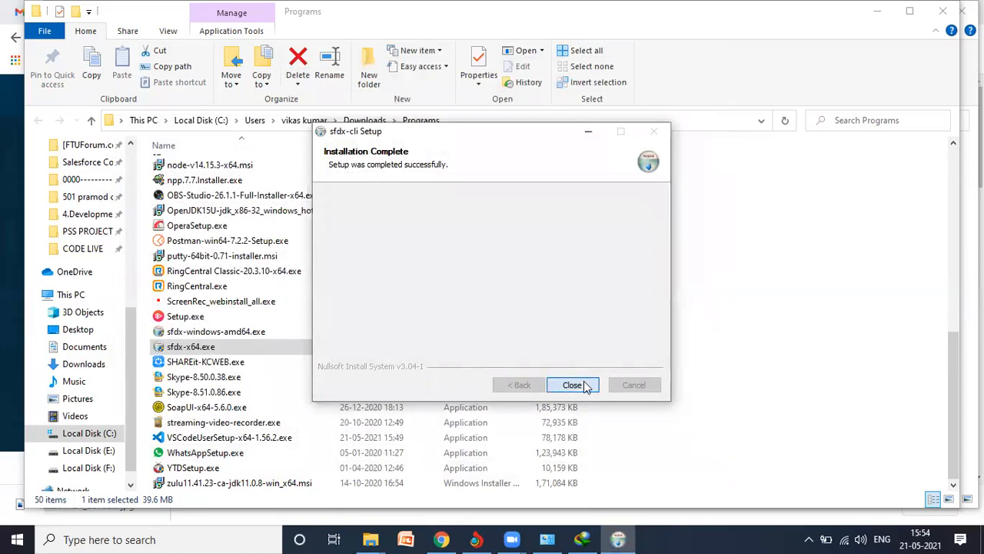
{"action": "left_click", "coordinate": [710, 376]}
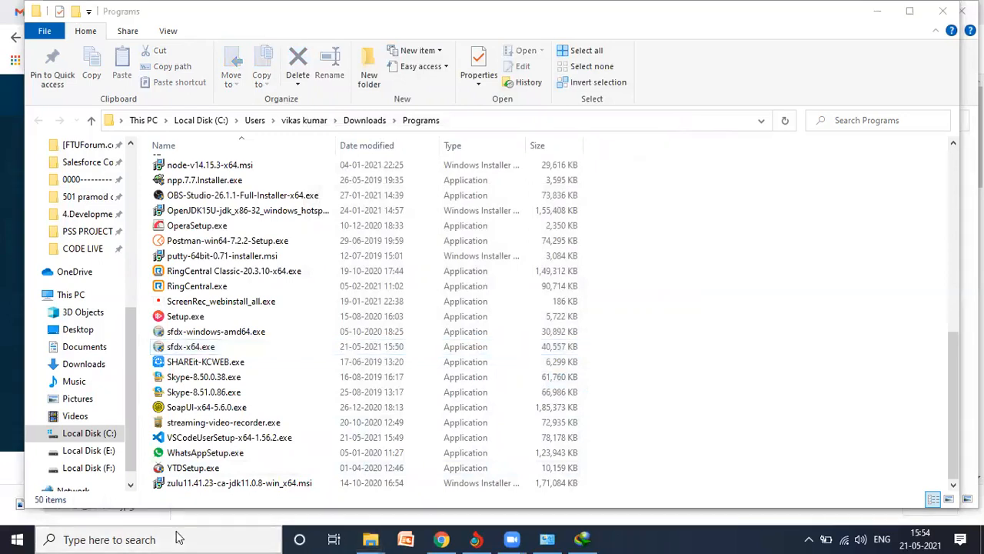
Open the Command Prompt and run sfdx to check the Salesforce CLI installation.
{"action": "left_click", "coordinate": [177, 538]}
{"action": "type", "text": "cmd"}
{"action": "key", "text": "Return"}
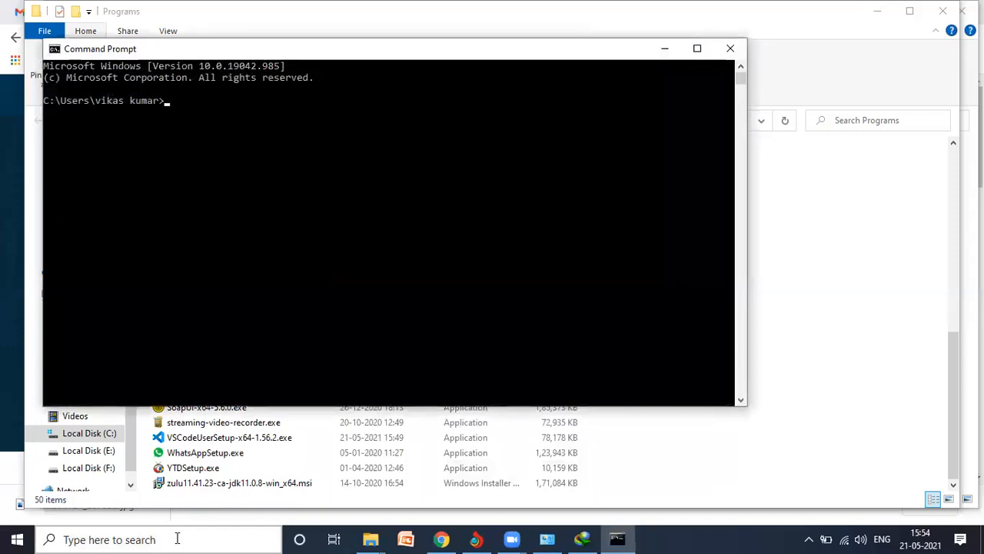
{"action": "type", "text": "sfdx"}
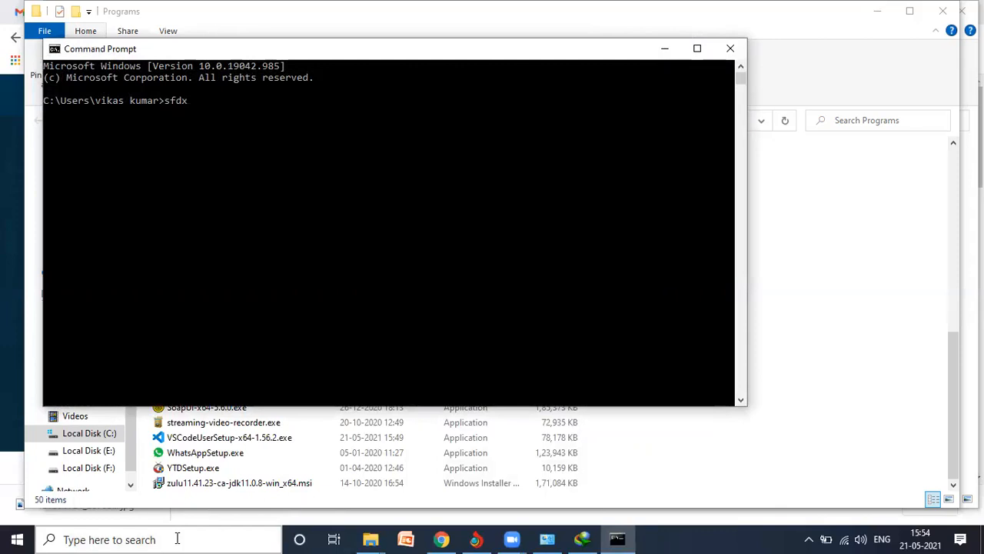
{"action": "key", "text": "Return"}
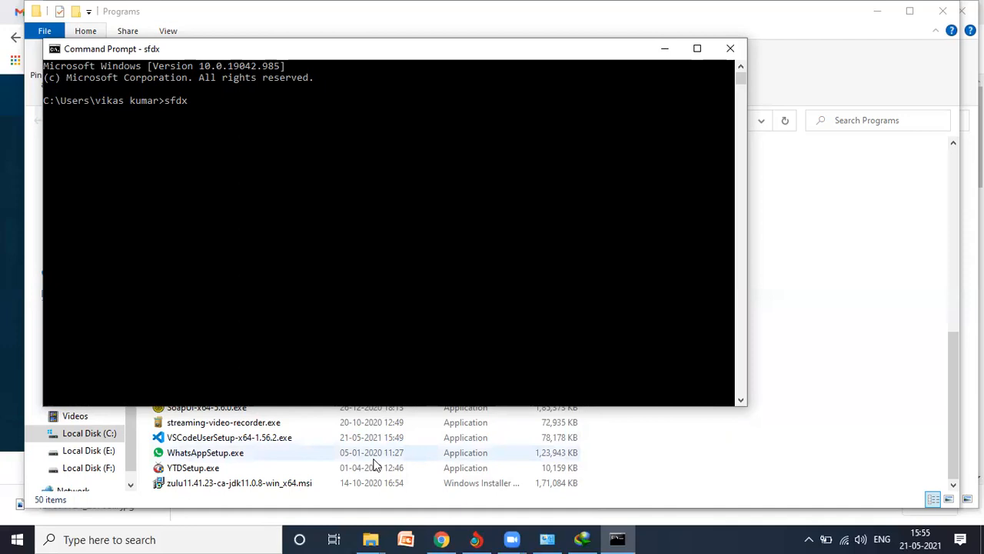
Bring up the Local Disk (C:) window, then move and shrink it so the Command Prompt output stays visible beside it.
{"action": "mouse_move", "coordinate": [370, 538]}
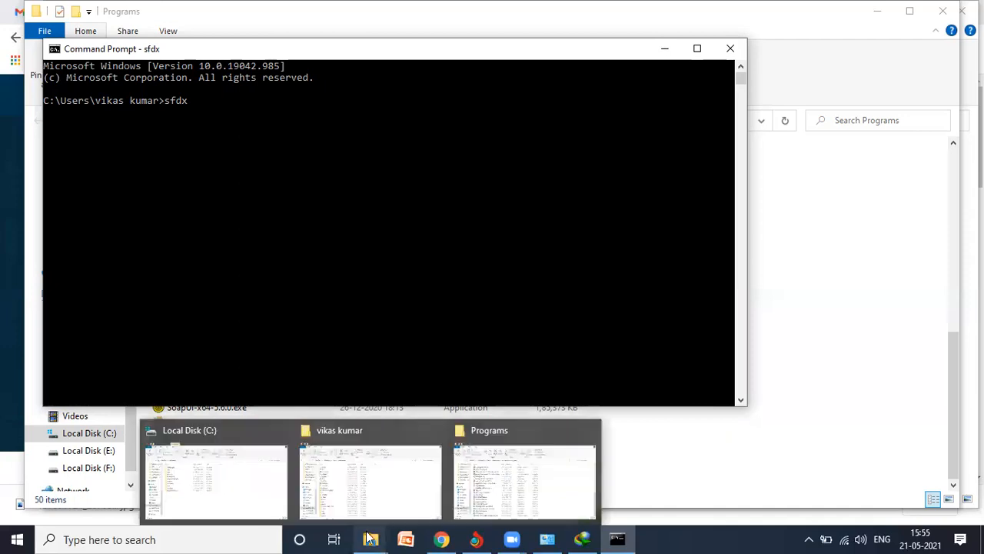
{"action": "left_click", "coordinate": [197, 483]}
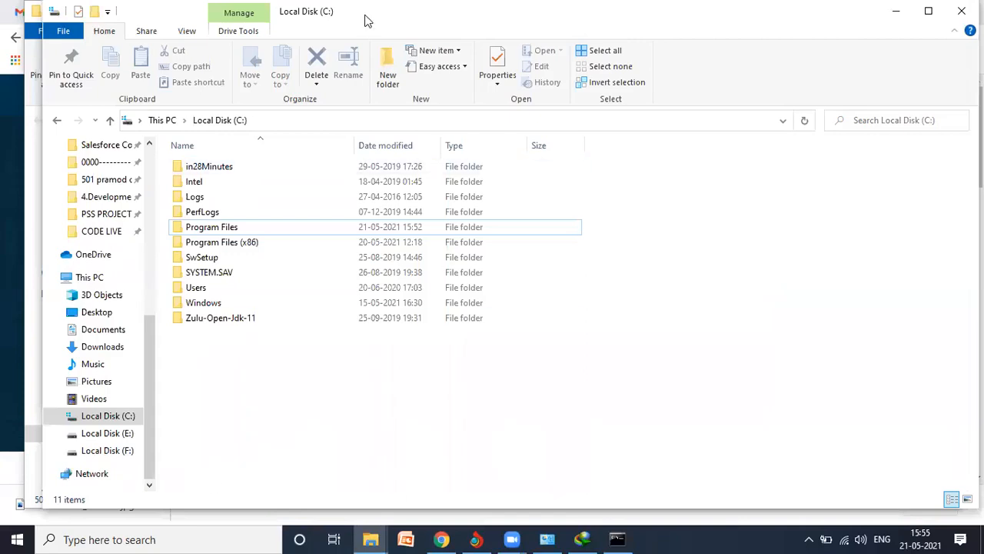
{"action": "left_click_drag", "start_coordinate": [377, 20], "coordinate": [637, 20]}
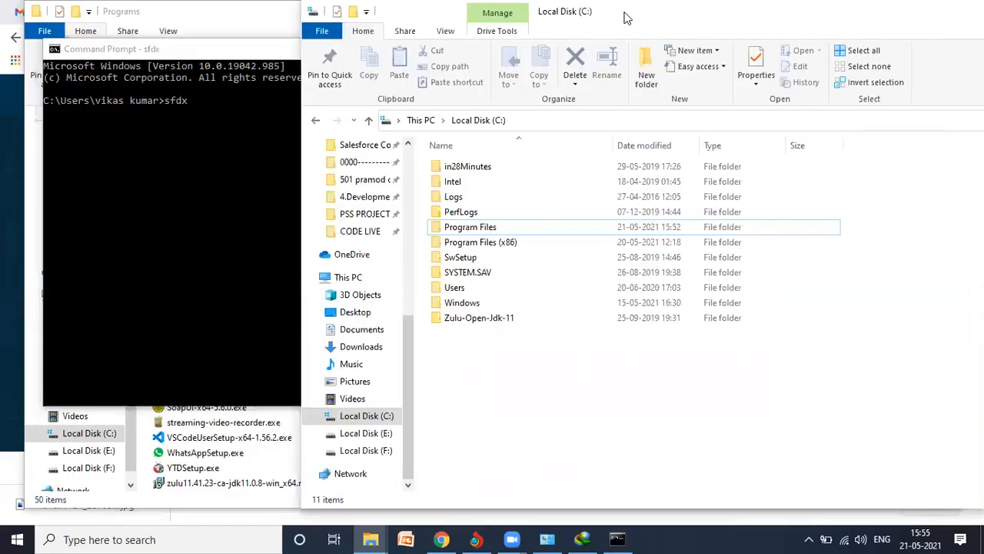
{"action": "left_click_drag", "start_coordinate": [268, 31], "coordinate": [240, 46]}
{"action": "left_click", "coordinate": [711, 14]}
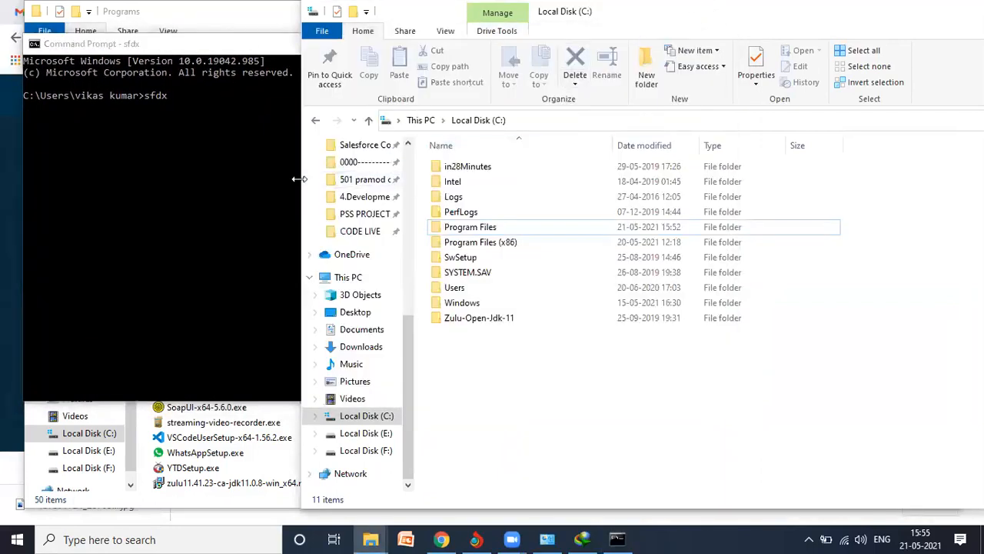
{"action": "left_click_drag", "start_coordinate": [298, 178], "coordinate": [677, 175]}
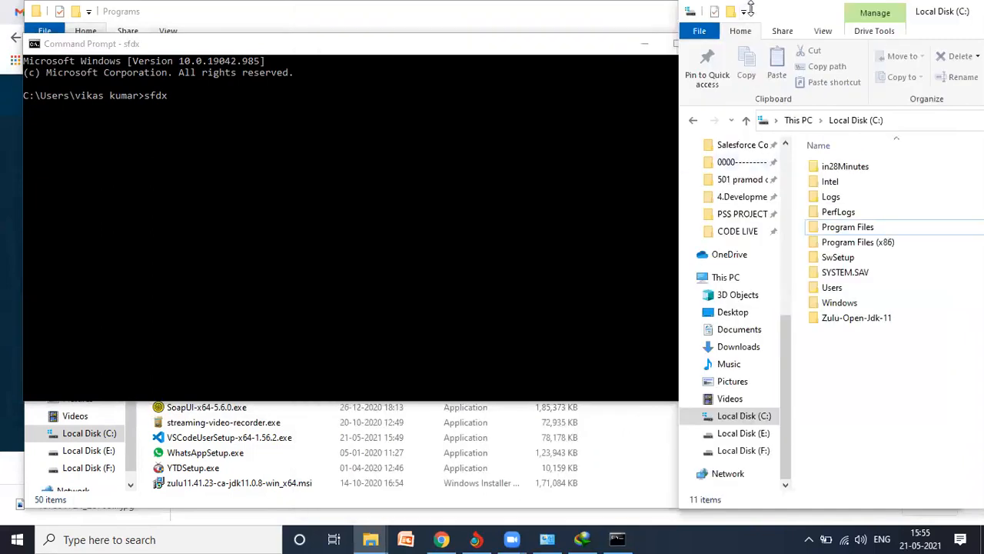
{"action": "left_click_drag", "start_coordinate": [775, 8], "coordinate": [793, 121]}
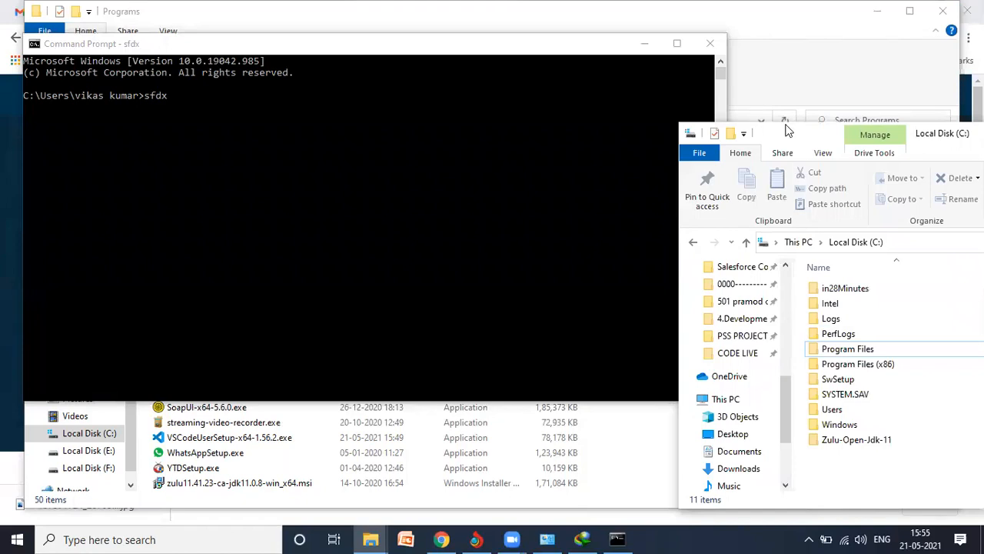
Arrange the Local Disk (C:) window and the Command Prompt so both can be viewed, with the C: window in front.
{"action": "left_click_drag", "start_coordinate": [788, 131], "coordinate": [595, 17]}
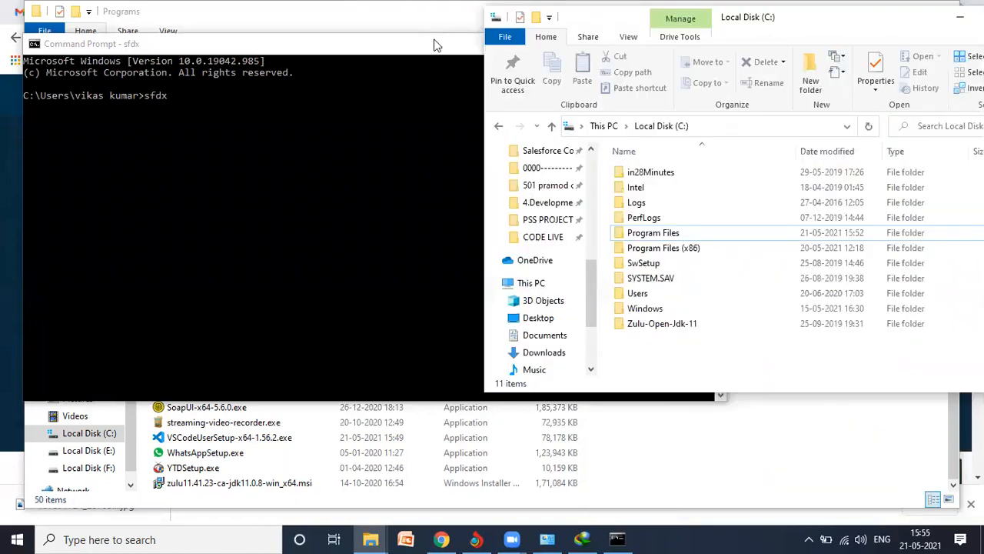
{"action": "left_click_drag", "start_coordinate": [435, 45], "coordinate": [421, 38]}
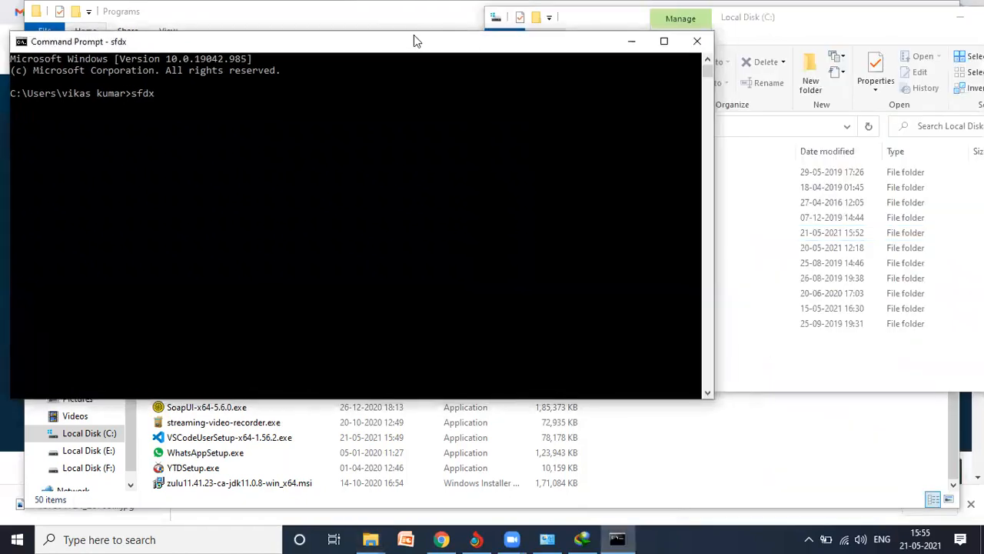
{"action": "left_click", "coordinate": [789, 26]}
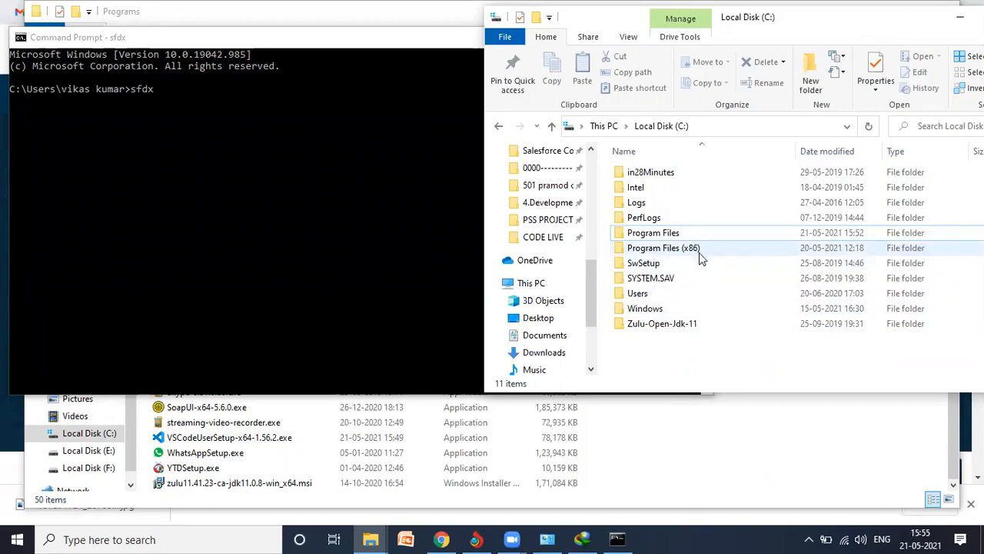
Browse to the bin folder of the sfdx installation in Program Files on C: and copy its full path.
{"action": "left_click", "coordinate": [663, 239]}
{"action": "double_click", "coordinate": [663, 238]}
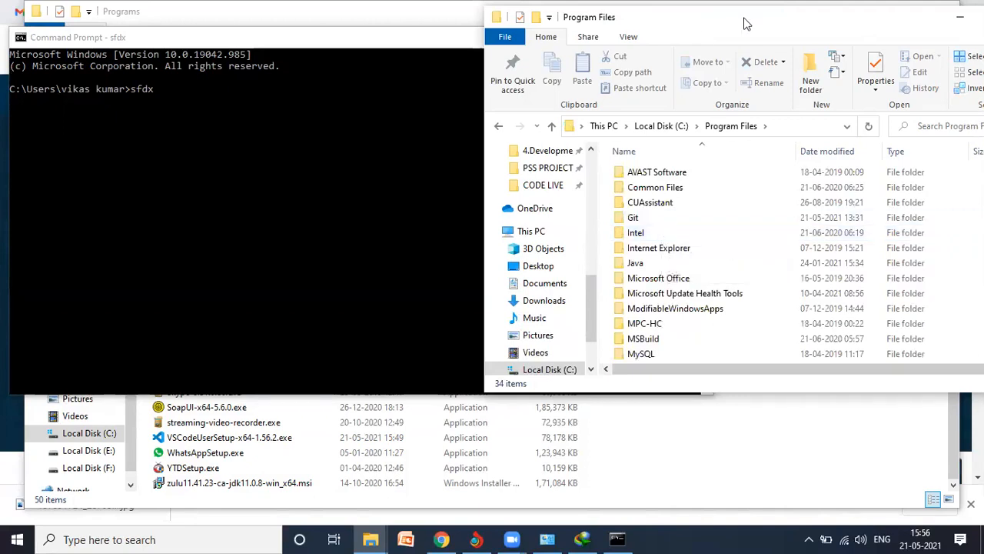
{"action": "left_click_drag", "start_coordinate": [636, 10], "coordinate": [528, 3]}
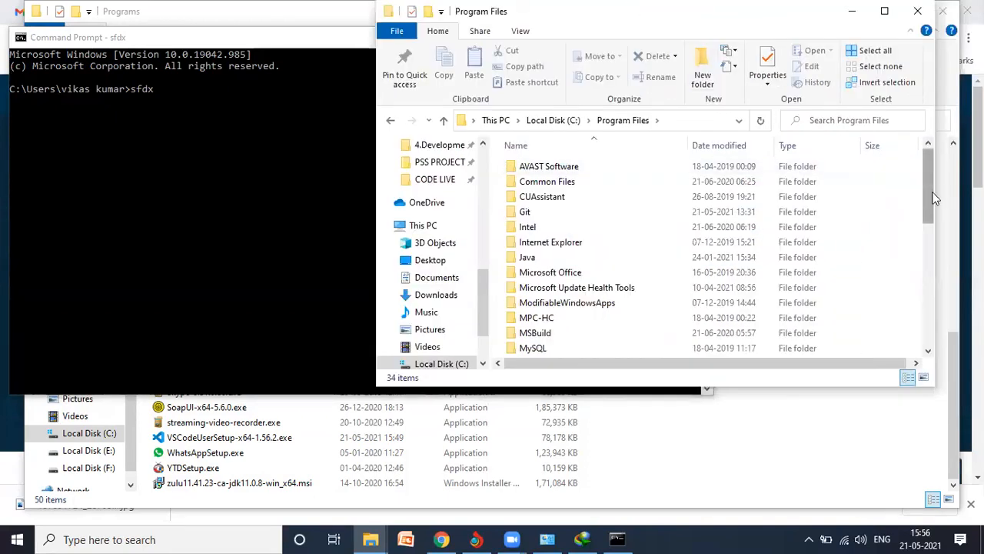
{"action": "left_click_drag", "start_coordinate": [929, 191], "coordinate": [931, 362]}
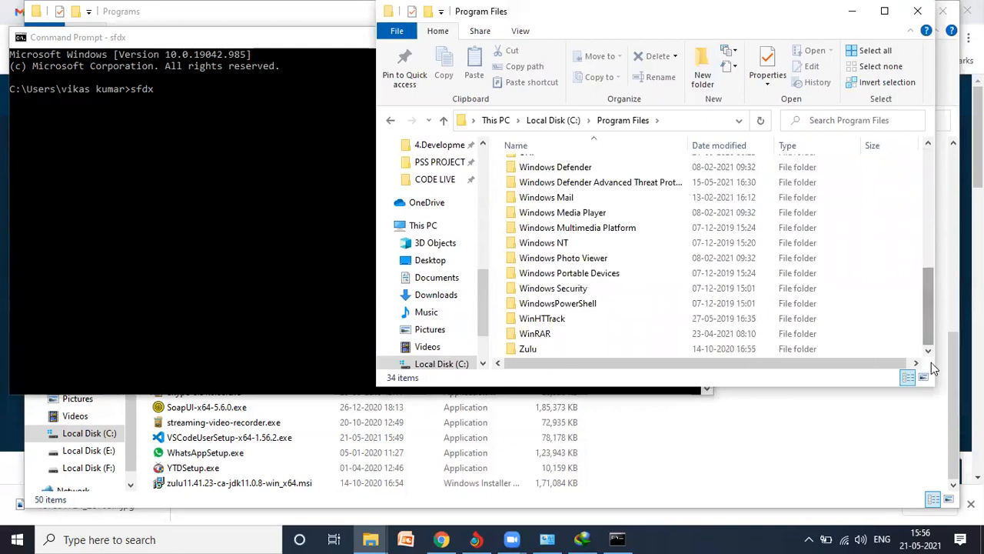
{"action": "left_click_drag", "start_coordinate": [927, 314], "coordinate": [923, 281]}
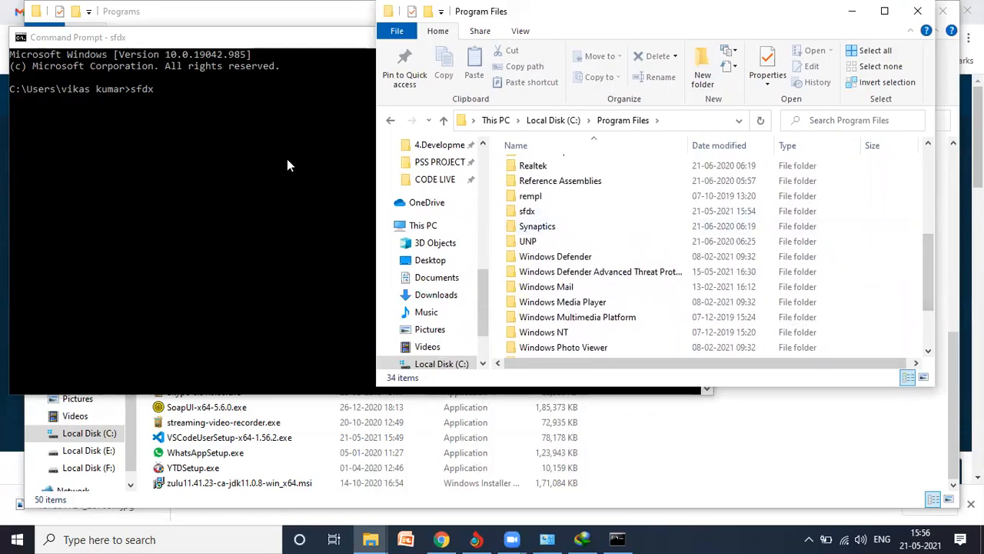
{"action": "double_click", "coordinate": [528, 212]}
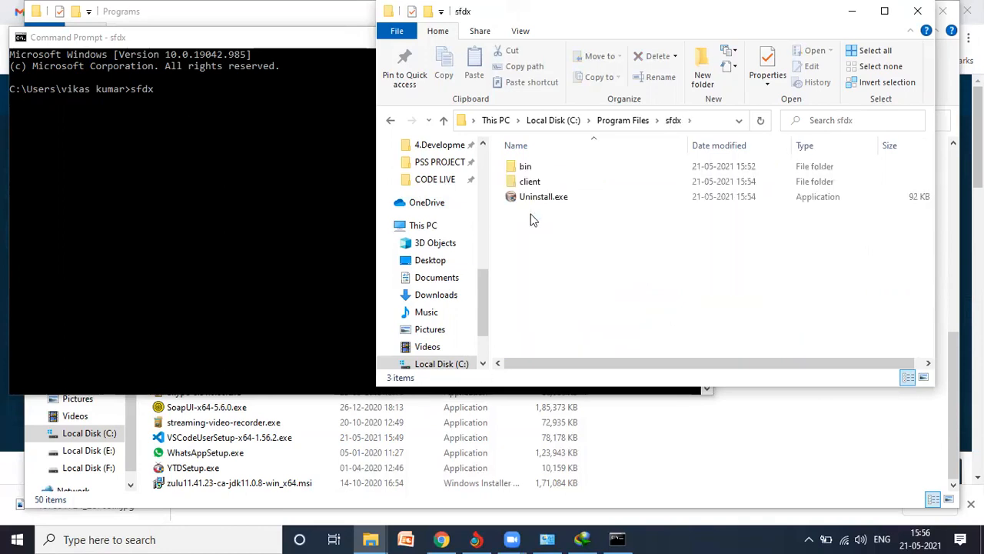
{"action": "double_click", "coordinate": [516, 172]}
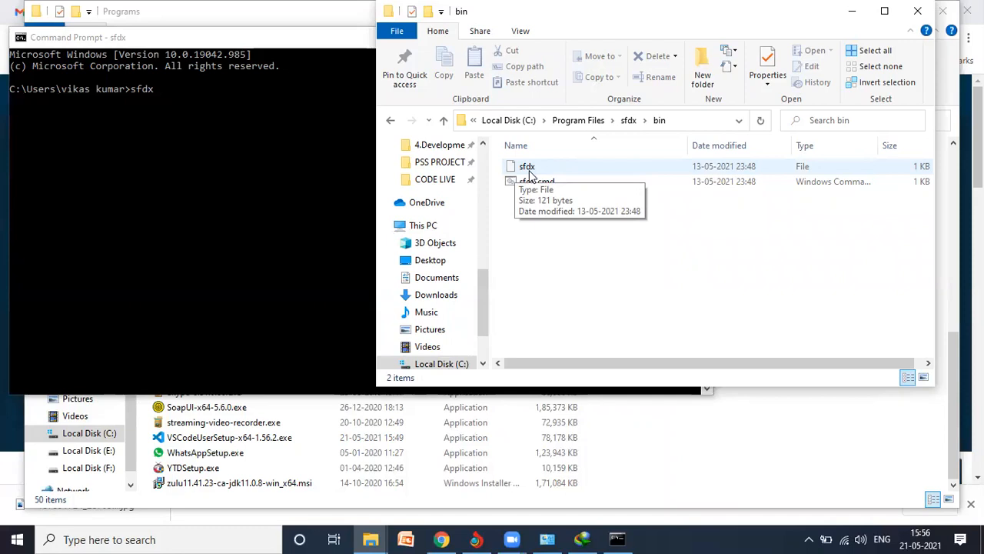
{"action": "left_click", "coordinate": [714, 121]}
{"action": "key", "text": "ctrl+c"}
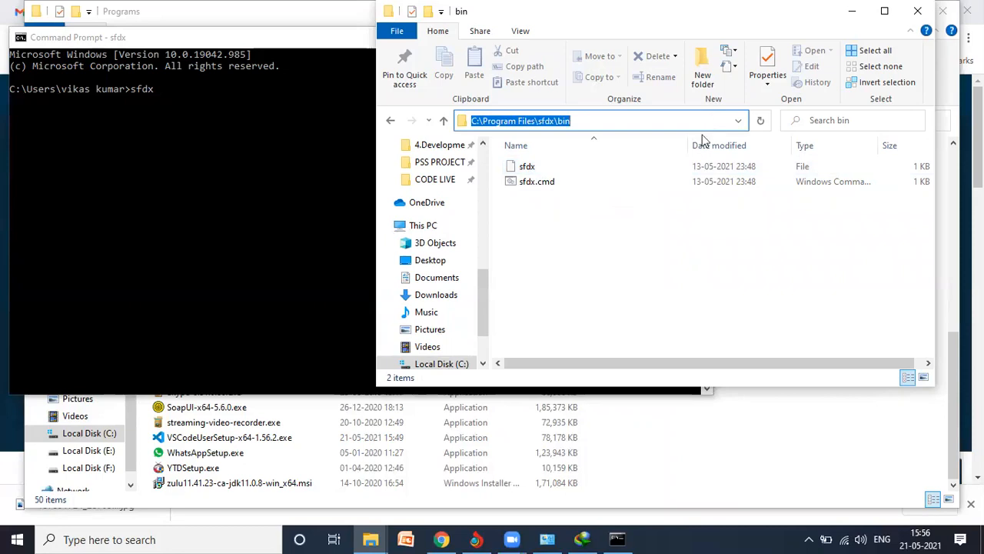
{"action": "left_click", "coordinate": [594, 299]}
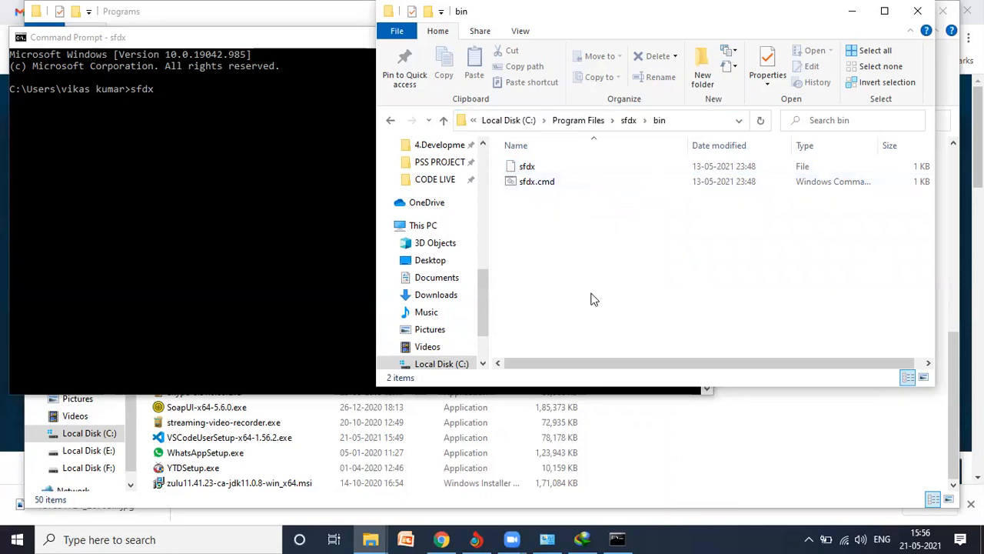
Open the system environment variables settings and place the Environment Variables dialog beside the Command Prompt.
{"action": "left_click", "coordinate": [213, 539]}
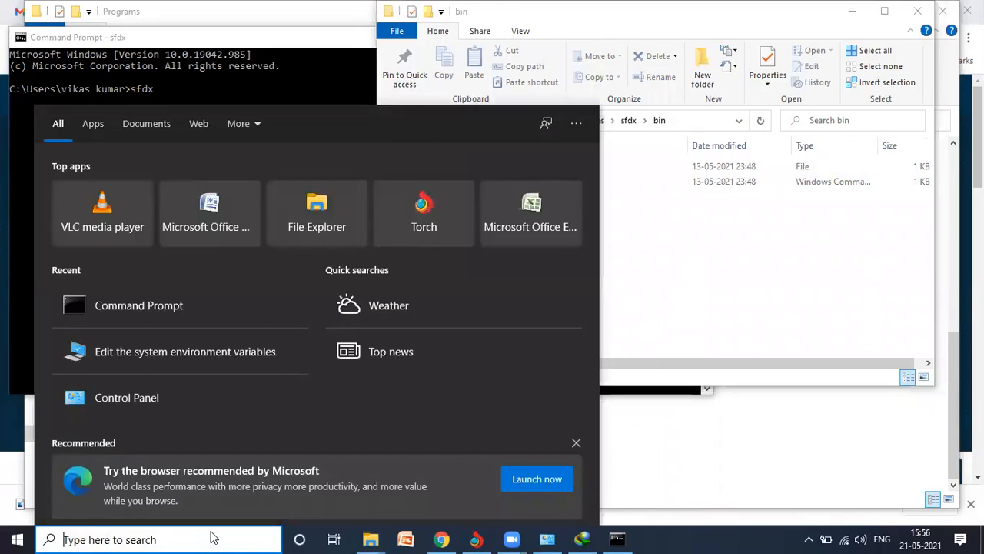
{"action": "type", "text": "en"}
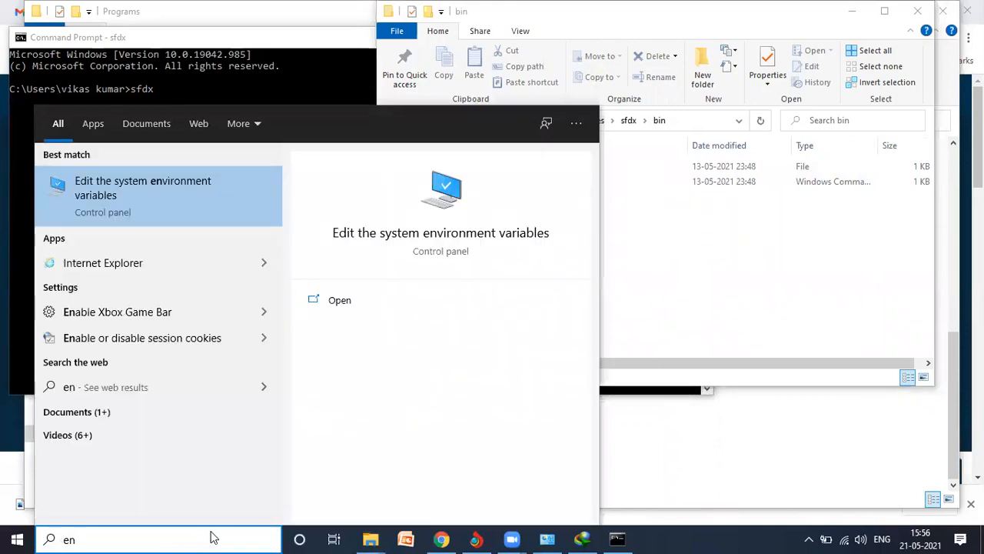
{"action": "left_click", "coordinate": [116, 179]}
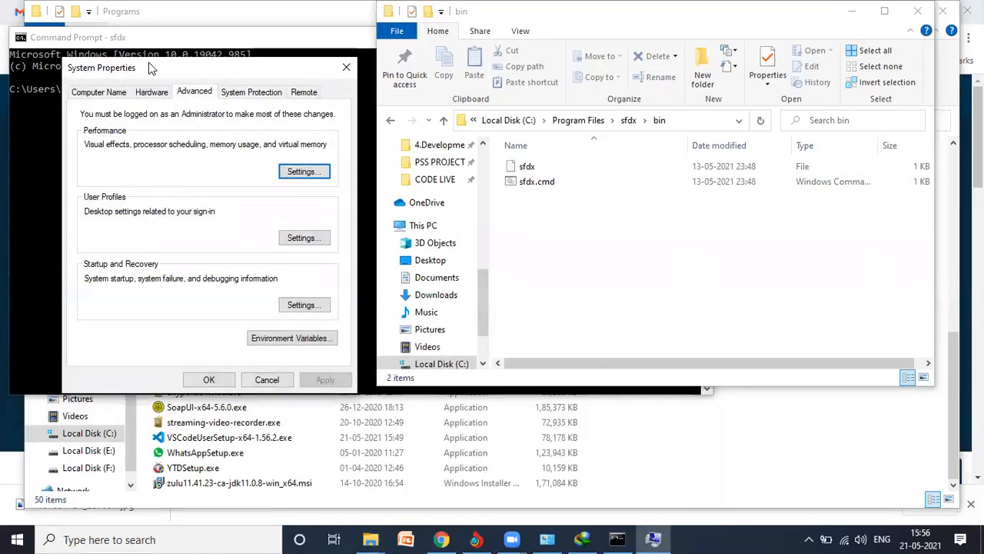
{"action": "left_click_drag", "start_coordinate": [151, 69], "coordinate": [650, 44]}
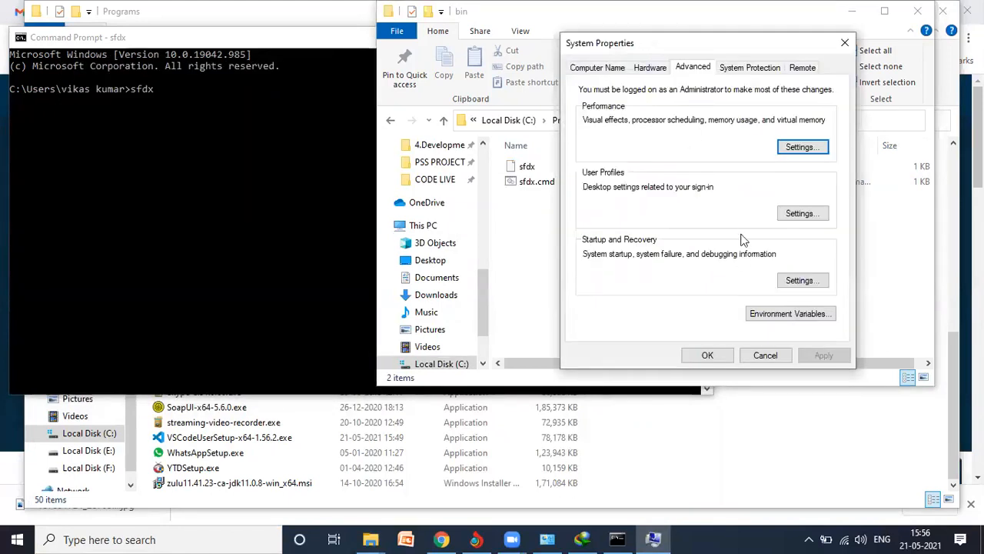
{"action": "left_click", "coordinate": [766, 317]}
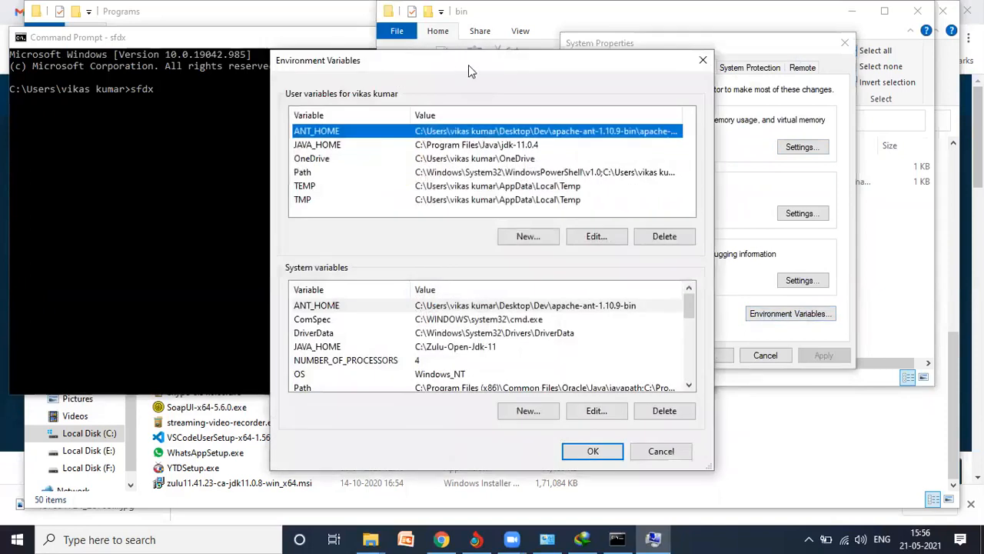
{"action": "left_click_drag", "start_coordinate": [469, 64], "coordinate": [704, 27]}
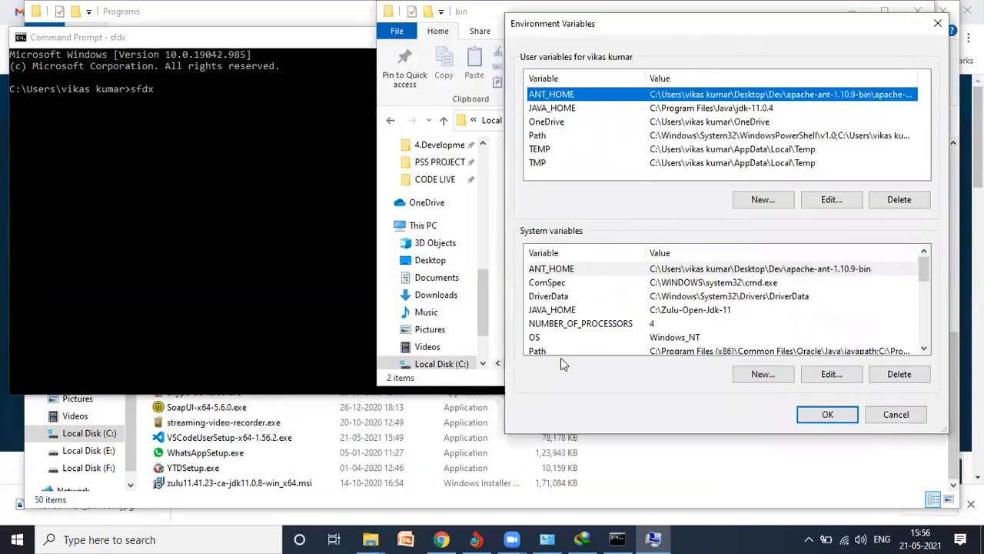
Add C:\Program Files\sfdx\bin as a new entry in the system Path variable.
{"action": "left_click_drag", "start_coordinate": [926, 265], "coordinate": [927, 270]}
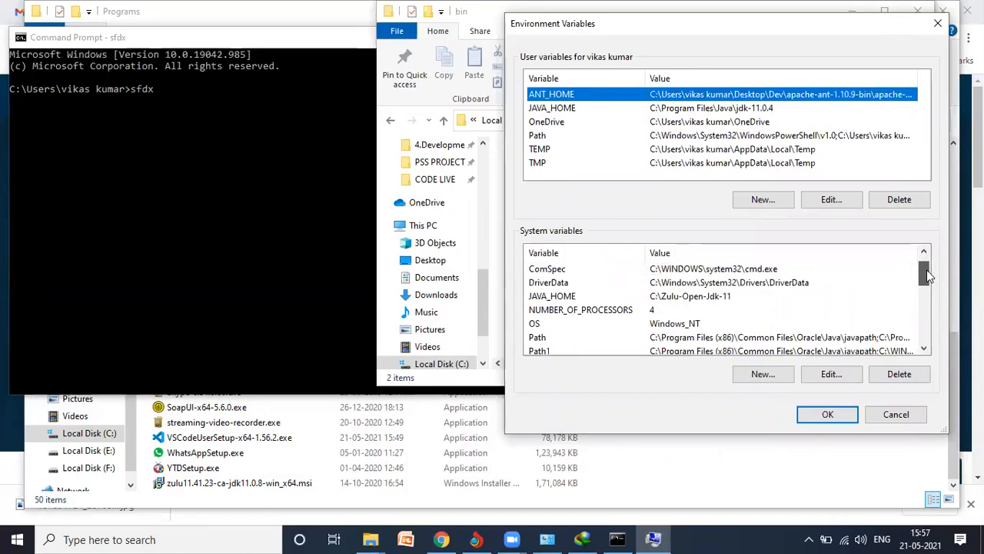
{"action": "left_click", "coordinate": [722, 339]}
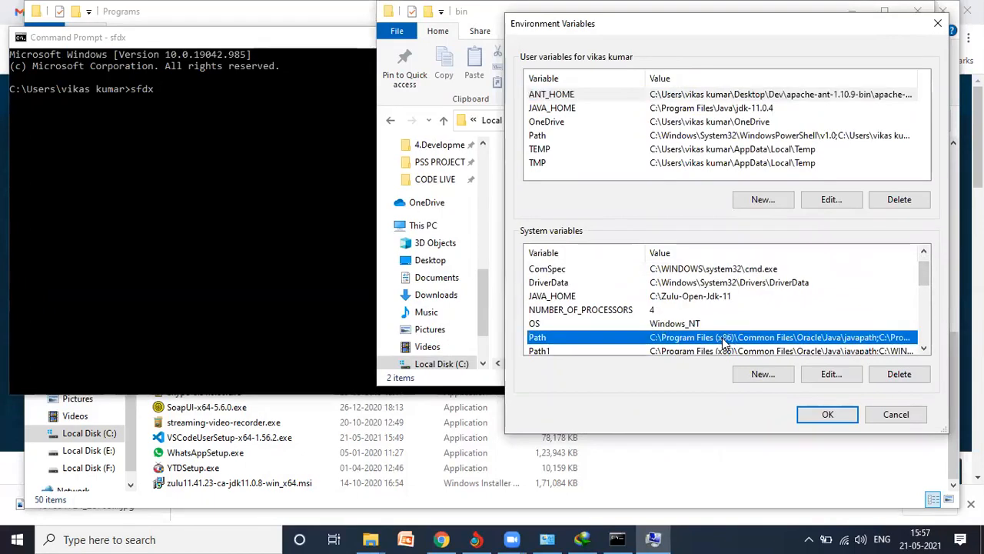
{"action": "left_click", "coordinate": [753, 373]}
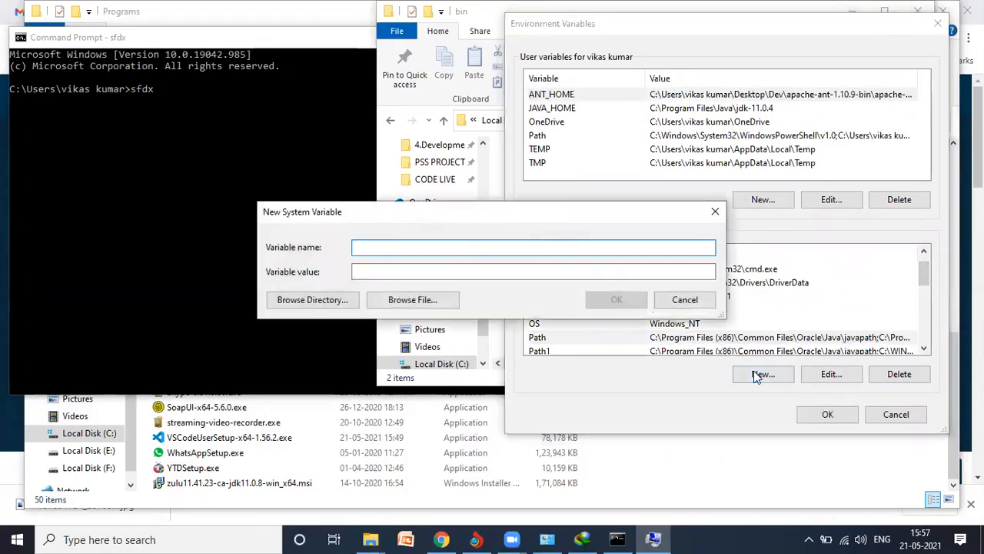
{"action": "left_click", "coordinate": [712, 214]}
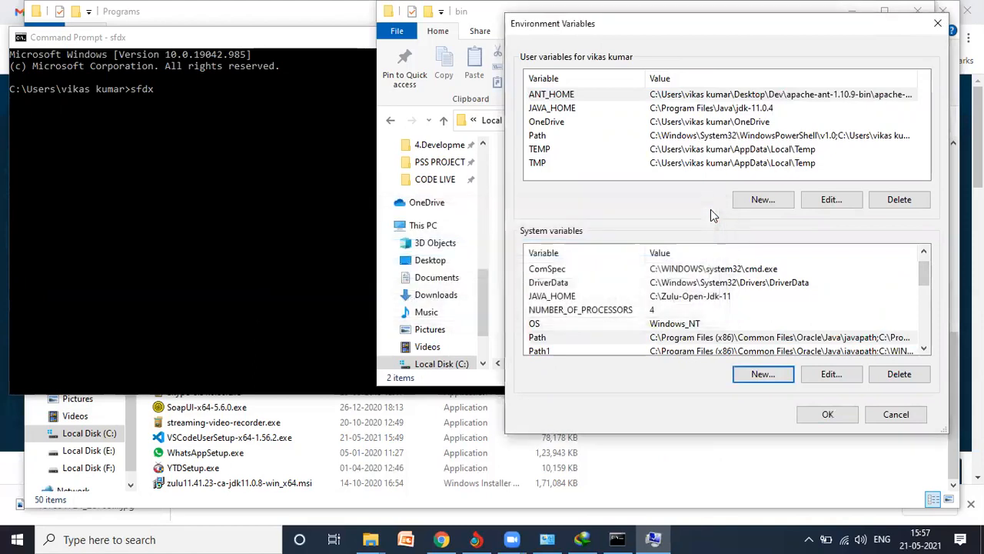
{"action": "left_click", "coordinate": [737, 339]}
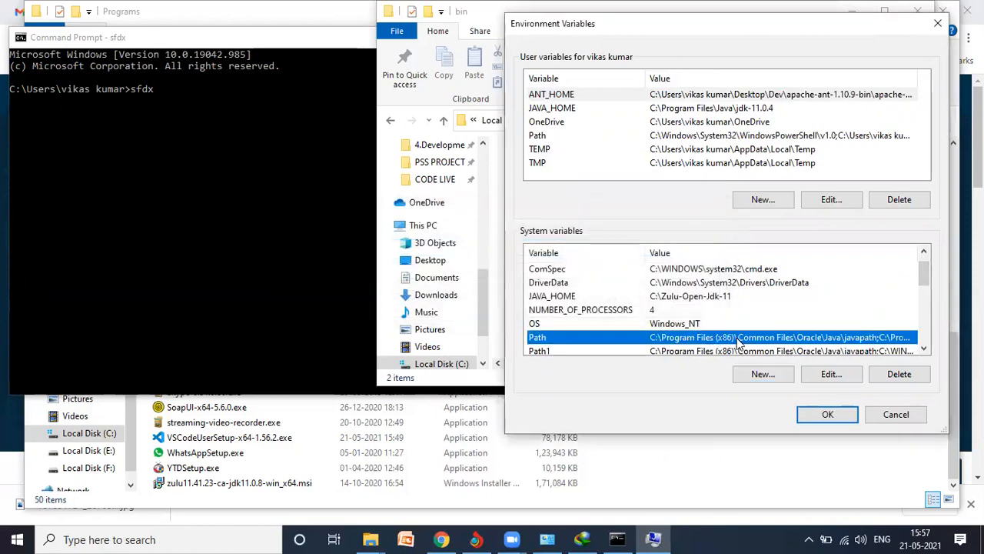
{"action": "left_click", "coordinate": [828, 374]}
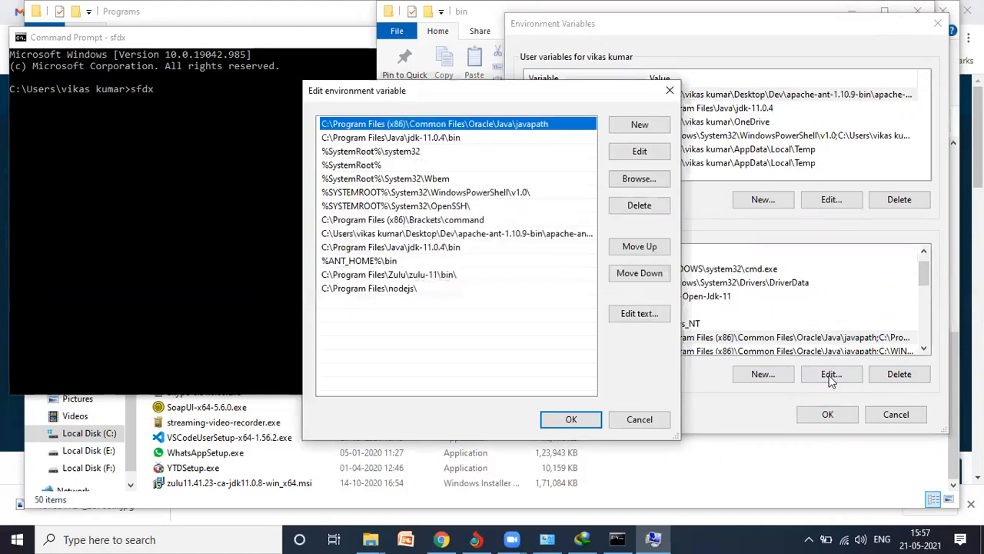
{"action": "left_click", "coordinate": [648, 129]}
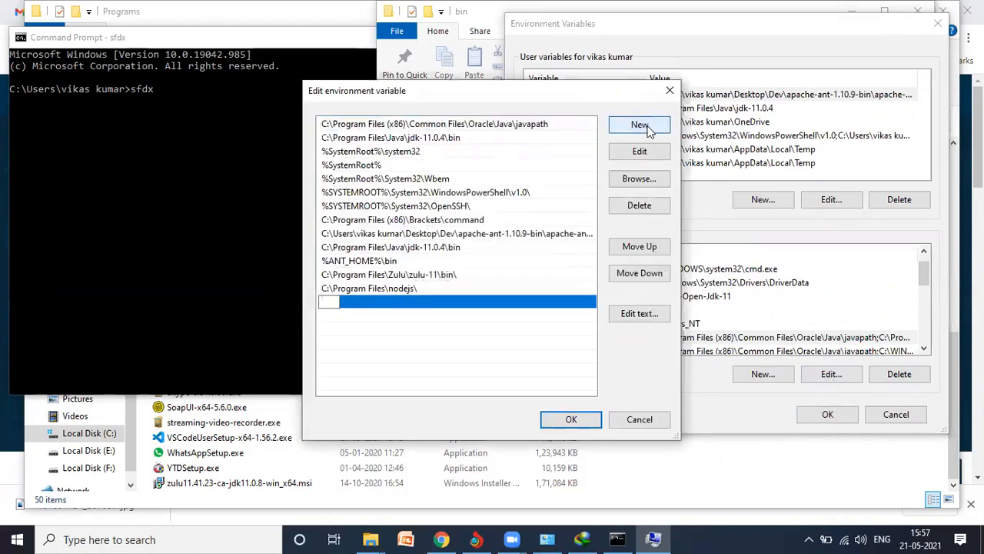
{"action": "key", "text": "ctrl+v"}
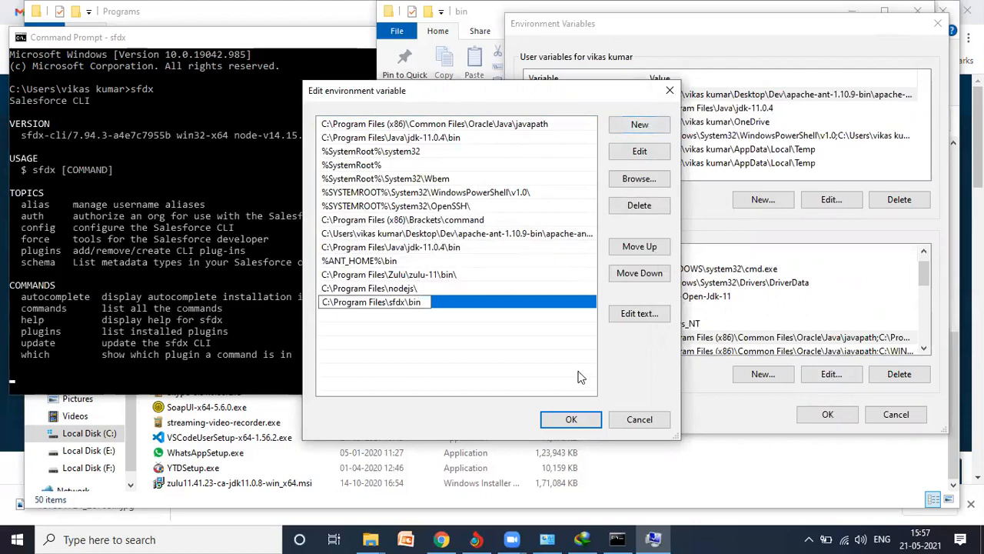
{"action": "left_click", "coordinate": [573, 419]}
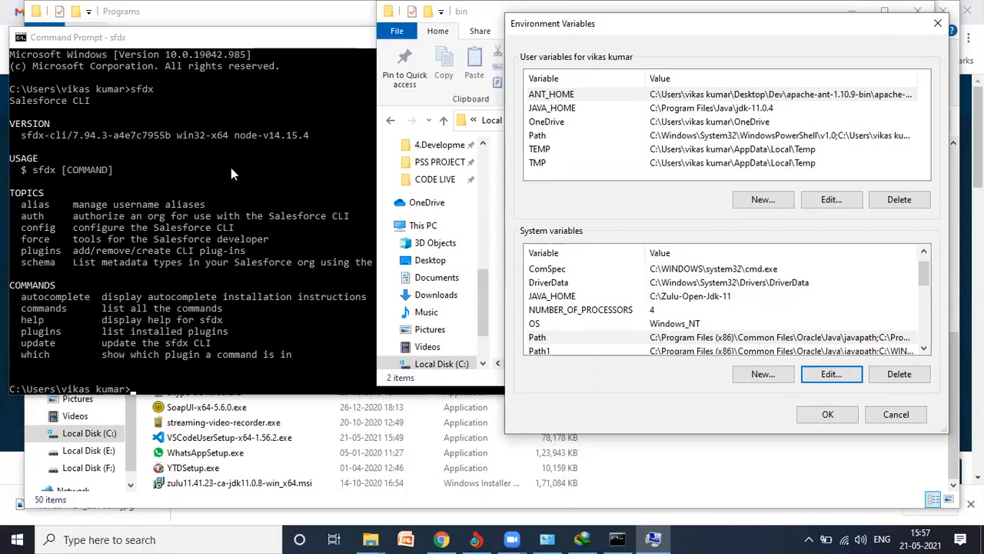
Run sfdx version in the Command Prompt to check the Salesforce CLI version.
{"action": "left_click", "coordinate": [254, 48]}
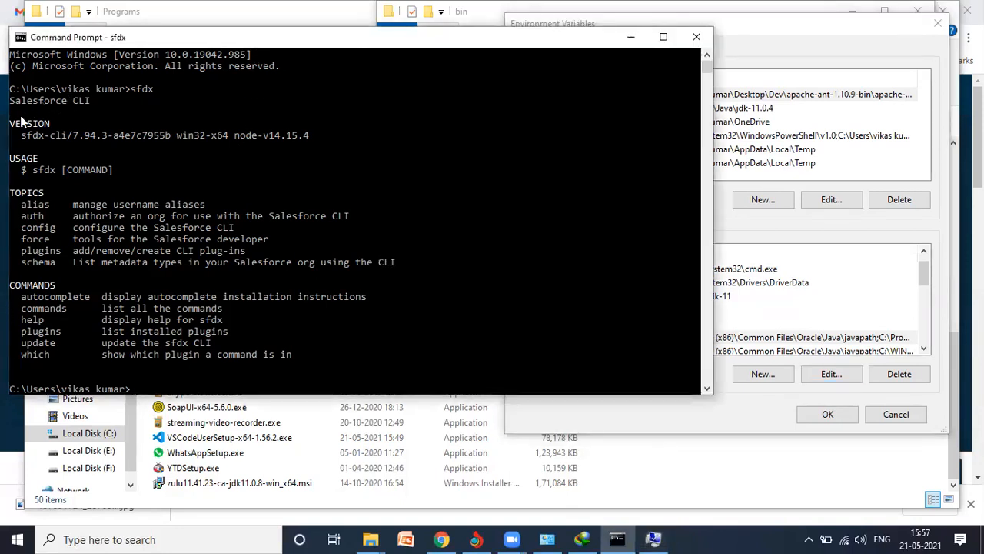
{"action": "type", "text": "sfdx"}
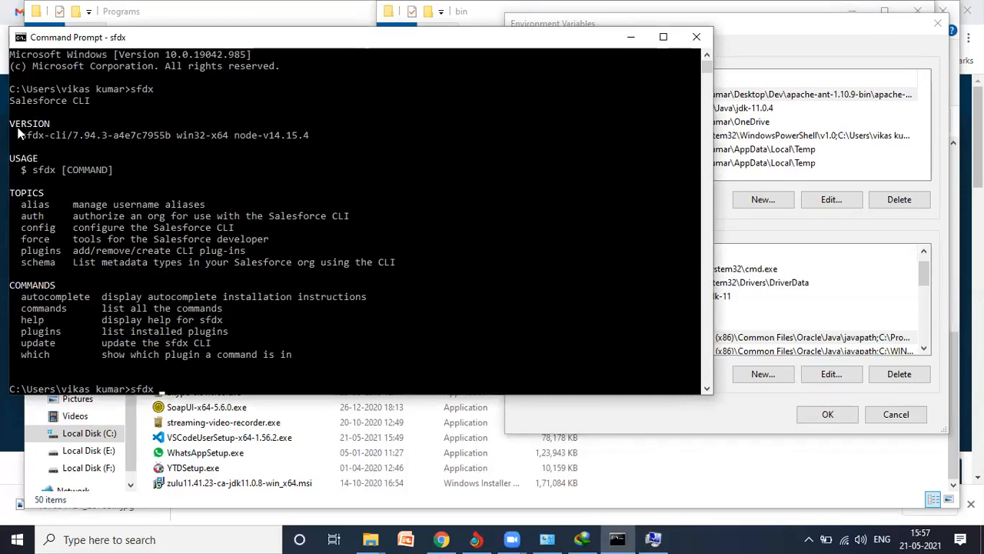
{"action": "type", "text": " version"}
{"action": "key", "text": "Return"}
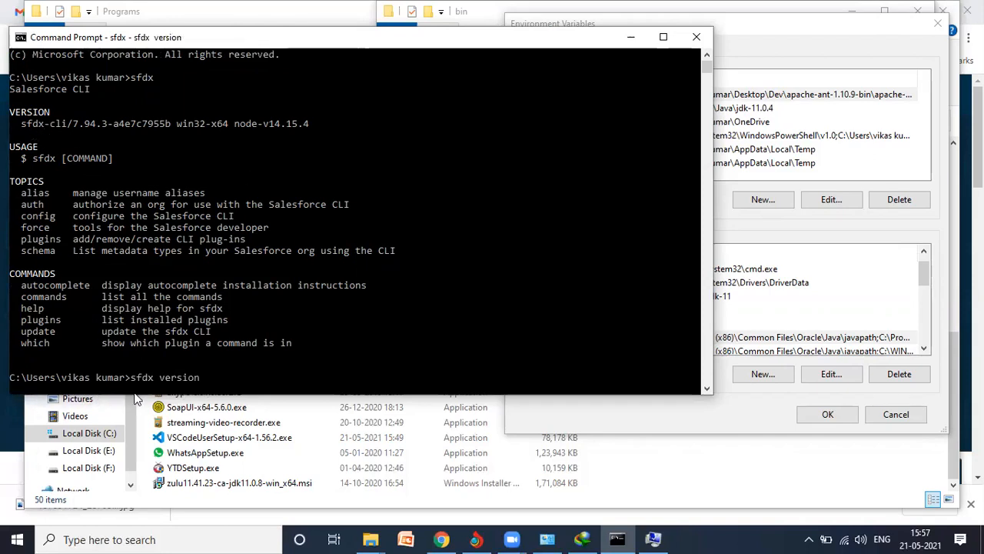
Recheck the sfdx entry in the system Path variable, then save and close the settings dialogs and the Command Prompt.
{"action": "left_click", "coordinate": [776, 28]}
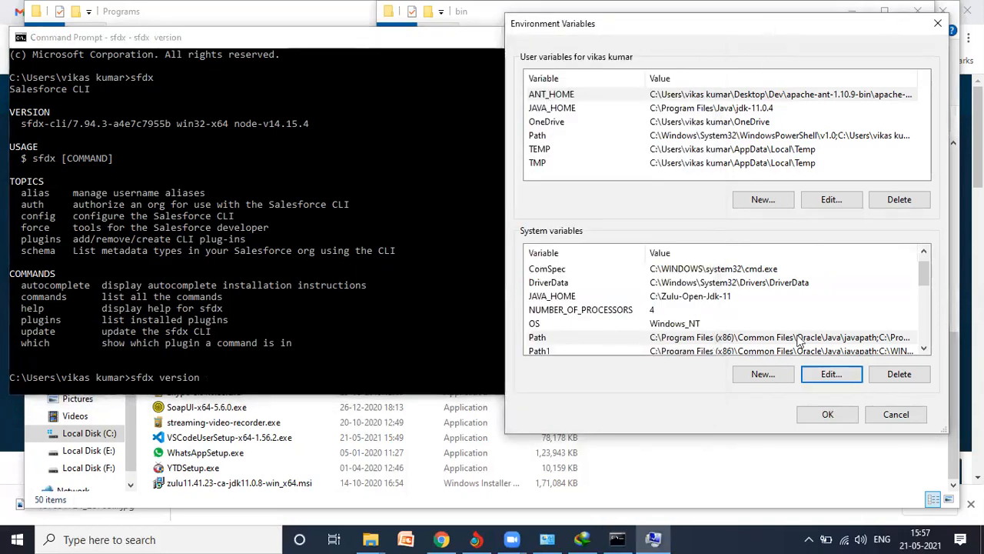
{"action": "left_click", "coordinate": [832, 372]}
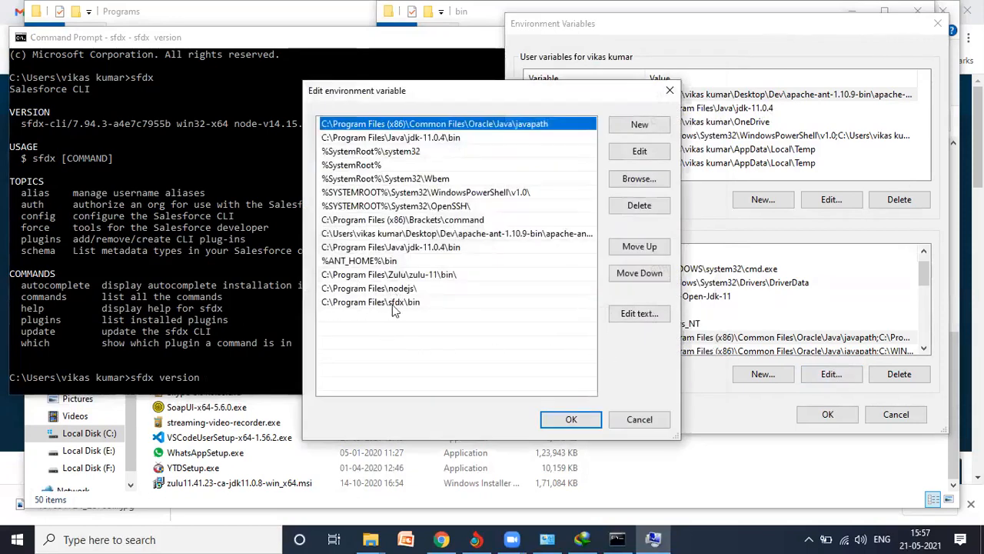
{"action": "left_click", "coordinate": [584, 422]}
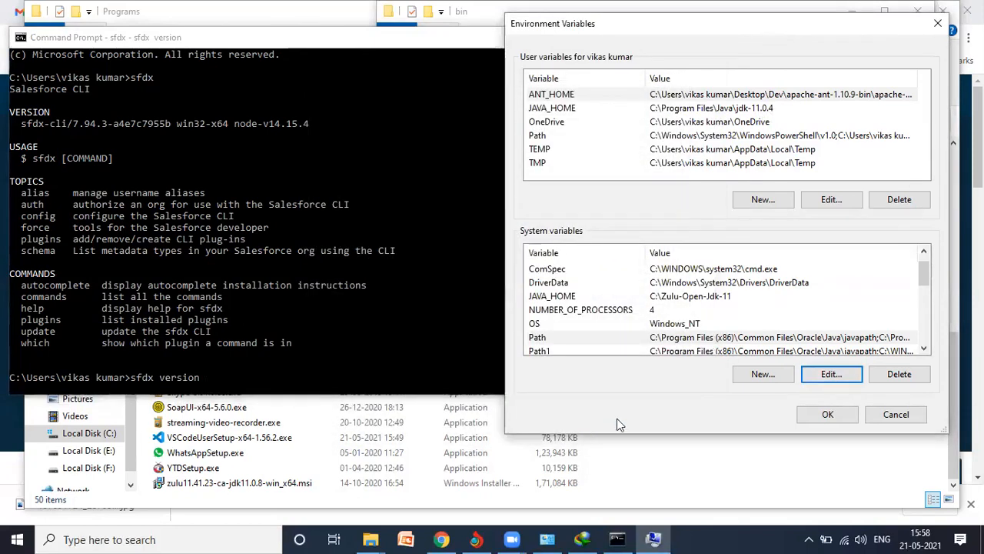
{"action": "left_click", "coordinate": [817, 416]}
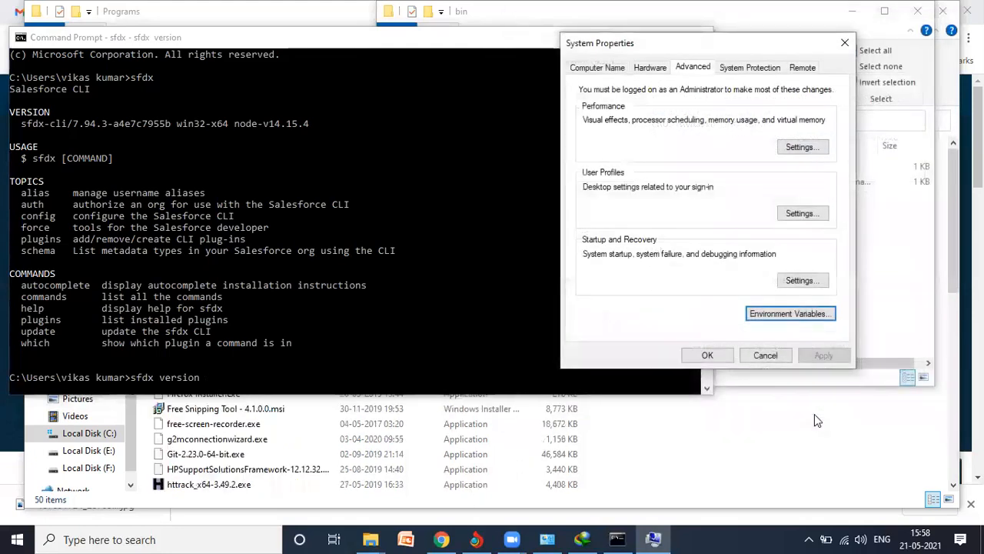
{"action": "left_click", "coordinate": [708, 356]}
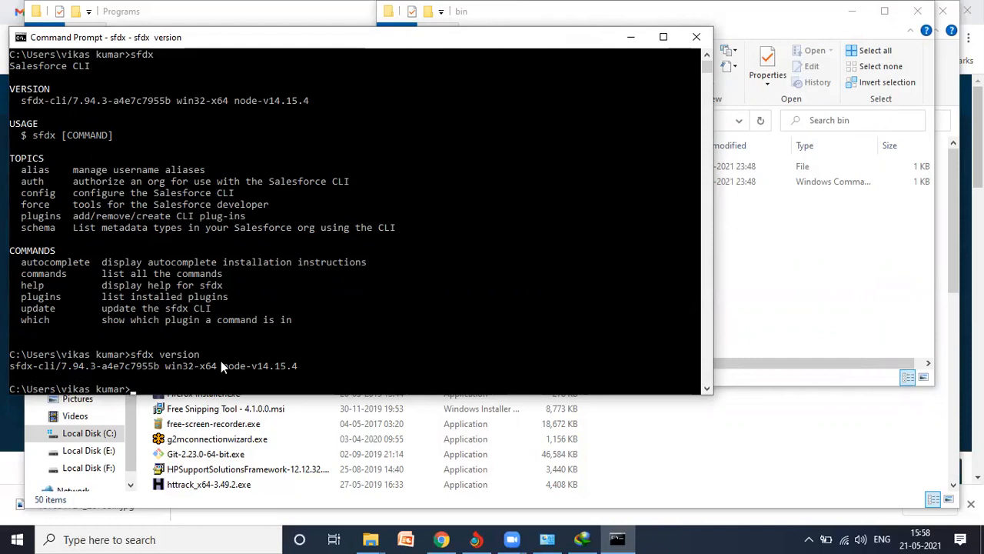
{"action": "left_click", "coordinate": [696, 40]}
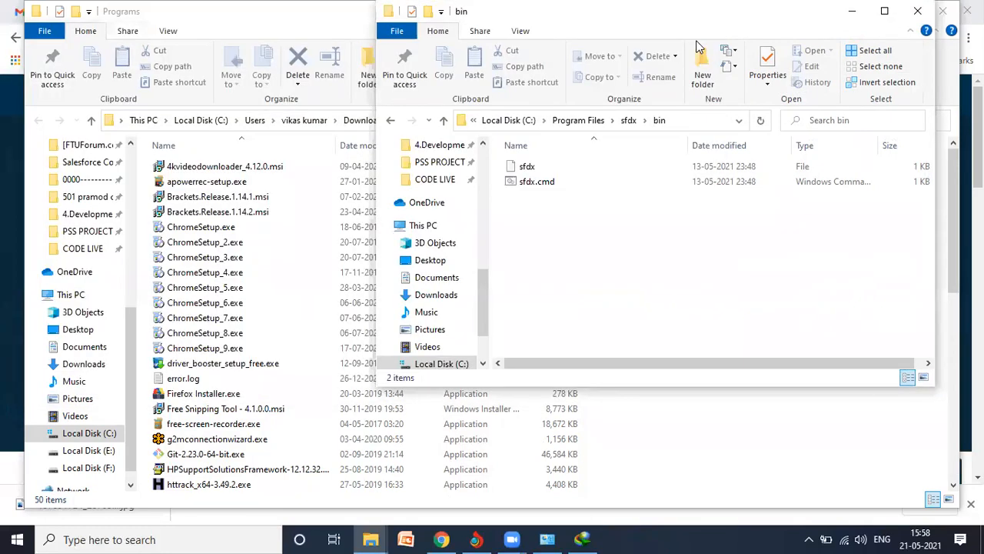
Close the sfdx bin folder window and launch VSCodeUserSetup-x64-1.56.2.exe from the Downloads\Programs folder.
{"action": "left_click", "coordinate": [917, 10]}
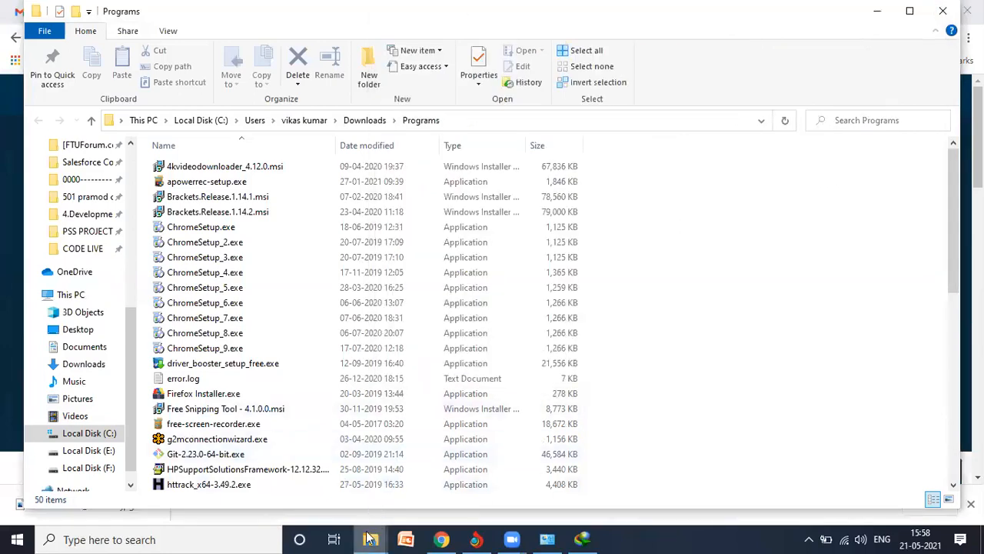
{"action": "mouse_move", "coordinate": [370, 539]}
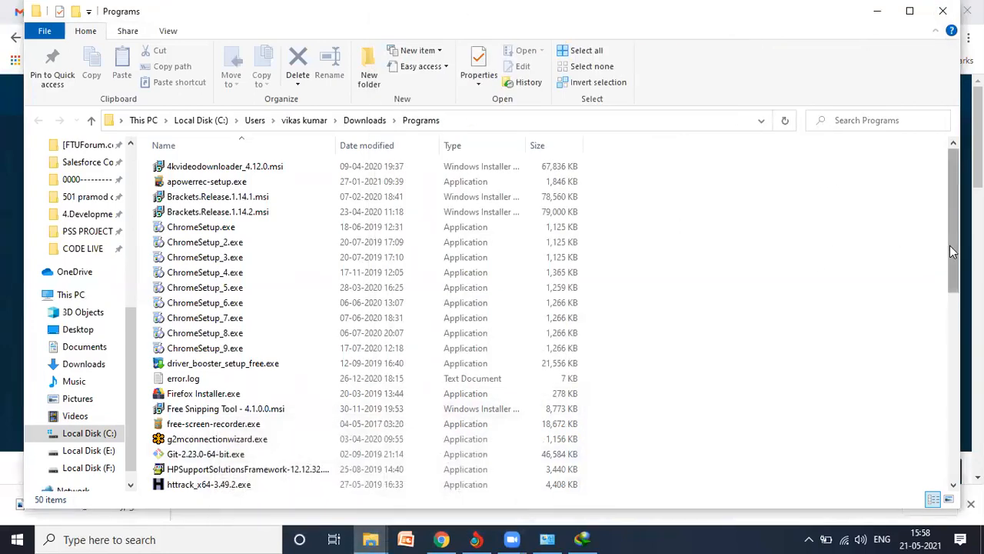
{"action": "left_click", "coordinate": [956, 398]}
{"action": "left_click_drag", "start_coordinate": [956, 398], "coordinate": [955, 411]}
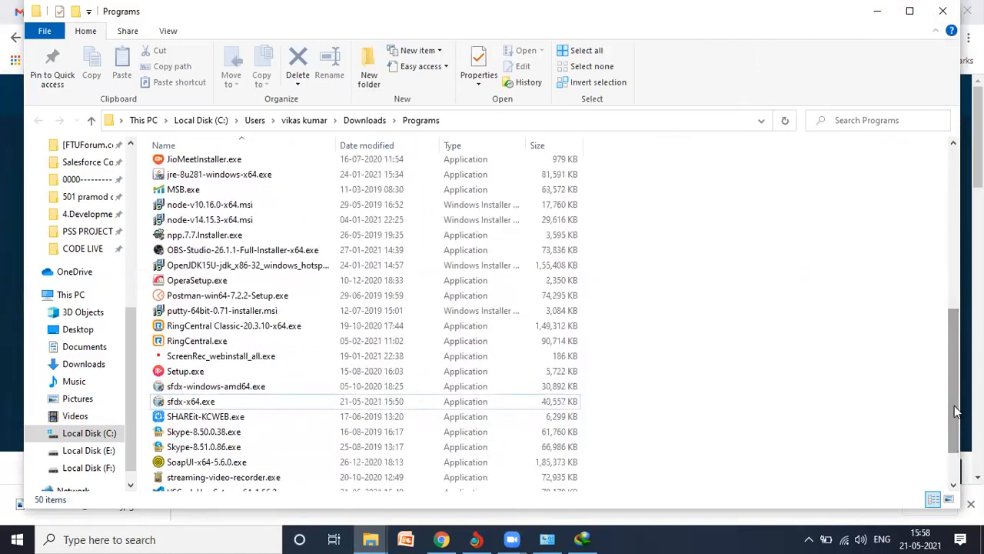
{"action": "scroll", "coordinate": [956, 411], "scroll_direction": "down", "scroll_amount": 2}
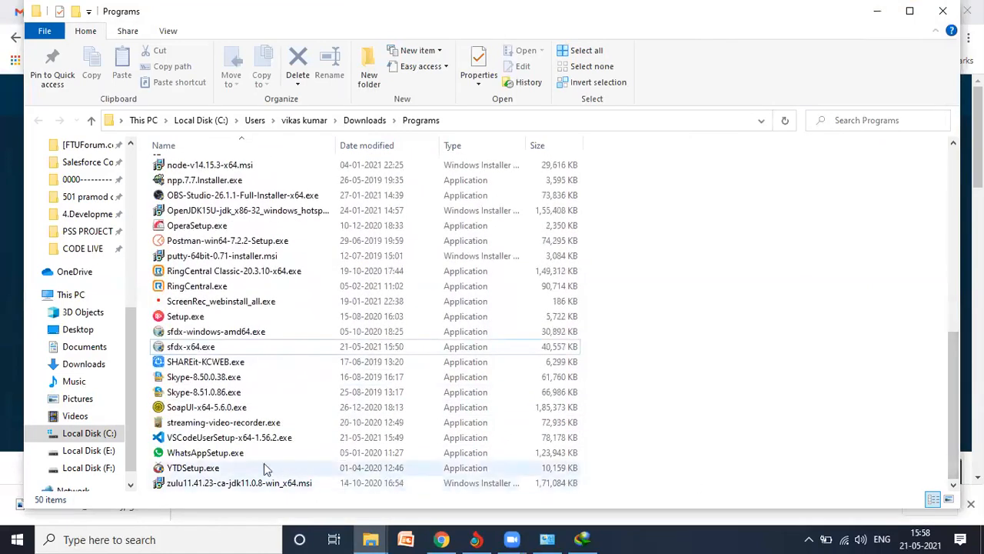
{"action": "double_click", "coordinate": [191, 437]}
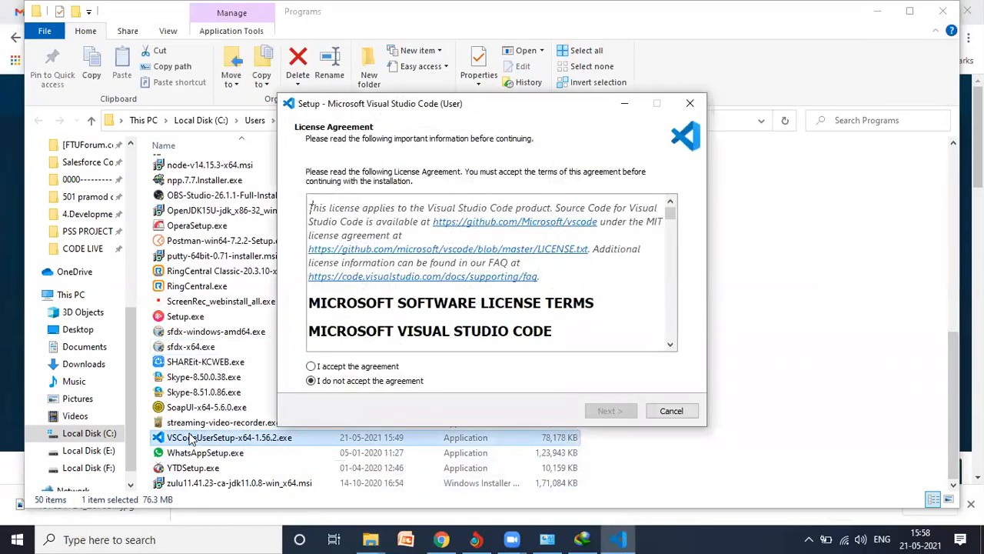
Examine the application folders in the current user's profile folder under C:\Users and return to the Visual Studio Code setup wizard.
{"action": "mouse_move", "coordinate": [371, 539]}
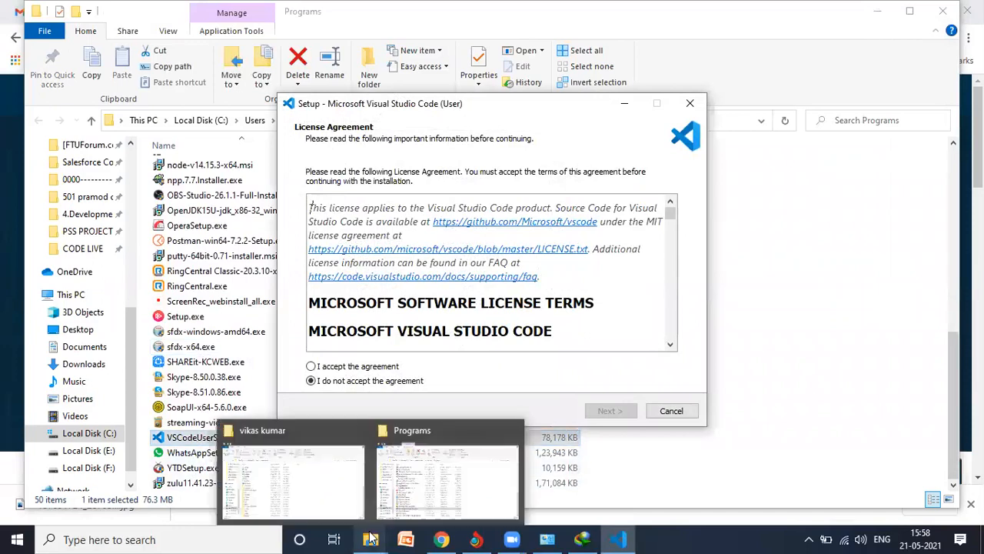
{"action": "left_click", "coordinate": [297, 482]}
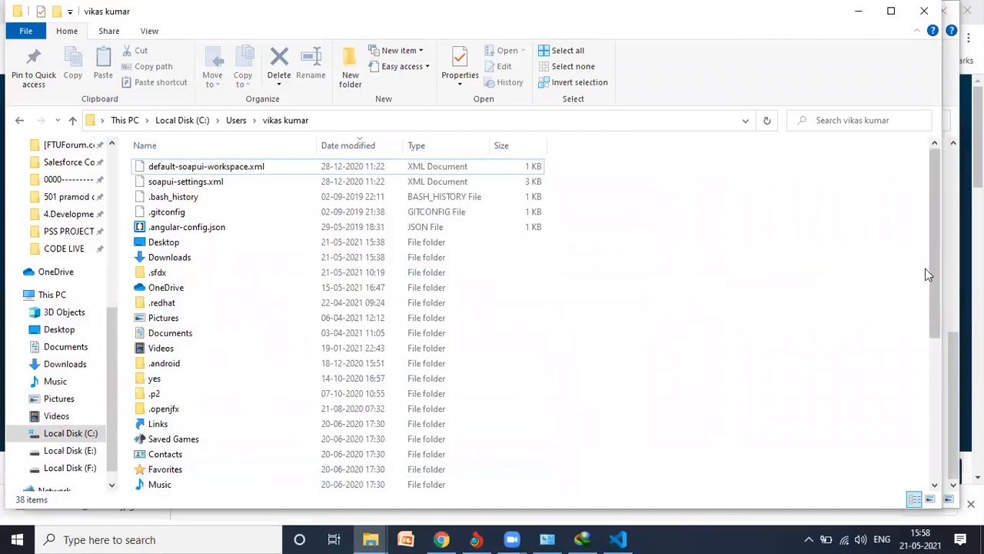
{"action": "left_click_drag", "start_coordinate": [933, 273], "coordinate": [940, 421]}
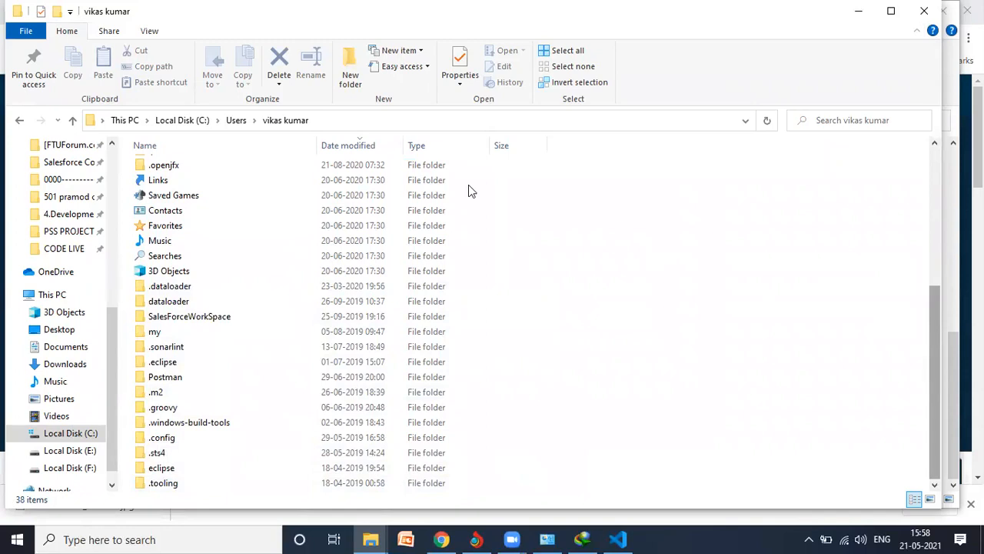
{"action": "left_click", "coordinate": [182, 120]}
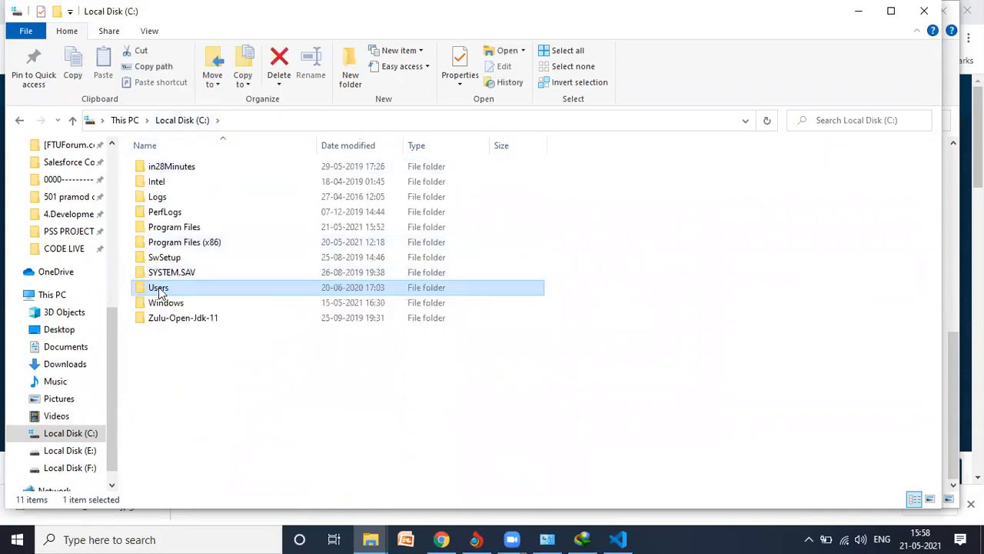
{"action": "double_click", "coordinate": [159, 287]}
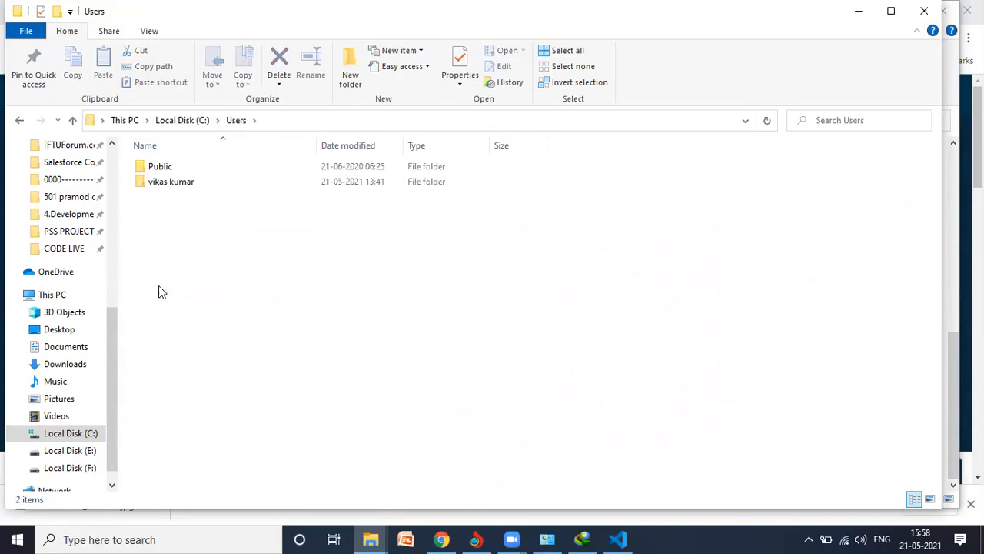
{"action": "double_click", "coordinate": [165, 181]}
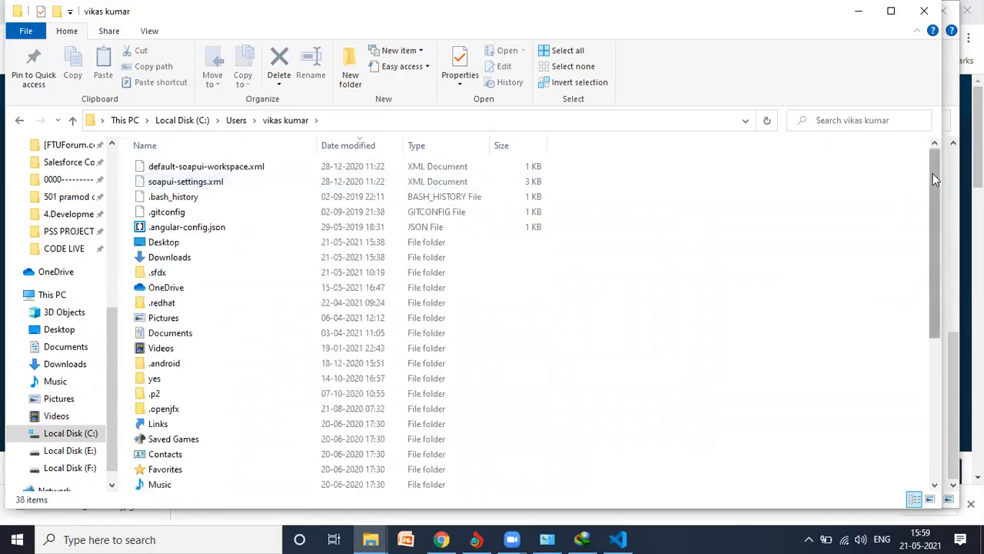
{"action": "left_click_drag", "start_coordinate": [933, 173], "coordinate": [934, 307]}
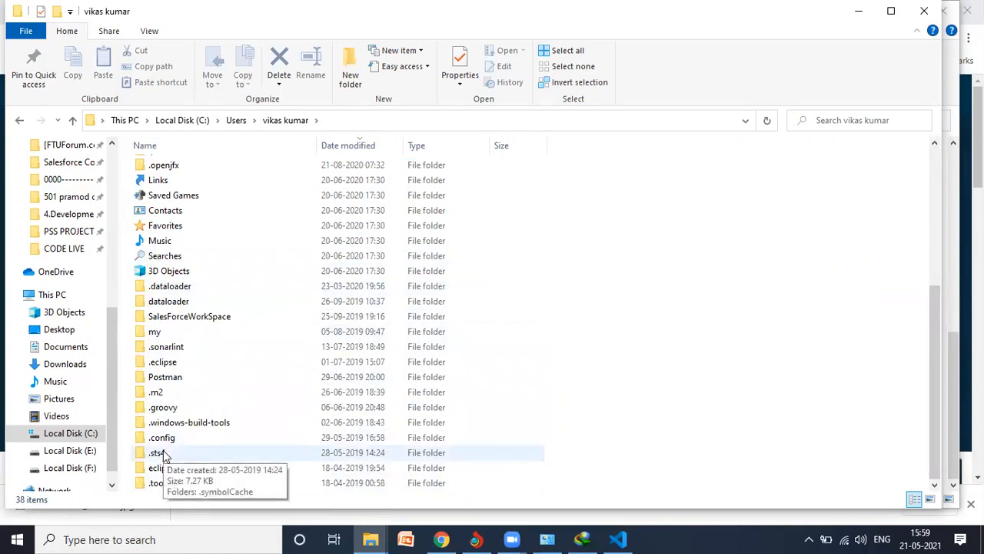
{"action": "left_click", "coordinate": [136, 365]}
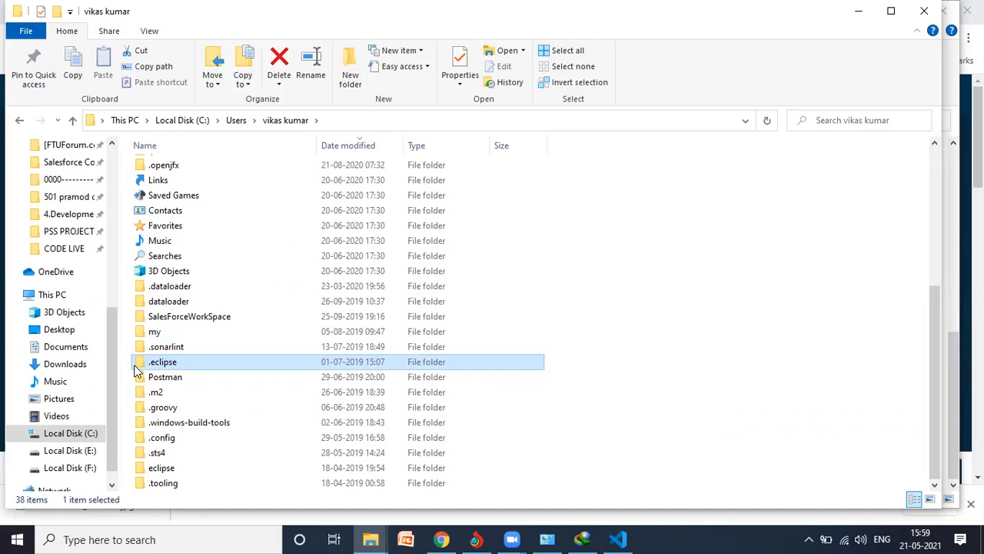
{"action": "left_click", "coordinate": [870, 17]}
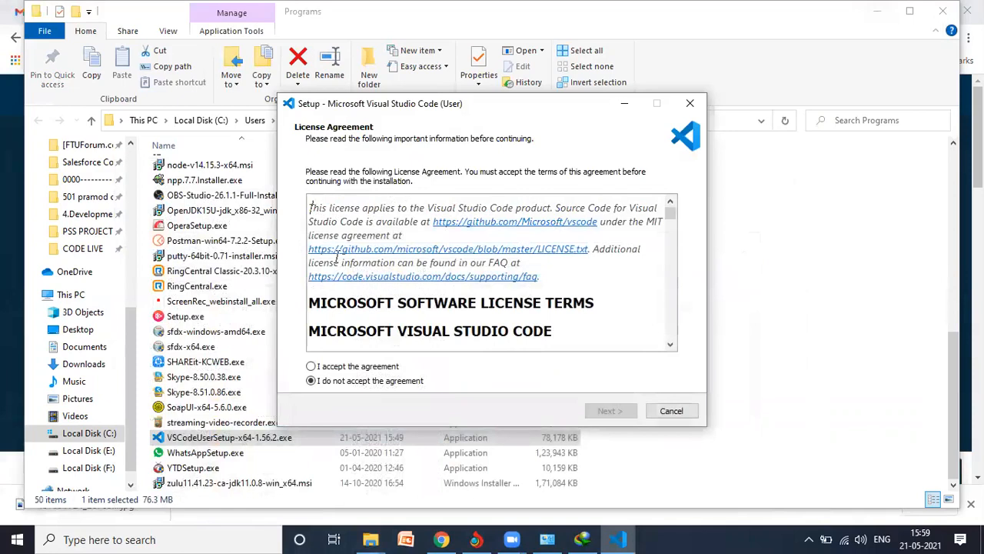
Accept the Visual Studio Code license agreement and keep the default destination and Start Menu folder.
{"action": "left_click", "coordinate": [317, 367]}
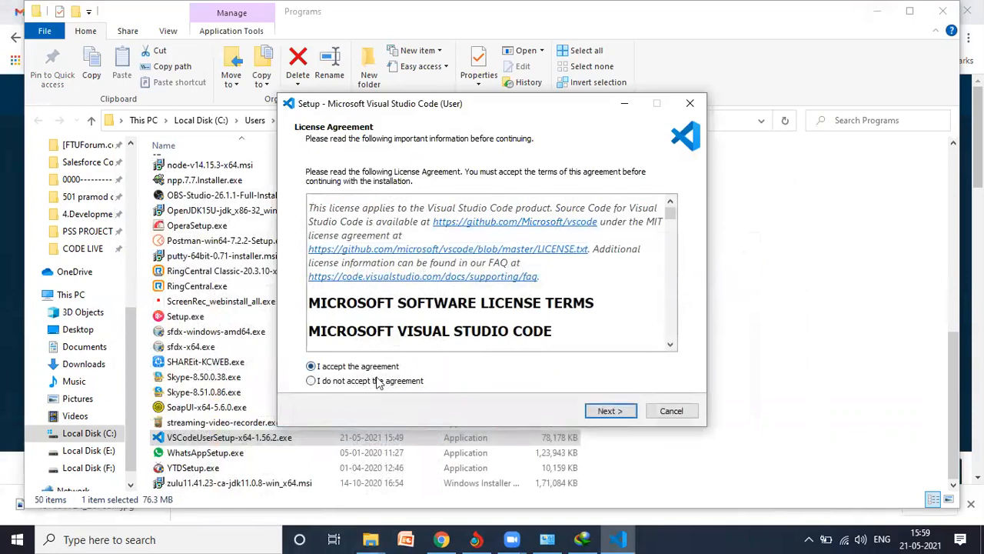
{"action": "left_click", "coordinate": [608, 412]}
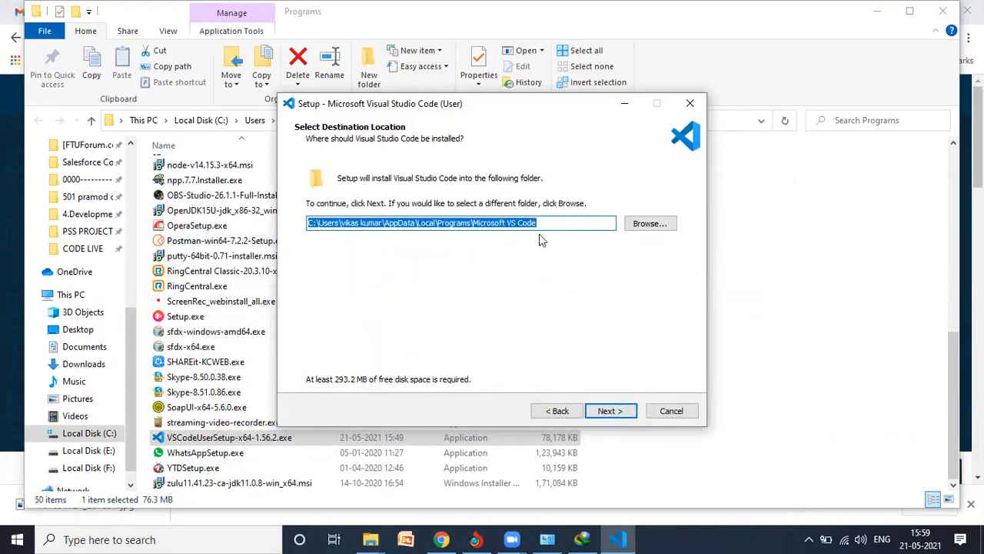
{"action": "left_click", "coordinate": [610, 410]}
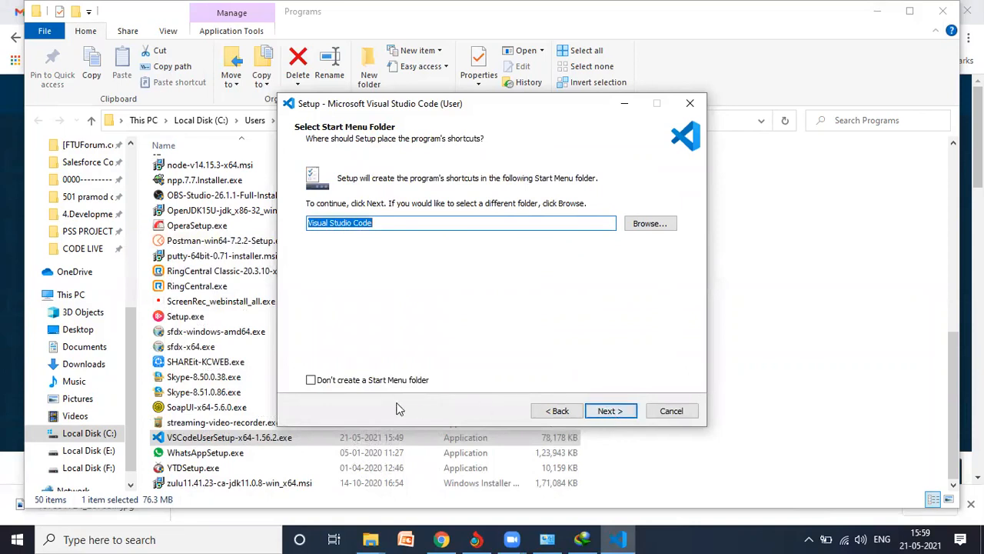
{"action": "left_click", "coordinate": [613, 412]}
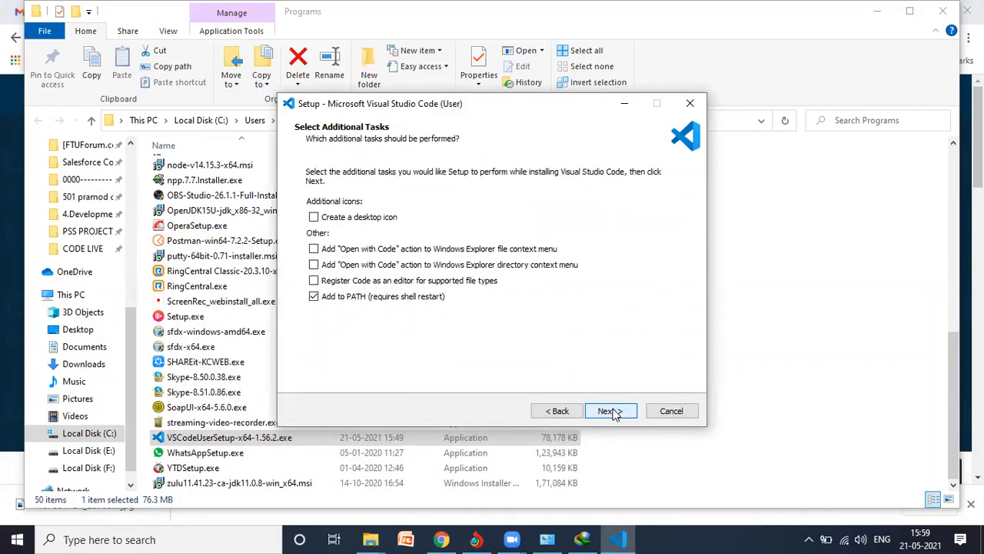
Enable the desktop icon option, install Visual Studio Code, and finish setup with the program launching.
{"action": "left_click", "coordinate": [375, 219]}
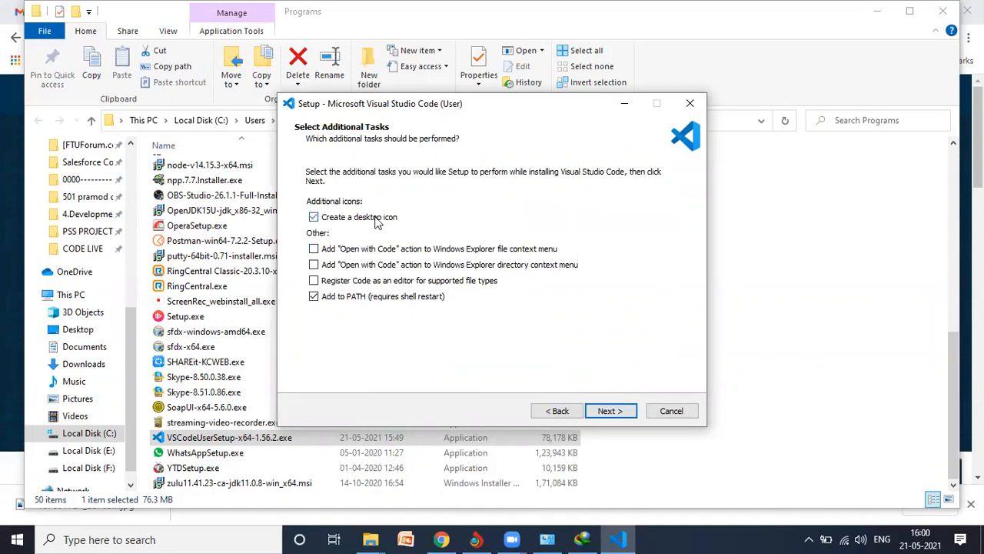
{"action": "left_click", "coordinate": [622, 413]}
{"action": "left_click", "coordinate": [621, 414]}
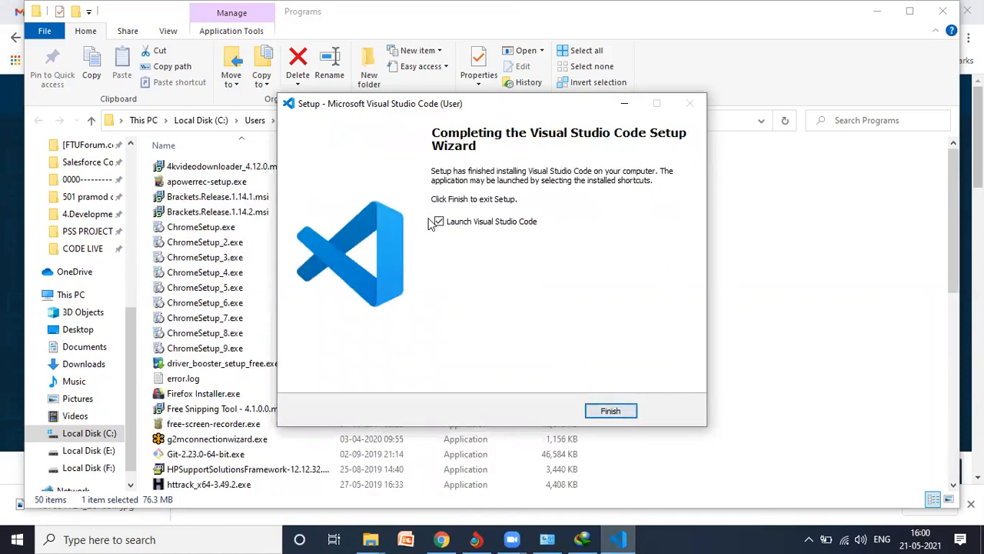
{"action": "left_click", "coordinate": [610, 411]}
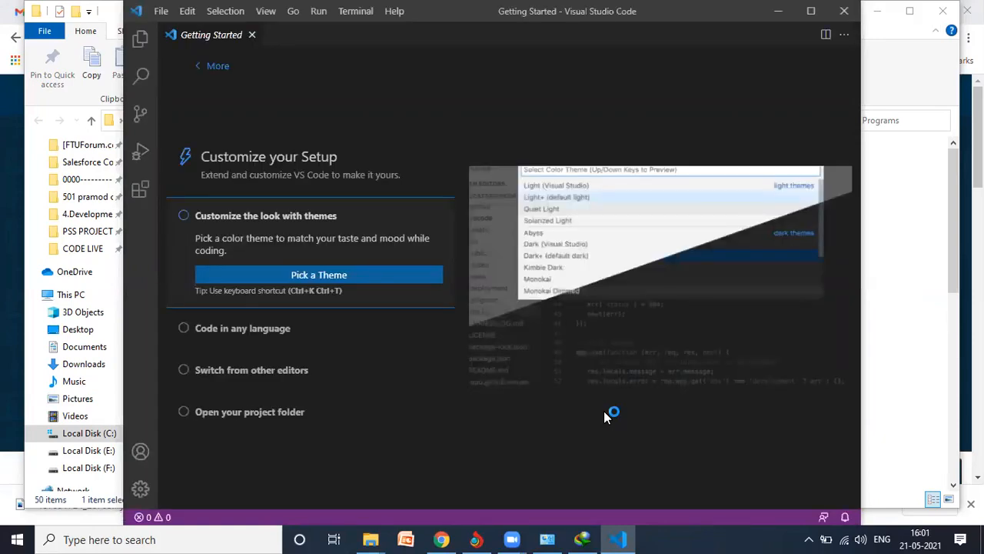
Apply the Dark+ (default dark) color theme, close the Getting Started page and maximize the Visual Studio Code window.
{"action": "left_click", "coordinate": [317, 276]}
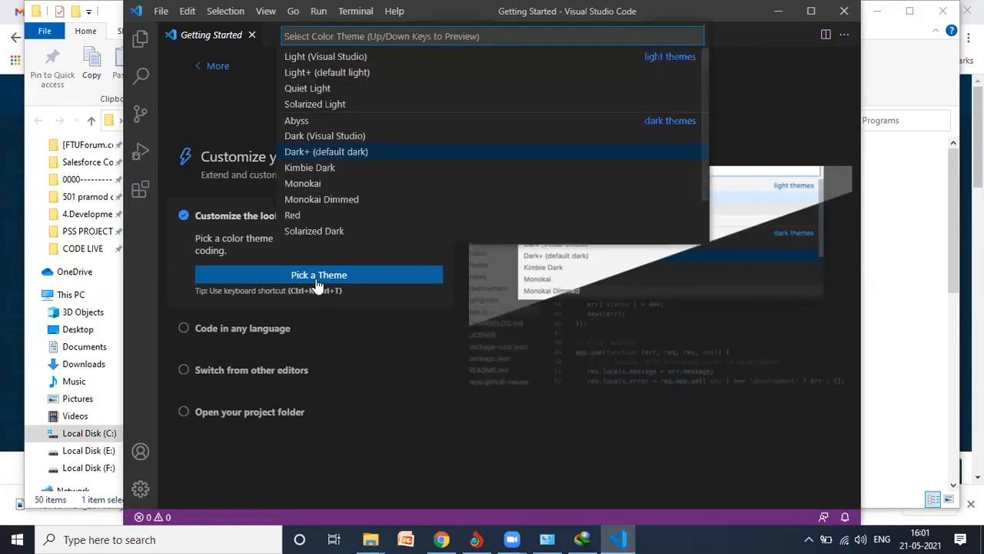
{"action": "left_click", "coordinate": [303, 152]}
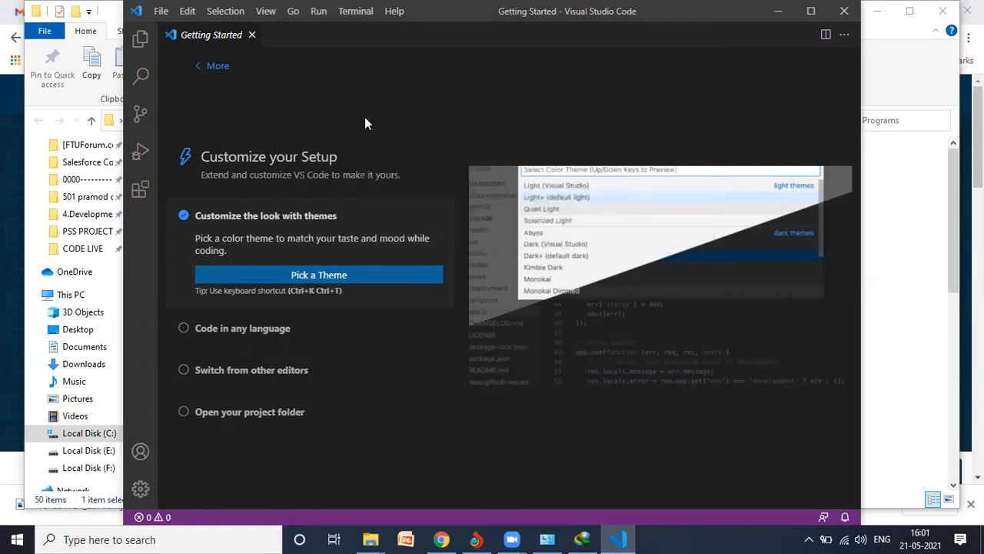
{"action": "left_click", "coordinate": [251, 35]}
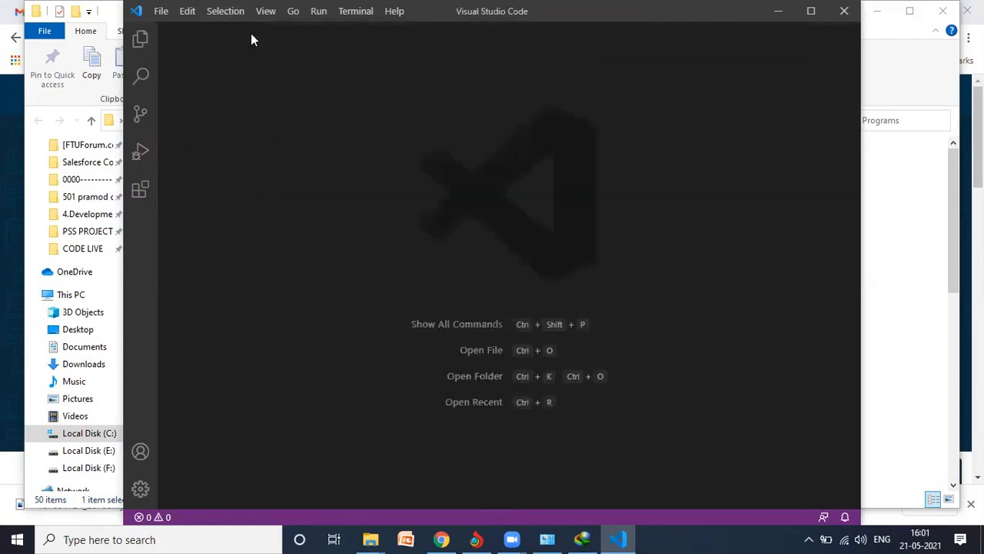
{"action": "left_click", "coordinate": [807, 17]}
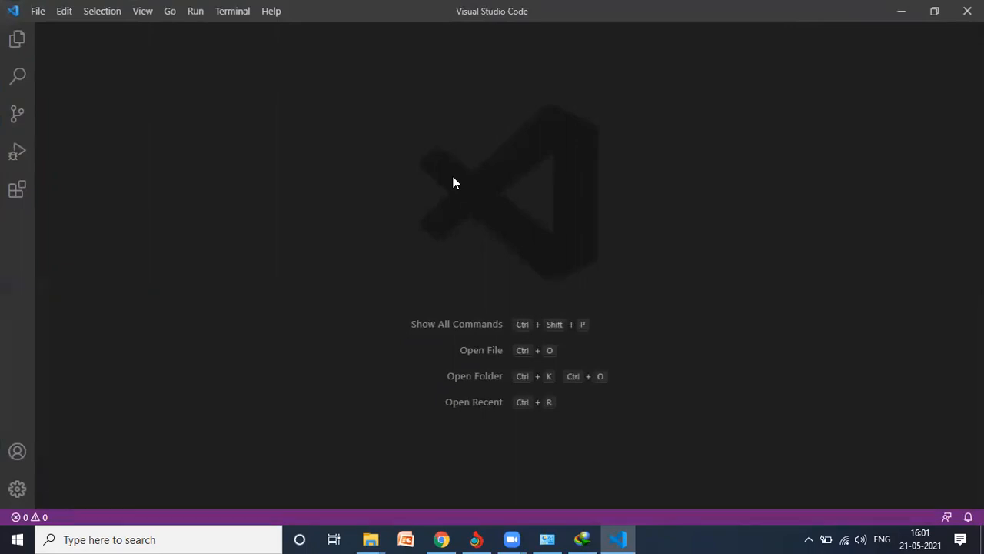
{"action": "left_click", "coordinate": [227, 15]}
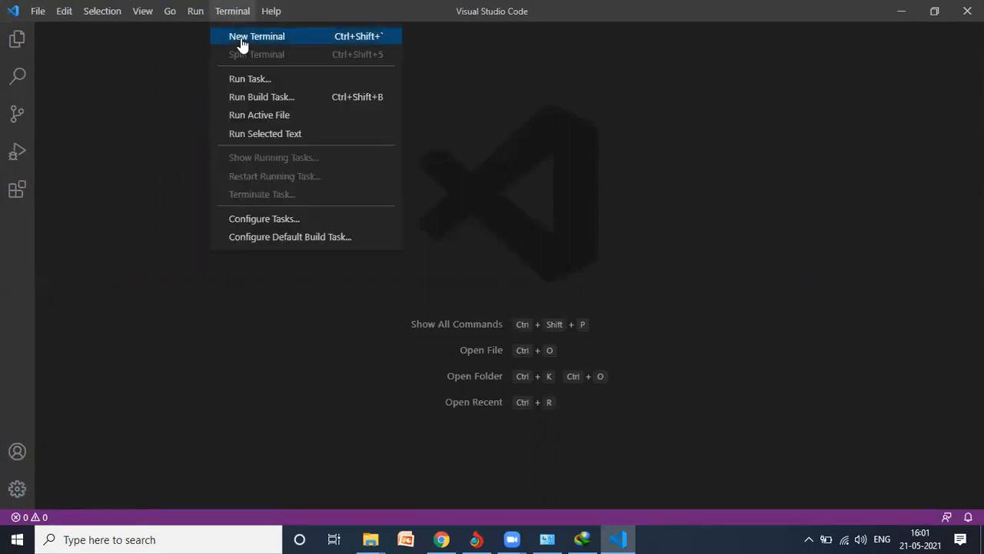
{"action": "mouse_move", "coordinate": [143, 12]}
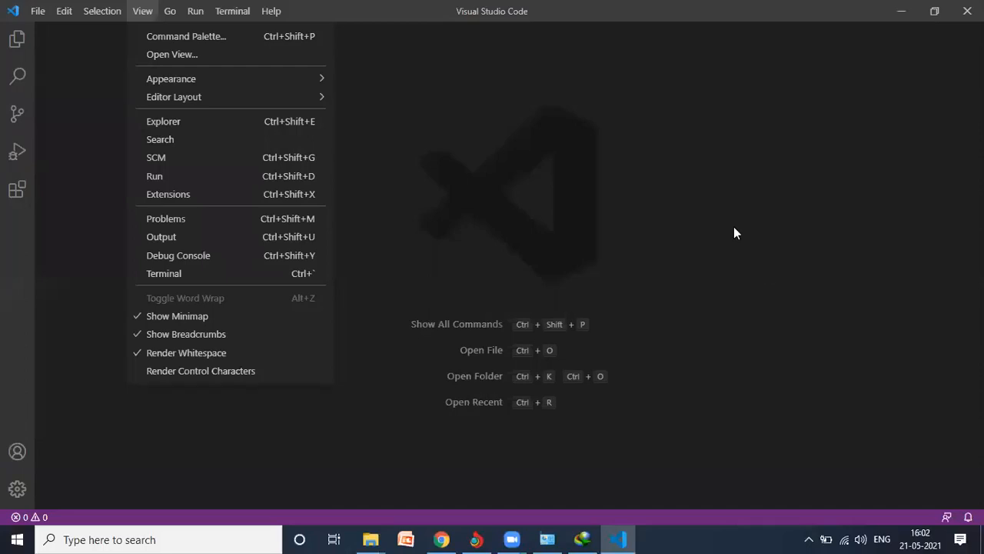
{"action": "key", "text": "Escape"}
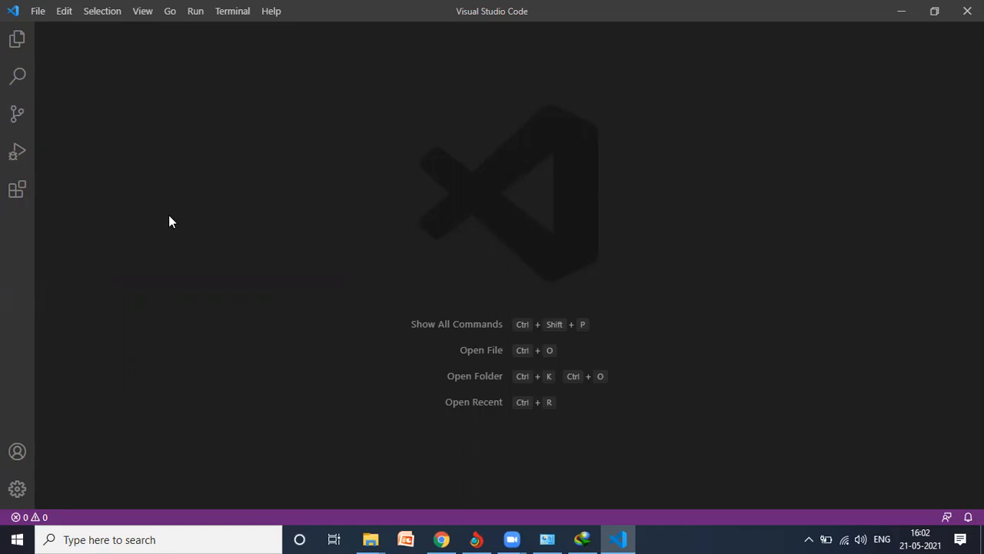
Search the extensions marketplace for "salesforce extension pack".
{"action": "left_click", "coordinate": [16, 192]}
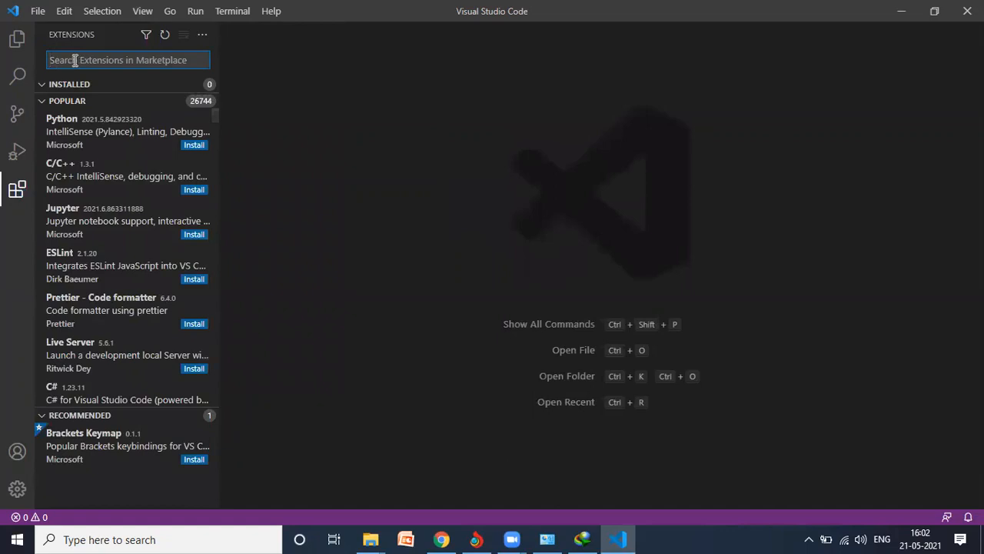
{"action": "left_click", "coordinate": [350, 133]}
{"action": "left_click", "coordinate": [112, 60]}
{"action": "type", "text": "salesforce ex"}
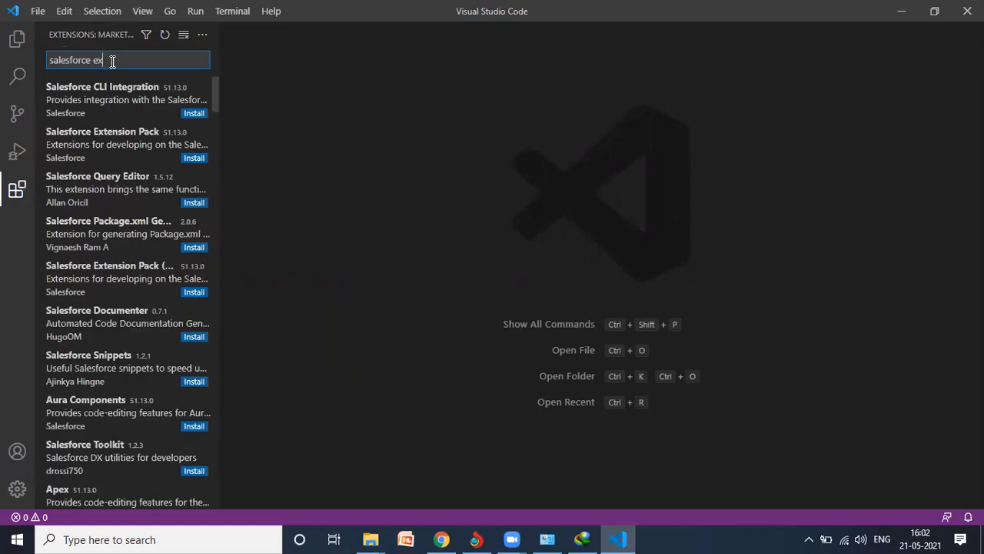
{"action": "type", "text": "tension pack"}
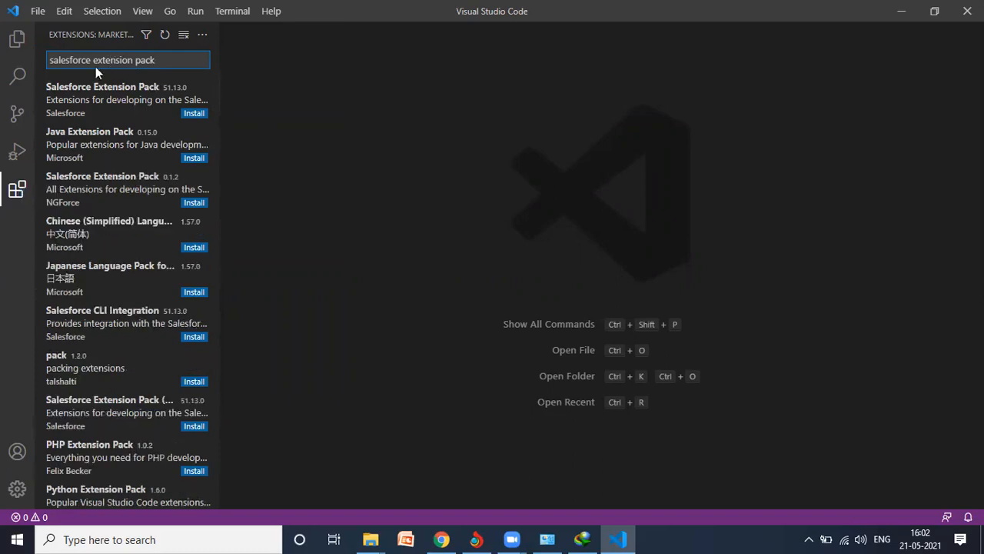
Install the Salesforce Extension Pack published by Salesforce, and close its details page and the extensions list.
{"action": "left_click", "coordinate": [75, 97]}
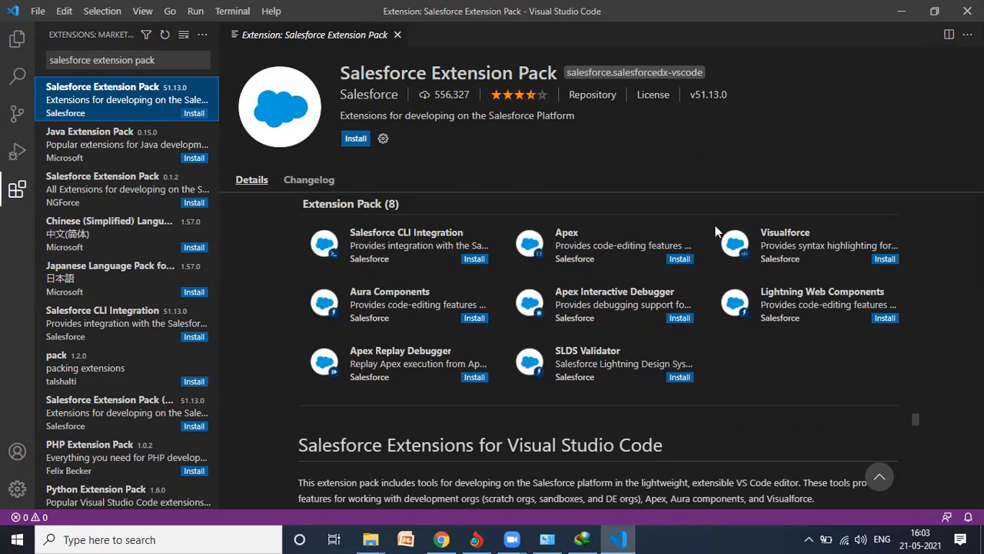
{"action": "left_click", "coordinate": [352, 141]}
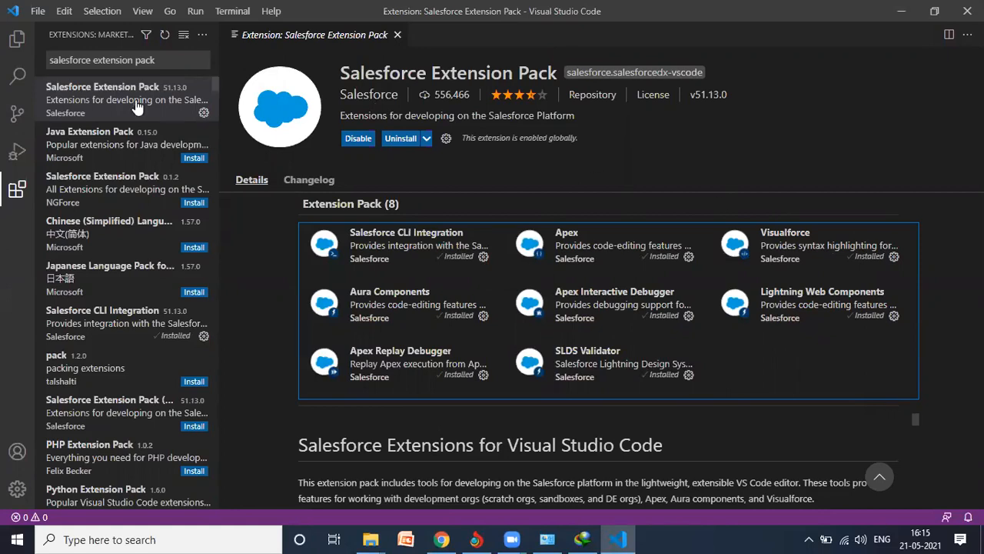
{"action": "left_click", "coordinate": [16, 191]}
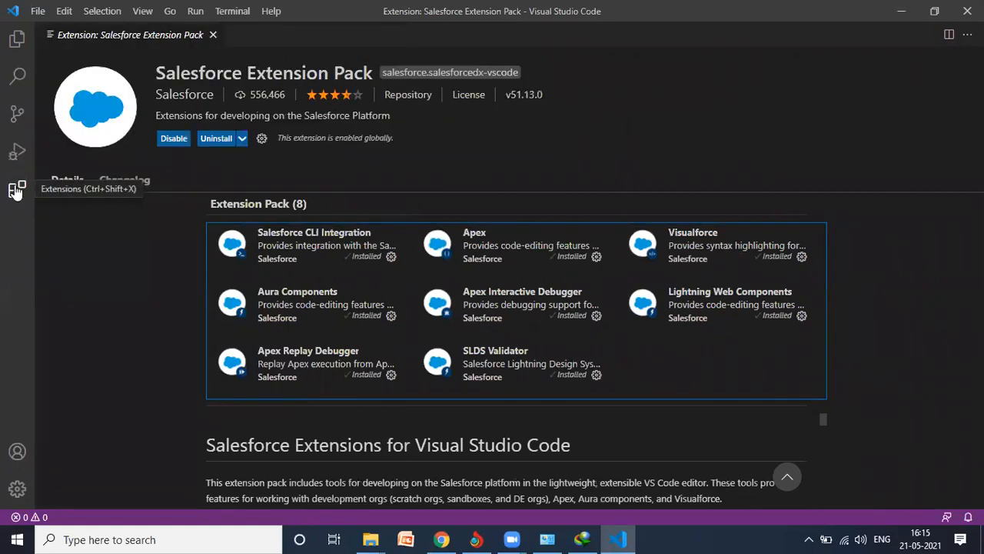
{"action": "left_click", "coordinate": [213, 35]}
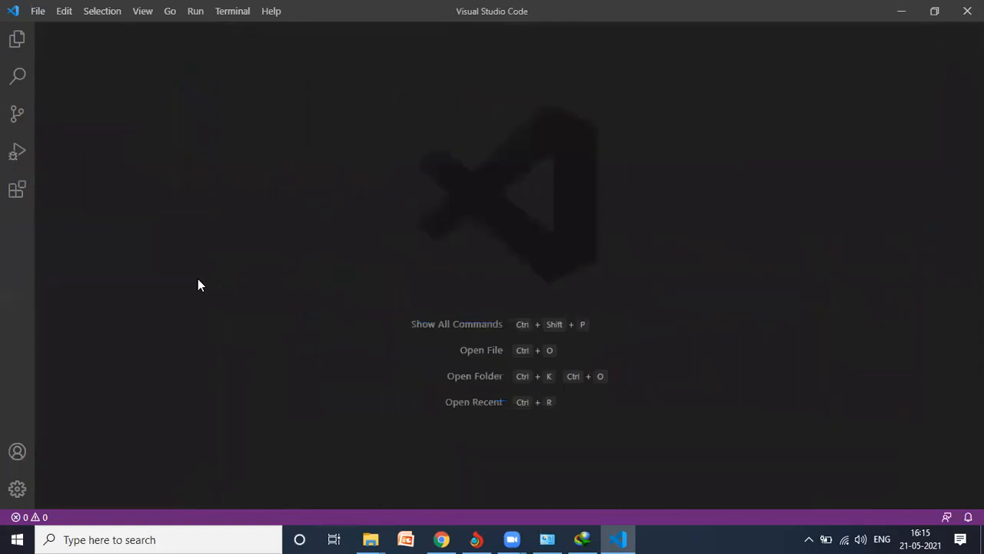
{"action": "left_click", "coordinate": [17, 487]}
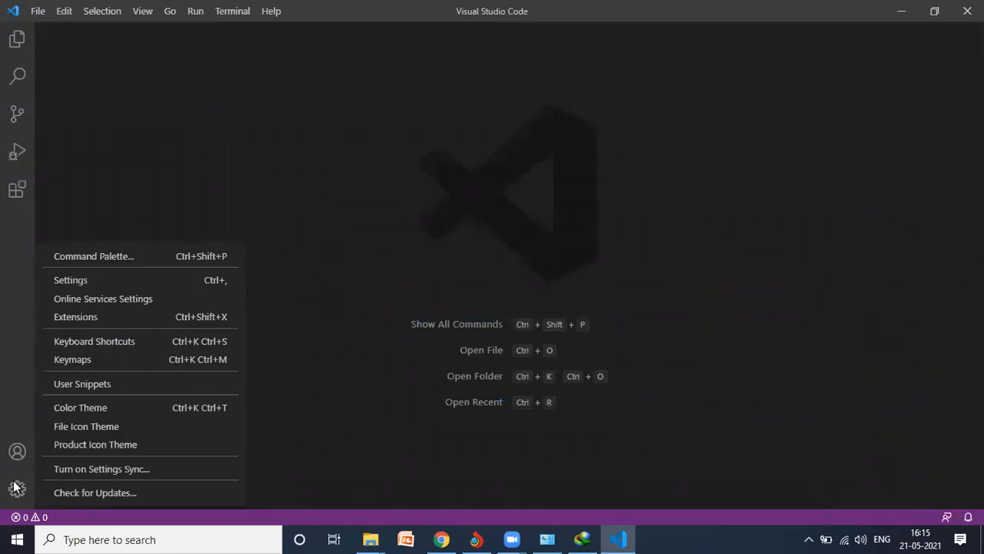
{"action": "left_click", "coordinate": [94, 256]}
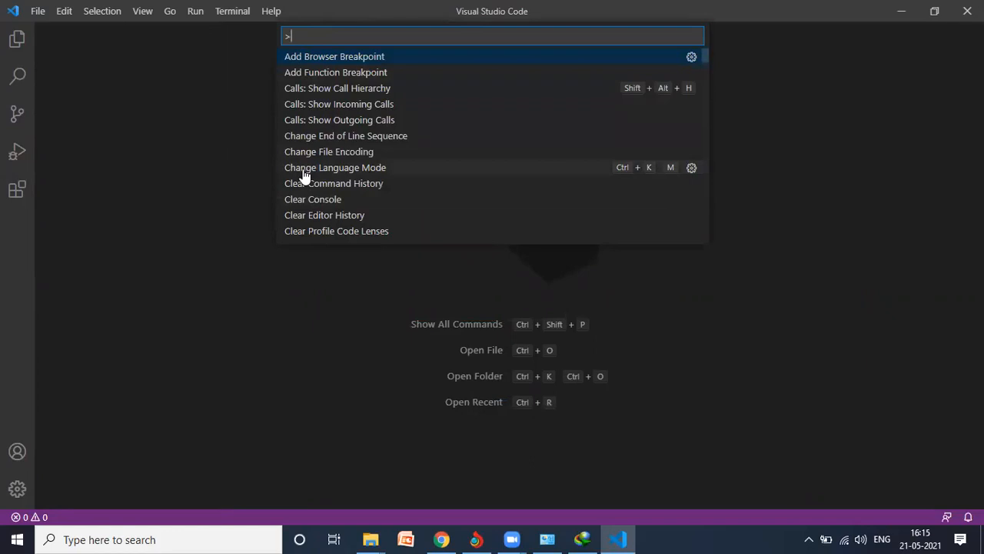
{"action": "left_click", "coordinate": [230, 193]}
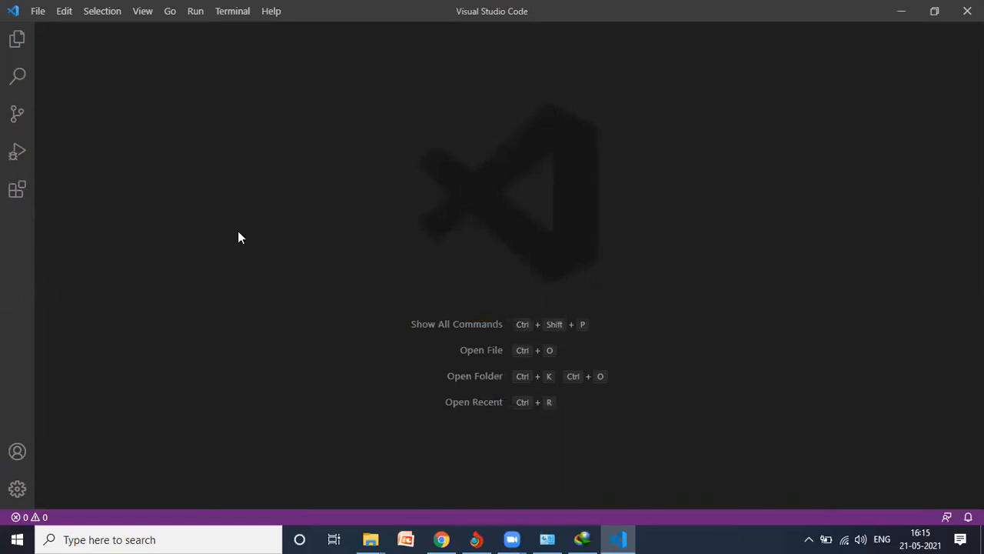
Filter the command palette by "sd" and look through the matching commands for the SFDX project commands.
{"action": "key", "text": "ctrl+shift+p"}
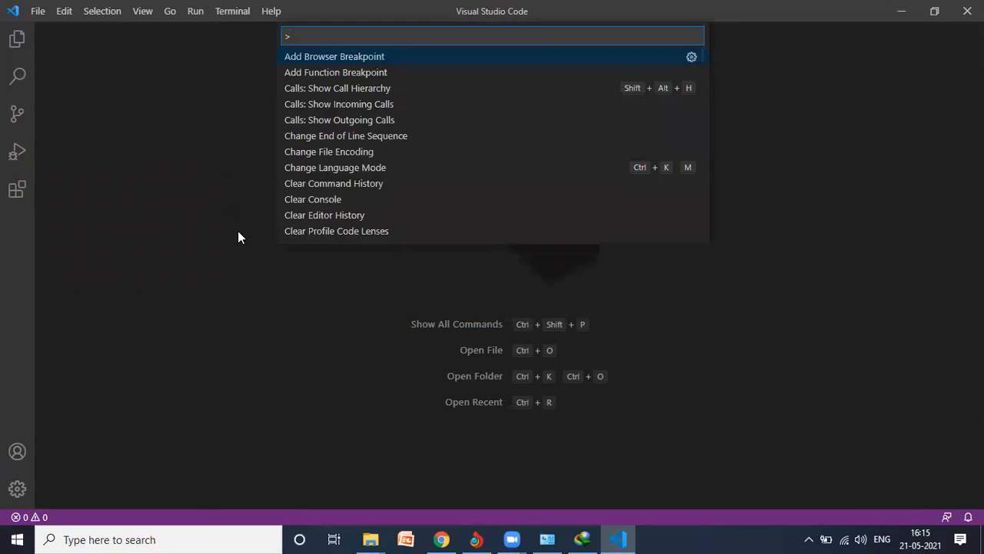
{"action": "type", "text": "sdfx"}
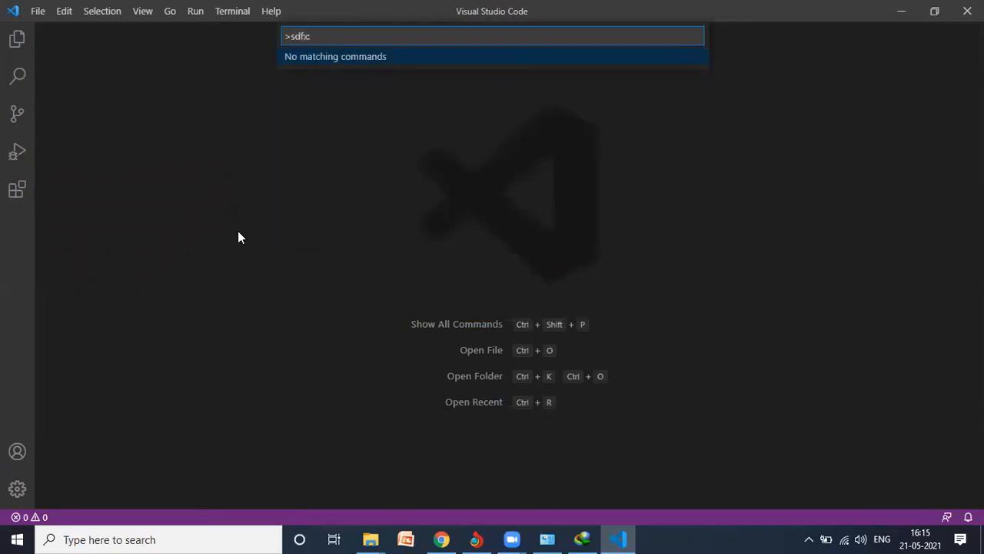
{"action": "key", "text": "BackSpace"}
{"action": "key", "text": "BackSpace"}
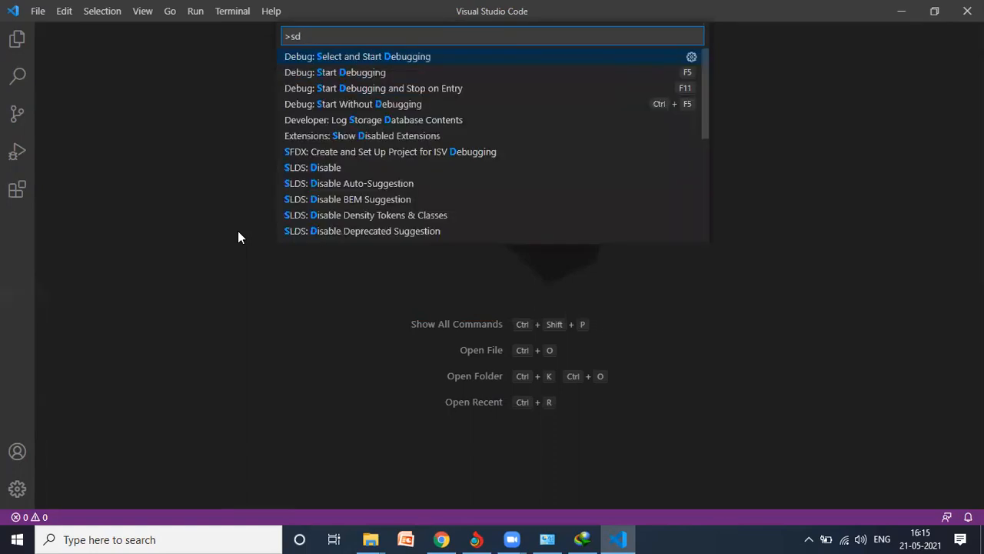
{"action": "key", "text": "Down"}
{"action": "key", "text": "Down"}
{"action": "key", "text": "Down"}
{"action": "key", "text": "Down"}
{"action": "key", "text": "Down"}
{"action": "key", "text": "Down"}
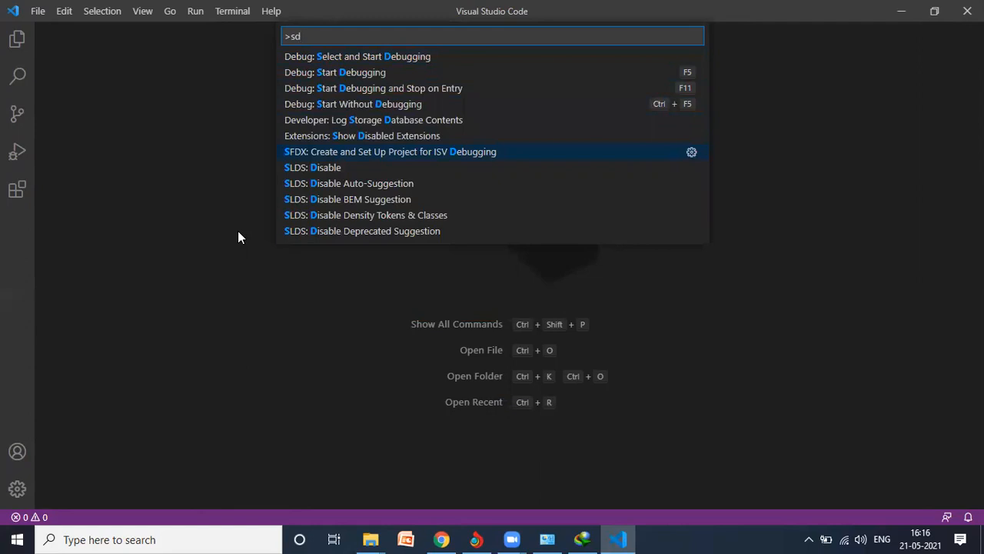
{"action": "key", "text": "Down"}
{"action": "key", "text": "Down"}
{"action": "key", "text": "Down"}
{"action": "key", "text": "Down"}
{"action": "key", "text": "Down"}
{"action": "key", "text": "Down"}
{"action": "key", "text": "Down"}
{"action": "key", "text": "Down"}
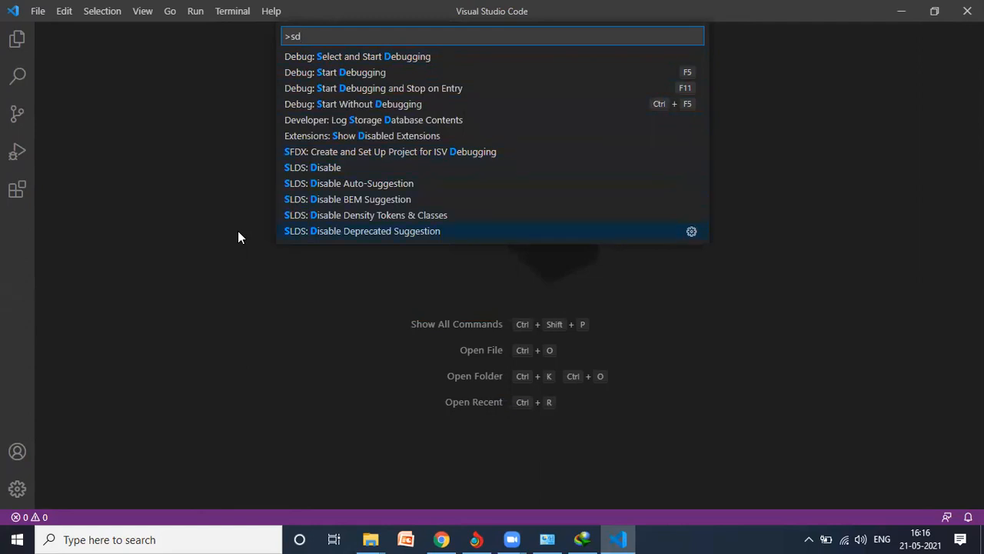
{"action": "key", "text": "Down"}
{"action": "key", "text": "Down"}
{"action": "key", "text": "Down"}
{"action": "key", "text": "Down"}
{"action": "key", "text": "Down"}
{"action": "key", "text": "Down"}
{"action": "key", "text": "Down"}
{"action": "key", "text": "Down"}
{"action": "key", "text": "Down"}
{"action": "key", "text": "Down"}
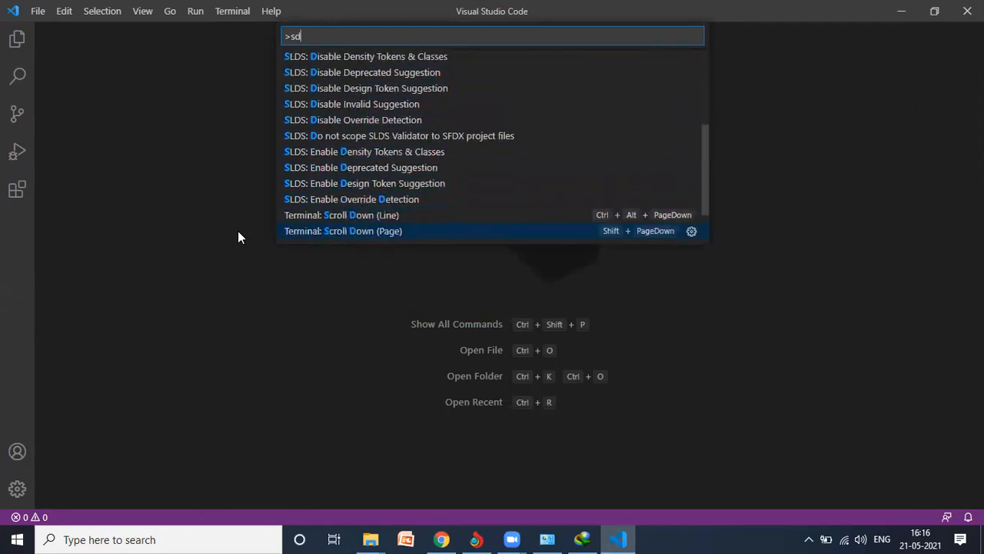
{"action": "key", "text": "Down"}
{"action": "key", "text": "Down"}
{"action": "key", "text": "Down"}
{"action": "key", "text": "Up"}
{"action": "key", "text": "Up"}
{"action": "key", "text": "Up"}
{"action": "key", "text": "Up"}
{"action": "key", "text": "Up"}
{"action": "key", "text": "Up"}
{"action": "key", "text": "Up"}
{"action": "key", "text": "Up"}
{"action": "key", "text": "Up"}
{"action": "key", "text": "Up"}
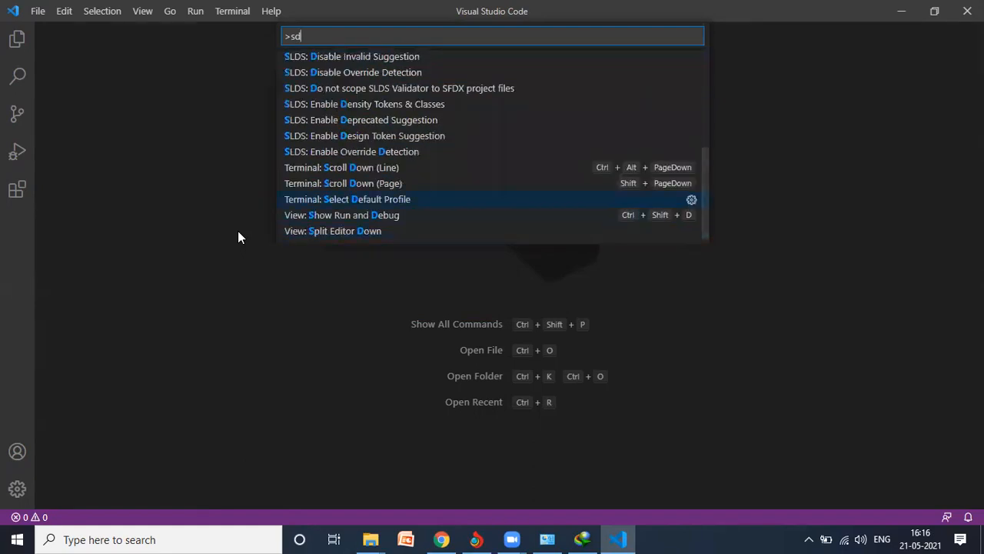
{"action": "key", "text": "Up"}
{"action": "key", "text": "Up"}
{"action": "key", "text": "Up"}
{"action": "key", "text": "Up"}
{"action": "key", "text": "Up"}
{"action": "key", "text": "Up"}
{"action": "key", "text": "Up"}
{"action": "key", "text": "Up"}
{"action": "key", "text": "Up"}
{"action": "key", "text": "Up"}
{"action": "key", "text": "Up"}
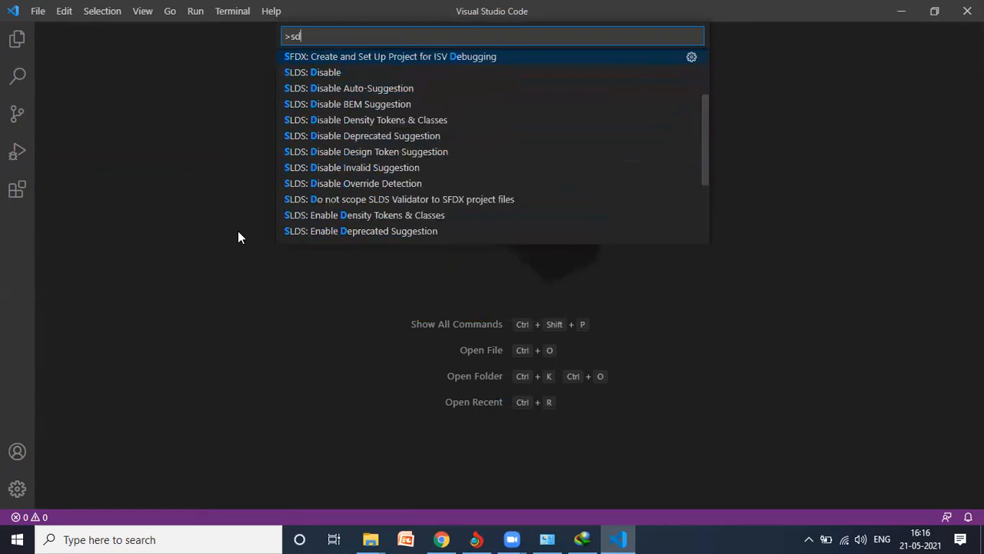
Search the commands for "sfdx", run SFDX: Create Project with Manifest and choose the Standard project template.
{"action": "key", "text": "BackSpace"}
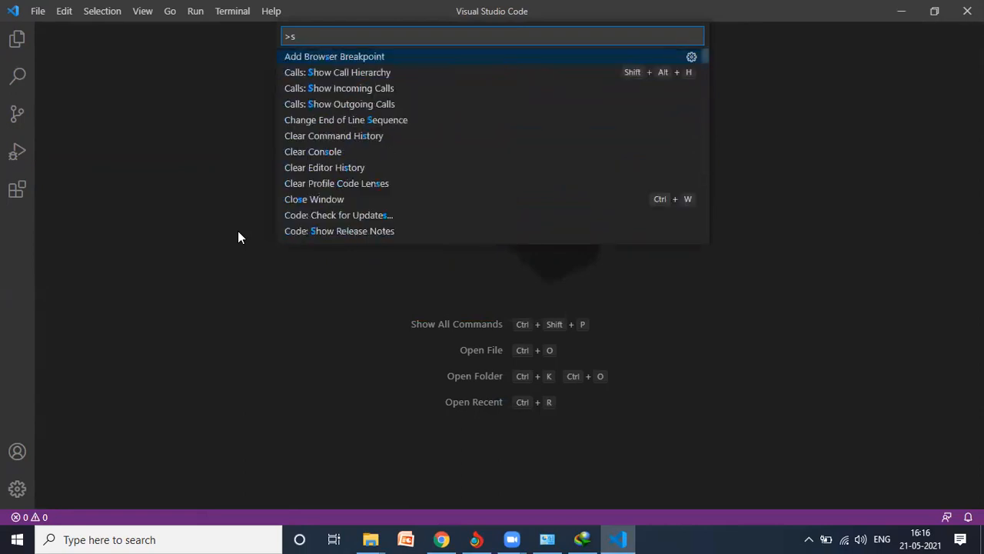
{"action": "type", "text": "fdx"}
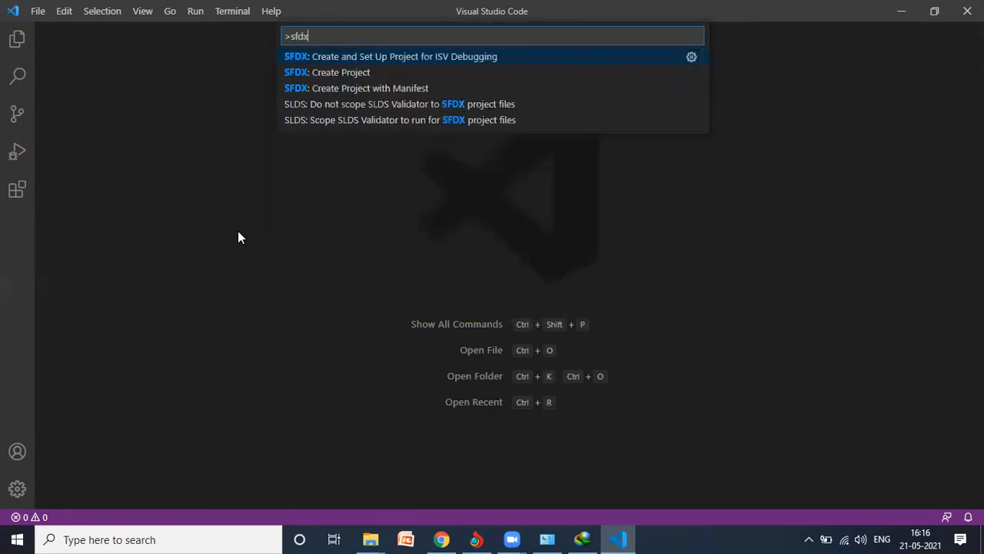
{"action": "key", "text": "Down"}
{"action": "key", "text": "Down"}
{"action": "key", "text": "Up"}
{"action": "key", "text": "Up"}
{"action": "key", "text": "Down"}
{"action": "key", "text": "Down"}
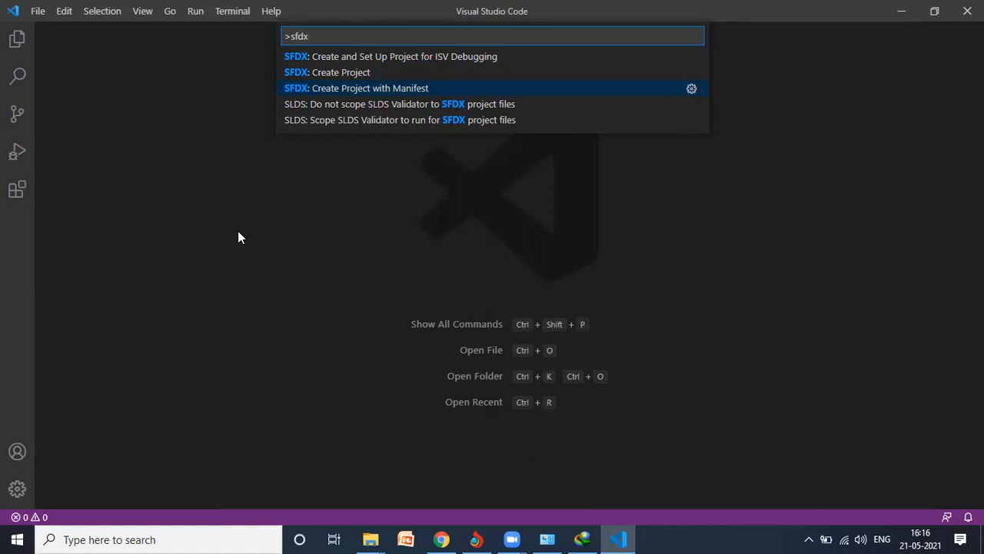
{"action": "key", "text": "Up"}
{"action": "key", "text": "Down"}
{"action": "left_click", "coordinate": [312, 91]}
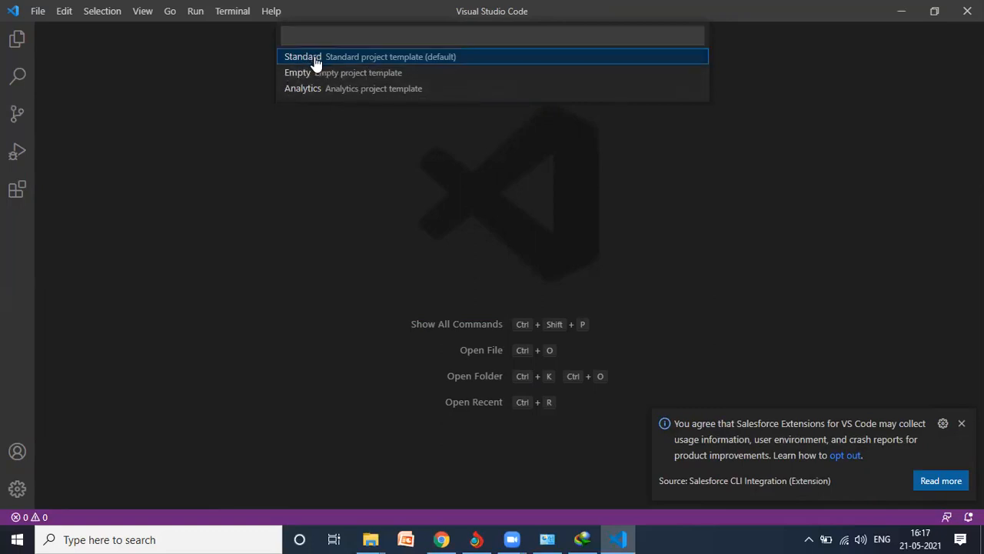
{"action": "left_click", "coordinate": [313, 59]}
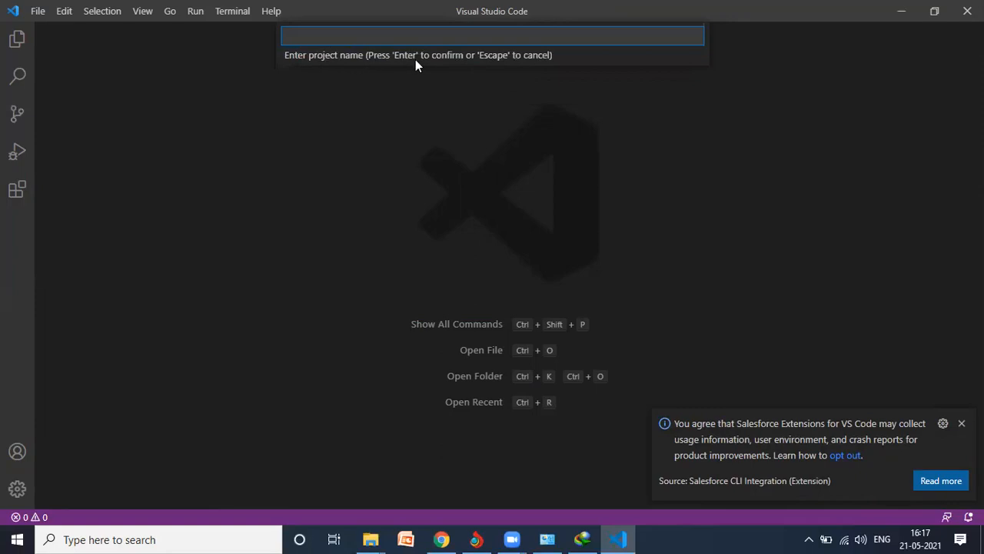
Name the new project kumarTechLwcVideos and confirm the name.
{"action": "type", "text": "kumarTe"}
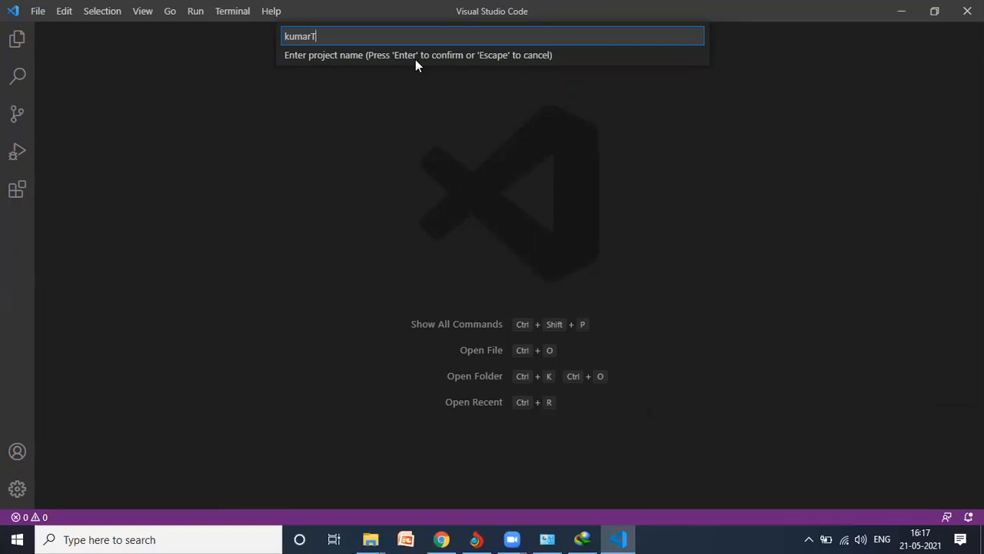
{"action": "type", "text": "chLwcVideos"}
{"action": "key", "text": "Return"}
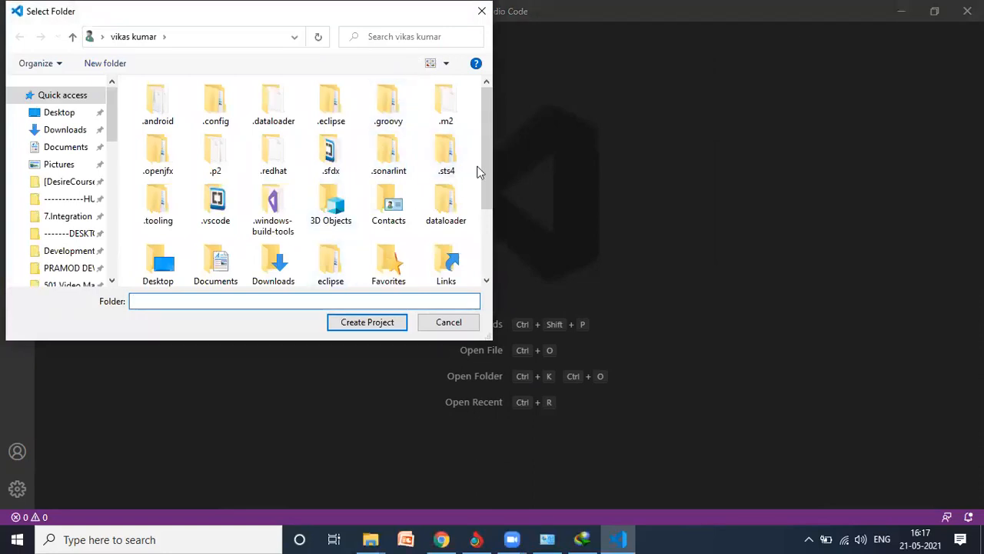
Create the project in the KUMARTECHLWC folder on Local Disk (F:).
{"action": "left_click_drag", "start_coordinate": [489, 180], "coordinate": [486, 139]}
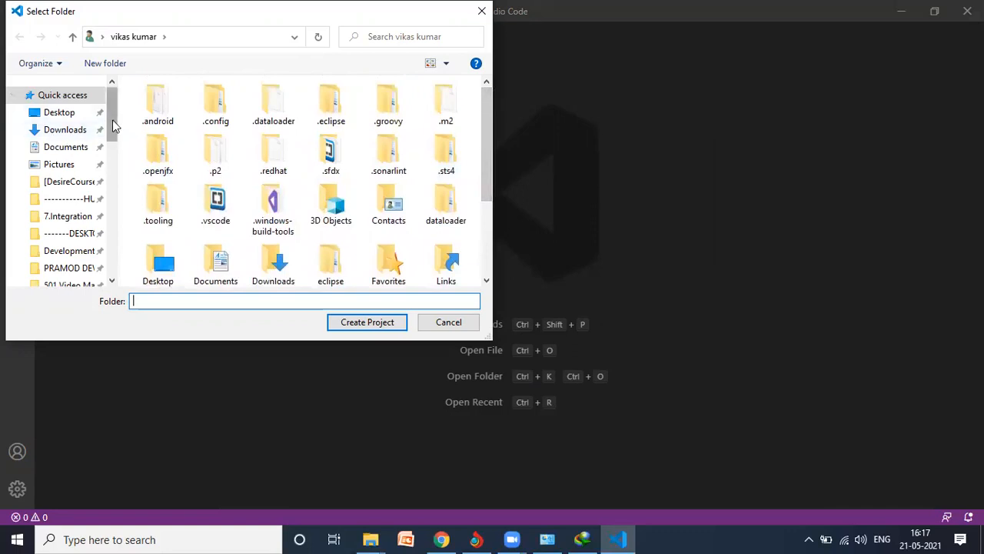
{"action": "left_click_drag", "start_coordinate": [113, 125], "coordinate": [110, 269]}
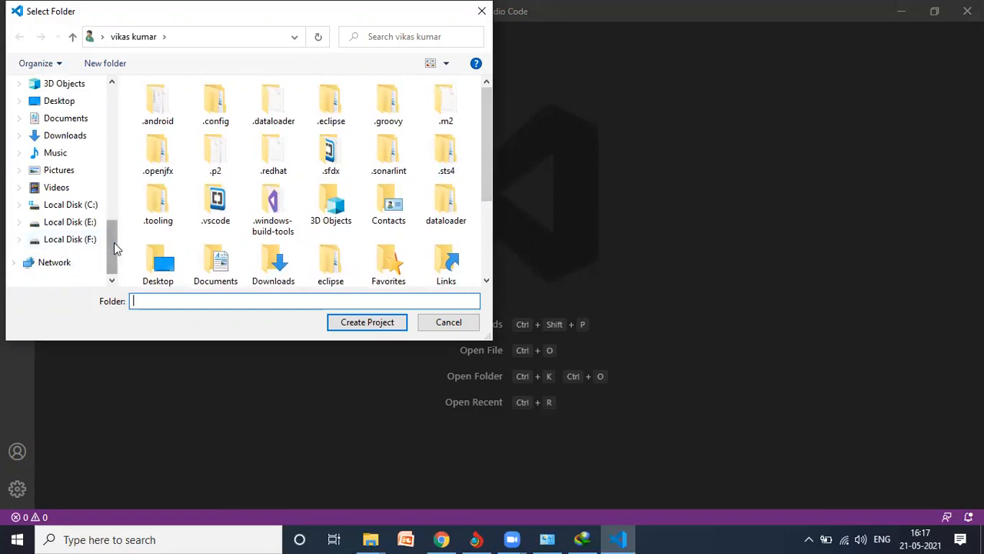
{"action": "left_click", "coordinate": [71, 239]}
{"action": "left_click_drag", "start_coordinate": [487, 110], "coordinate": [496, 140]}
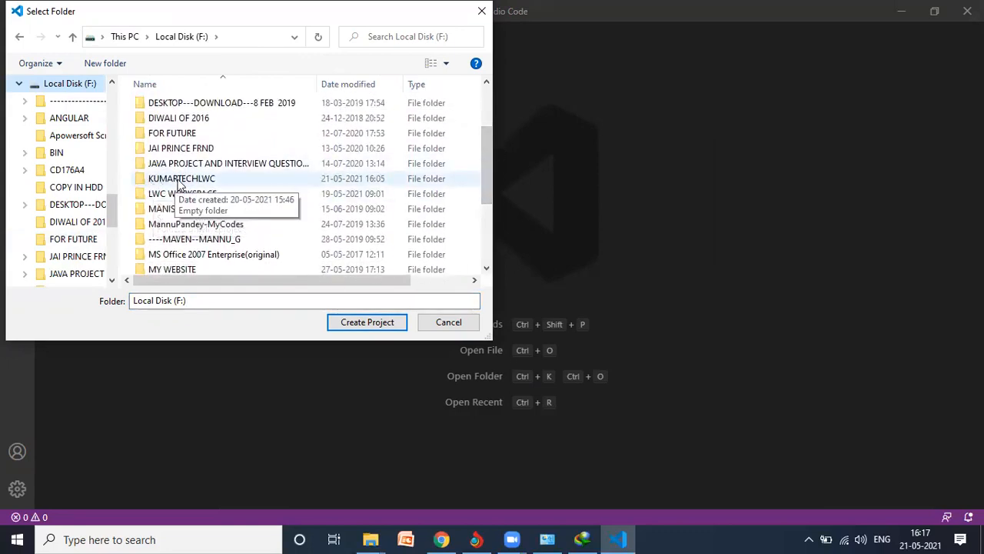
{"action": "left_click", "coordinate": [179, 184]}
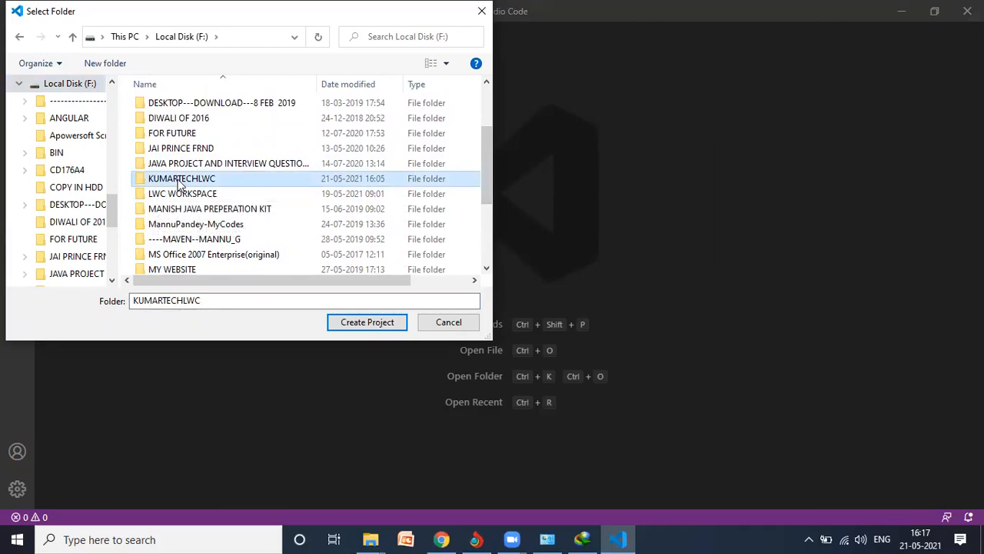
{"action": "left_click", "coordinate": [336, 321]}
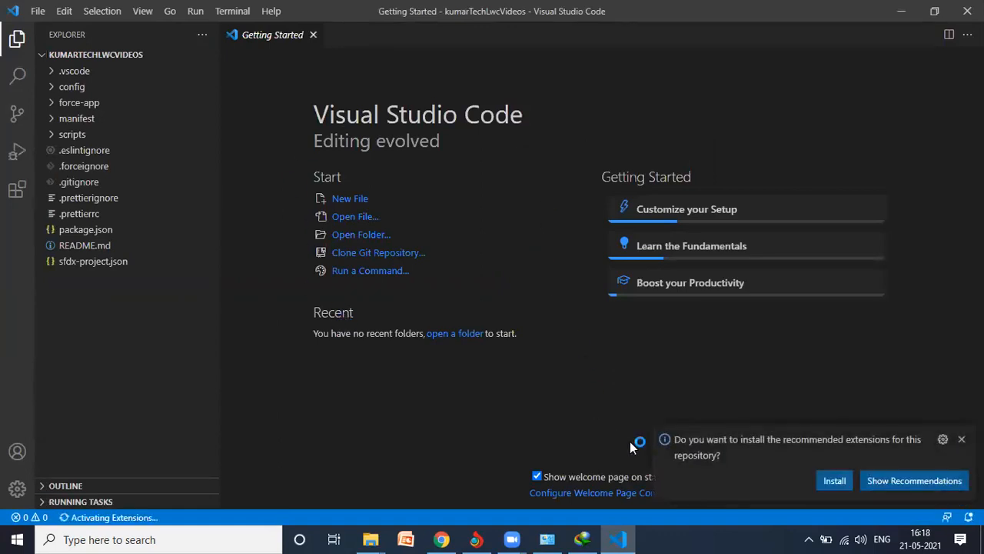
Install the recommended extensions for the repository and view the XML and Prettier extension pages.
{"action": "left_click", "coordinate": [834, 481]}
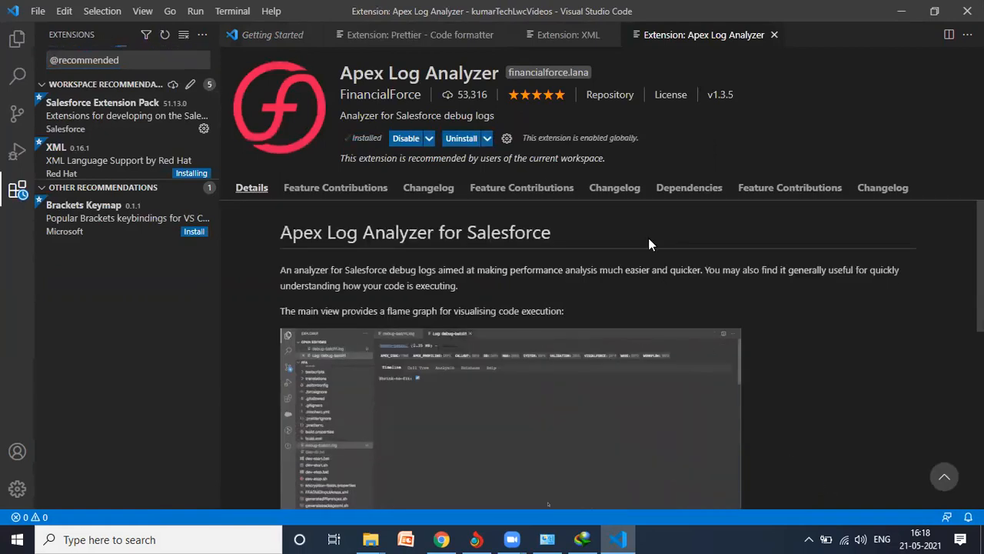
{"action": "left_click", "coordinate": [562, 40]}
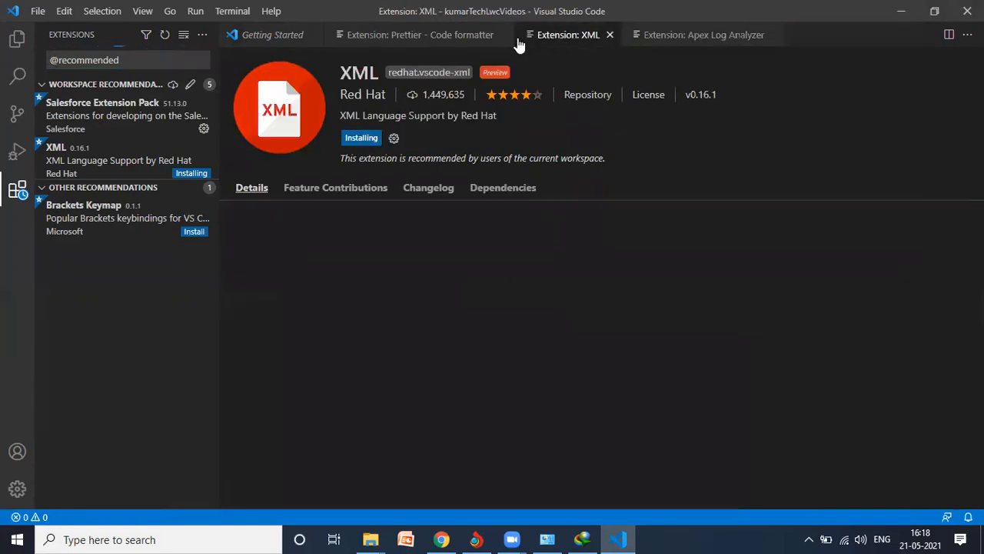
{"action": "left_click", "coordinate": [453, 41]}
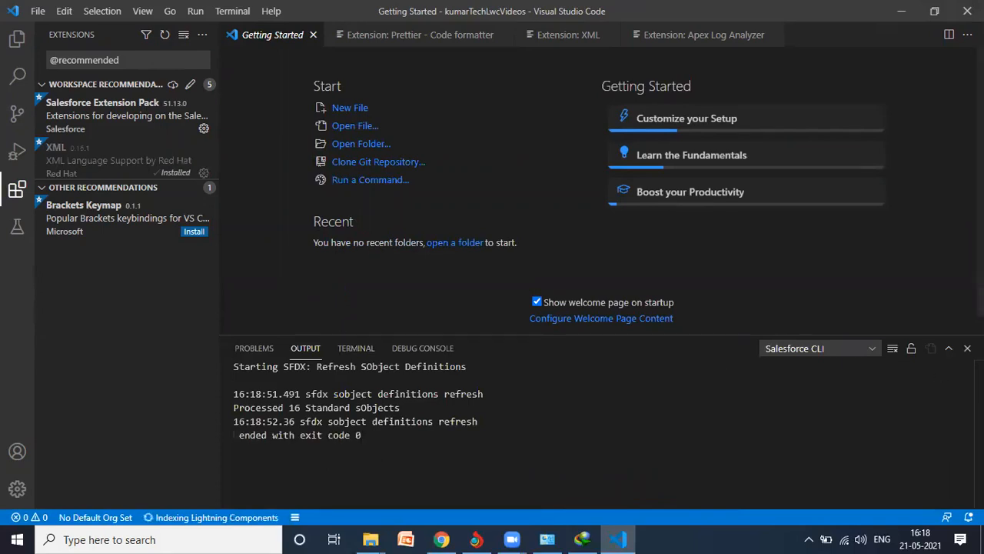
Show the integrated terminal and check the Prettier, XML and Apex Log Analyzer extension pages.
{"action": "left_click", "coordinate": [356, 352]}
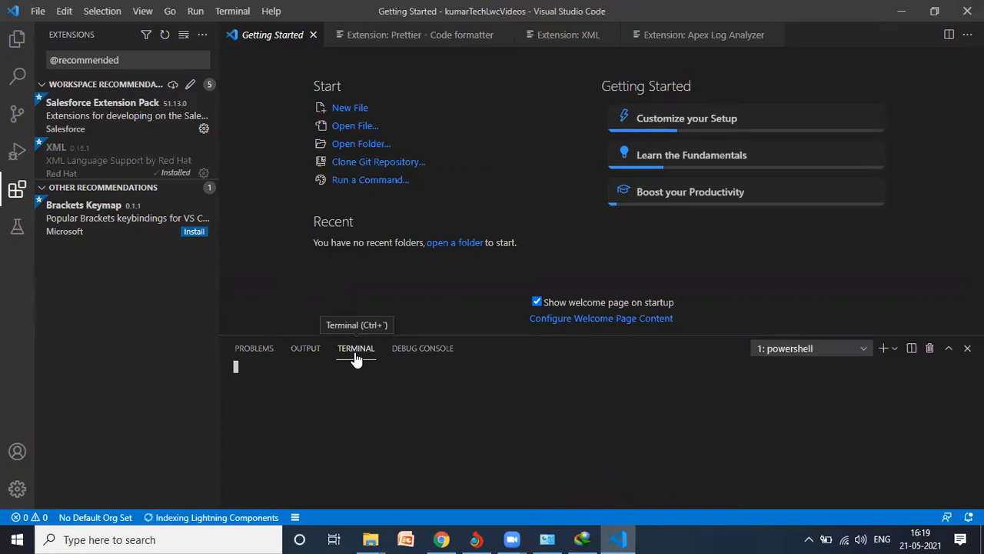
{"action": "left_click", "coordinate": [413, 38]}
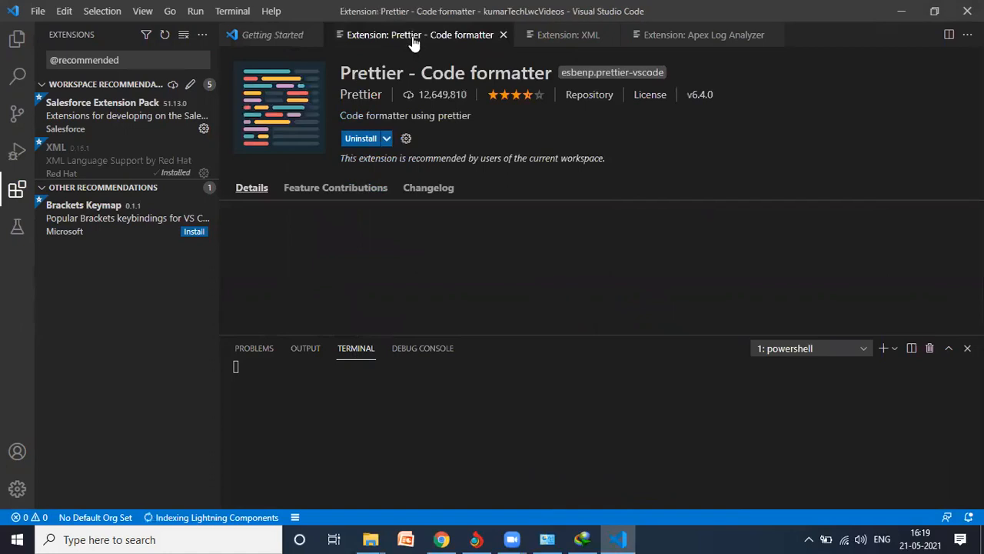
{"action": "left_click", "coordinate": [567, 39]}
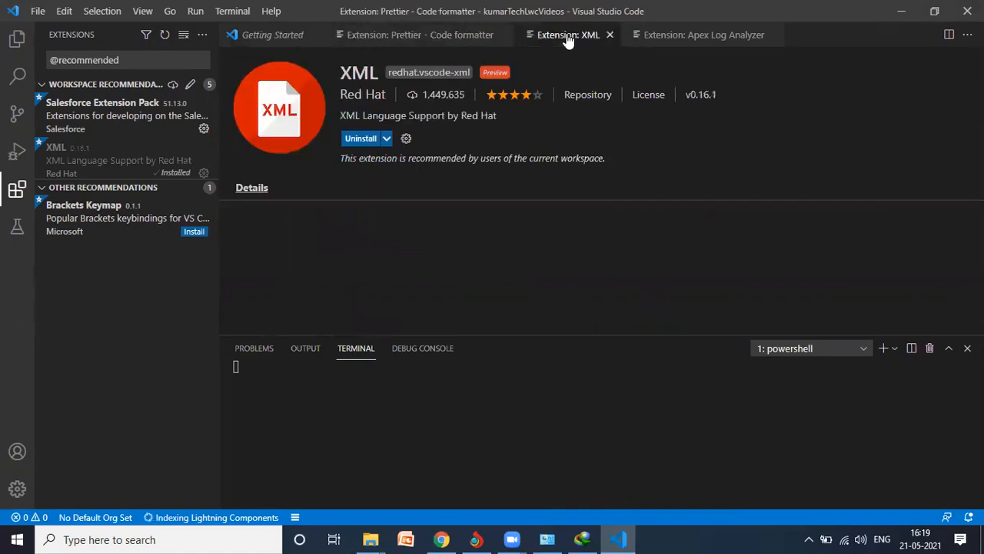
{"action": "left_click", "coordinate": [694, 35]}
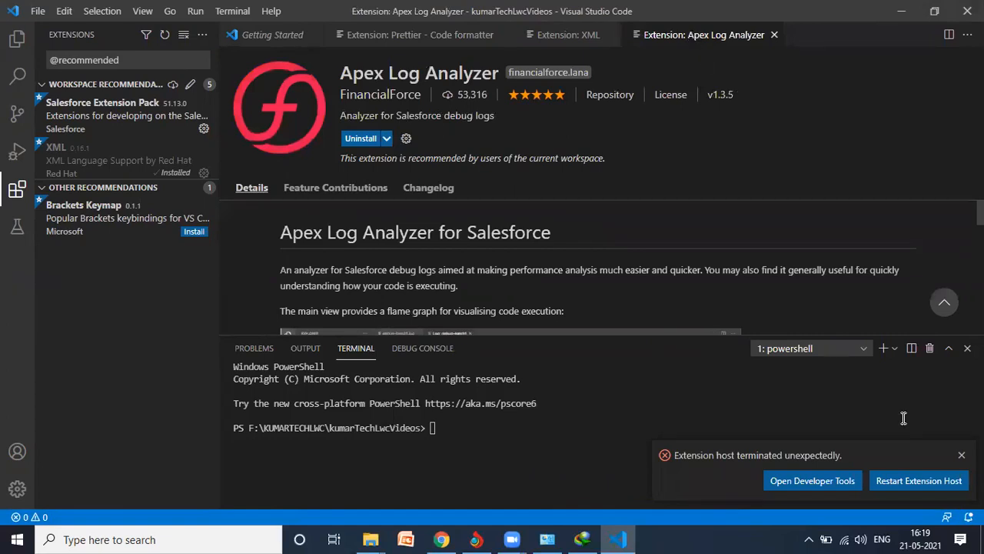
{"action": "left_click", "coordinate": [912, 483]}
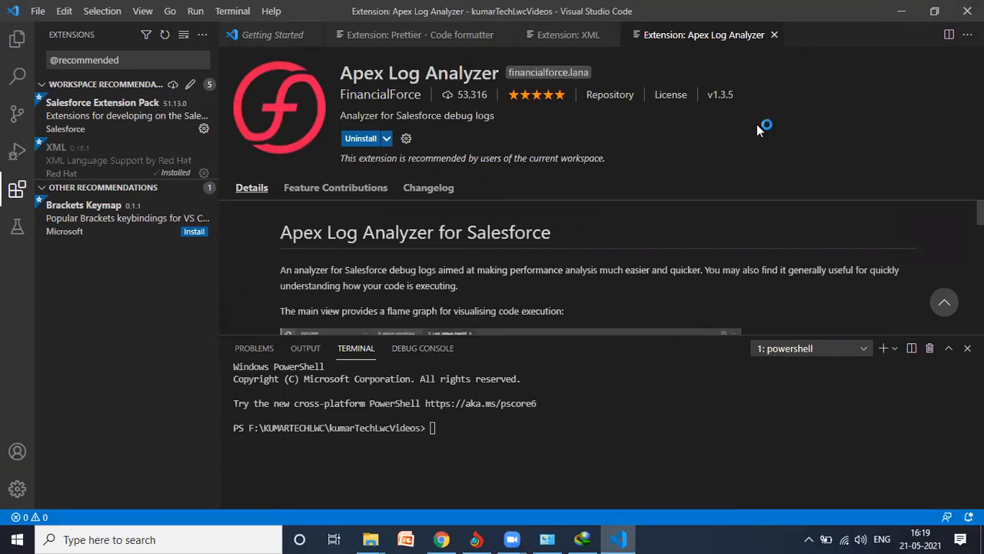
{"action": "left_click", "coordinate": [438, 430]}
{"action": "left_click", "coordinate": [161, 59]}
{"action": "key", "text": "BackSpace"}
{"action": "key", "text": "BackSpace"}
{"action": "key", "text": "BackSpace"}
{"action": "key", "text": "BackSpace"}
{"action": "key", "text": "BackSpace"}
{"action": "key", "text": "BackSpace"}
{"action": "key", "text": "BackSpace"}
{"action": "key", "text": "BackSpace"}
{"action": "key", "text": "BackSpace"}
{"action": "key", "text": "BackSpace"}
{"action": "key", "text": "BackSpace"}
{"action": "key", "text": "BackSpace"}
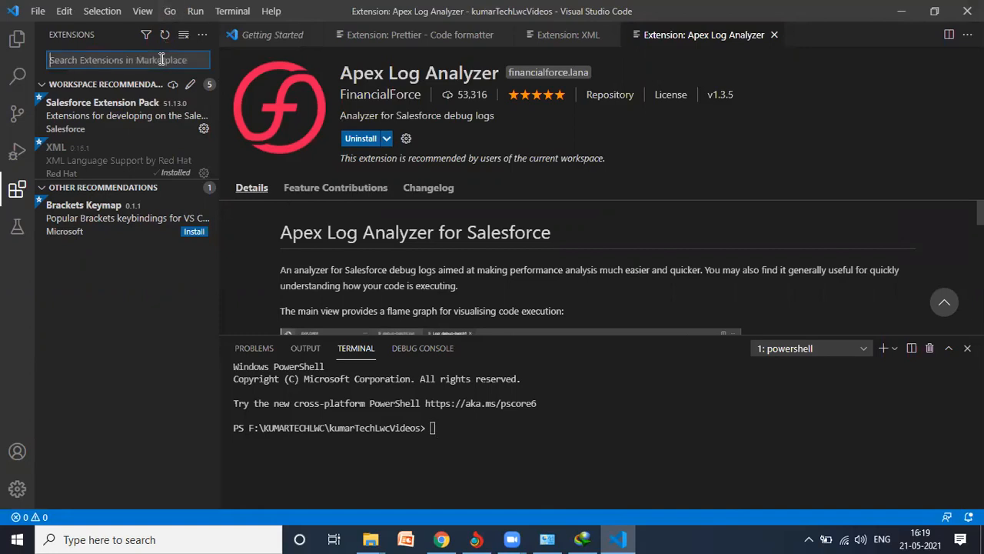
{"action": "left_click", "coordinate": [495, 441]}
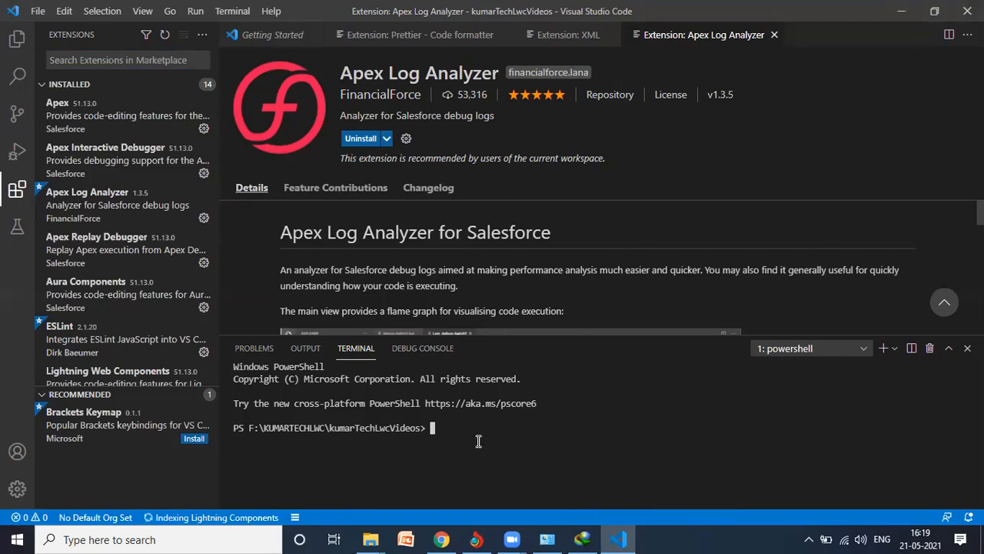
Enter the command sfdx update at the project folder's terminal prompt without running it.
{"action": "left_click", "coordinate": [17, 489]}
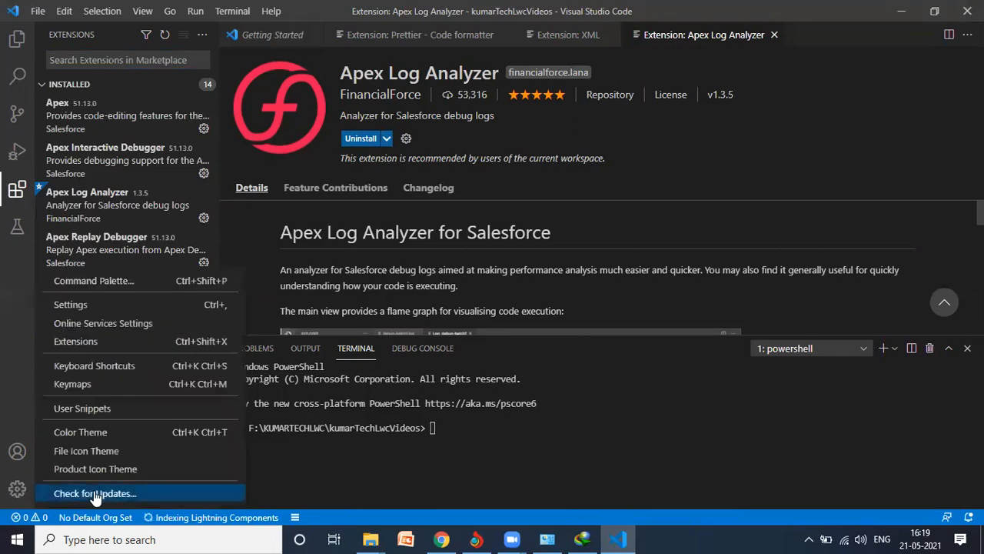
{"action": "left_click", "coordinate": [449, 429]}
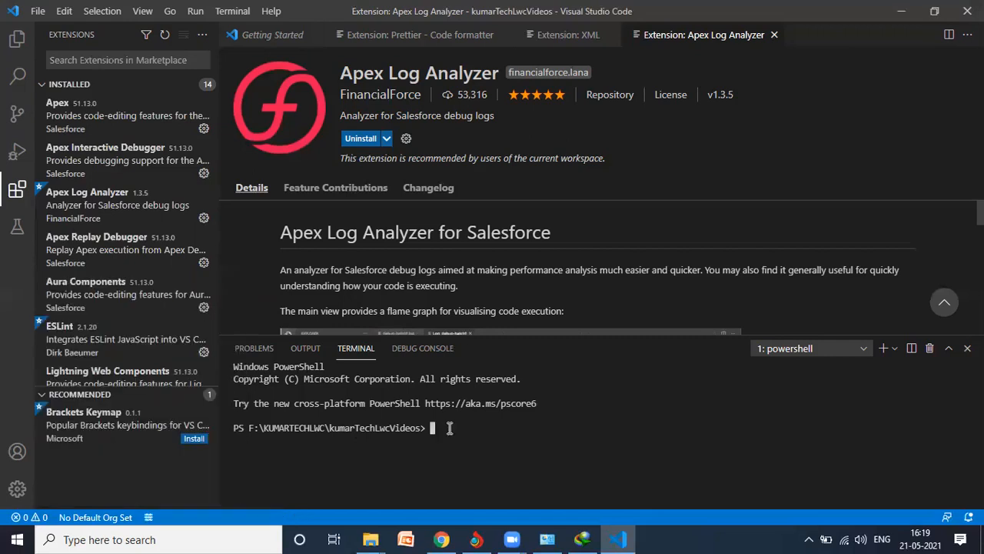
{"action": "type", "text": "sfd"}
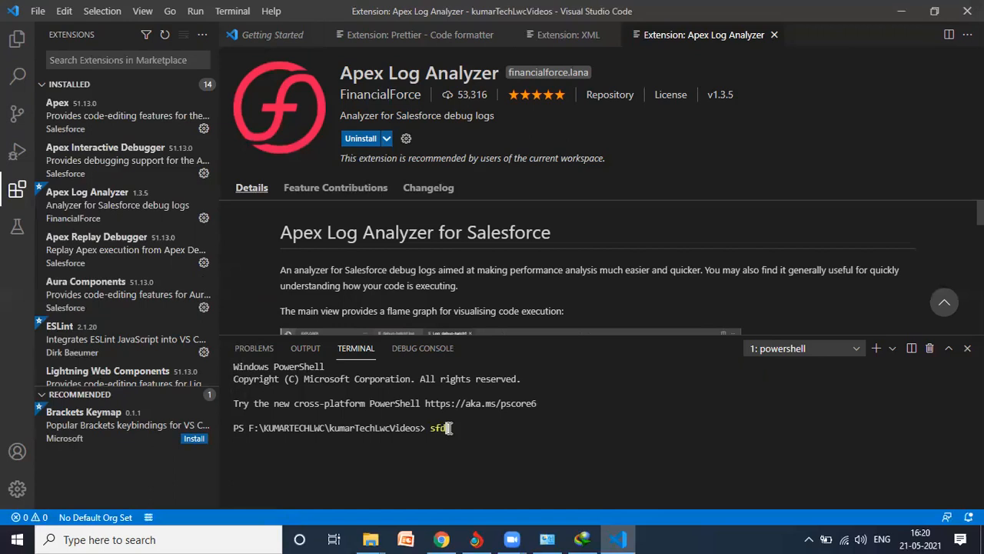
{"action": "type", "text": "x update"}
Close the Prettier, XML and Apex Log Analyzer extension pages.
{"action": "left_click", "coordinate": [555, 43]}
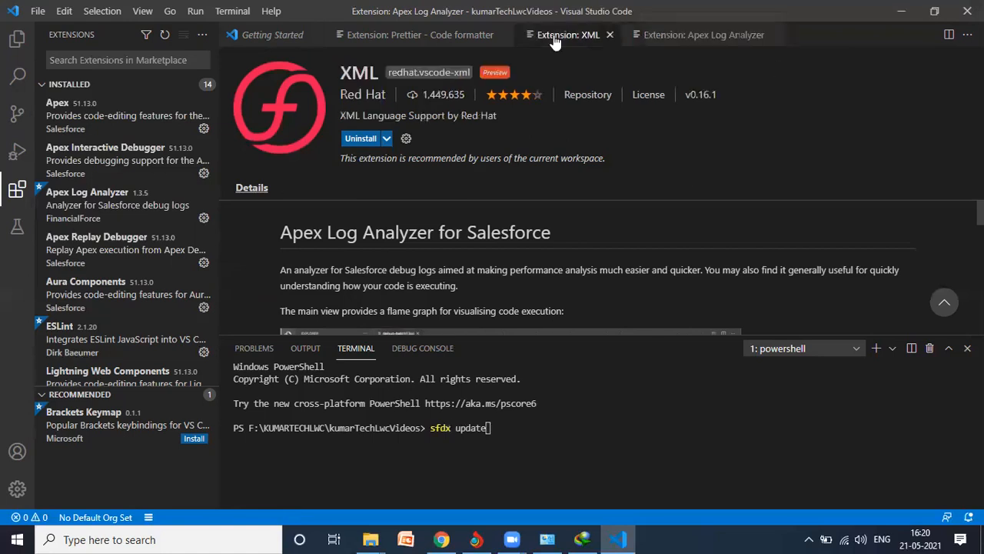
{"action": "left_click", "coordinate": [435, 42]}
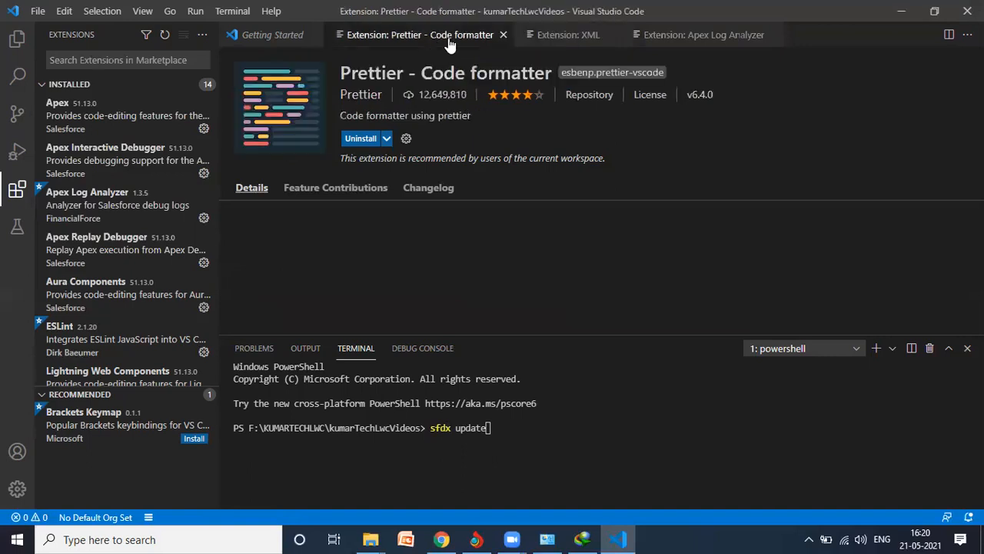
{"action": "left_click", "coordinate": [504, 36]}
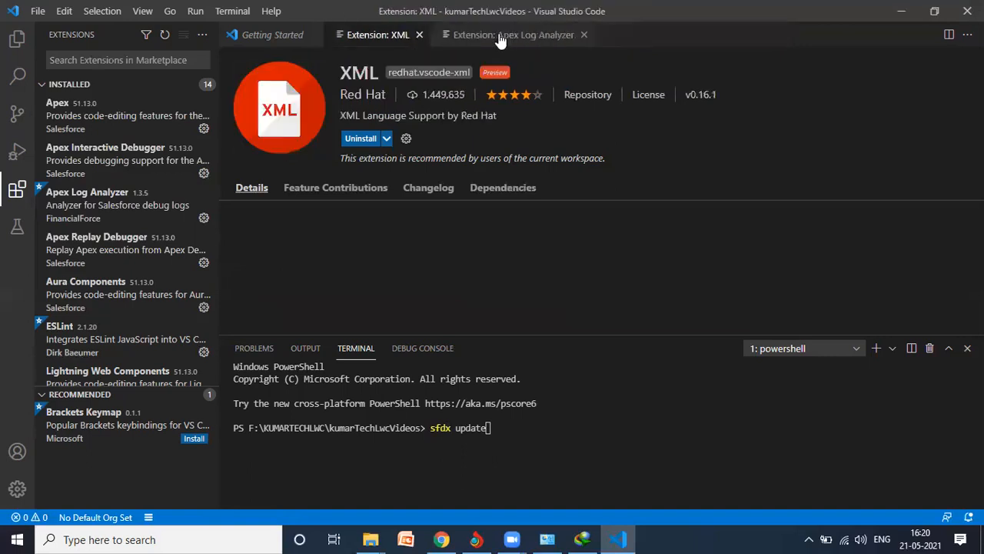
{"action": "left_click", "coordinate": [419, 36]}
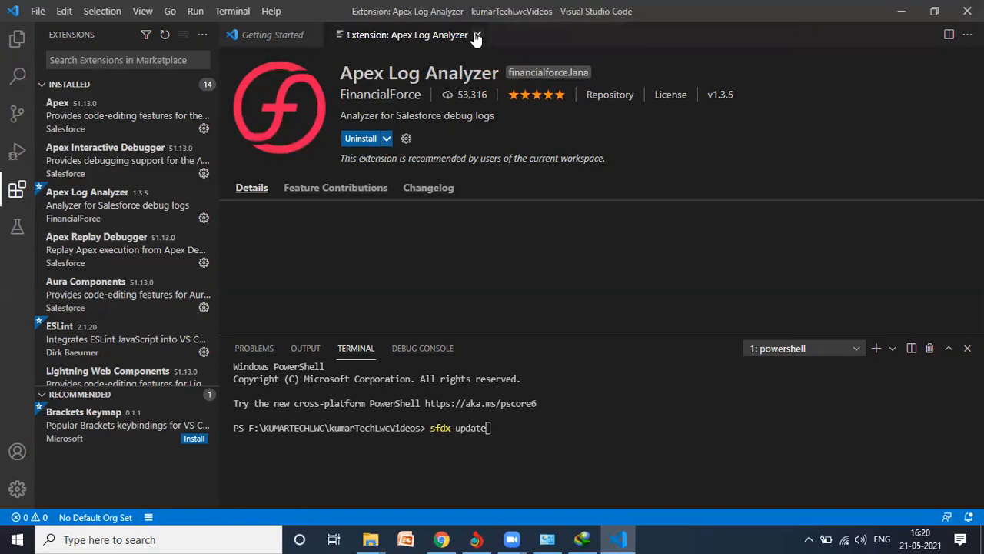
{"action": "left_click", "coordinate": [477, 36]}
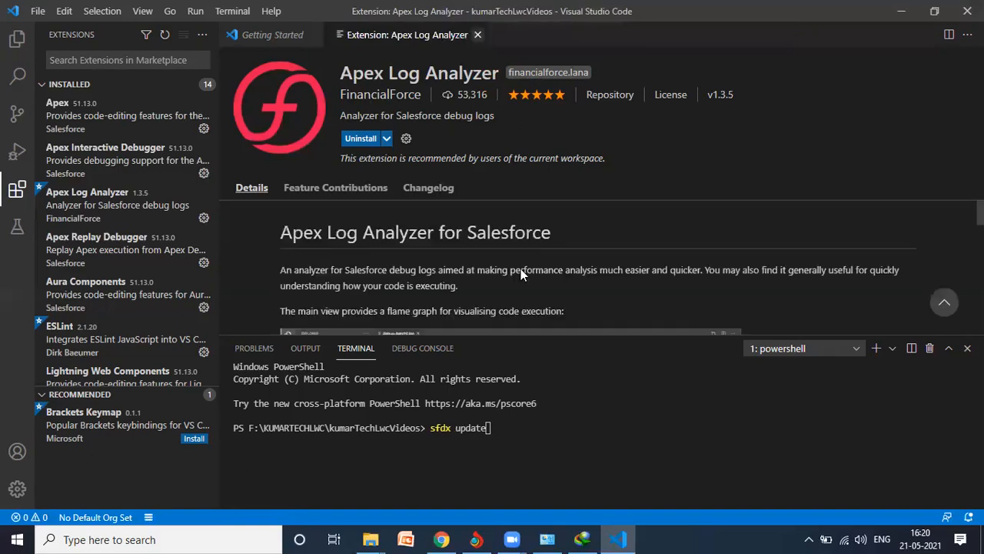
Run the entered sfdx update command and clear the extensions list and Getting Started page from view.
{"action": "left_click", "coordinate": [514, 431]}
{"action": "key", "text": "Return"}
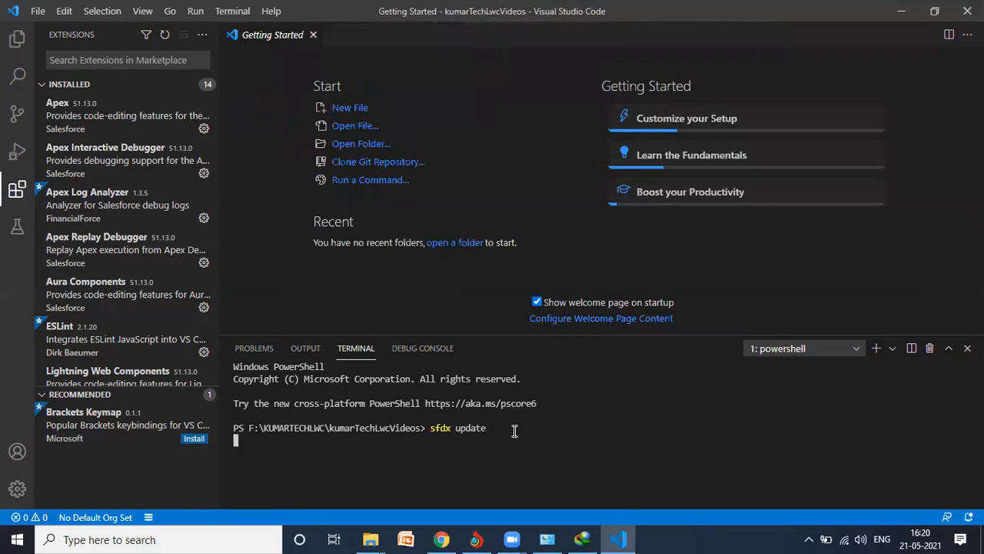
{"action": "left_click", "coordinate": [18, 192]}
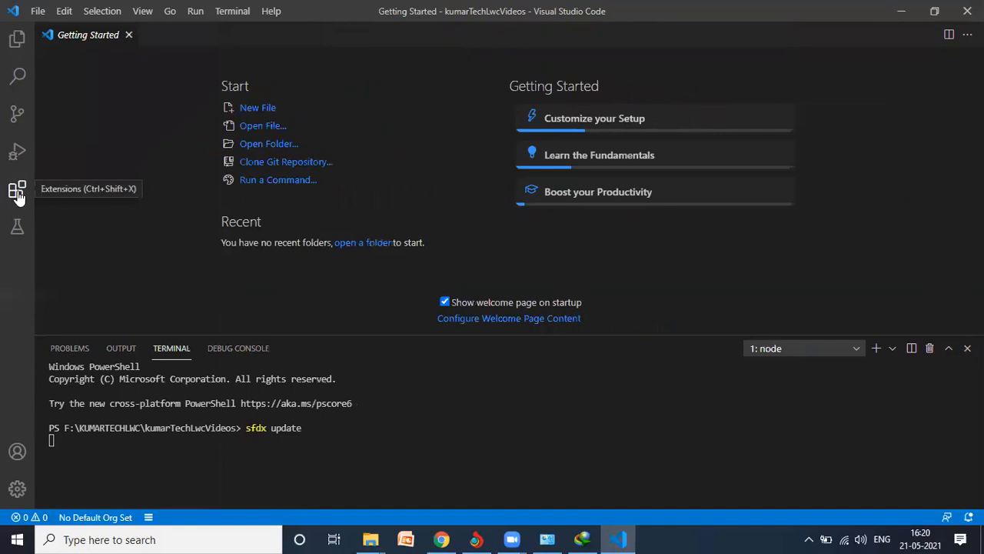
{"action": "left_click", "coordinate": [130, 36]}
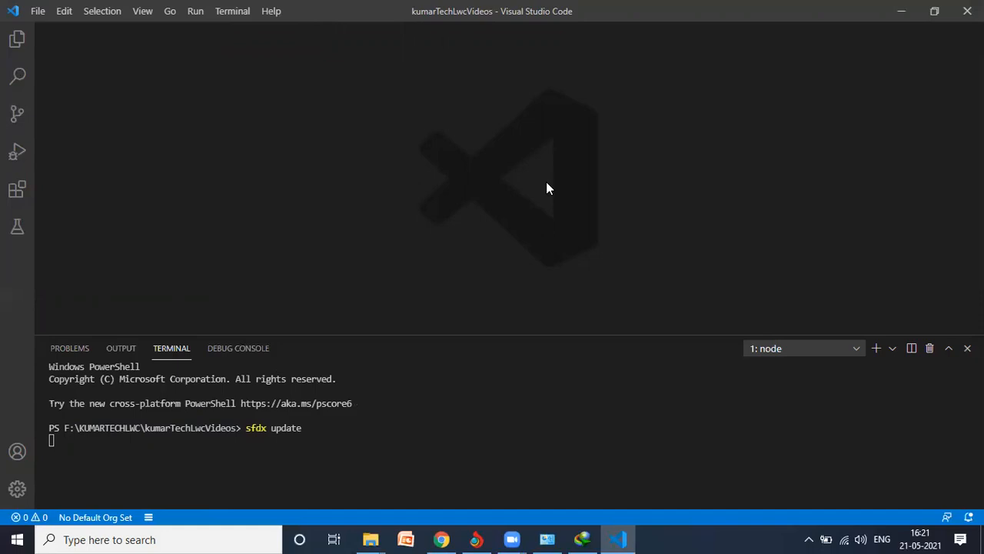
Search the available commands for "dev o" and clear the search text.
{"action": "key", "text": "ctrl+shift+p"}
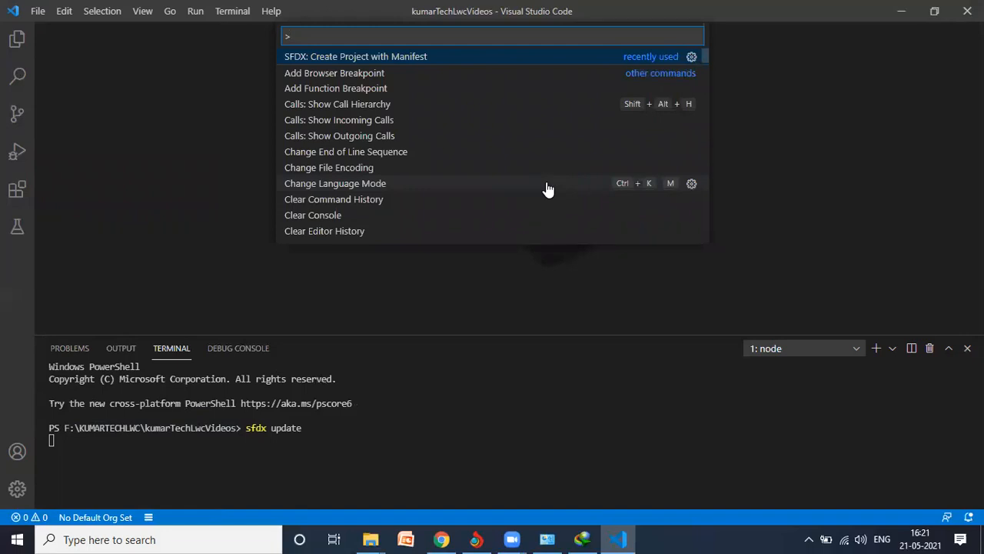
{"action": "type", "text": "dev"}
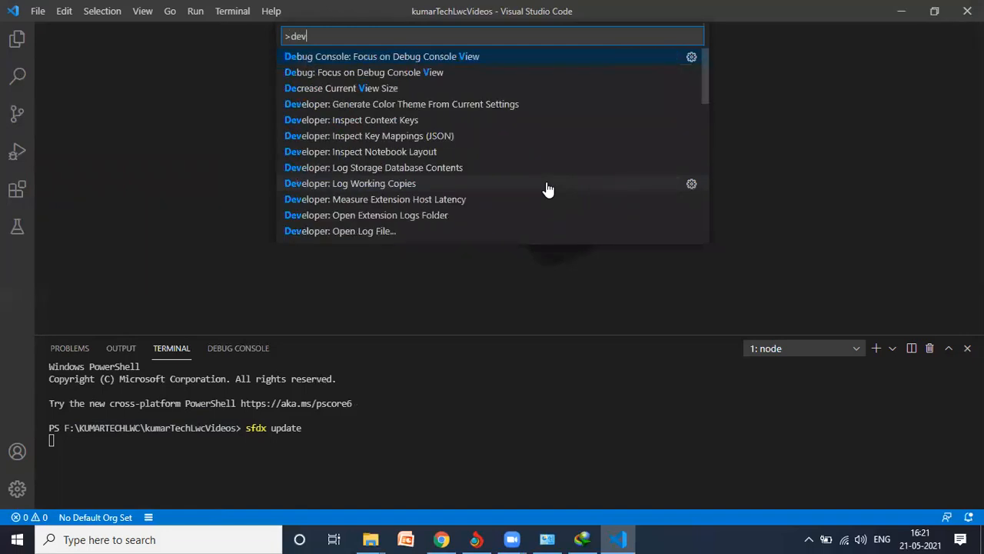
{"action": "type", "text": " o"}
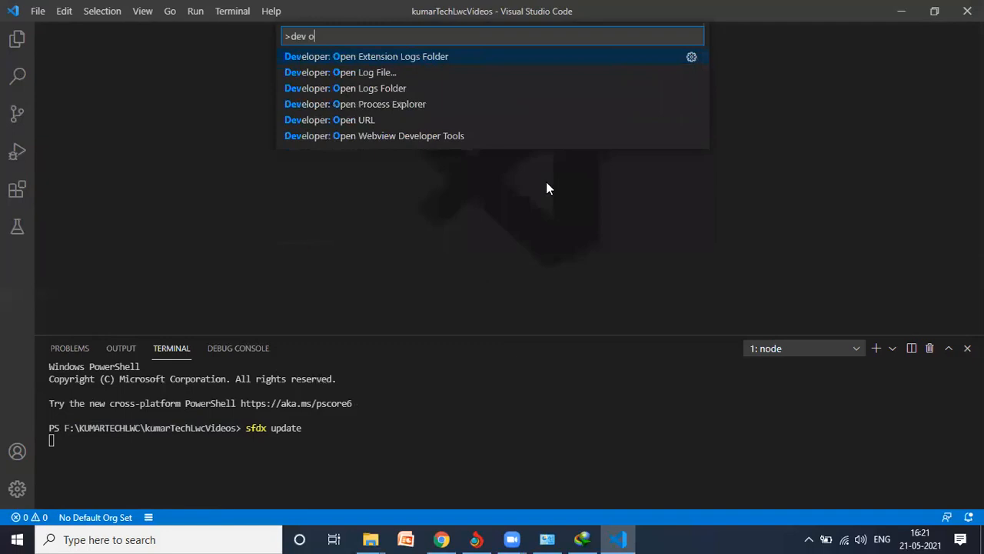
{"action": "type", "text": "e"}
{"action": "key", "text": "BackSpace"}
{"action": "key", "text": "BackSpace"}
{"action": "key", "text": "BackSpace"}
{"action": "key", "text": "BackSpace"}
{"action": "key", "text": "BackSpace"}
{"action": "key", "text": "BackSpace"}
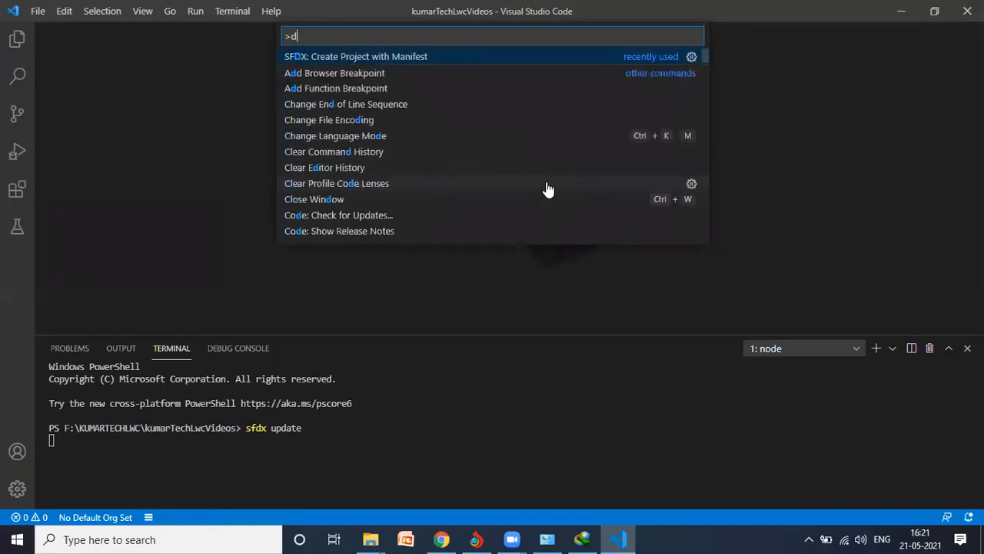
{"action": "type", "text": "a"}
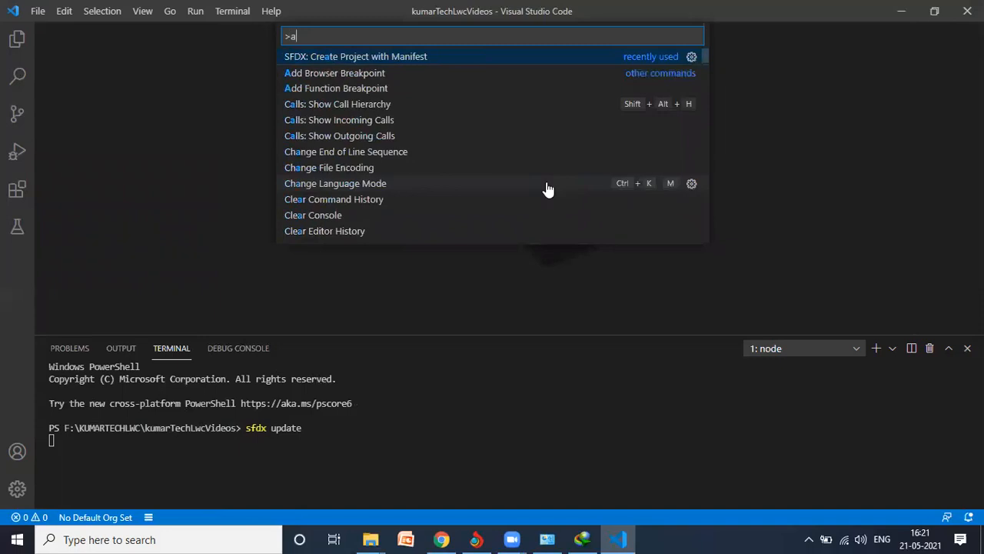
{"action": "key", "text": "BackSpace"}
Search the available commands for "org", look through the SFDX org commands and dismiss the list without running one.
{"action": "type", "text": "org"}
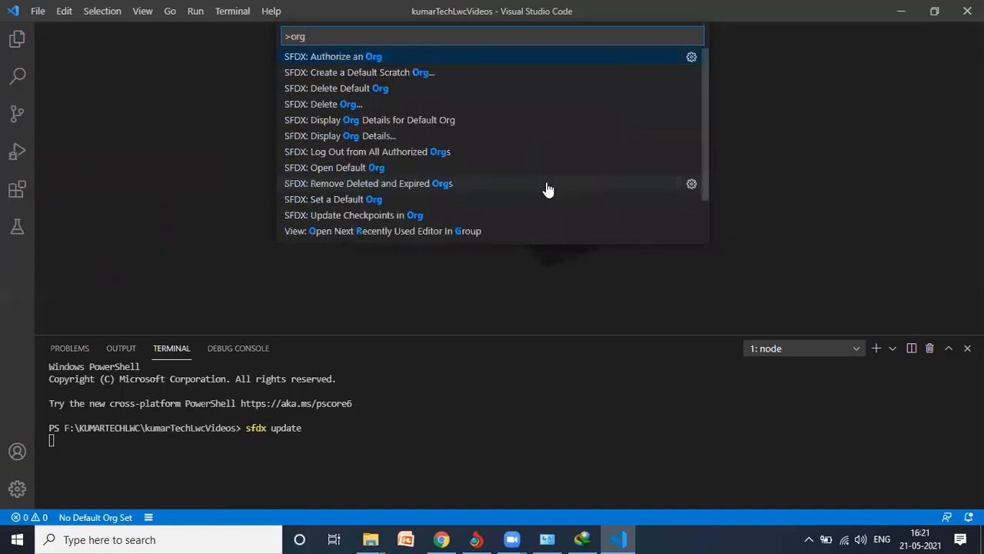
{"action": "key", "text": "Down"}
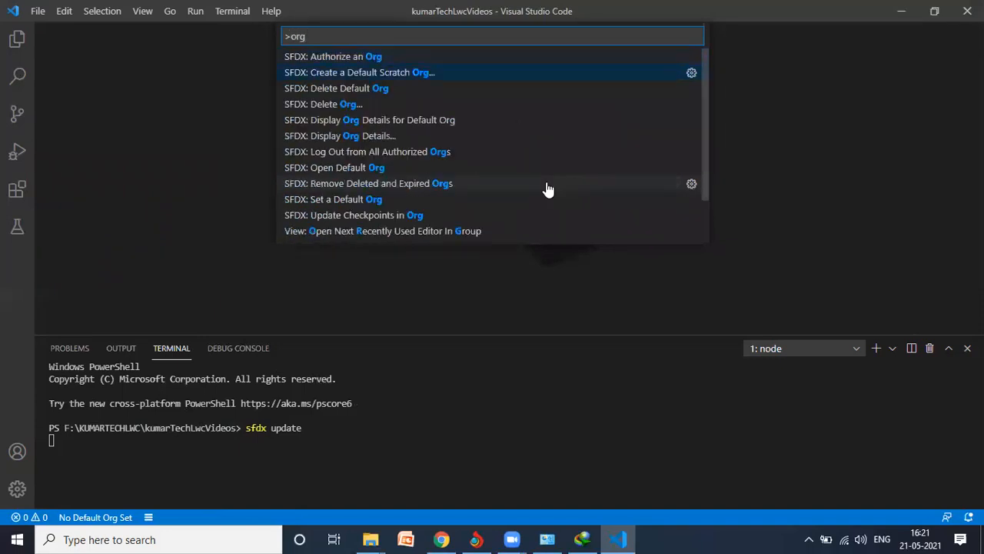
{"action": "key", "text": "Down"}
{"action": "key", "text": "Down"}
{"action": "key", "text": "Down"}
{"action": "key", "text": "Down"}
{"action": "key", "text": "Down"}
{"action": "key", "text": "Down"}
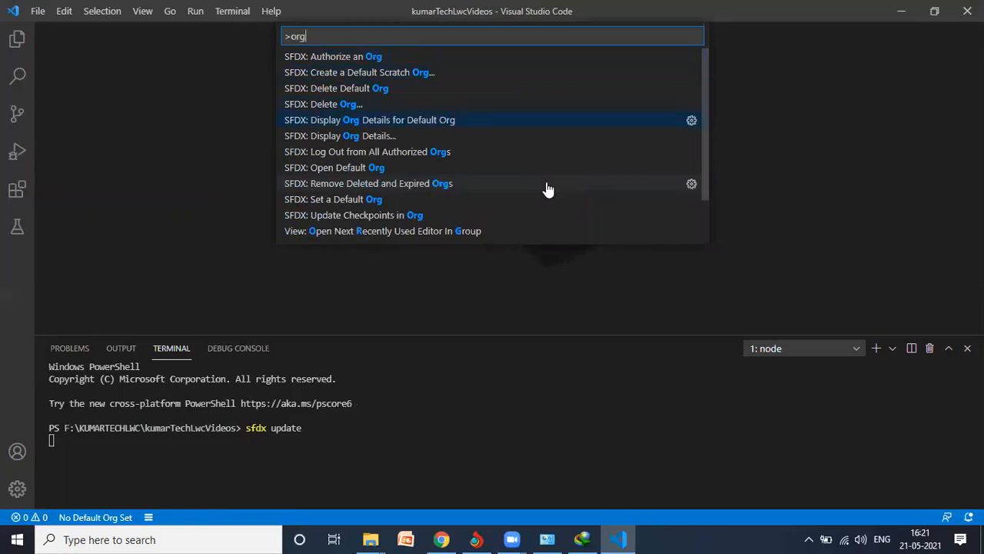
{"action": "key", "text": "Down"}
{"action": "key", "text": "Down"}
{"action": "key", "text": "Down"}
{"action": "key", "text": "Down"}
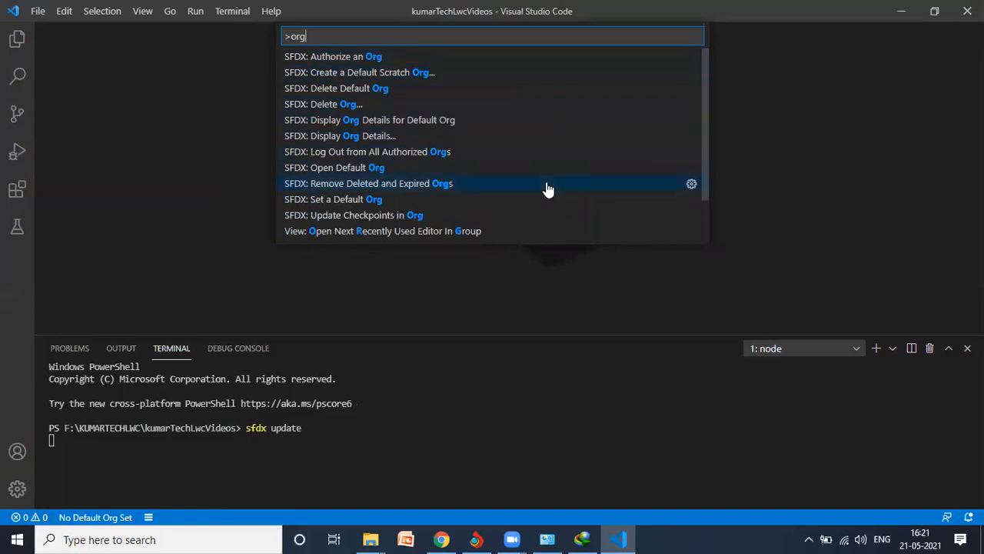
{"action": "key", "text": "Down"}
{"action": "key", "text": "Down"}
{"action": "key", "text": "Down"}
{"action": "key", "text": "Down"}
{"action": "key", "text": "Down"}
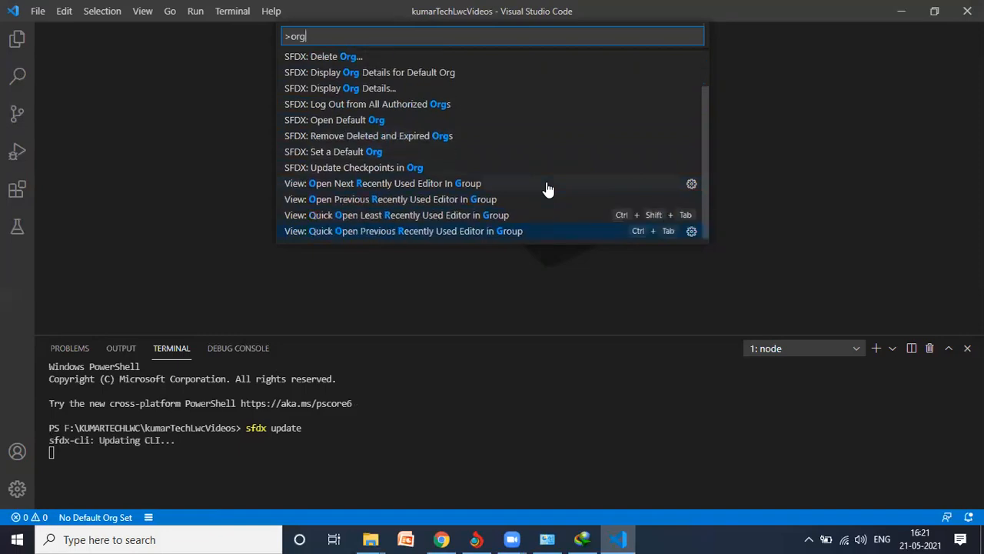
{"action": "key", "text": "Down"}
{"action": "key", "text": "Down"}
{"action": "key", "text": "Down"}
{"action": "key", "text": "Down"}
{"action": "key", "text": "Down"}
{"action": "key", "text": "Down"}
{"action": "key", "text": "Down"}
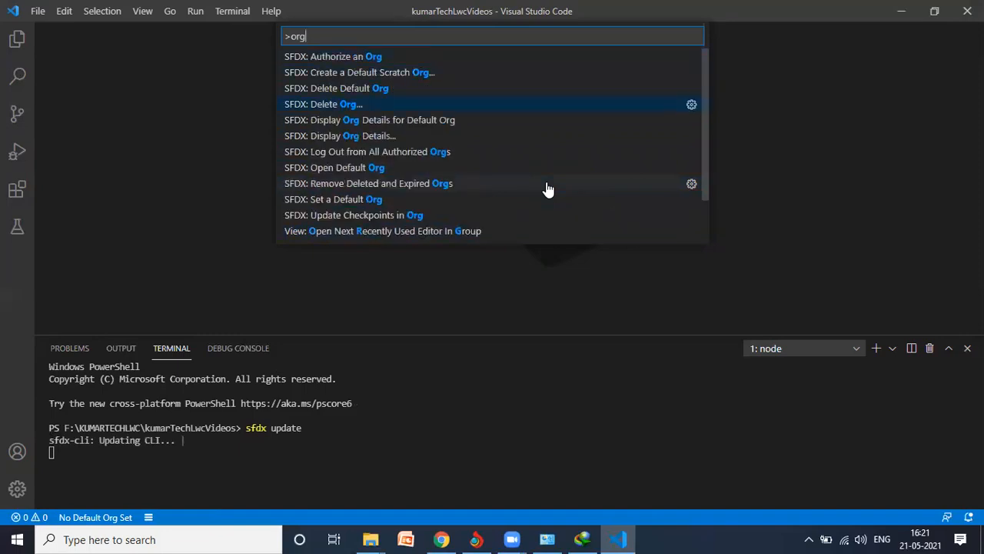
{"action": "key", "text": "Down"}
{"action": "key", "text": "Down"}
{"action": "key", "text": "Down"}
{"action": "key", "text": "Down"}
{"action": "key", "text": "Down"}
{"action": "key", "text": "Down"}
{"action": "key", "text": "Down"}
{"action": "key", "text": "Down"}
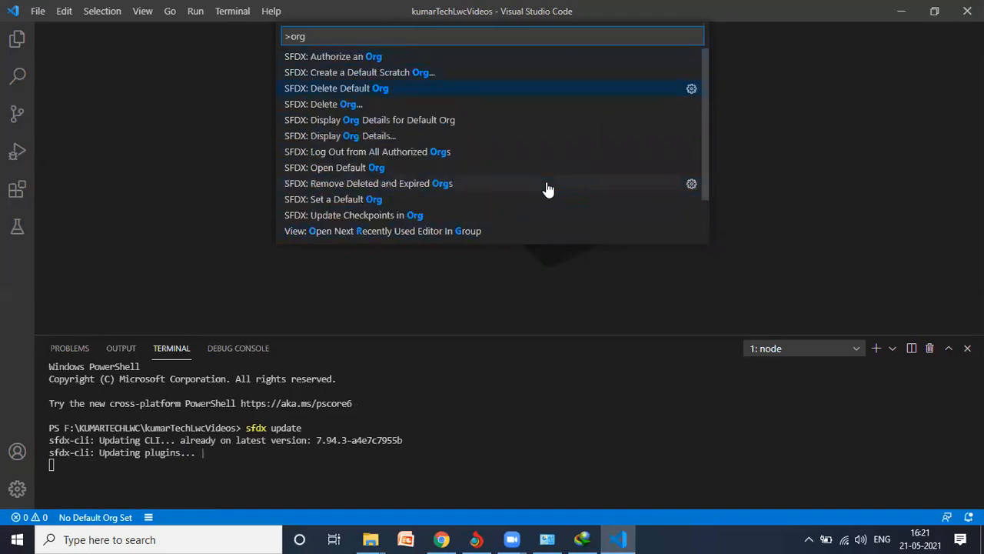
{"action": "left_click", "coordinate": [170, 216]}
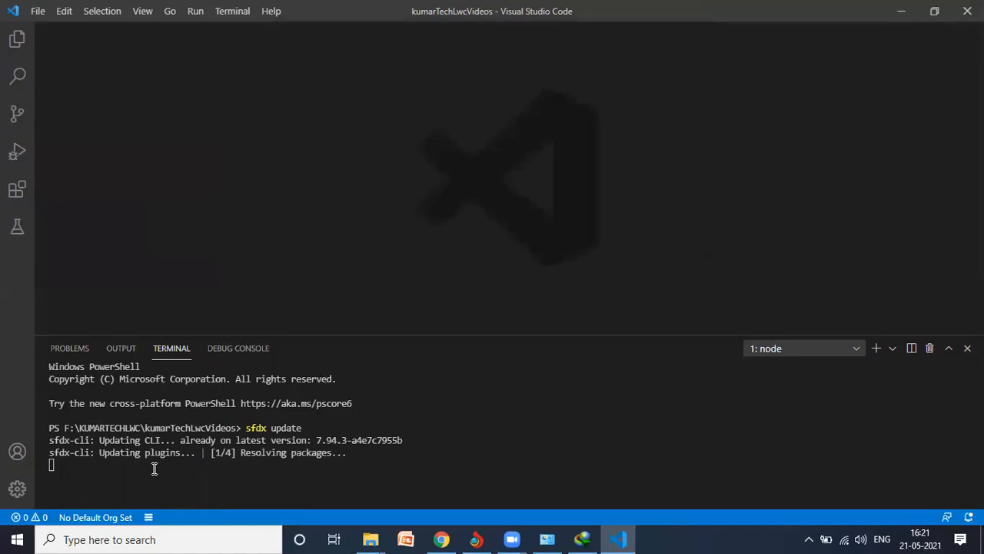
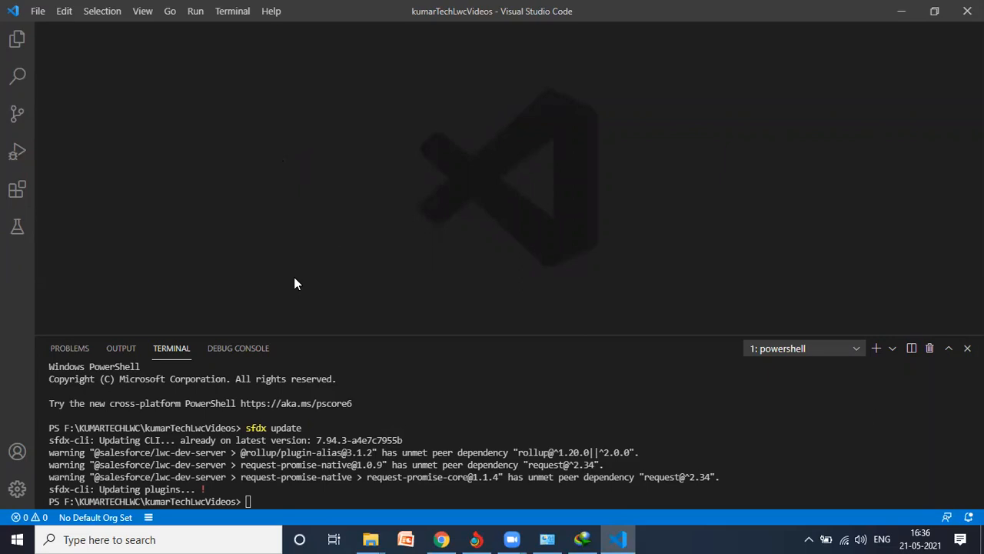
Search the available commands for "sfdx" and look through the listed SFDX commands.
{"action": "key", "text": "ctrl+shift+p"}
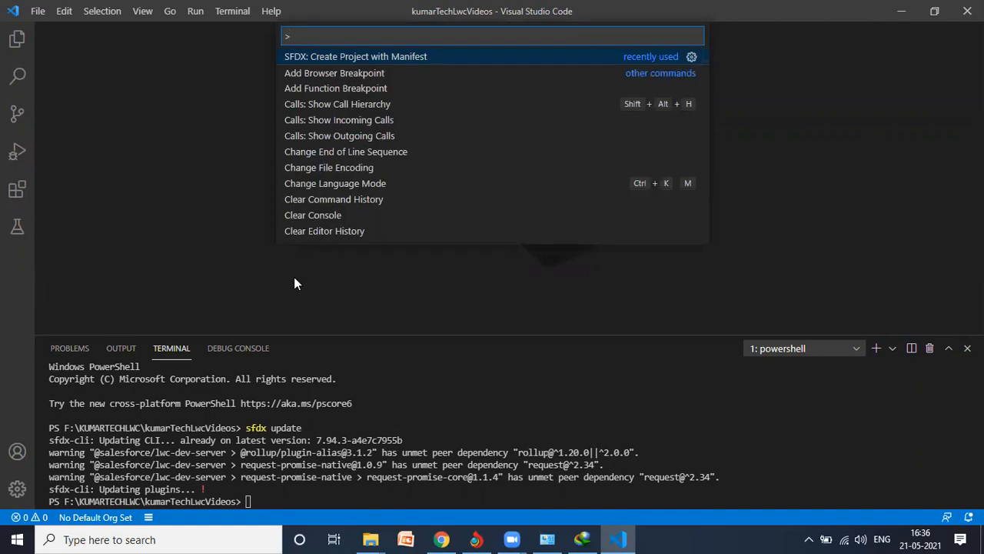
{"action": "type", "text": "sfdx"}
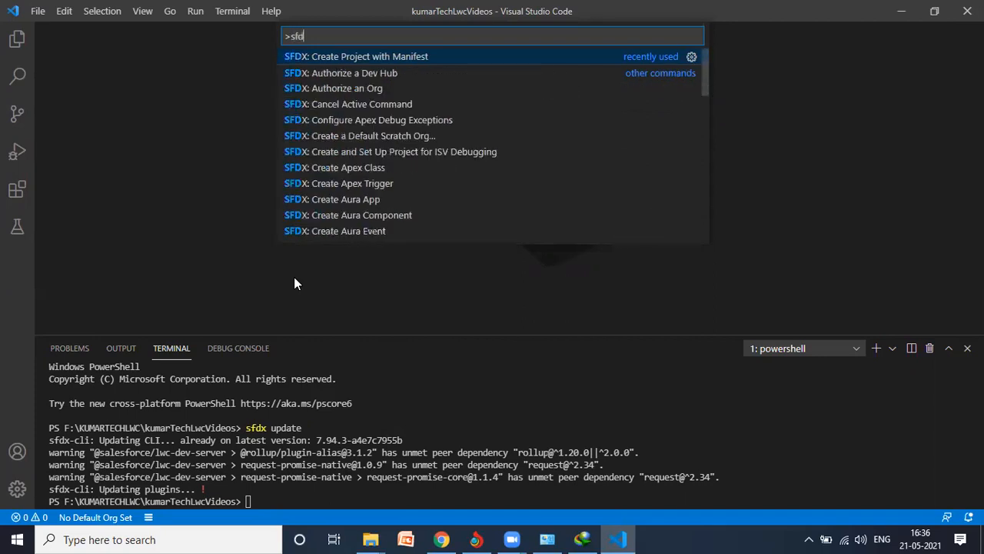
{"action": "key", "text": "Down"}
{"action": "key", "text": "Down"}
{"action": "key", "text": "Down"}
{"action": "key", "text": "Down"}
{"action": "key", "text": "Down"}
{"action": "key", "text": "Down"}
{"action": "key", "text": "Down"}
{"action": "key", "text": "Down"}
{"action": "key", "text": "Down"}
{"action": "key", "text": "Down"}
{"action": "key", "text": "Down"}
{"action": "key", "text": "Down"}
{"action": "key", "text": "Down"}
{"action": "key", "text": "Down"}
{"action": "key", "text": "Down"}
{"action": "key", "text": "Down"}
{"action": "key", "text": "Down"}
{"action": "key", "text": "Down"}
{"action": "key", "text": "Down"}
{"action": "key", "text": "Down"}
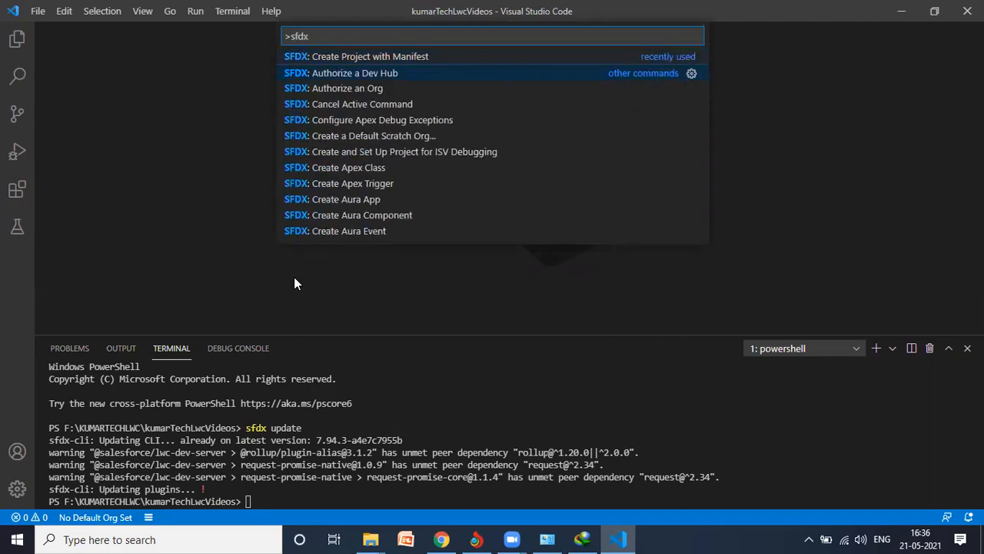
{"action": "key", "text": "Down"}
{"action": "key", "text": "Down"}
{"action": "key", "text": "Down"}
{"action": "key", "text": "Down"}
{"action": "key", "text": "Down"}
{"action": "key", "text": "Down"}
{"action": "key", "text": "Down"}
{"action": "key", "text": "Down"}
{"action": "key", "text": "Down"}
{"action": "key", "text": "Down"}
{"action": "key", "text": "Down"}
{"action": "key", "text": "Down"}
{"action": "key", "text": "Down"}
{"action": "key", "text": "Down"}
{"action": "key", "text": "Down"}
{"action": "key", "text": "Down"}
{"action": "key", "text": "Down"}
{"action": "key", "text": "Up"}
{"action": "key", "text": "Up"}
{"action": "key", "text": "Up"}
{"action": "key", "text": "Up"}
{"action": "key", "text": "Up"}
{"action": "key", "text": "Up"}
{"action": "key", "text": "Up"}
{"action": "key", "text": "Up"}
{"action": "key", "text": "Up"}
{"action": "key", "text": "Up"}
{"action": "key", "text": "Up"}
{"action": "key", "text": "Up"}
{"action": "key", "text": "Up"}
{"action": "key", "text": "Up"}
{"action": "key", "text": "Up"}
{"action": "key", "text": "Up"}
{"action": "key", "text": "Up"}
{"action": "key", "text": "Up"}
{"action": "key", "text": "Up"}
{"action": "key", "text": "Up"}
{"action": "key", "text": "Up"}
{"action": "key", "text": "Up"}
{"action": "key", "text": "Up"}
{"action": "key", "text": "Up"}
{"action": "key", "text": "Up"}
{"action": "key", "text": "Up"}
{"action": "key", "text": "Up"}
{"action": "key", "text": "Up"}
{"action": "key", "text": "Up"}
{"action": "key", "text": "Up"}
{"action": "key", "text": "Up"}
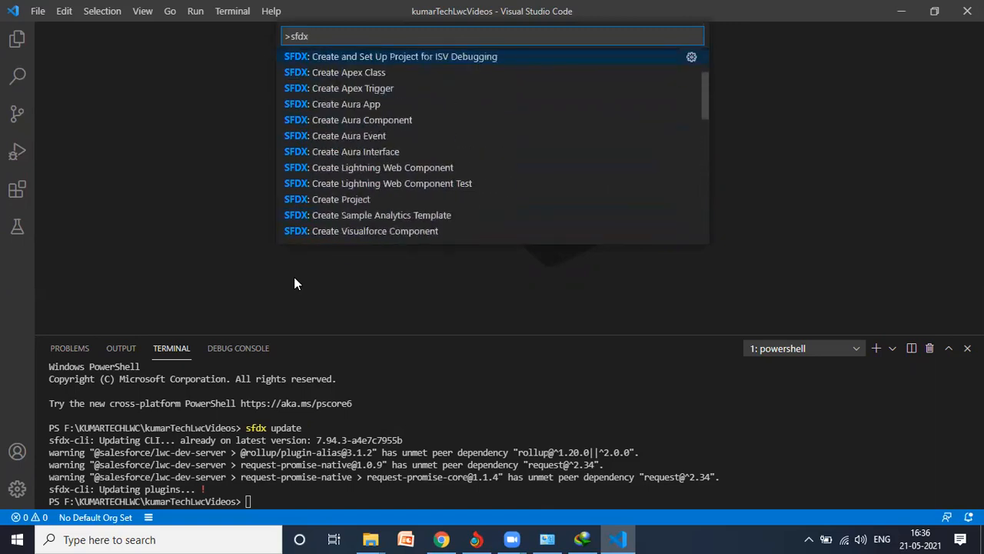
{"action": "key", "text": "Up"}
{"action": "key", "text": "Up"}
{"action": "key", "text": "Up"}
{"action": "key", "text": "Up"}
{"action": "key", "text": "Down"}
{"action": "key", "text": "Down"}
Run the SFDX: Authorize a Dev Hub command to start the org authorization in the browser.
{"action": "key", "text": "Down"}
{"action": "key", "text": "Down"}
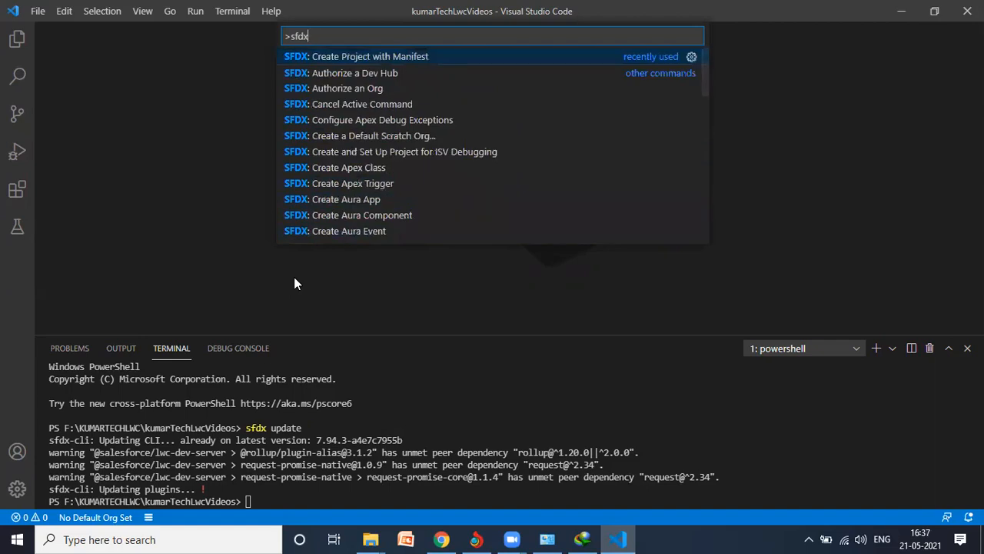
{"action": "key", "text": "Down"}
{"action": "key", "text": "Down"}
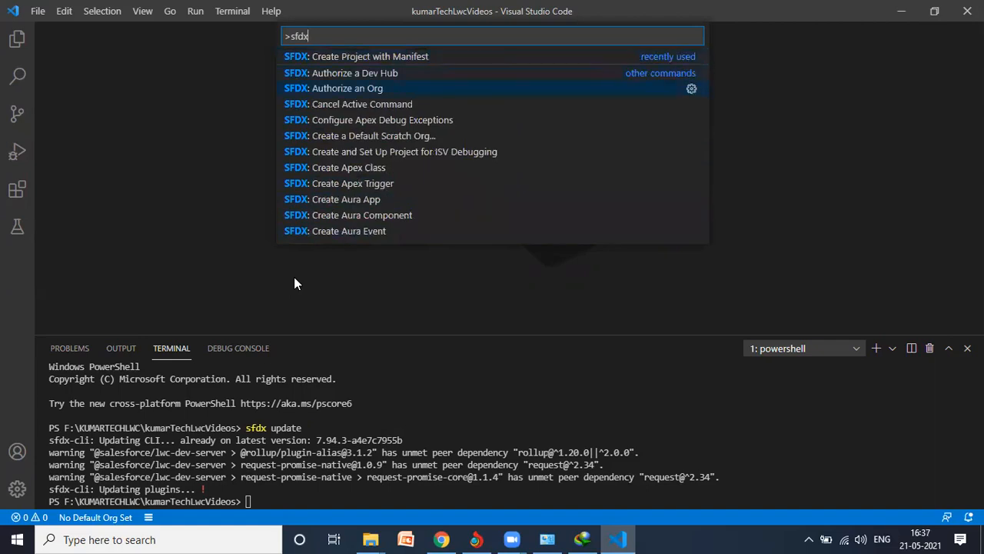
{"action": "key", "text": "Up"}
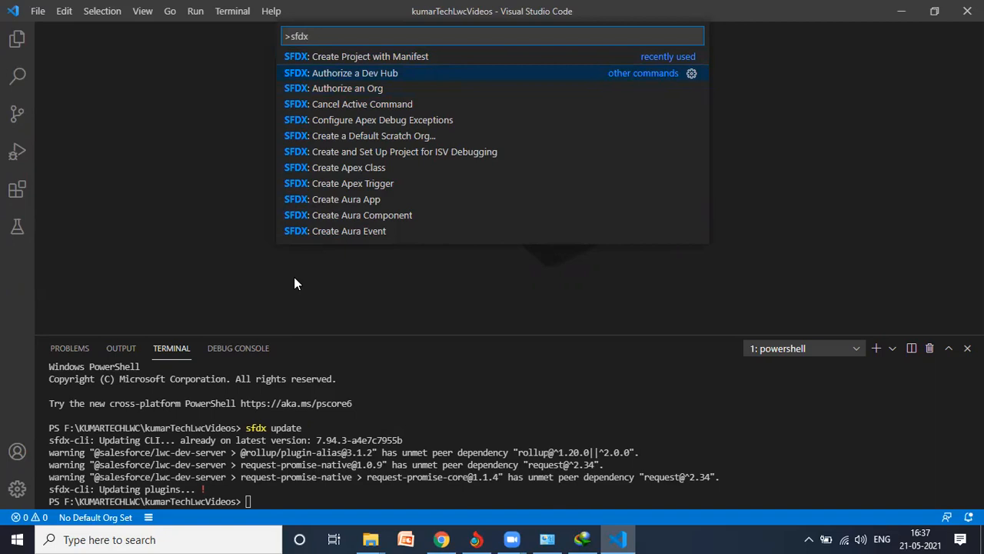
{"action": "key", "text": "Return"}
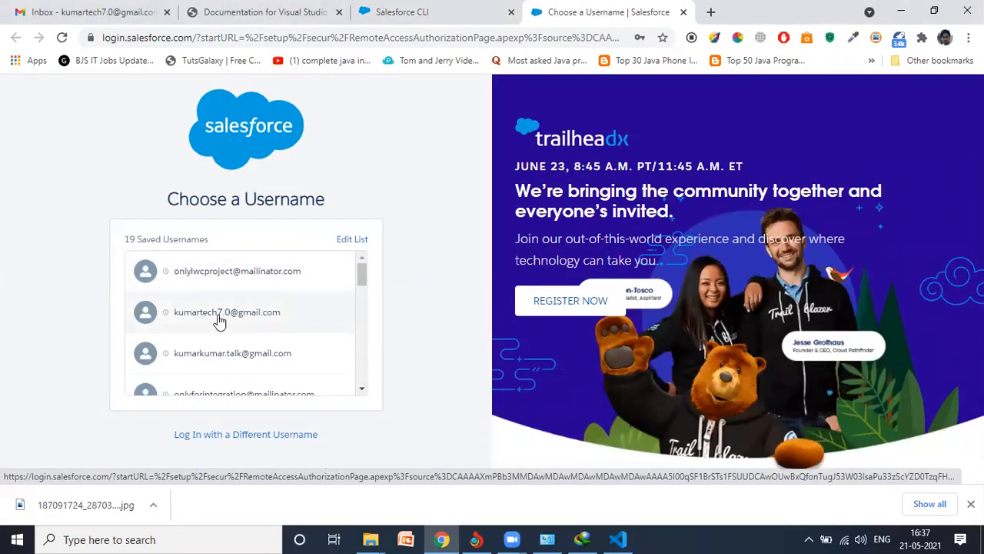
Log in to Salesforce by choosing the saved username, refilling it from the stored credentials and submitting it with the saved account password.
{"action": "left_click", "coordinate": [219, 315]}
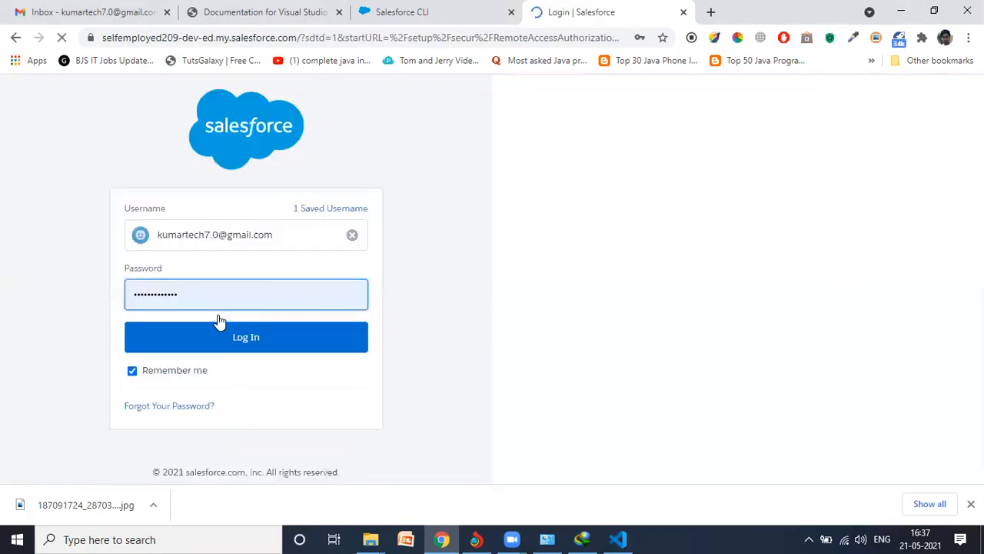
{"action": "left_click", "coordinate": [352, 235]}
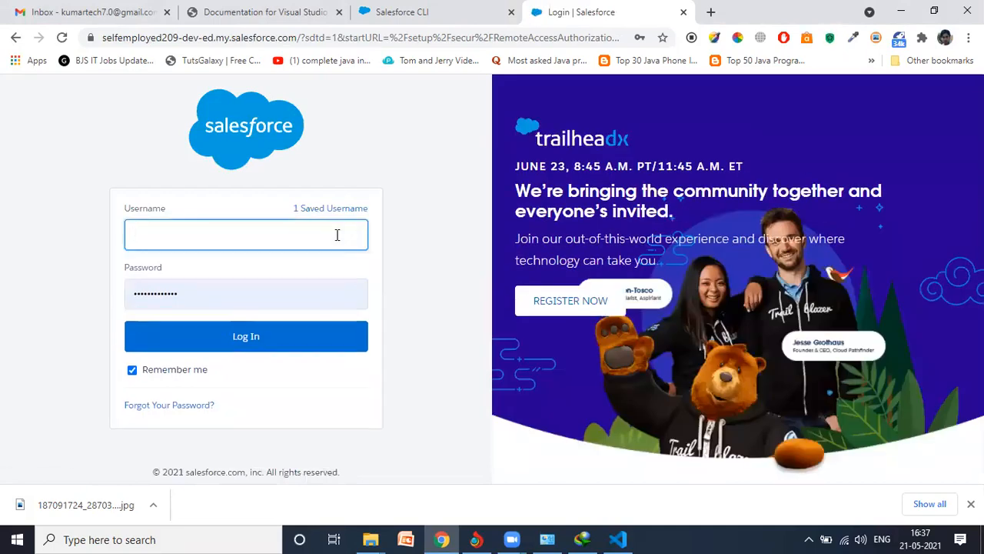
{"action": "left_click", "coordinate": [336, 234]}
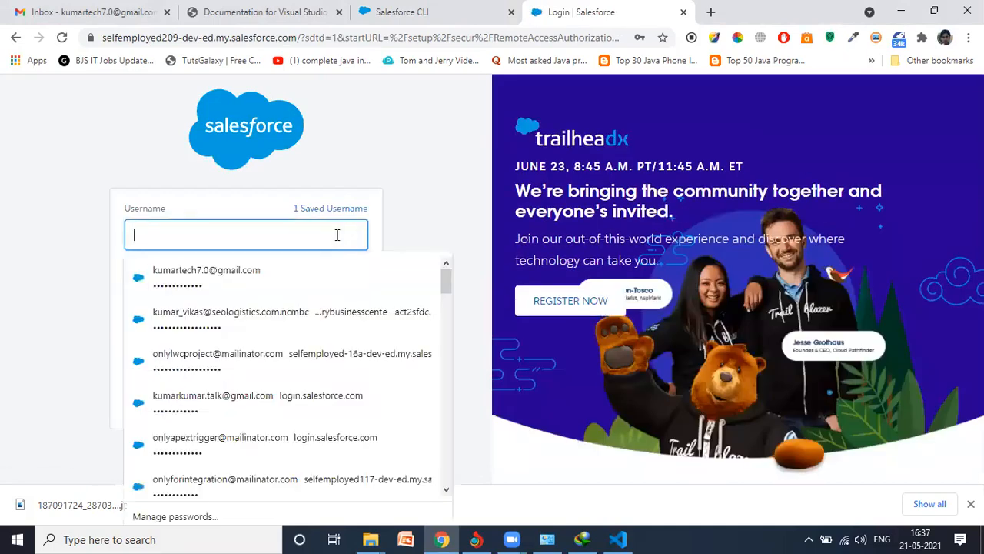
{"action": "left_click", "coordinate": [268, 269]}
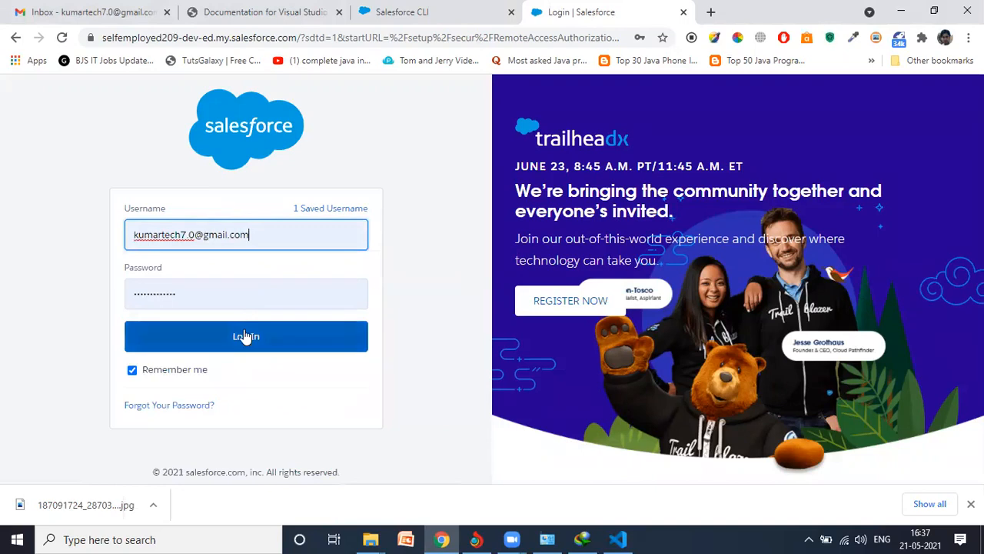
{"action": "left_click", "coordinate": [245, 337]}
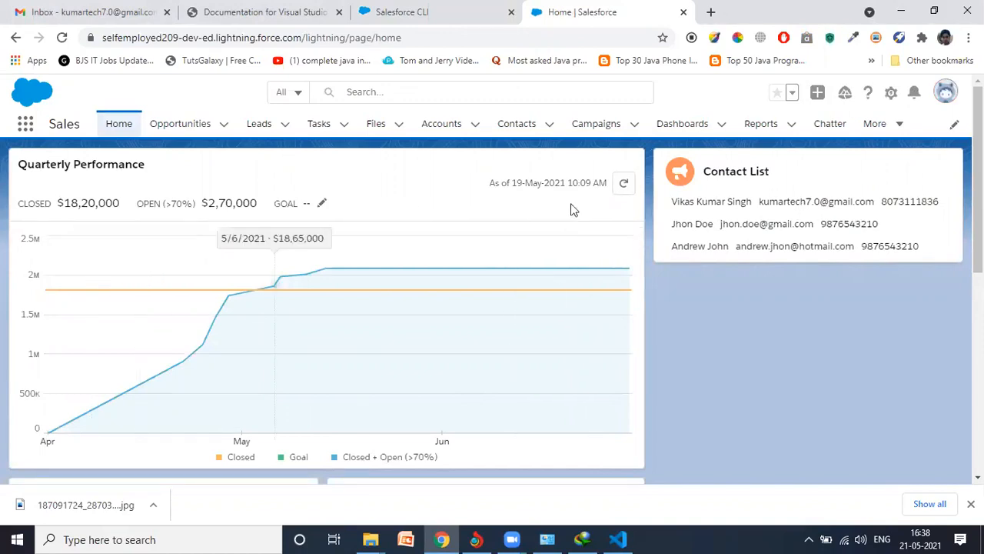
Open Salesforce Setup, search it for "dev hub" and open the Dev Hub page.
{"action": "left_click", "coordinate": [890, 99]}
{"action": "left_click", "coordinate": [841, 146]}
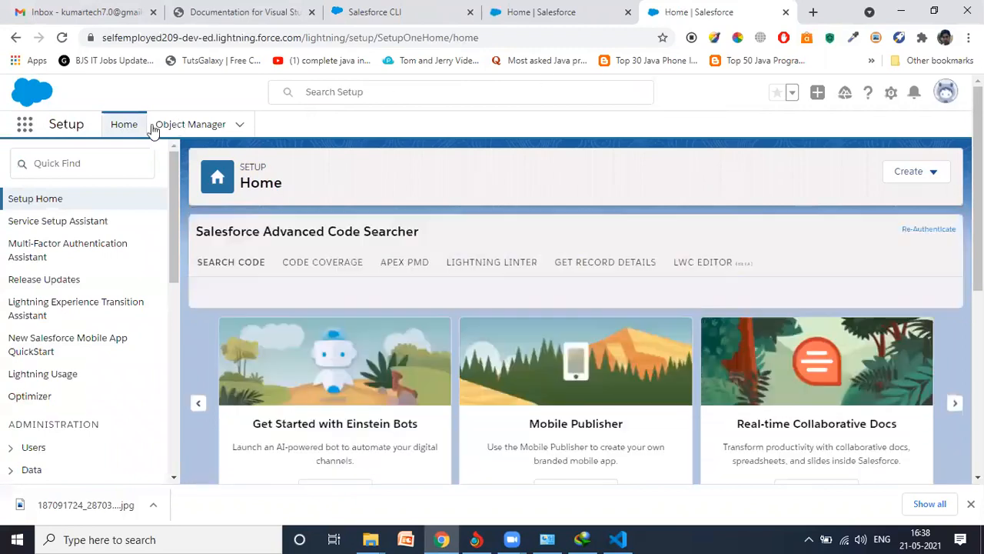
{"action": "left_click", "coordinate": [77, 164]}
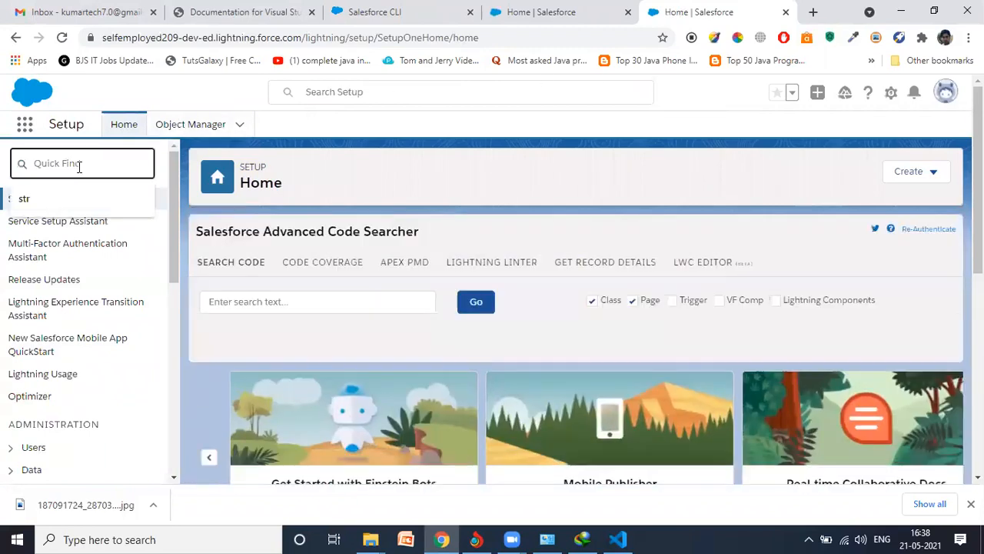
{"action": "type", "text": "de"}
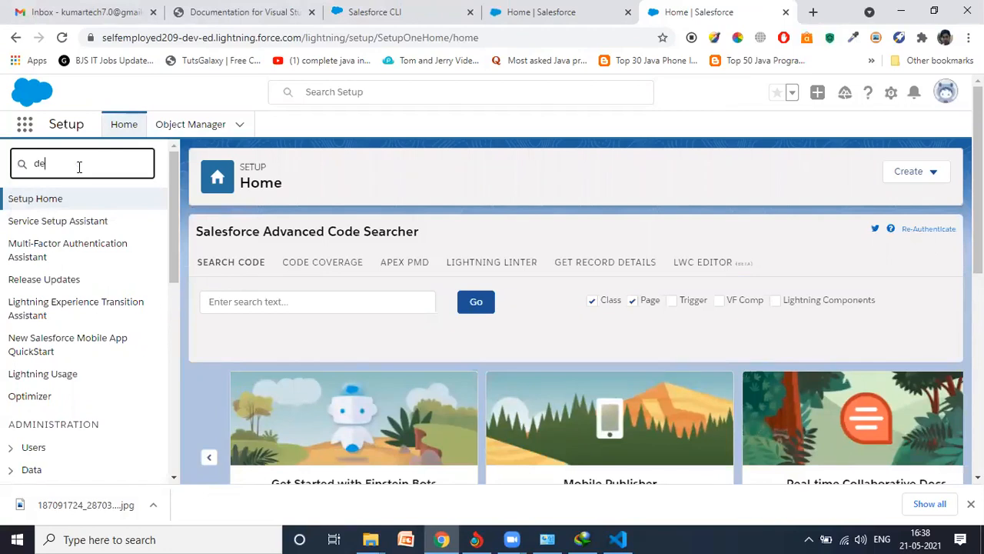
{"action": "type", "text": "v hub"}
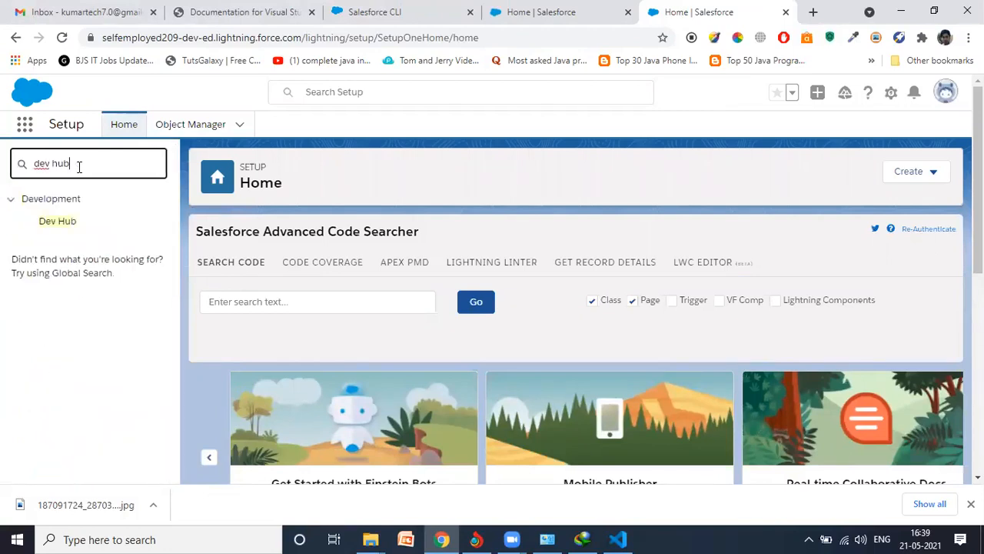
{"action": "left_click", "coordinate": [60, 223]}
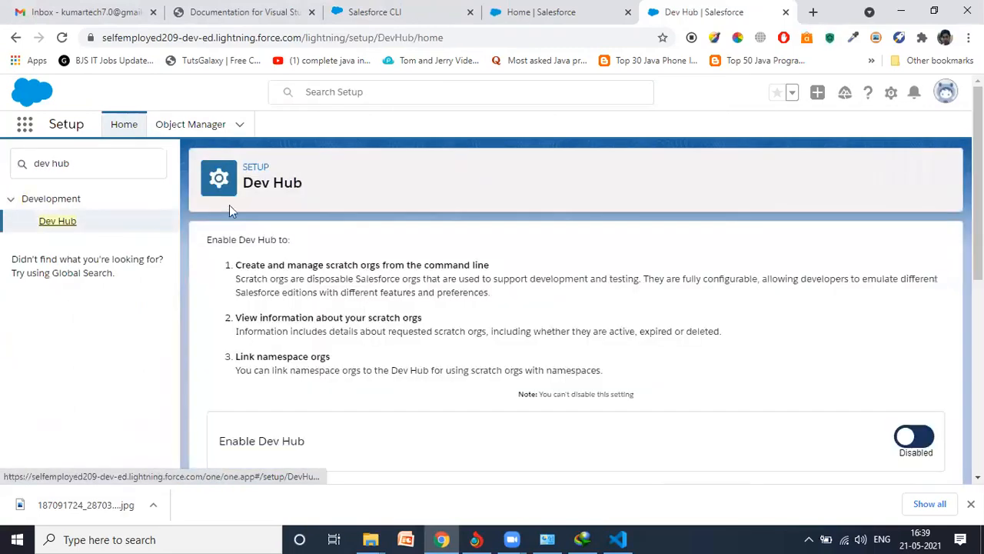
Review the Dev Hub and source tracking settings and open Object Manager in a new browser tab.
{"action": "scroll", "coordinate": [885, 402], "scroll_direction": "down", "scroll_amount": 3}
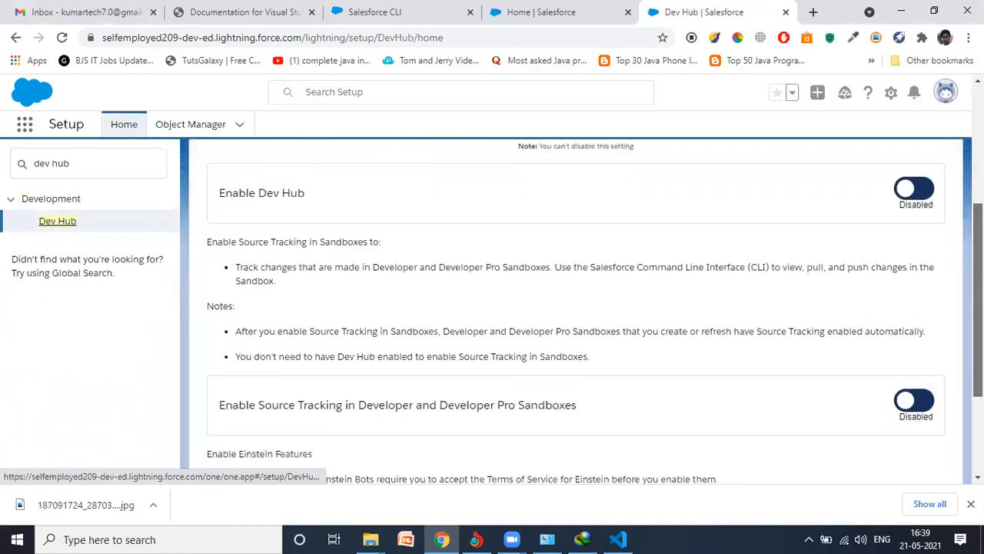
{"action": "scroll", "coordinate": [576, 312], "scroll_direction": "up", "scroll_amount": 1}
{"action": "scroll", "coordinate": [577, 308], "scroll_direction": "down", "scroll_amount": 4}
{"action": "scroll", "coordinate": [657, 140], "scroll_direction": "up", "scroll_amount": 5}
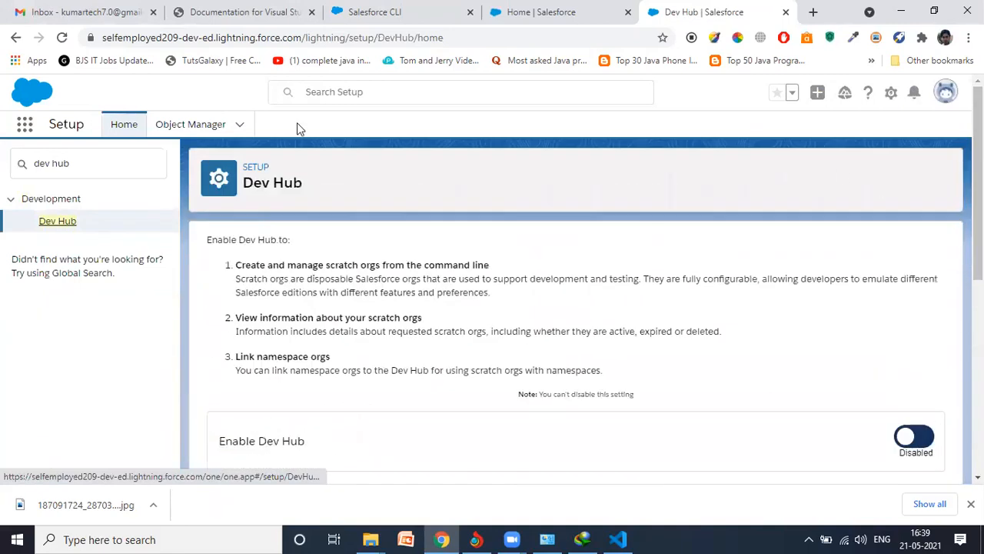
{"action": "right_click", "coordinate": [195, 126]}
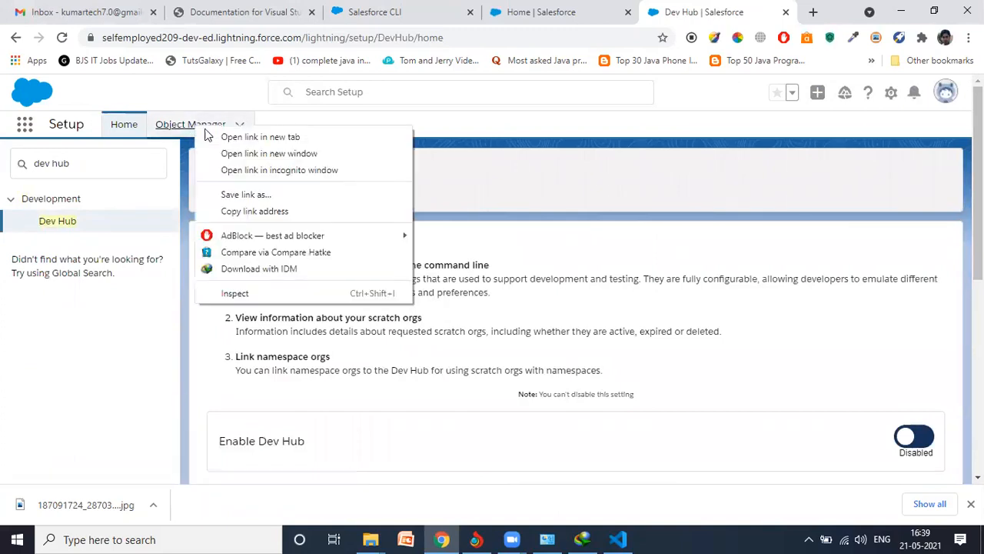
{"action": "left_click", "coordinate": [208, 135]}
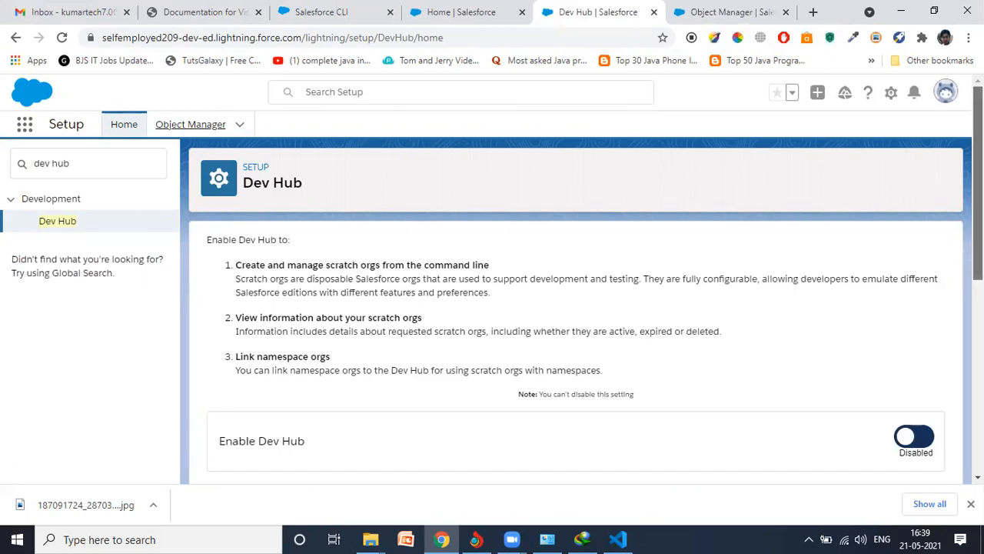
{"action": "left_click_drag", "start_coordinate": [978, 212], "coordinate": [978, 327]}
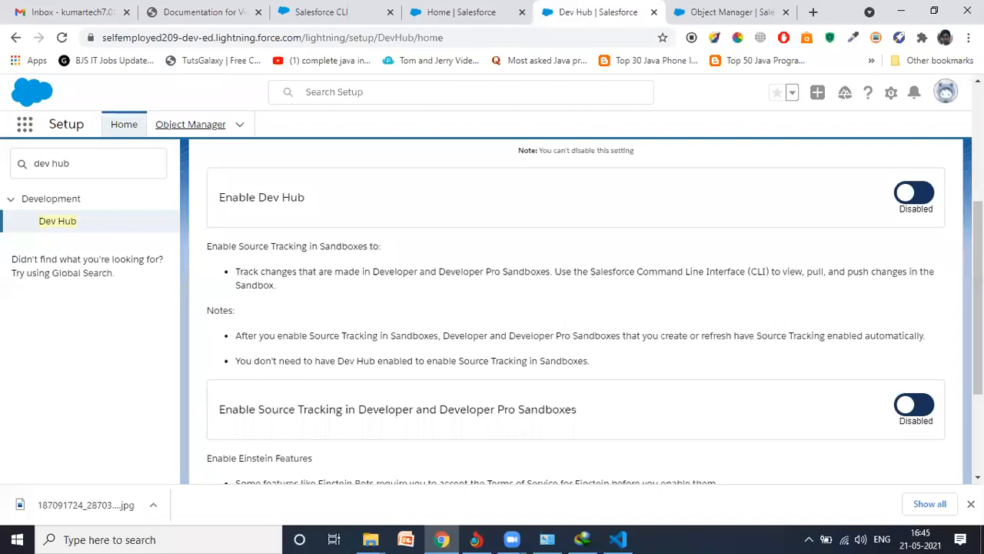
{"action": "left_click_drag", "start_coordinate": [978, 296], "coordinate": [978, 247]}
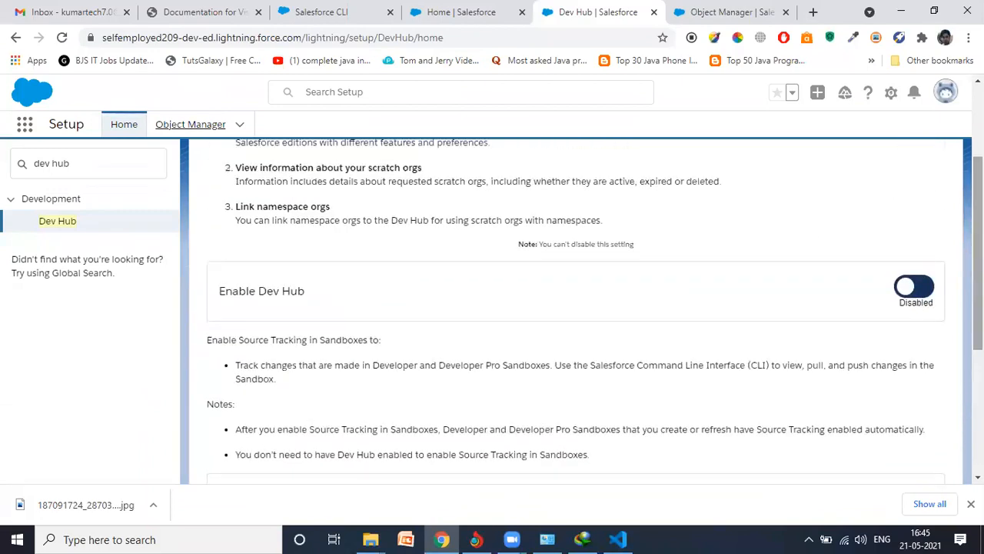
Close the New Admin Settings for Record Pages prompt in Object Manager and reload the object list.
{"action": "left_click", "coordinate": [729, 12]}
{"action": "left_click", "coordinate": [589, 241]}
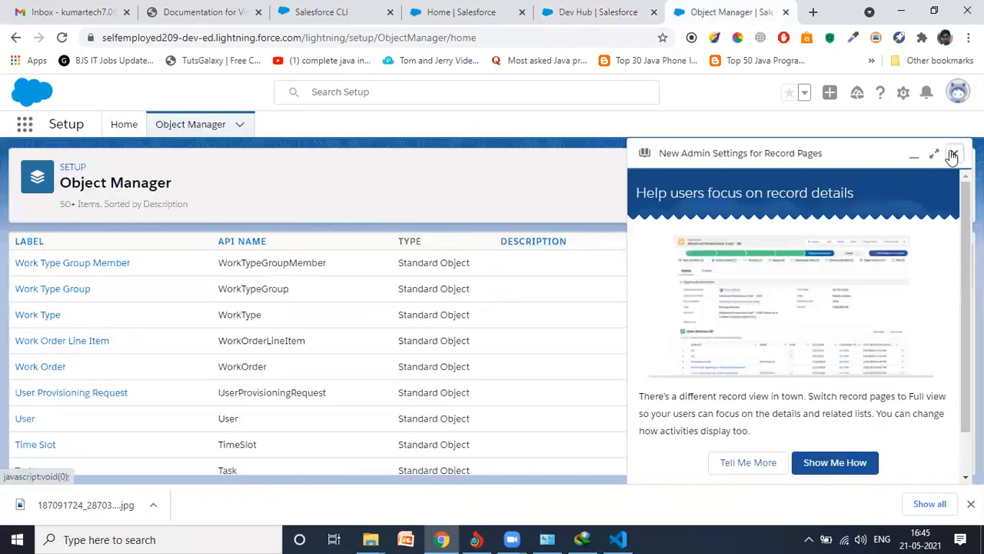
{"action": "left_click", "coordinate": [954, 153]}
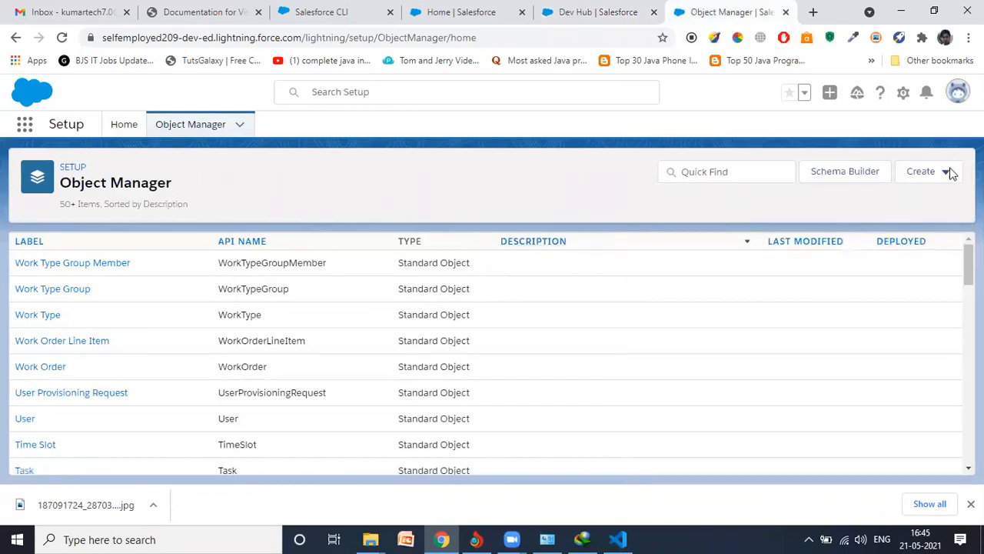
{"action": "left_click", "coordinate": [63, 37]}
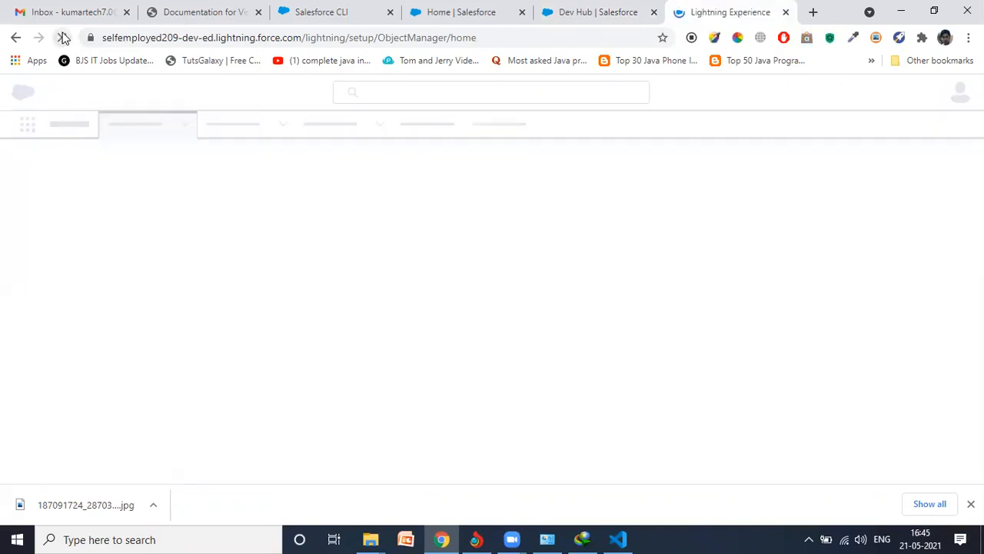
{"action": "left_click", "coordinate": [573, 10]}
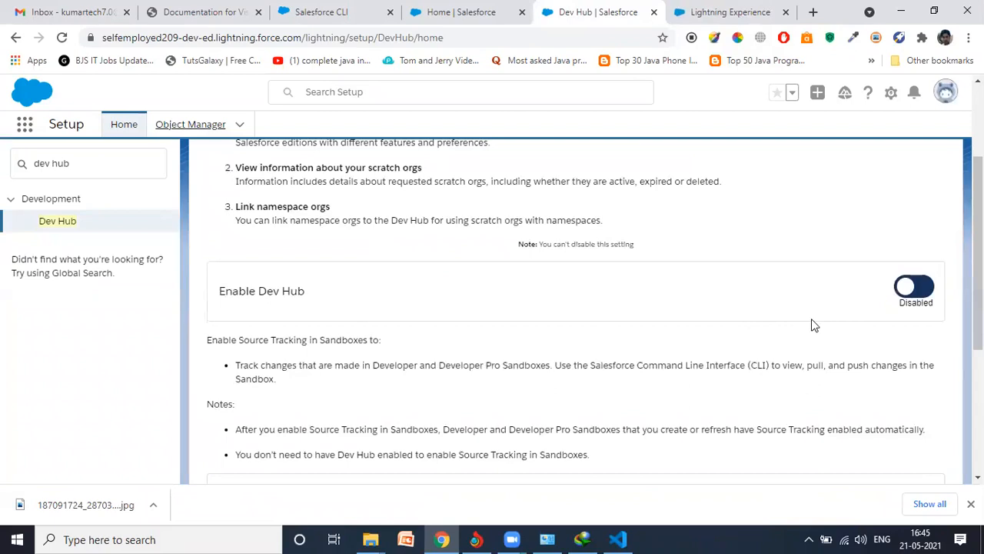
{"action": "left_click", "coordinate": [736, 9]}
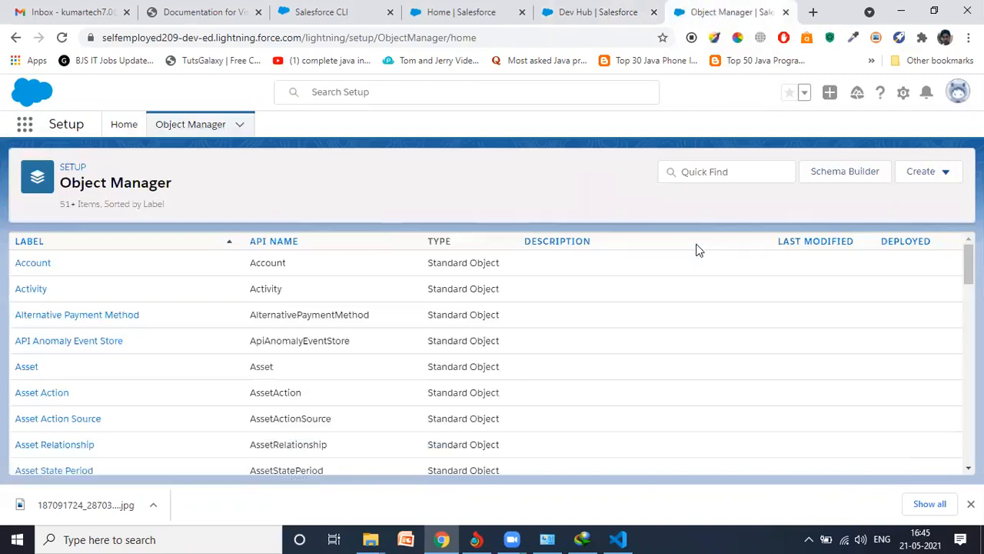
Search the Object Manager list for "active" and clear the search text.
{"action": "left_click", "coordinate": [722, 173]}
{"action": "type", "text": "active"}
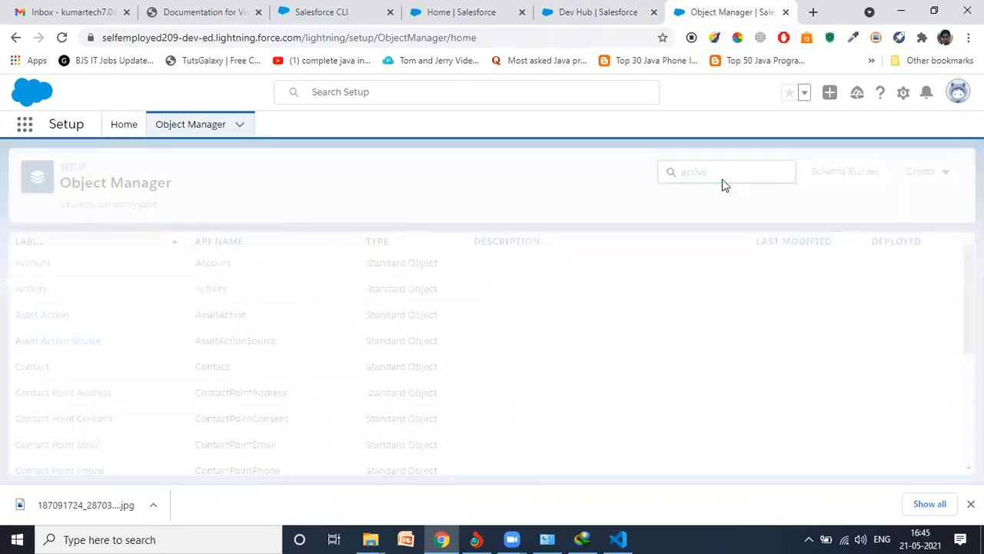
{"action": "key", "text": "BackSpace"}
{"action": "key", "text": "BackSpace"}
{"action": "key", "text": "BackSpace"}
{"action": "key", "text": "BackSpace"}
{"action": "key", "text": "BackSpace"}
{"action": "key", "text": "BackSpace"}
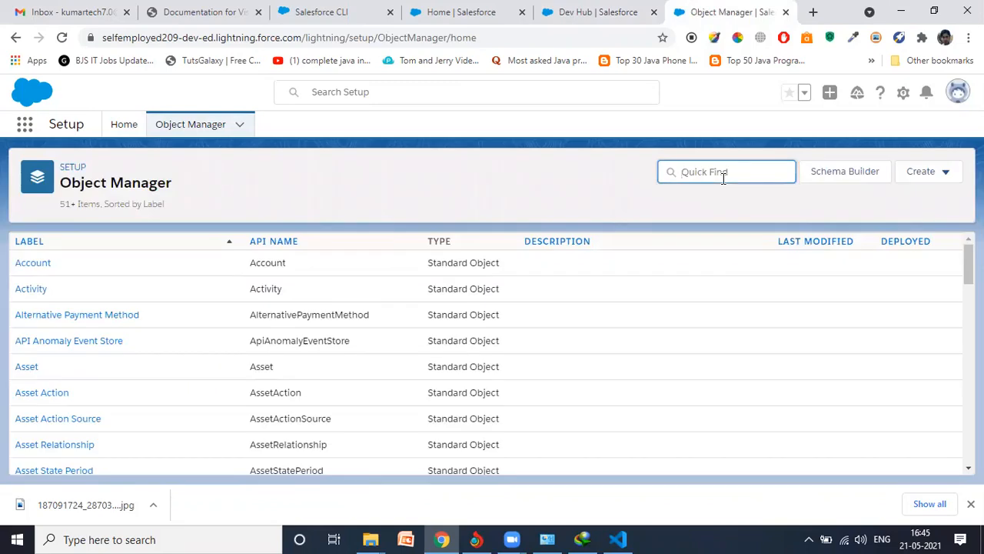
Search the Object Manager list for "scra" and for "org", clearing the search text after each.
{"action": "type", "text": "scra"}
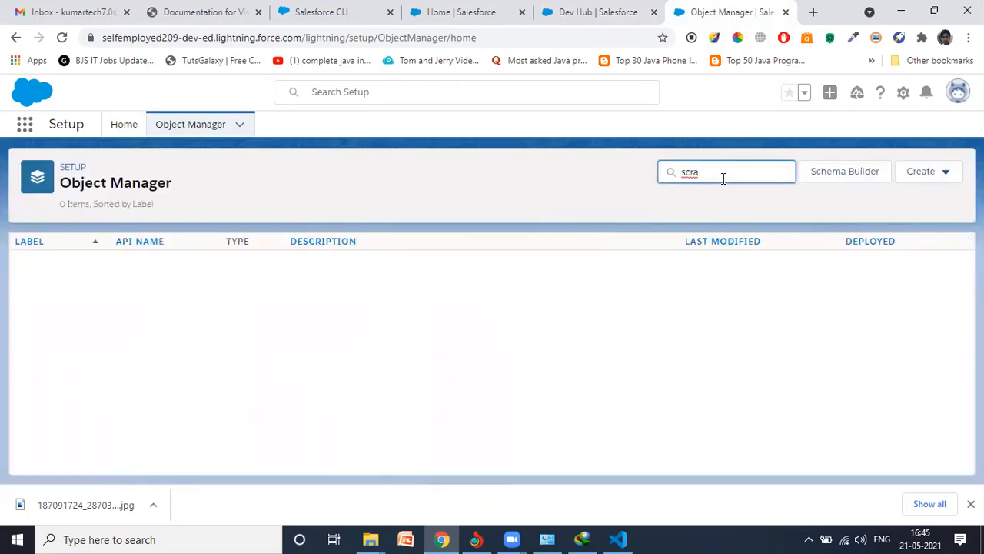
{"action": "key", "text": "BackSpace"}
{"action": "key", "text": "BackSpace"}
{"action": "key", "text": "BackSpace"}
{"action": "key", "text": "BackSpace"}
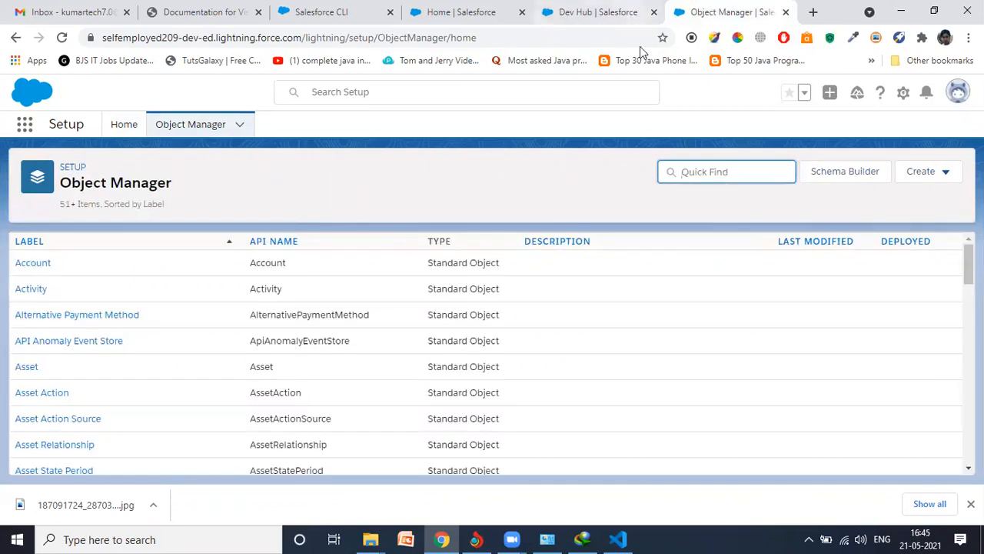
{"action": "type", "text": "org"}
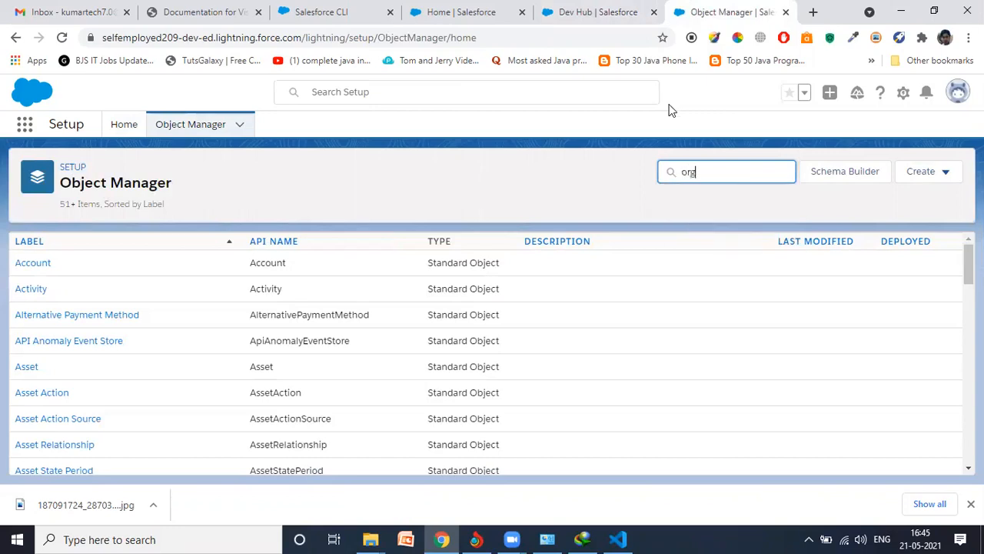
{"action": "key", "text": "BackSpace"}
{"action": "key", "text": "BackSpace"}
{"action": "key", "text": "BackSpace"}
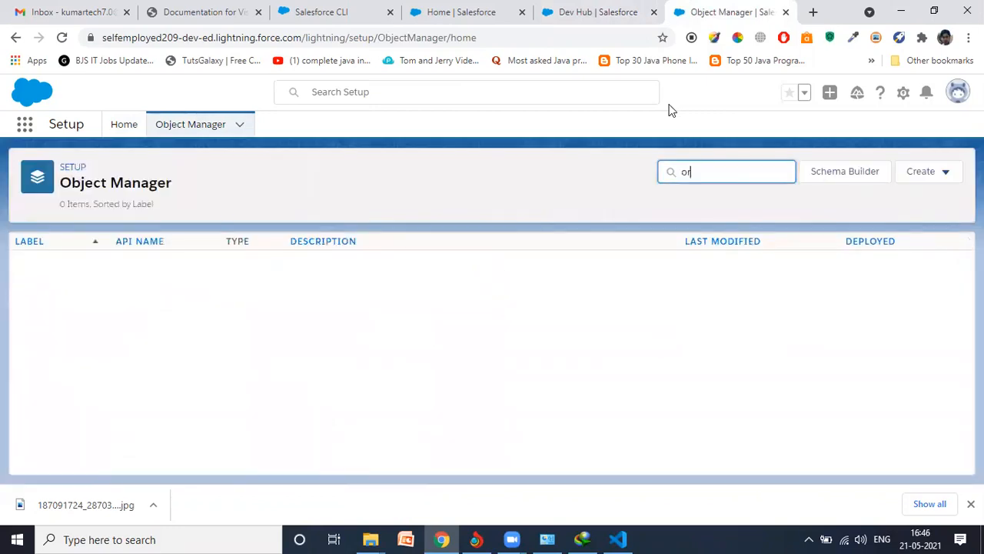
Enable Dev Hub and Source Tracking in Developer and Developer Pro Sandboxes on the Dev Hub setup page.
{"action": "left_click", "coordinate": [588, 10]}
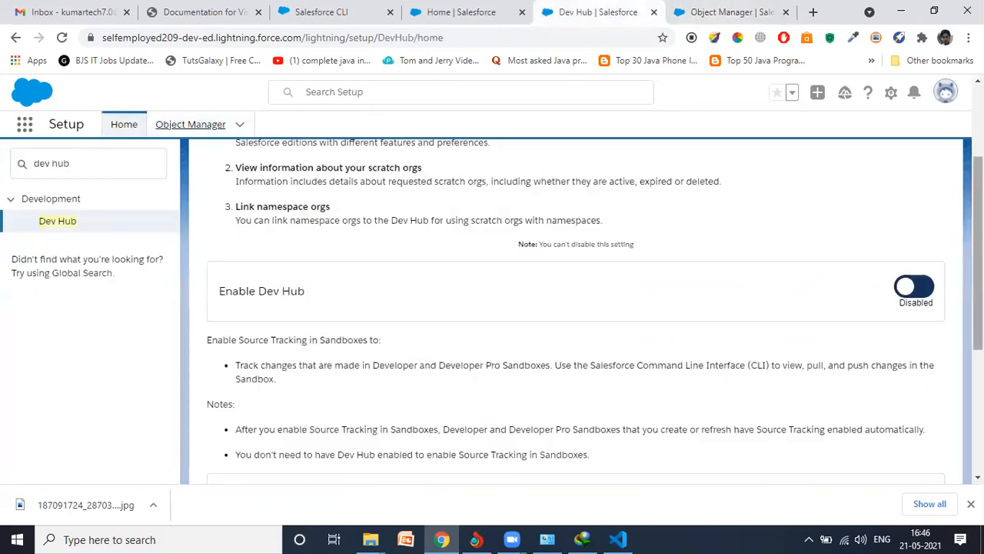
{"action": "left_click", "coordinate": [926, 297]}
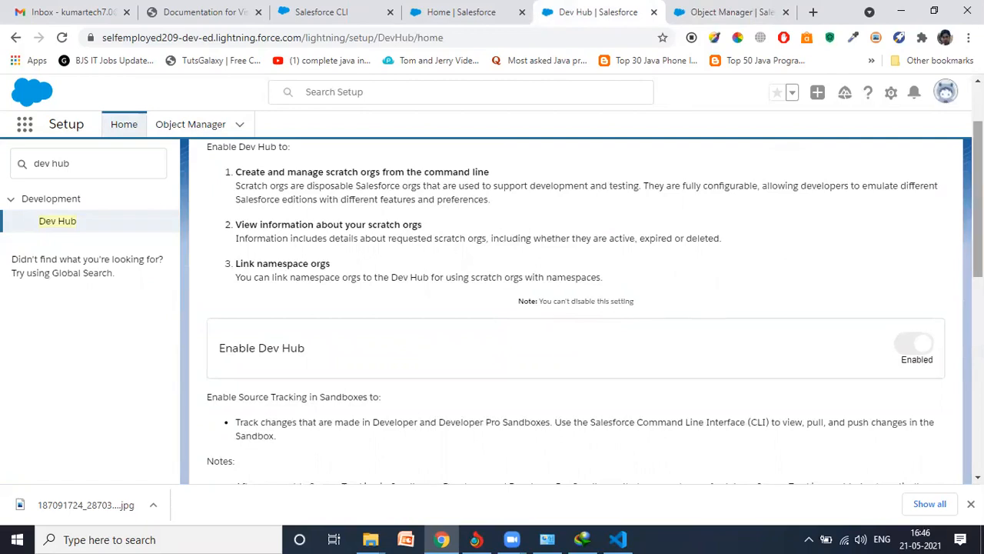
{"action": "scroll", "coordinate": [978, 200], "scroll_direction": "down", "scroll_amount": 3}
{"action": "left_click", "coordinate": [915, 315]}
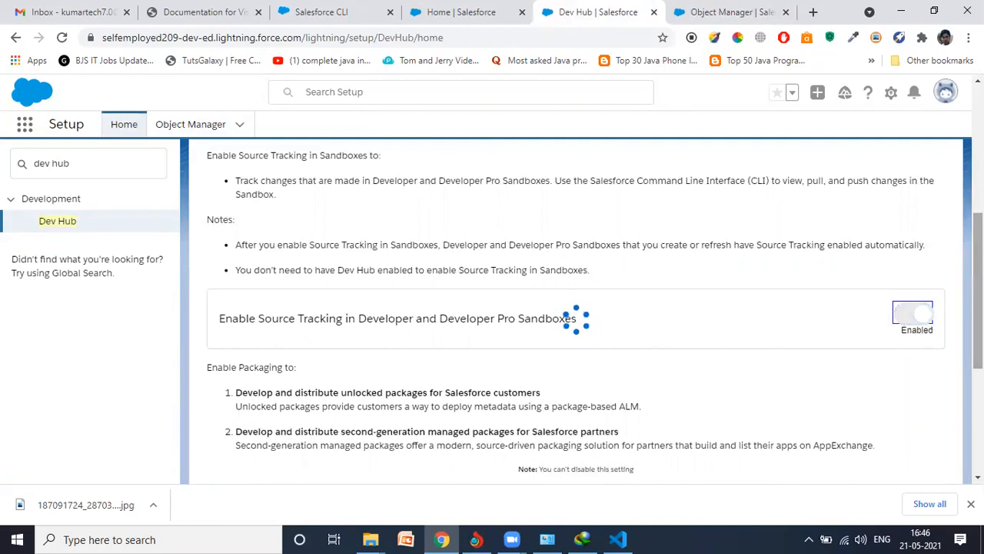
{"action": "scroll", "coordinate": [915, 316], "scroll_direction": "down", "scroll_amount": 3}
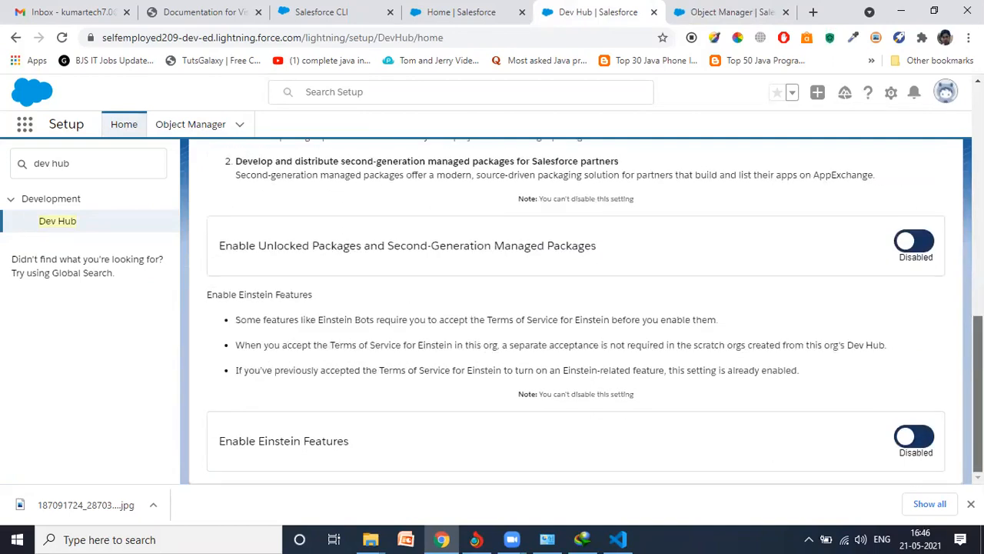
{"action": "scroll", "coordinate": [586, 312], "scroll_direction": "up", "scroll_amount": 3}
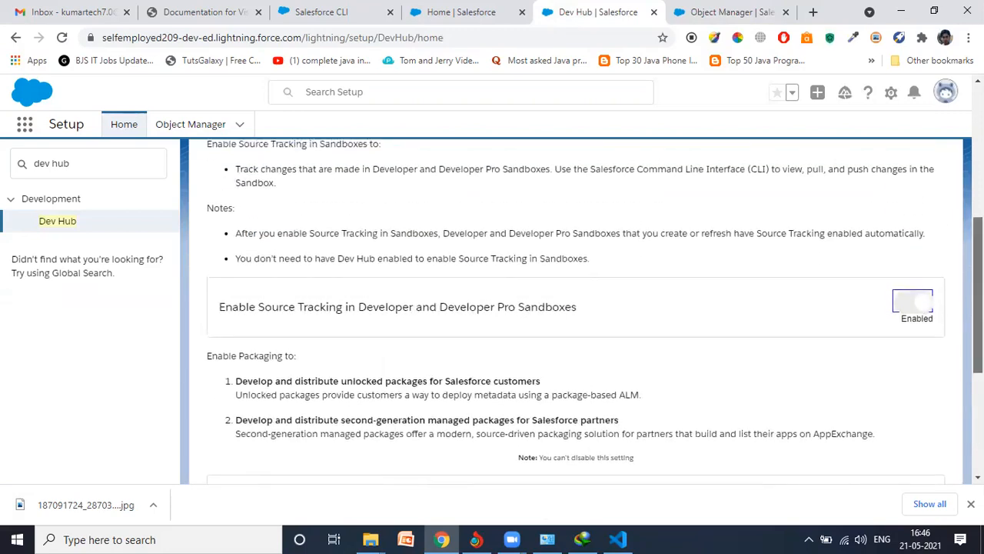
{"action": "scroll", "coordinate": [577, 312], "scroll_direction": "up", "scroll_amount": 4}
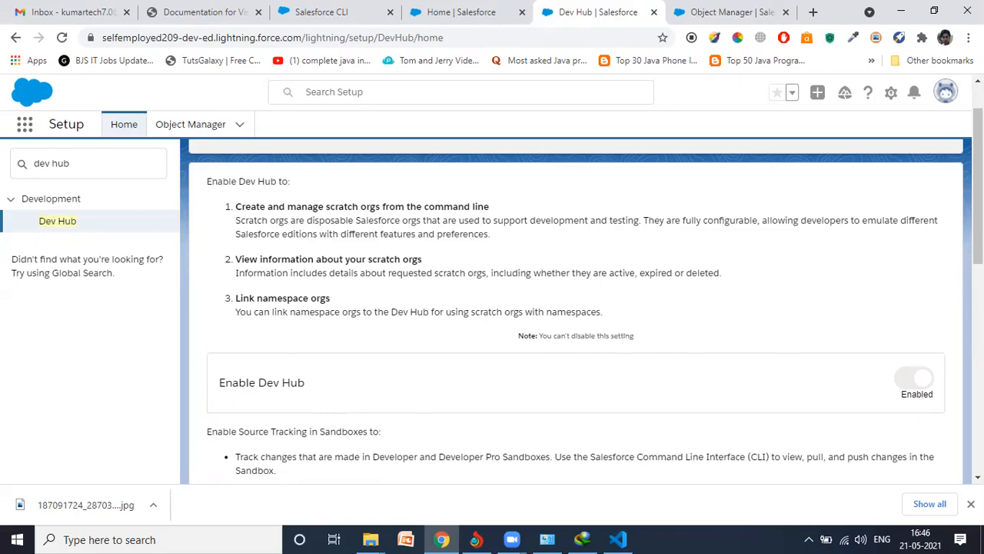
{"action": "scroll", "coordinate": [978, 230], "scroll_direction": "down", "scroll_amount": 3}
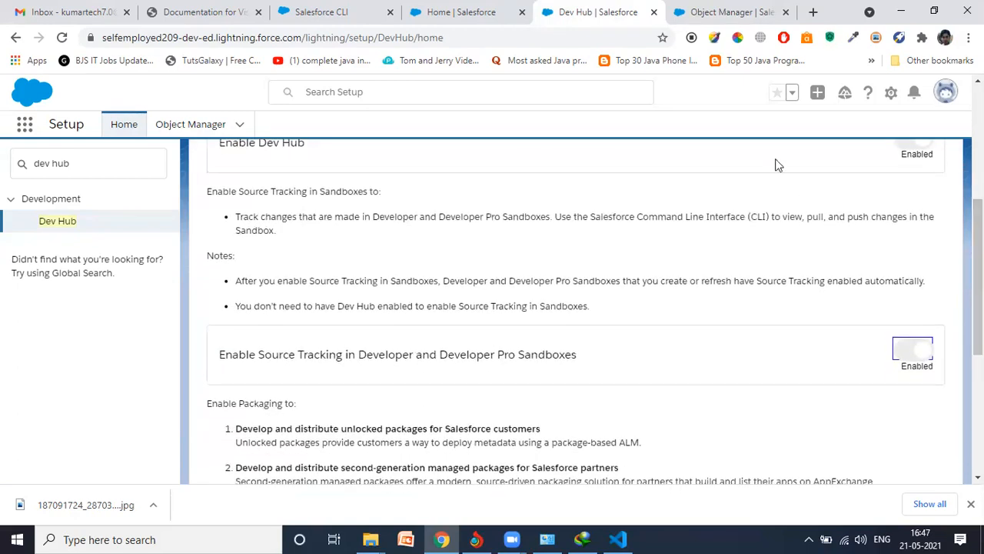
Reload the Object Manager page, search its object list for "act", and clear the search text.
{"action": "left_click", "coordinate": [729, 12]}
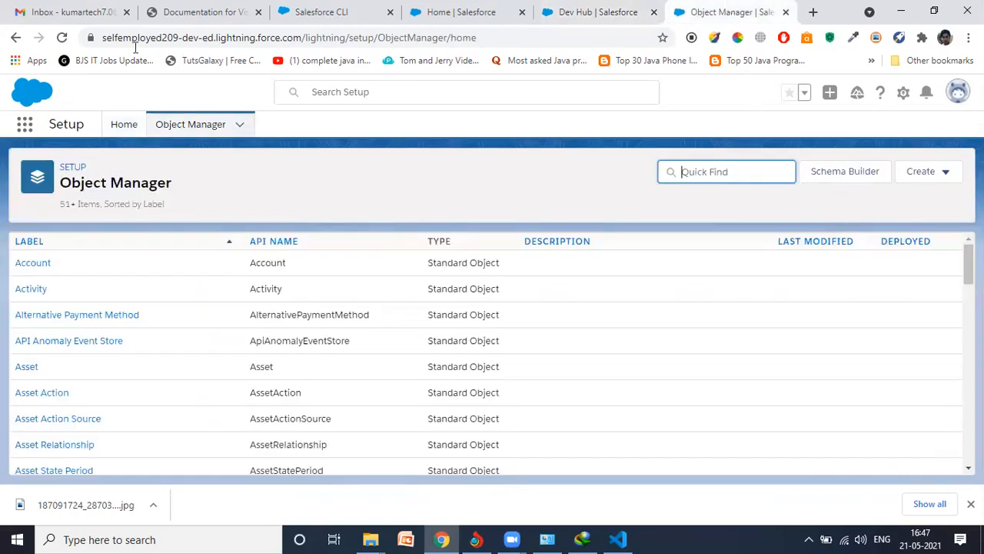
{"action": "left_click", "coordinate": [60, 43]}
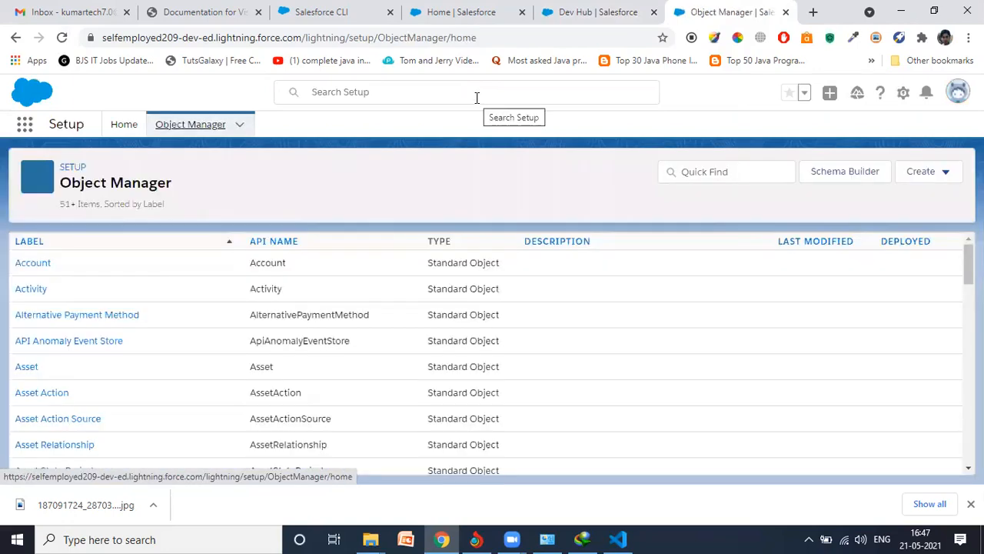
{"action": "left_click", "coordinate": [686, 169]}
{"action": "type", "text": "ac"}
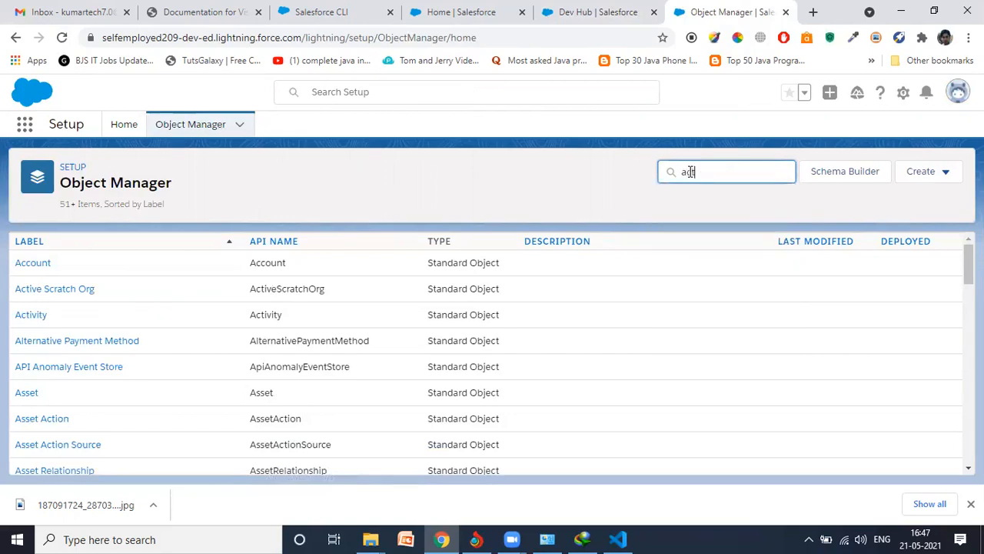
{"action": "type", "text": "t"}
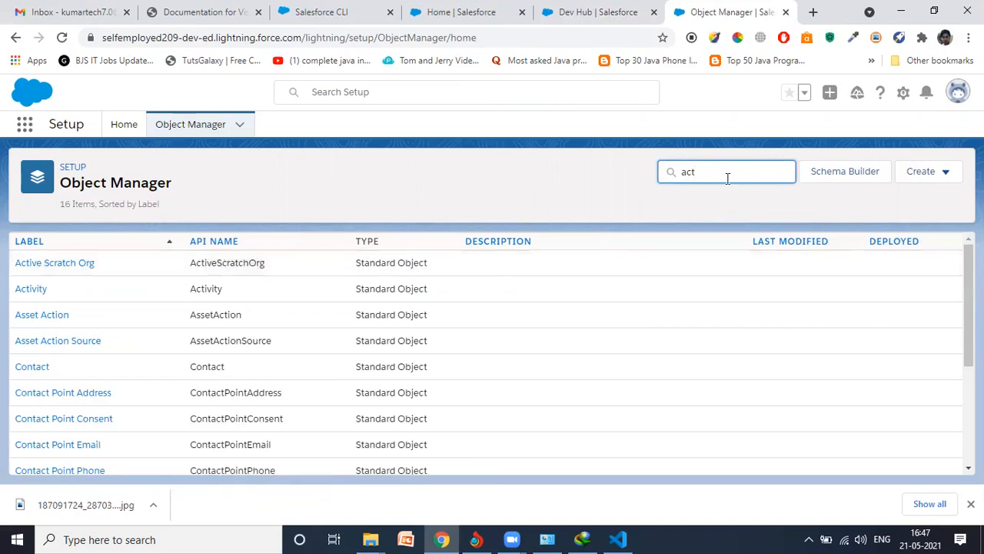
{"action": "key", "text": "BackSpace"}
{"action": "key", "text": "BackSpace"}
{"action": "key", "text": "BackSpace"}
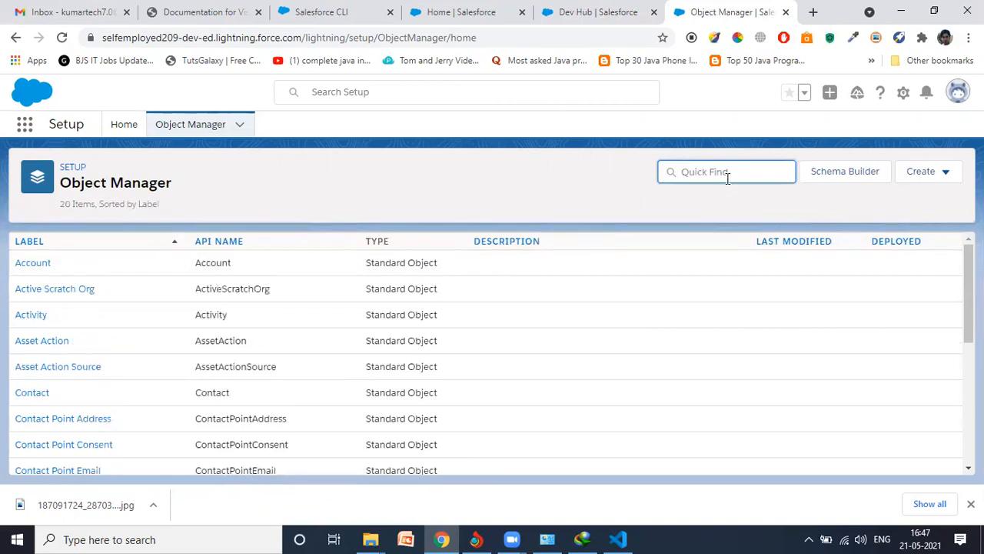
Search the object list for "scr" and view the Active Scratch Org and Scratch Org Info objects in new browser tabs.
{"action": "type", "text": "scr"}
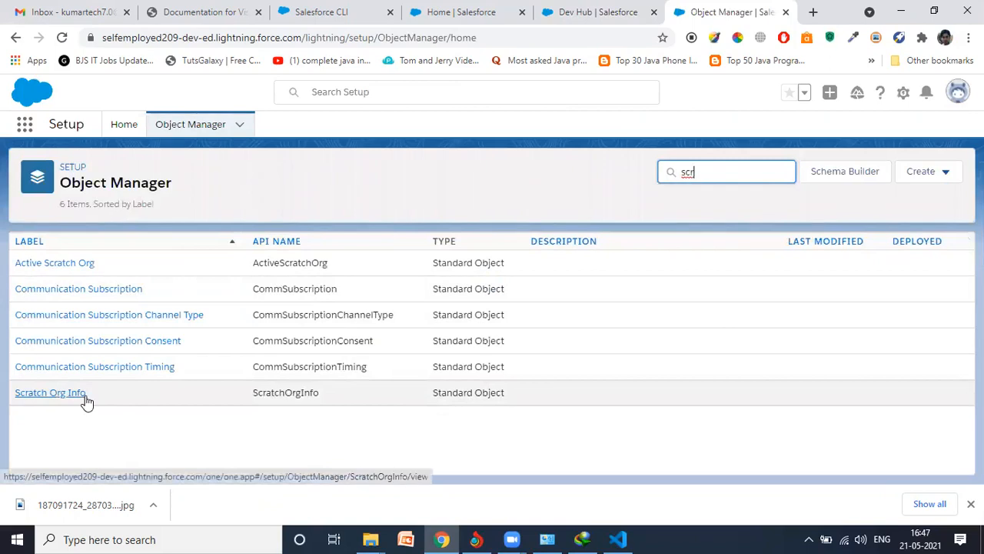
{"action": "right_click", "coordinate": [77, 270]}
{"action": "left_click", "coordinate": [92, 275]}
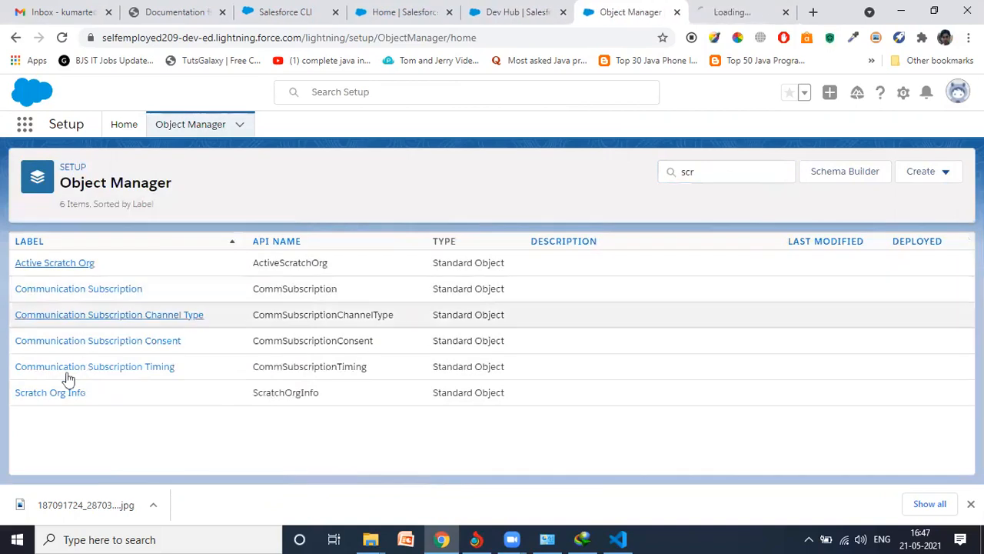
{"action": "right_click", "coordinate": [66, 395]}
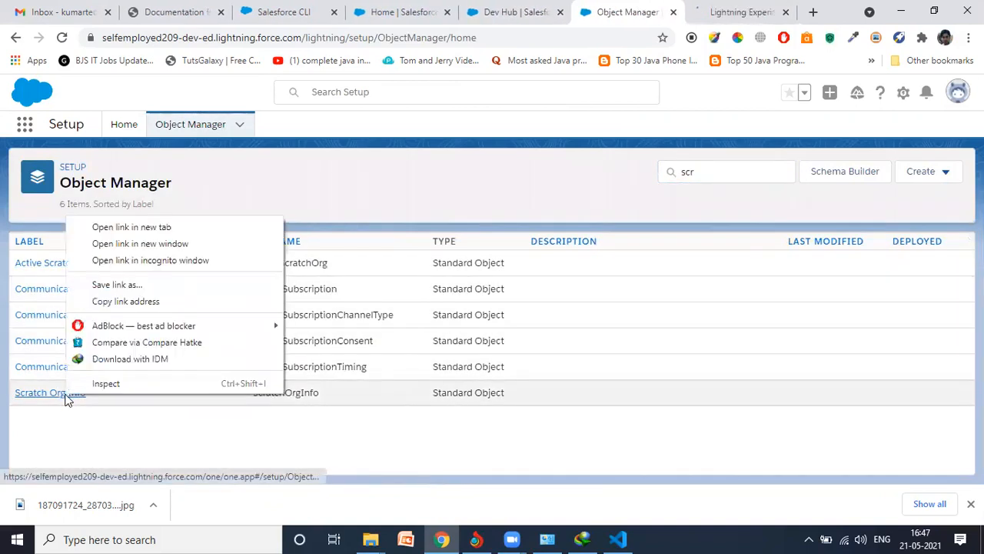
{"action": "left_click", "coordinate": [114, 229]}
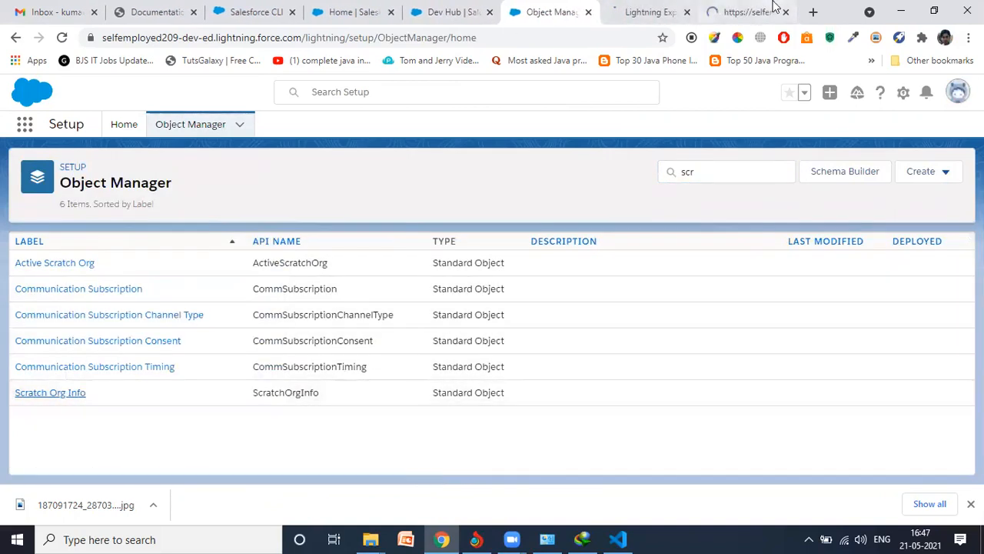
{"action": "left_click", "coordinate": [774, 4]}
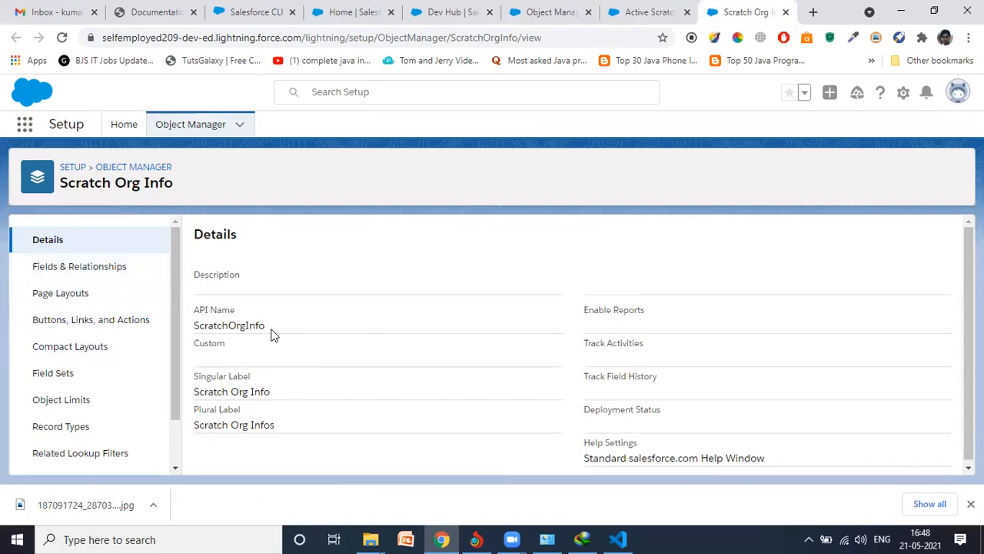
{"action": "left_click", "coordinate": [656, 8]}
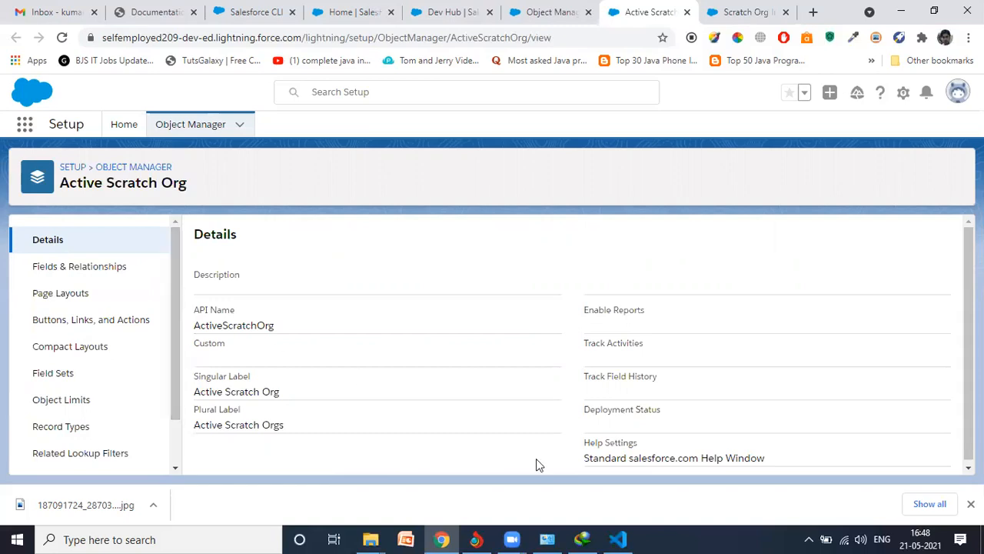
Switch to Visual Studio Code, reopen the recent kumarTechLwcVideos folder, and dismiss the Dev Hub authorization notification.
{"action": "left_click", "coordinate": [616, 539]}
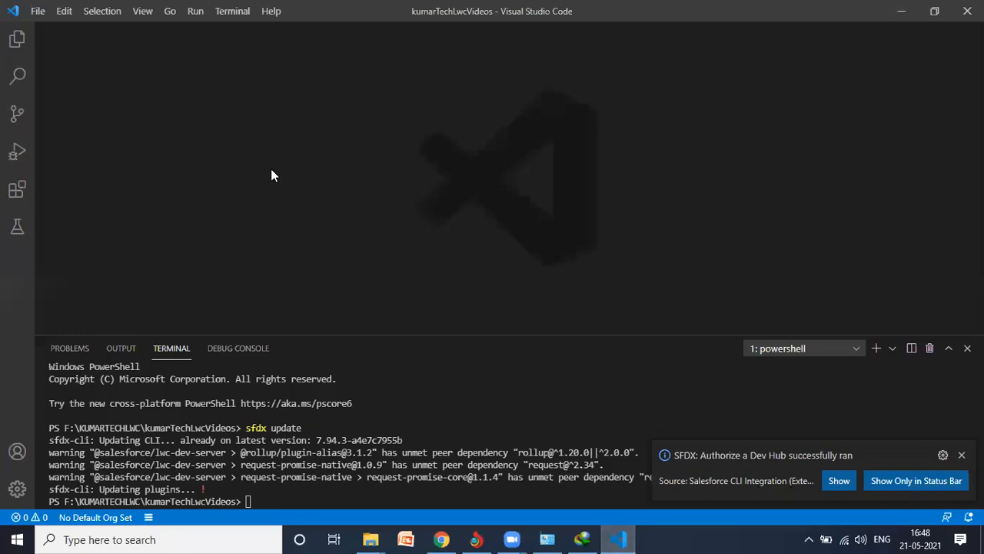
{"action": "left_click", "coordinate": [36, 13]}
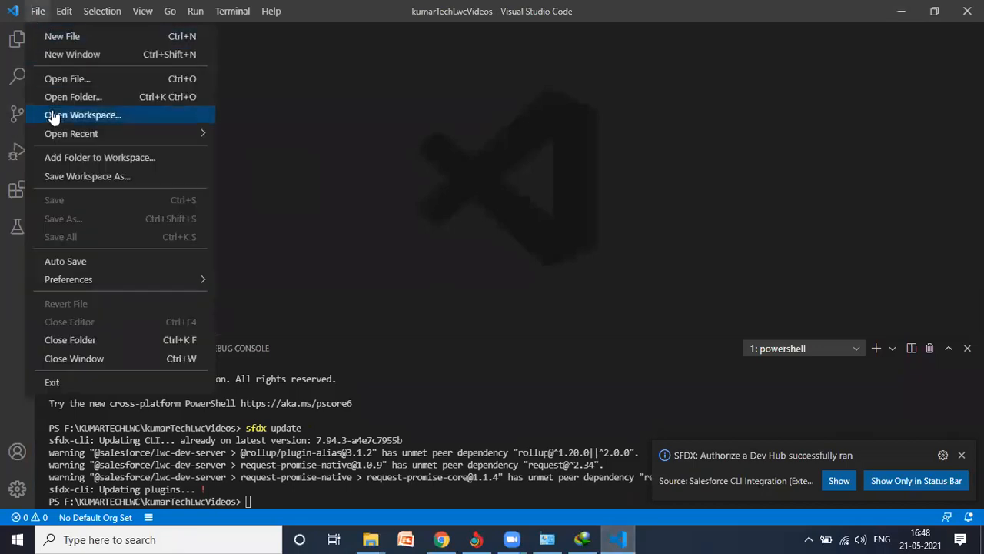
{"action": "mouse_move", "coordinate": [58, 137]}
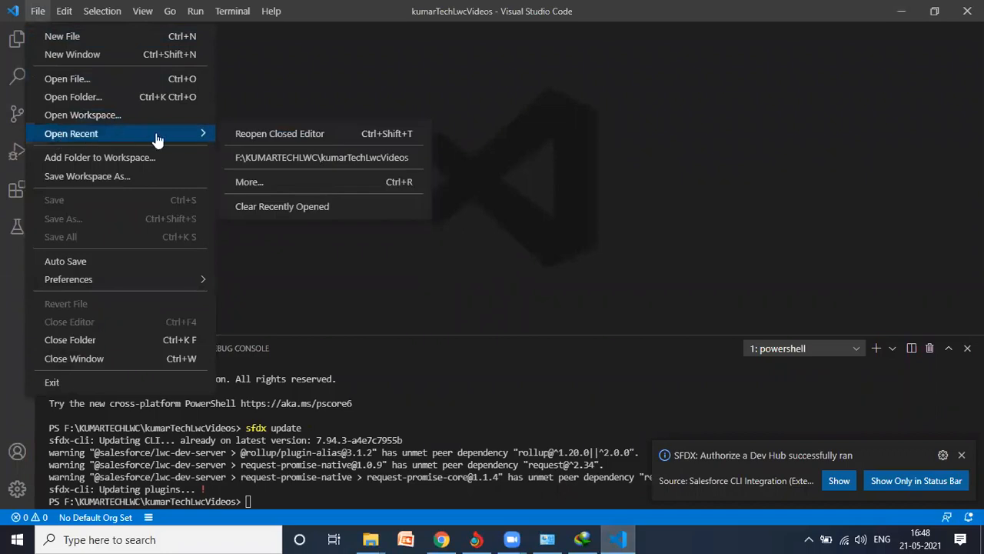
{"action": "left_click", "coordinate": [275, 160]}
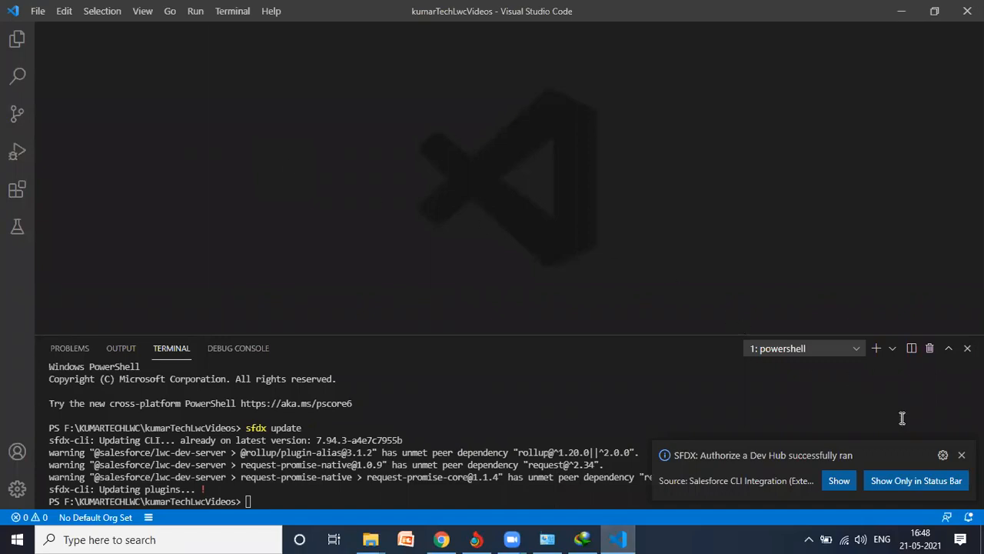
{"action": "left_click", "coordinate": [962, 456]}
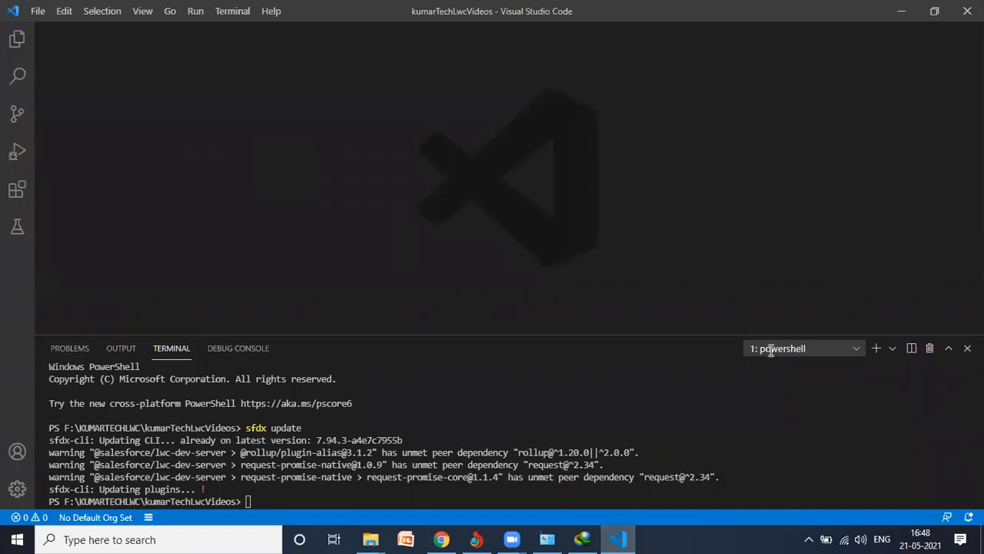
Search the available commands for "create a" and "create web" and try to run SFDX: Create Lightning Web Component.
{"action": "key", "text": "ctrl+shift+p"}
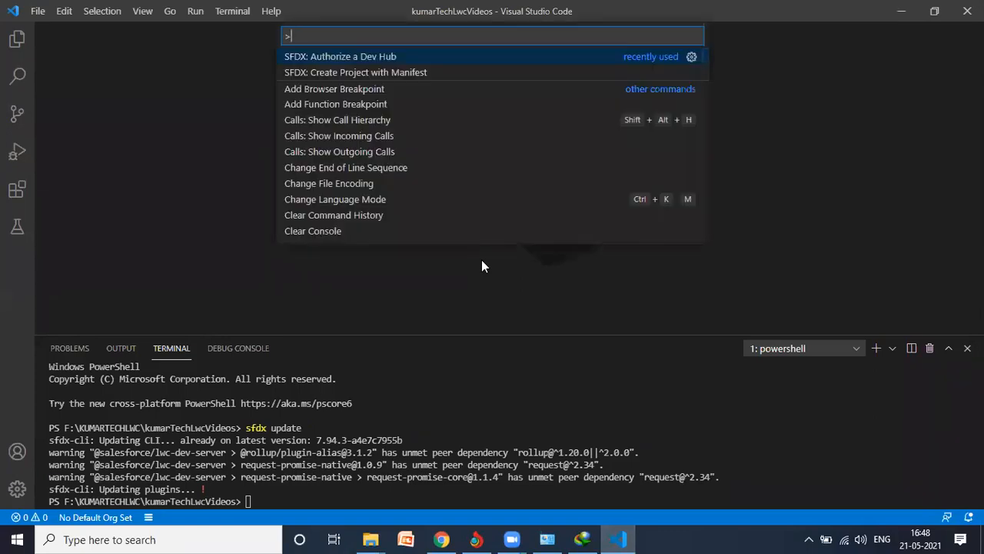
{"action": "type", "text": "create"}
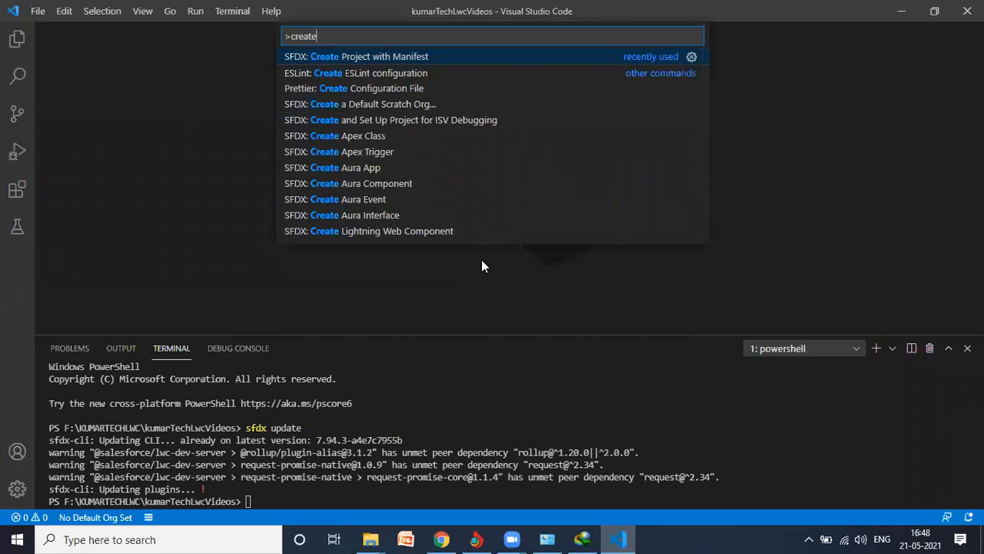
{"action": "type", "text": "a"}
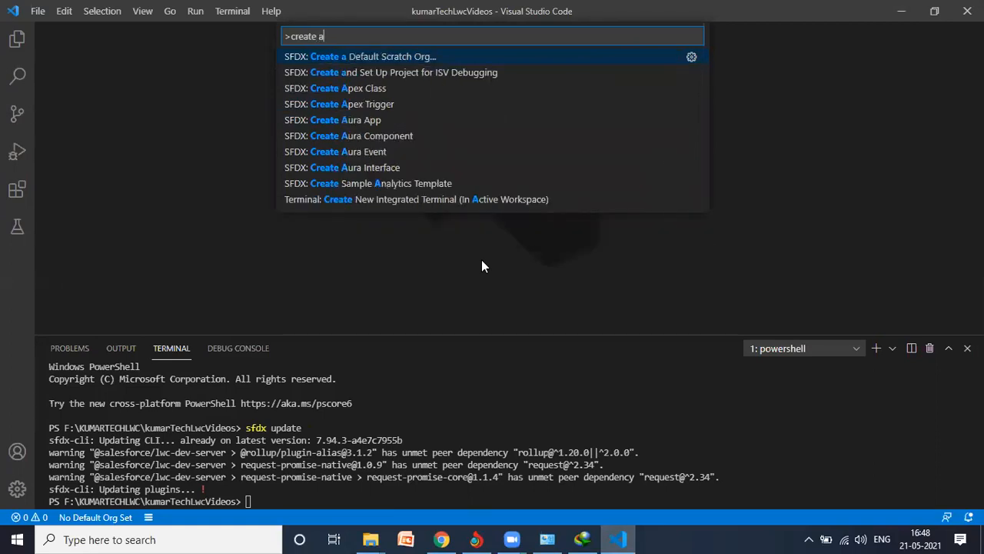
{"action": "key", "text": "BackSpace"}
{"action": "key", "text": "BackSpace"}
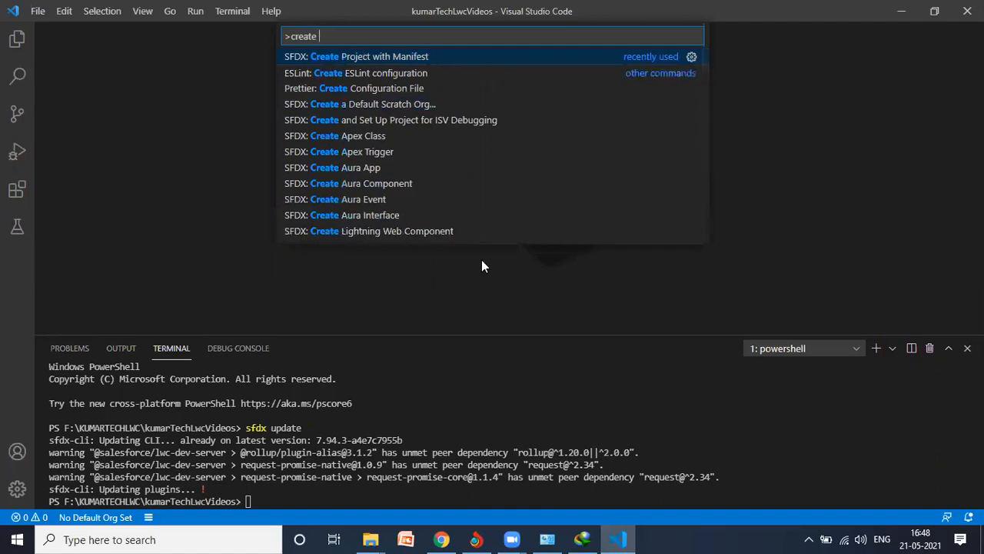
{"action": "type", "text": "web"}
{"action": "key", "text": "Down"}
{"action": "key", "text": "Up"}
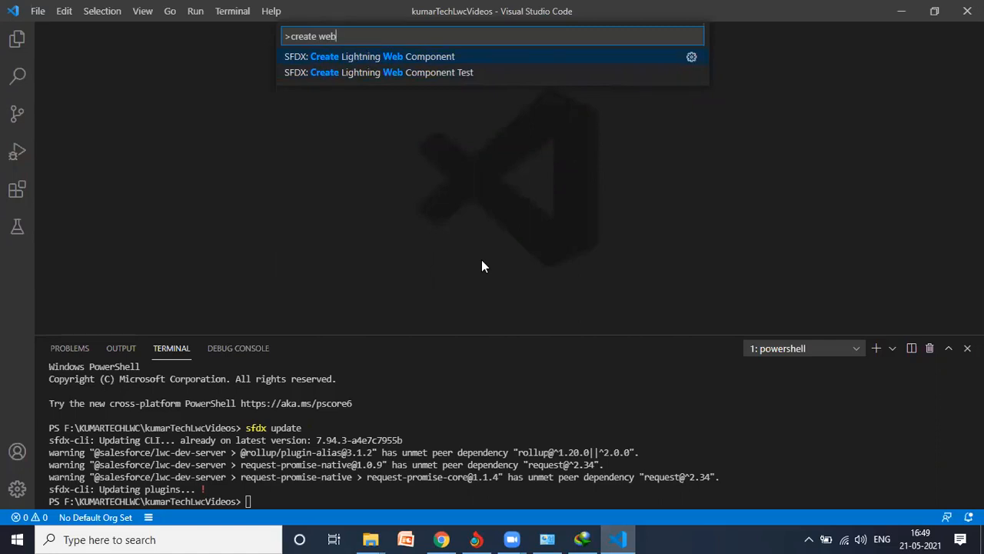
{"action": "key", "text": "Return"}
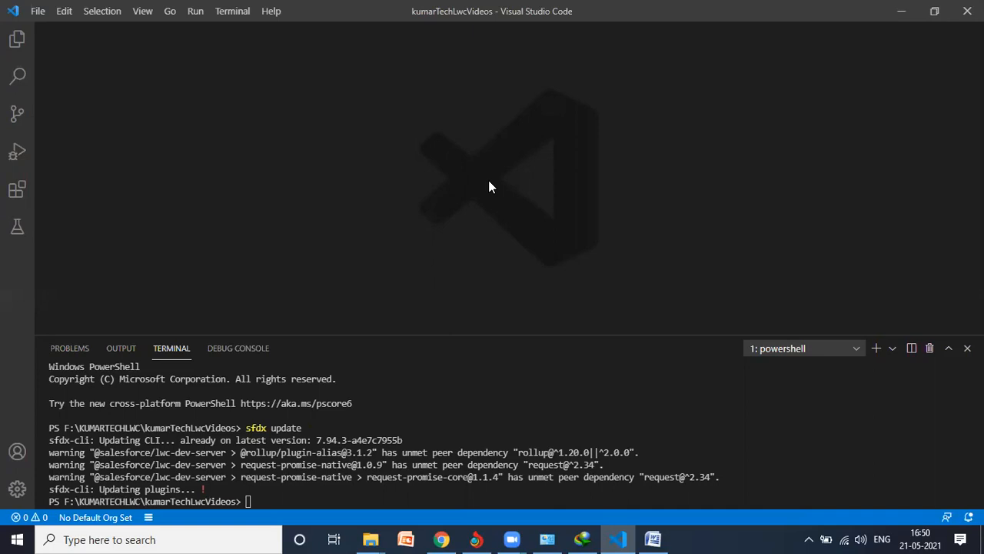
Try to initialize a Git repository for the project folder, and open the git-scm.com website to view the Git download.
{"action": "key", "text": "ctrl+shift+g"}
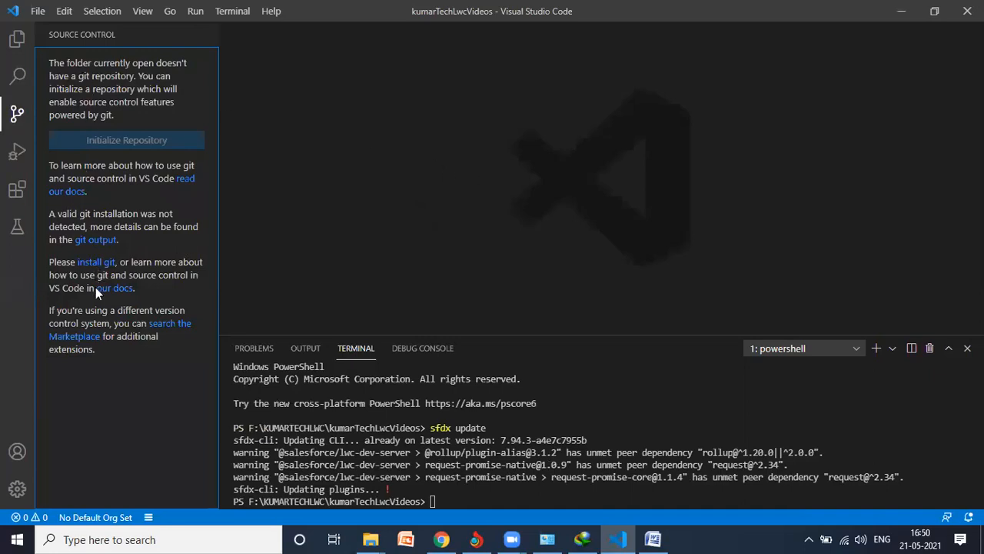
{"action": "left_click", "coordinate": [115, 141]}
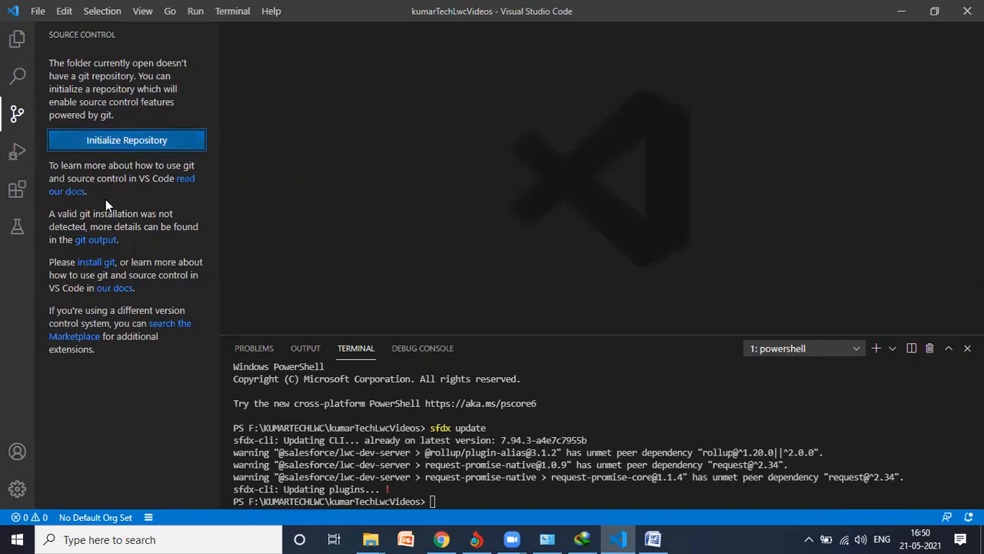
{"action": "left_click", "coordinate": [98, 264]}
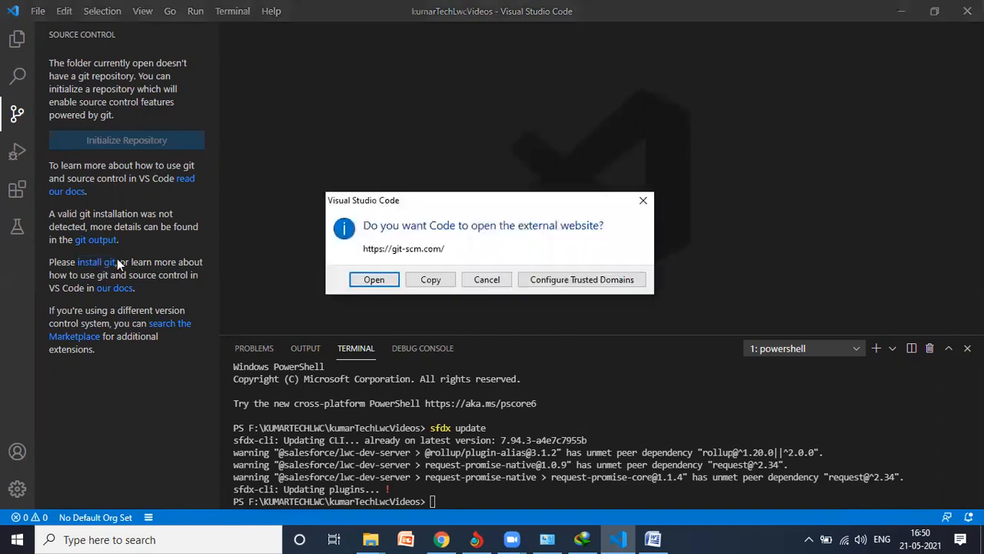
{"action": "left_click", "coordinate": [374, 280]}
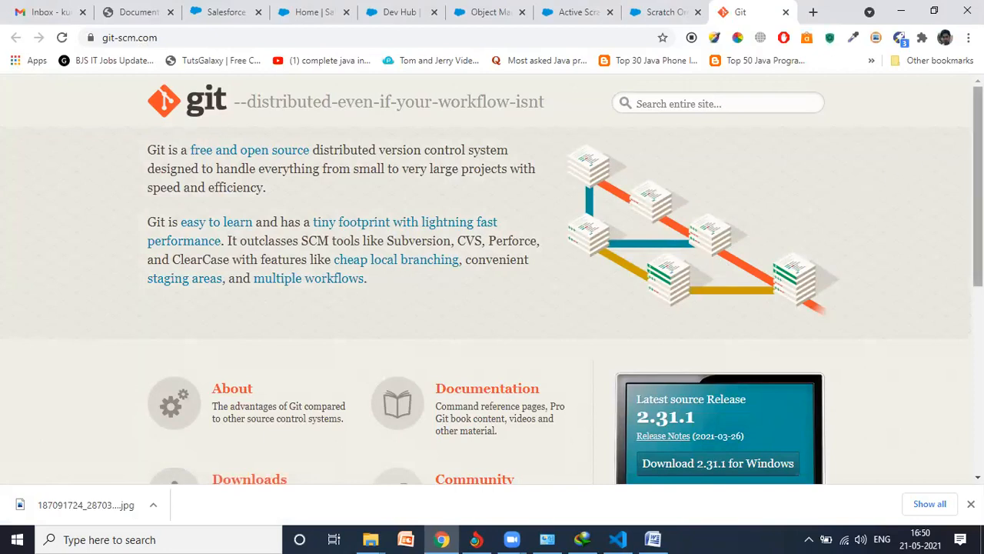
{"action": "scroll", "coordinate": [978, 185], "scroll_direction": "down", "scroll_amount": 5}
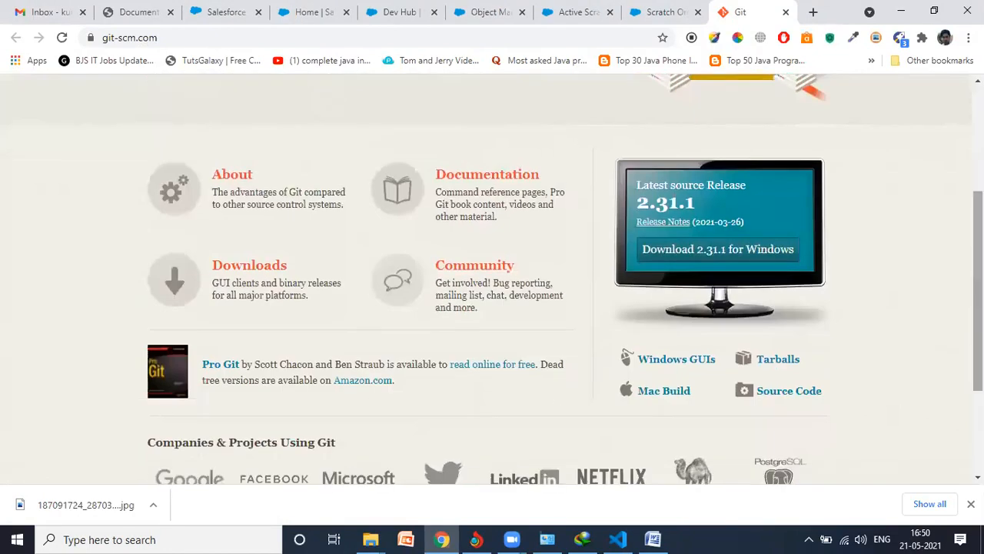
{"action": "scroll", "coordinate": [565, 277], "scroll_direction": "up", "scroll_amount": 3}
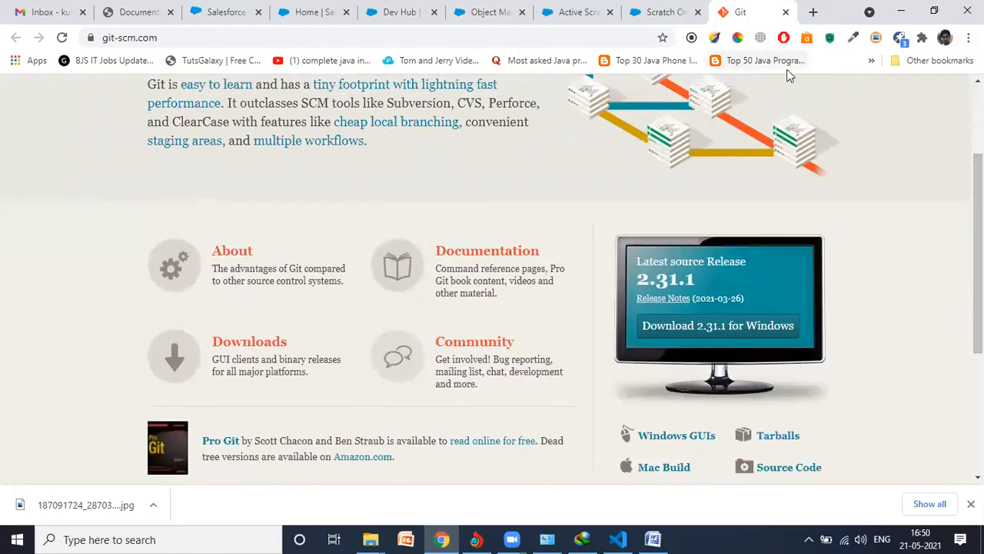
Close the Git website, copy the base name of the HtmlEventsBasic document on the desktop, and return to Visual Studio Code.
{"action": "left_click", "coordinate": [785, 12]}
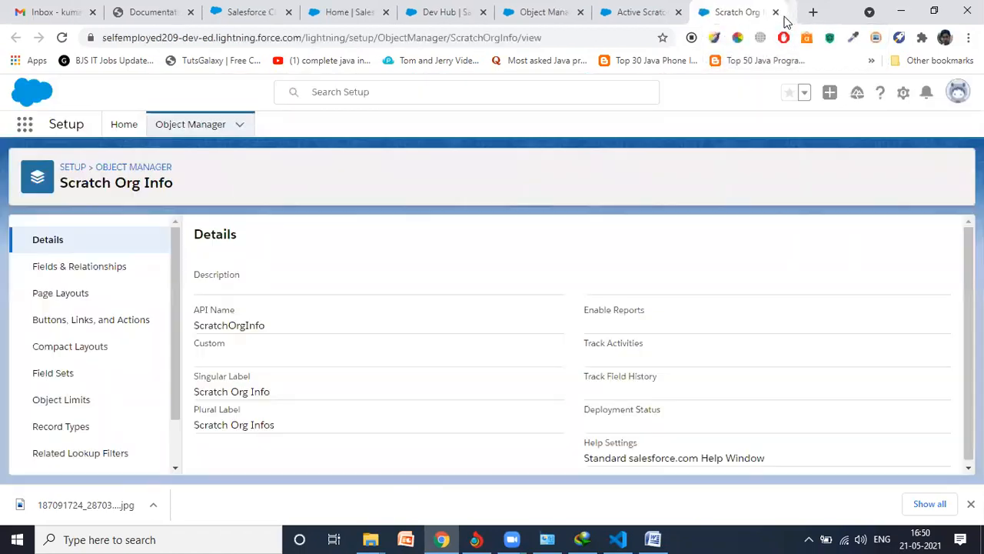
{"action": "left_click", "coordinate": [902, 12]}
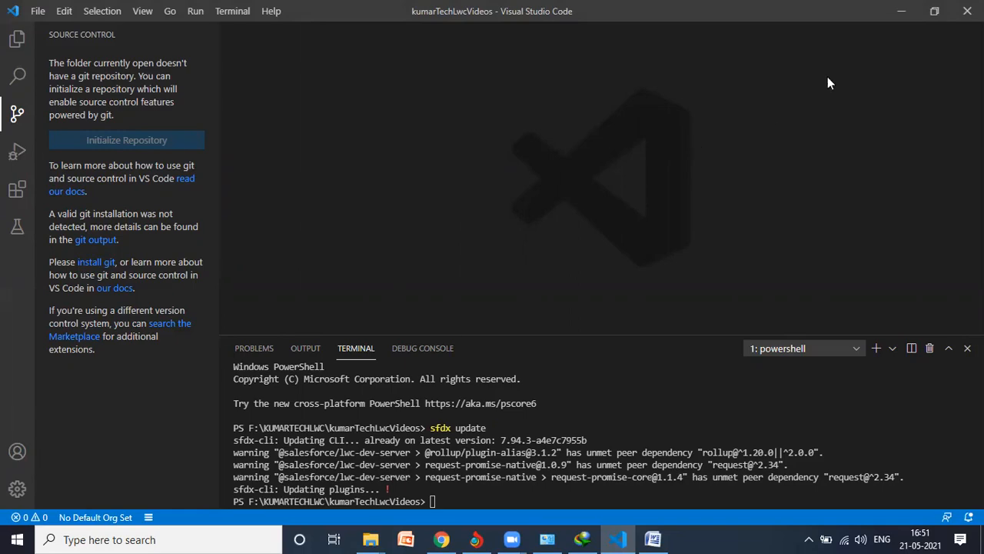
{"action": "left_click", "coordinate": [904, 23]}
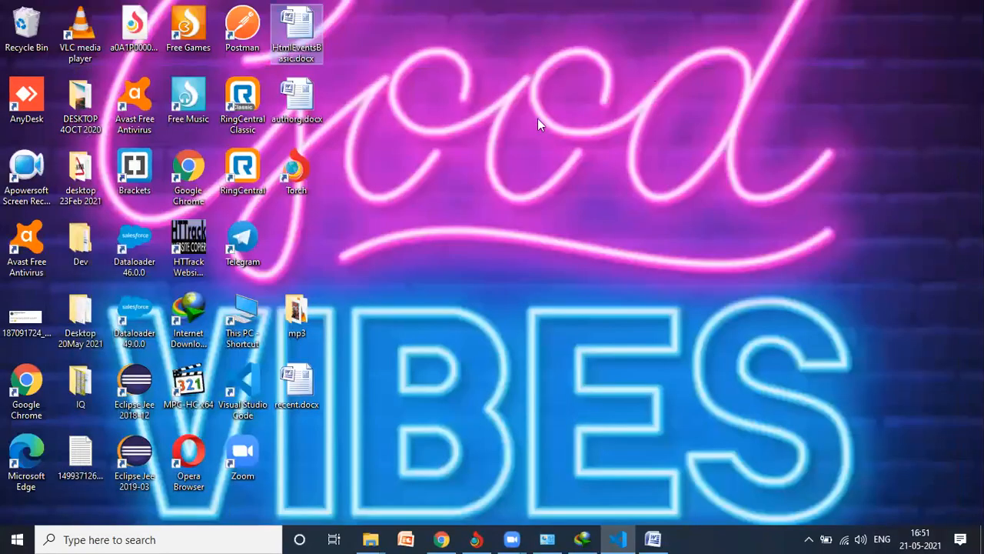
{"action": "left_click", "coordinate": [297, 42]}
{"action": "key", "text": "ctrl+c"}
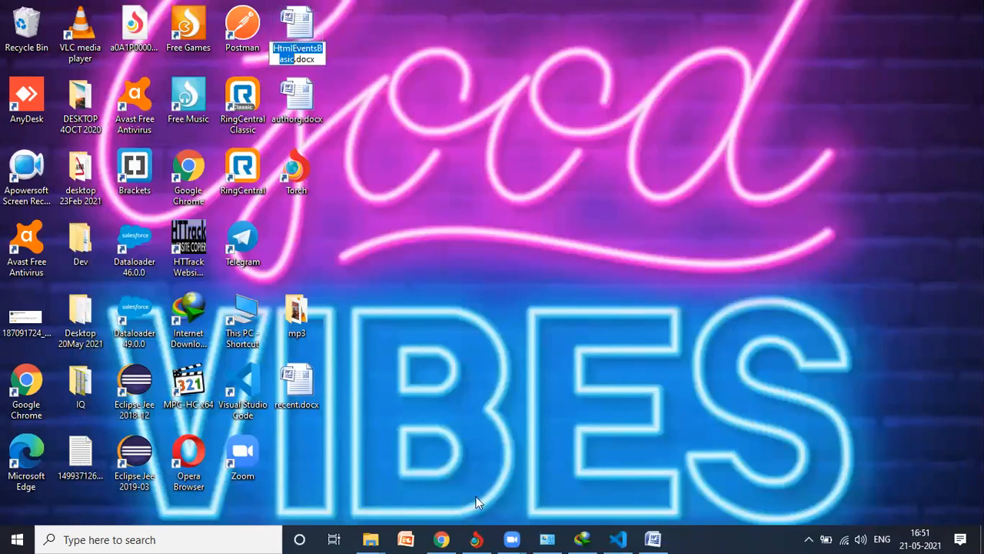
{"action": "left_click", "coordinate": [616, 539]}
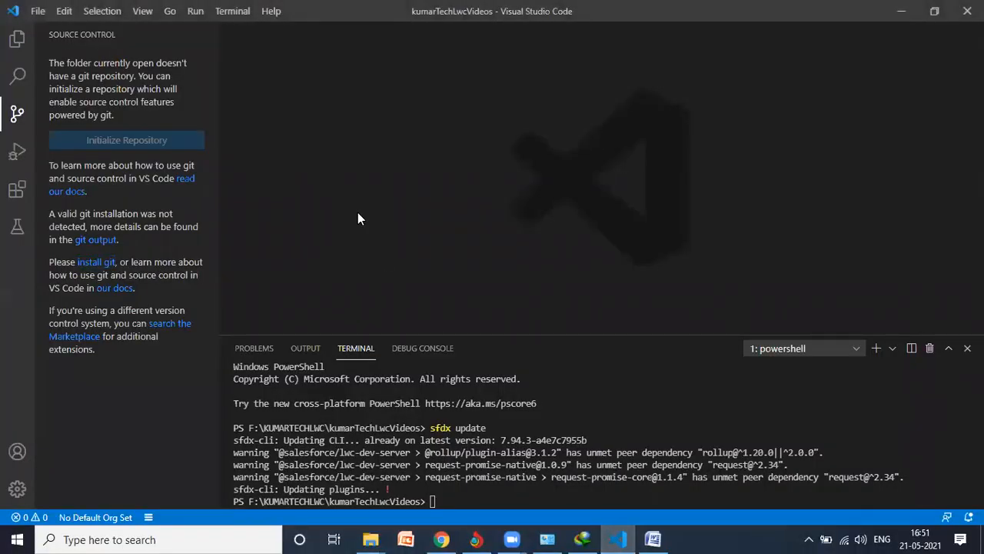
Run SFDX: Create Lightning Web Component with the filename HtmlEventsBasic in force-app\main\default\lwc, and dismiss the usage data notification.
{"action": "key", "text": "ctrl+shift+p"}
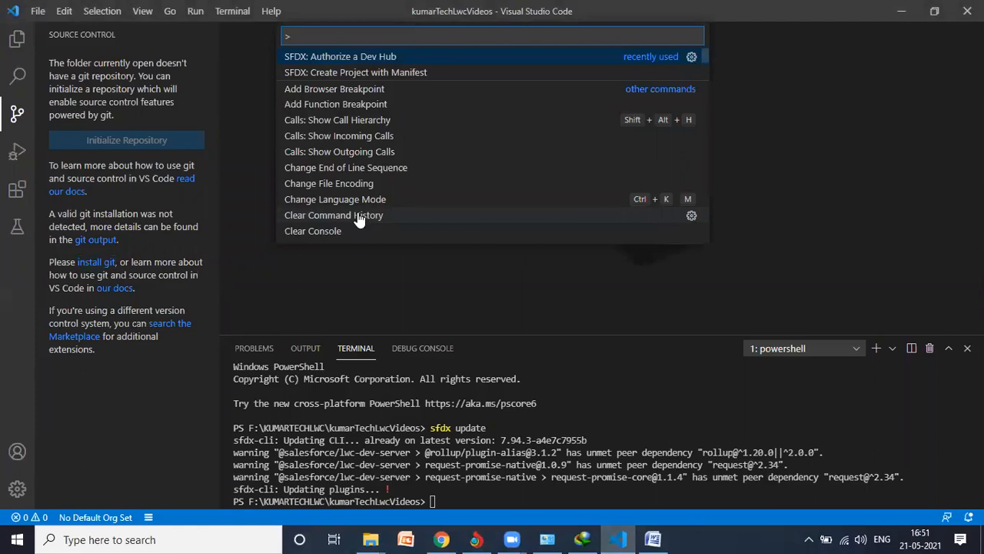
{"action": "type", "text": "cre"}
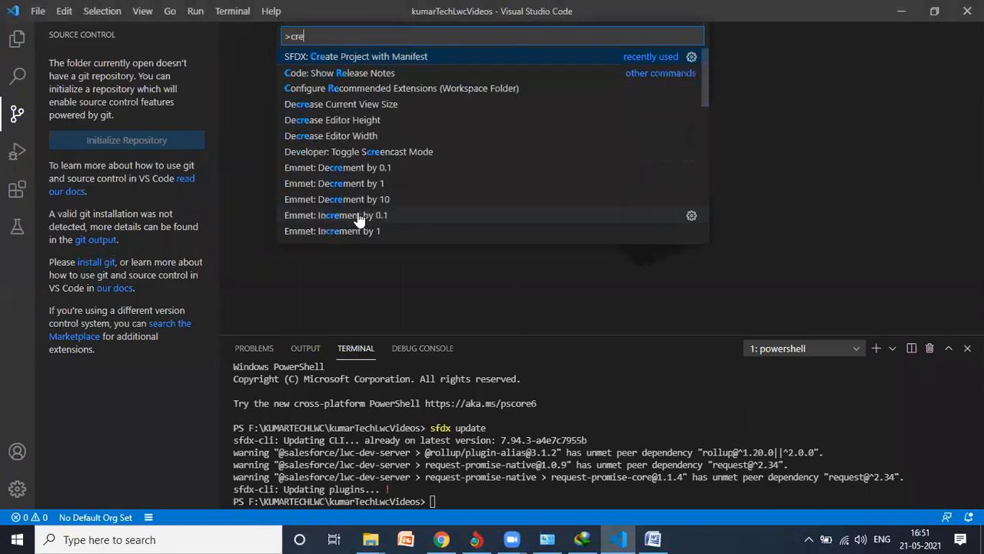
{"action": "type", "text": "ate a"}
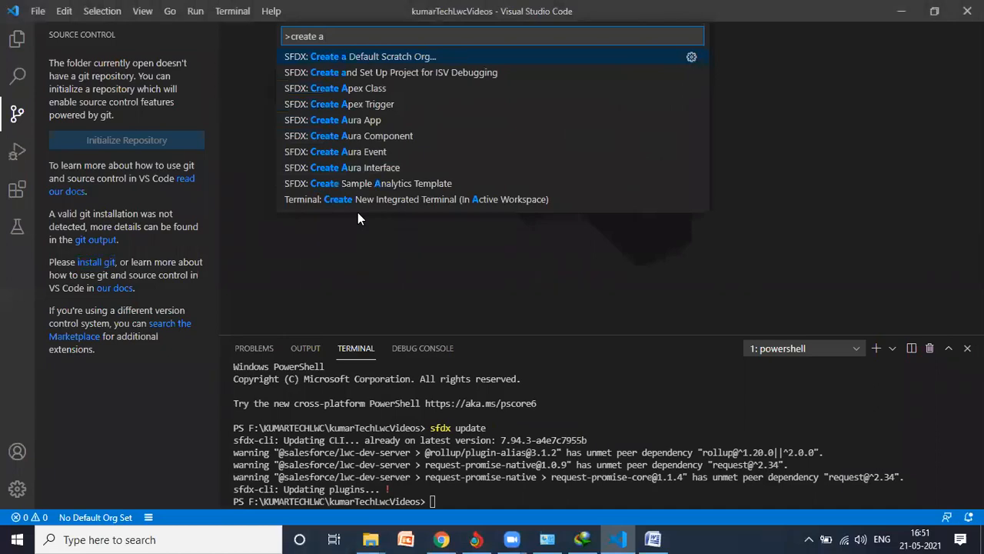
{"action": "key", "text": "BackSpace"}
{"action": "key", "text": "BackSpace"}
{"action": "type", "text": "w"}
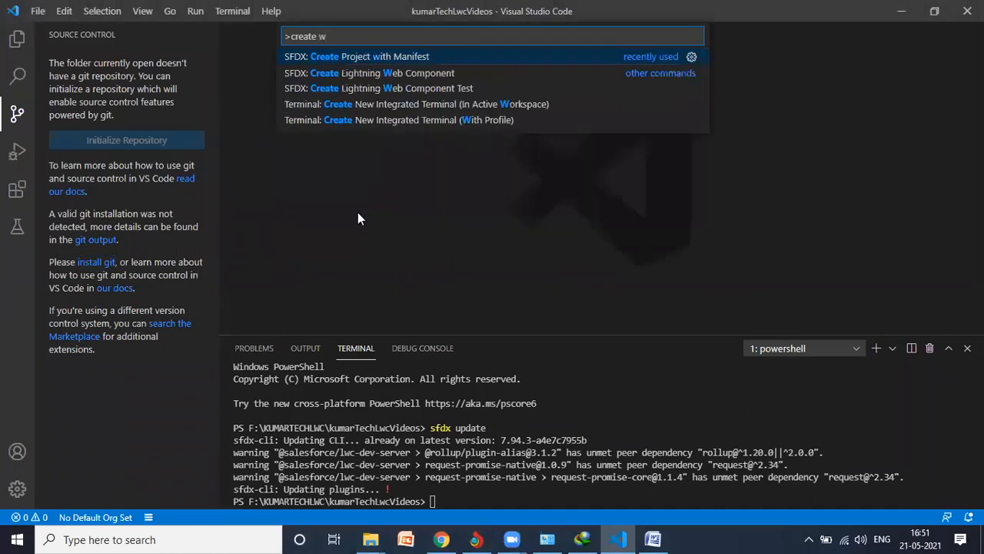
{"action": "key", "text": "Down"}
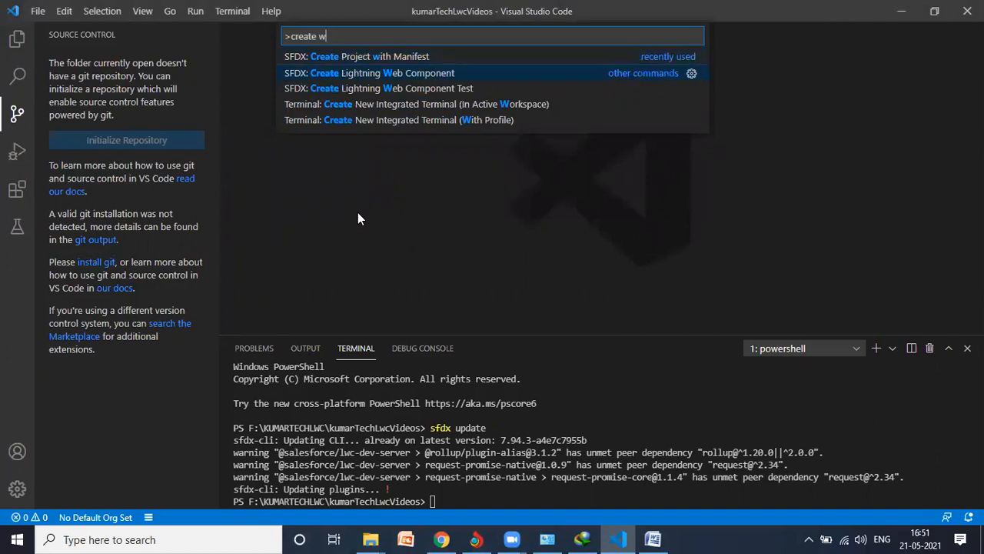
{"action": "key", "text": "Return"}
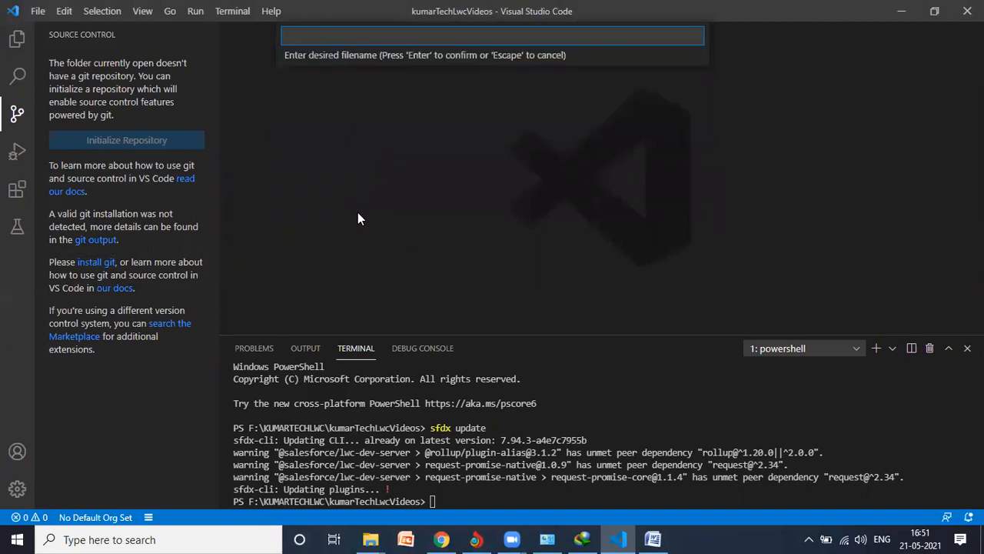
{"action": "key", "text": "ctrl+v"}
{"action": "key", "text": "Return"}
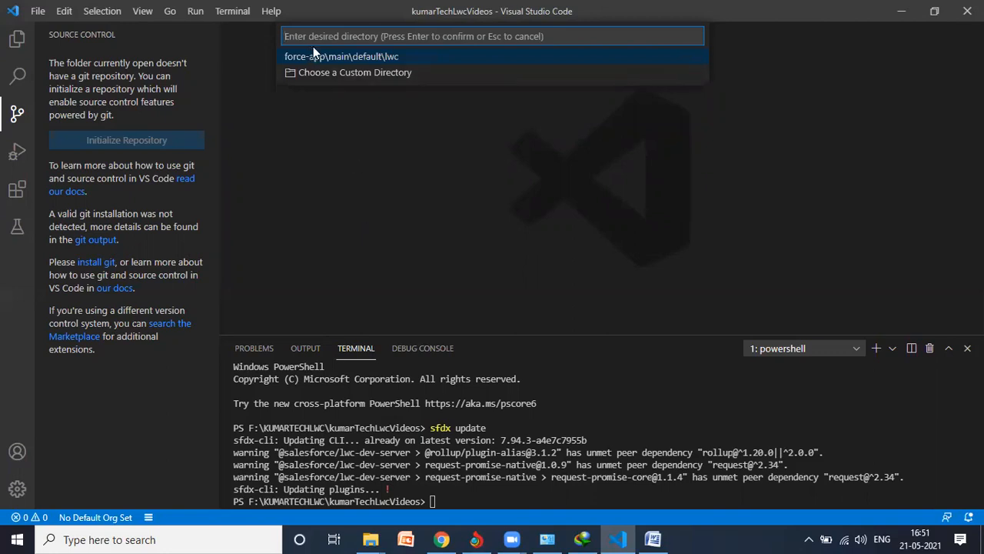
{"action": "left_click", "coordinate": [341, 57]}
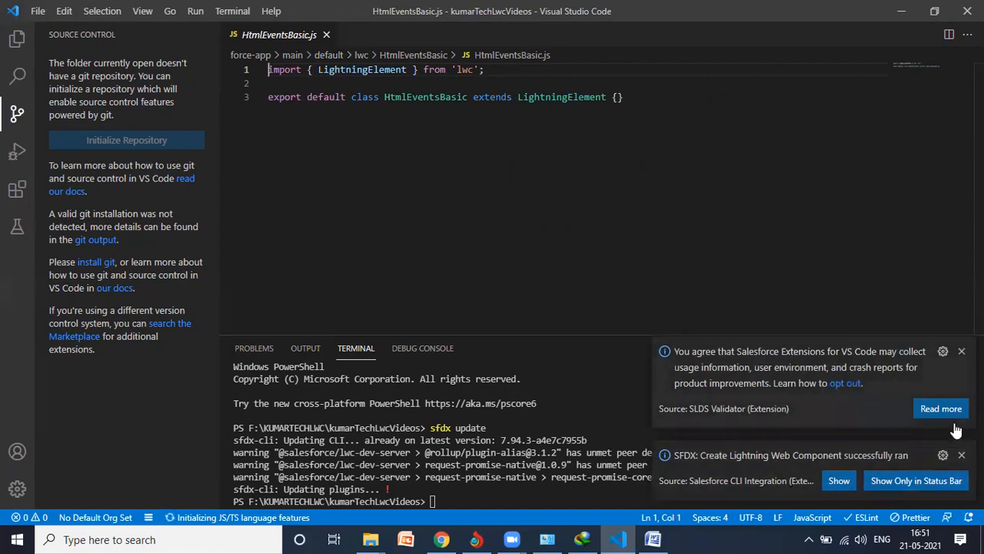
{"action": "left_click", "coordinate": [962, 351]}
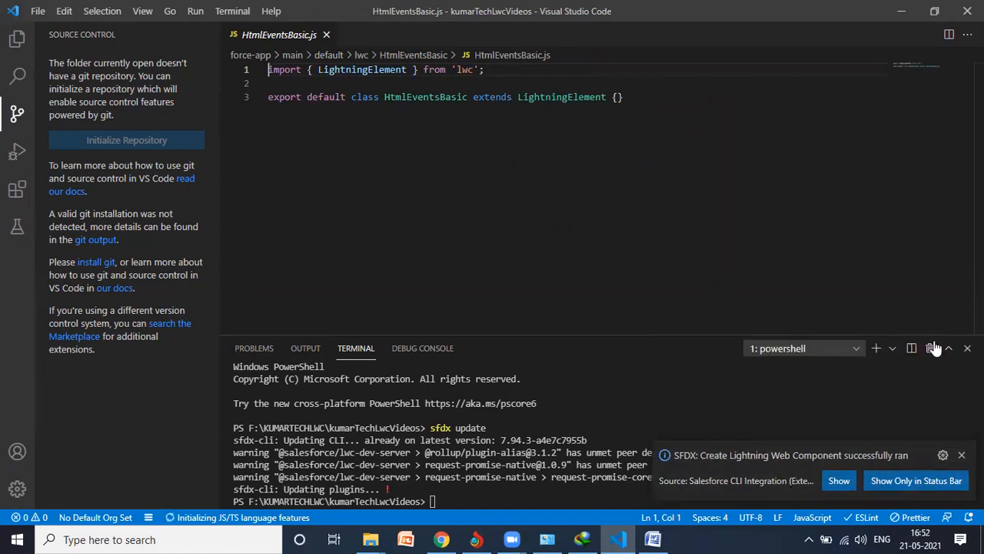
View the installed extensions, and open the component's htmlEventsBasic.html, htmlEventsBasic.js and htmlEventsBasic.js-meta.xml files from the lwc folder.
{"action": "left_click", "coordinate": [15, 191]}
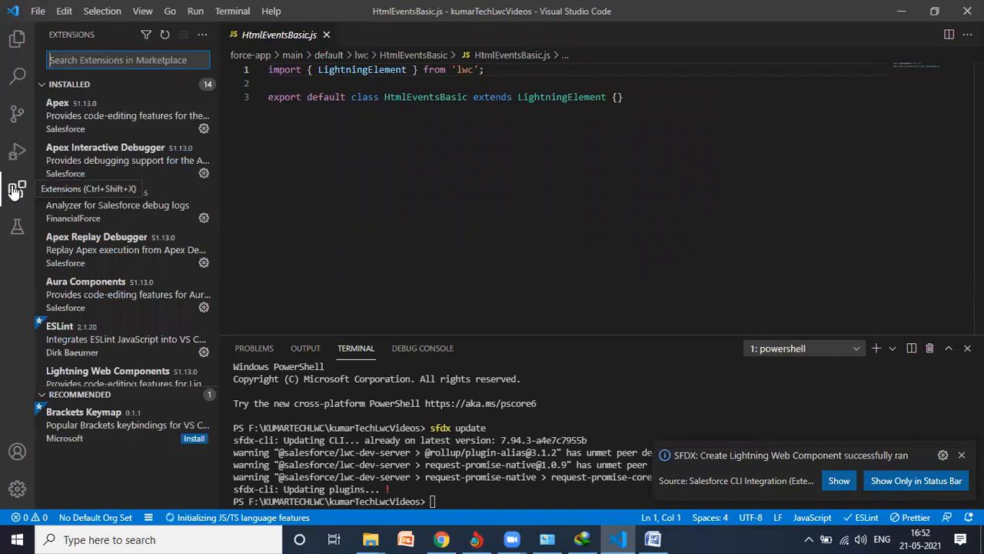
{"action": "left_click", "coordinate": [368, 248]}
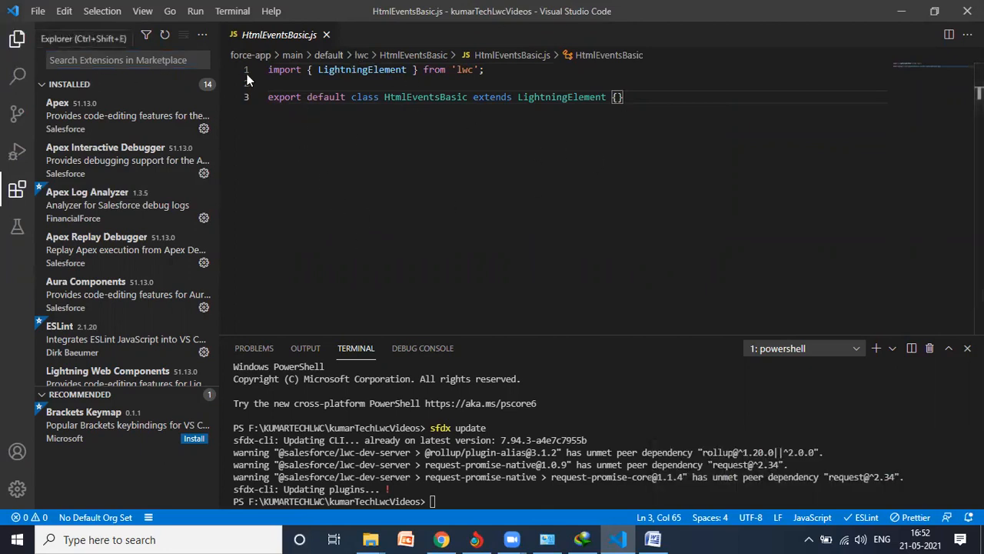
{"action": "left_click", "coordinate": [17, 39]}
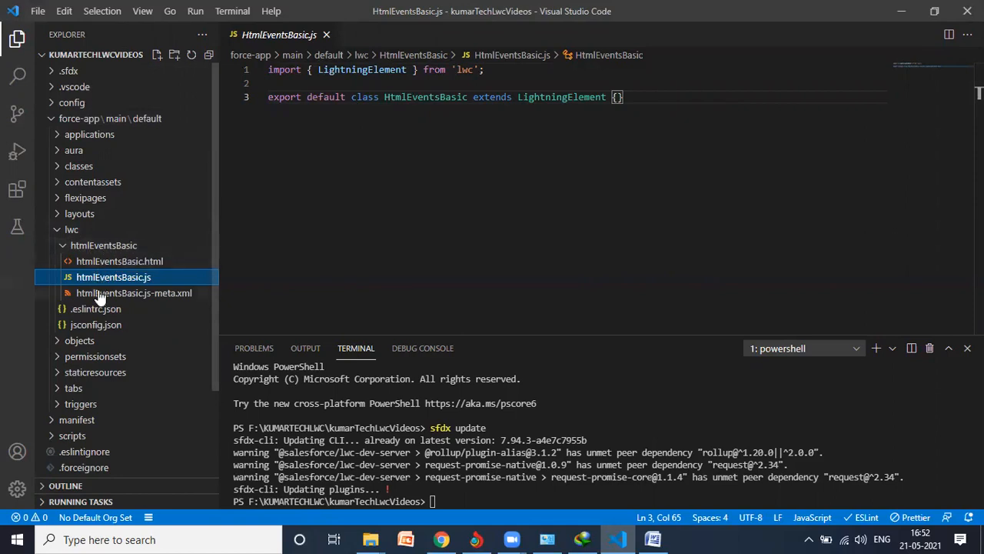
{"action": "left_click", "coordinate": [133, 264]}
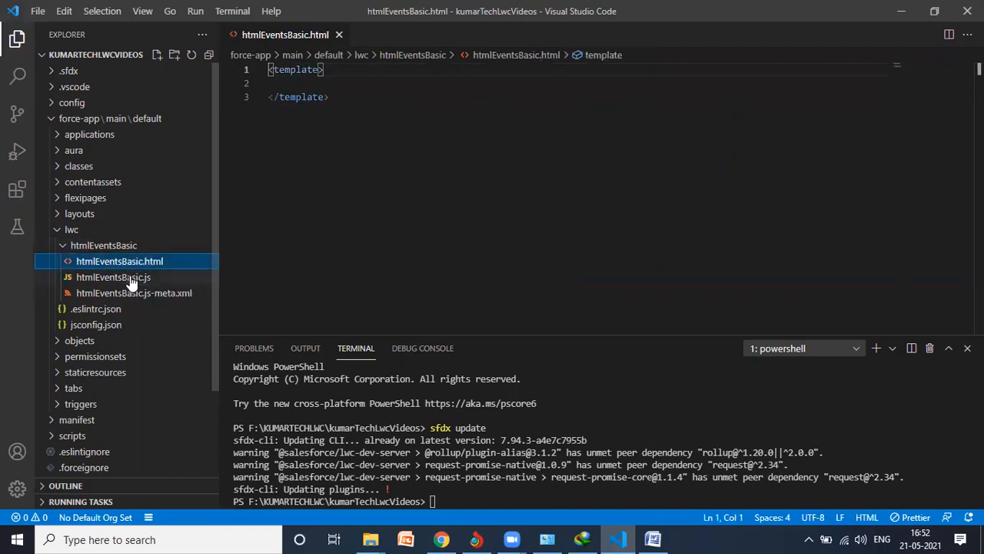
{"action": "left_click", "coordinate": [130, 280]}
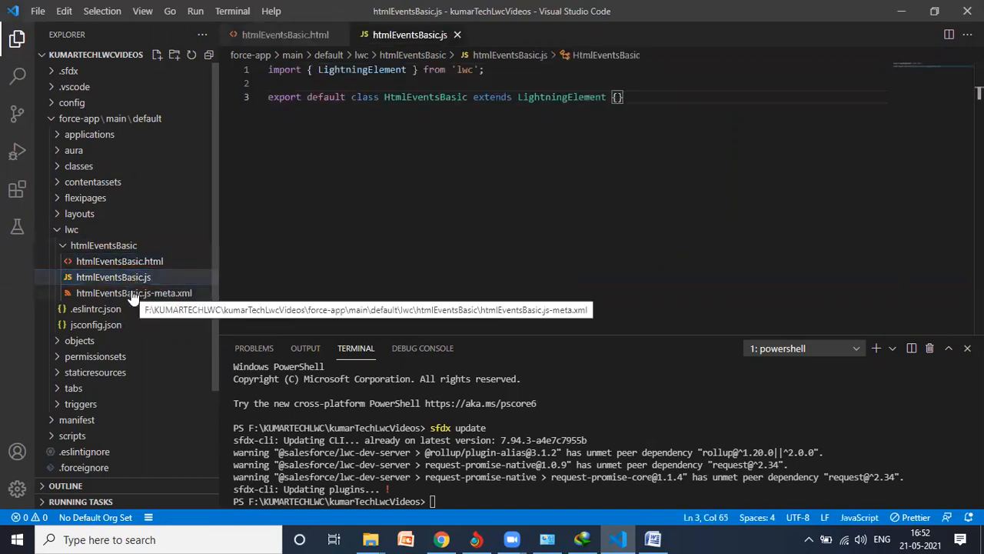
{"action": "left_click", "coordinate": [131, 293]}
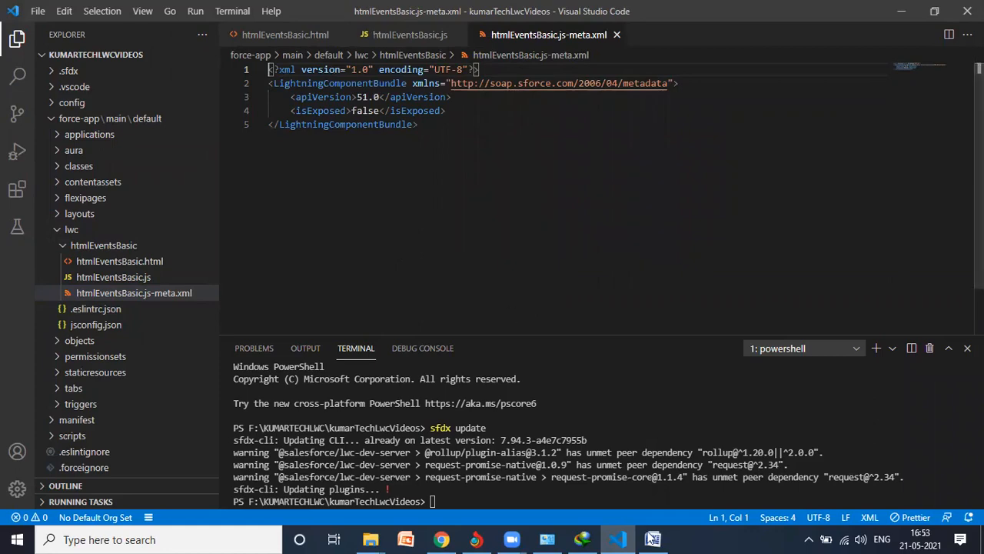
Switch to HtmlEventsBasic.docx in Word and copy the isExposed line and the targets block from the metadata XML on page 2.
{"action": "left_click", "coordinate": [652, 538]}
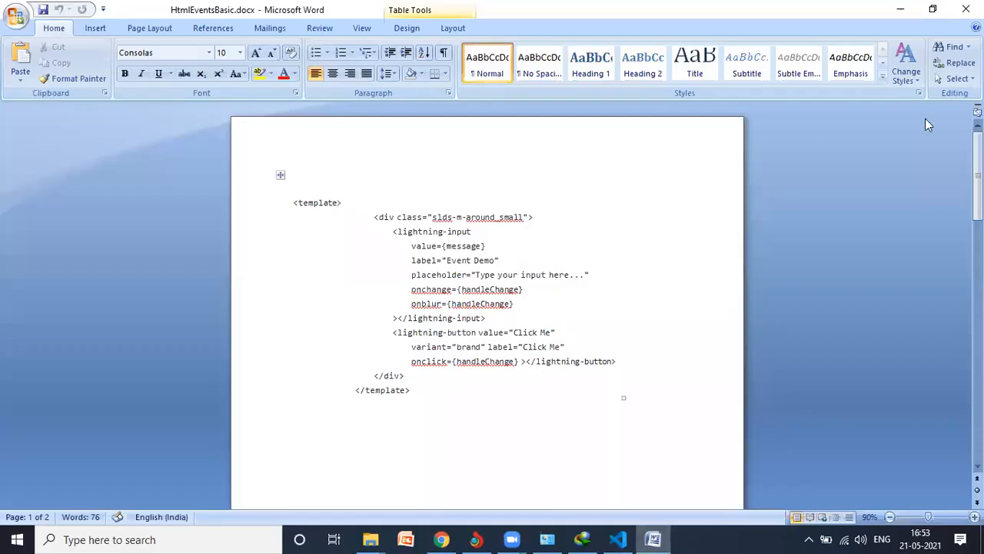
{"action": "scroll", "coordinate": [487, 308], "scroll_direction": "down", "scroll_amount": 15}
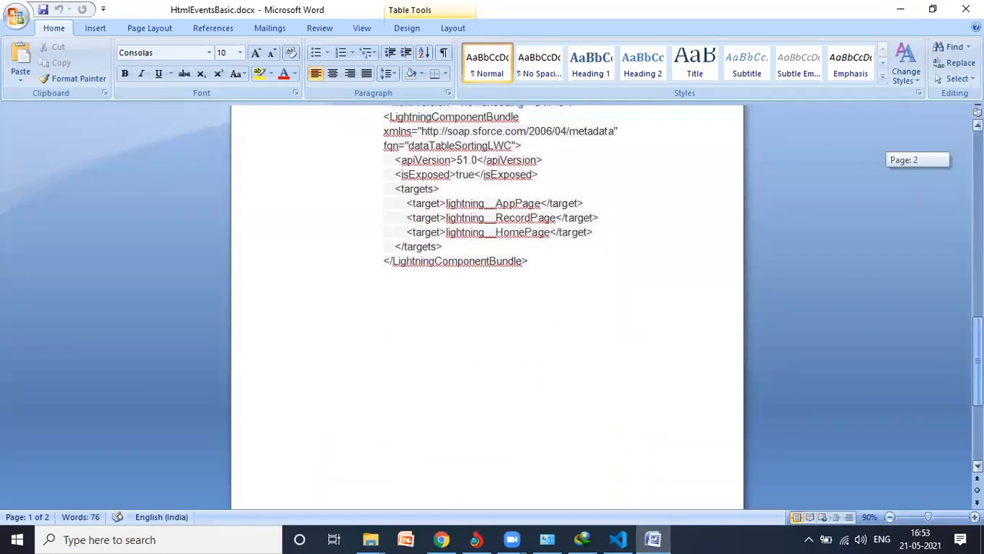
{"action": "left_click_drag", "start_coordinate": [978, 335], "coordinate": [978, 334]}
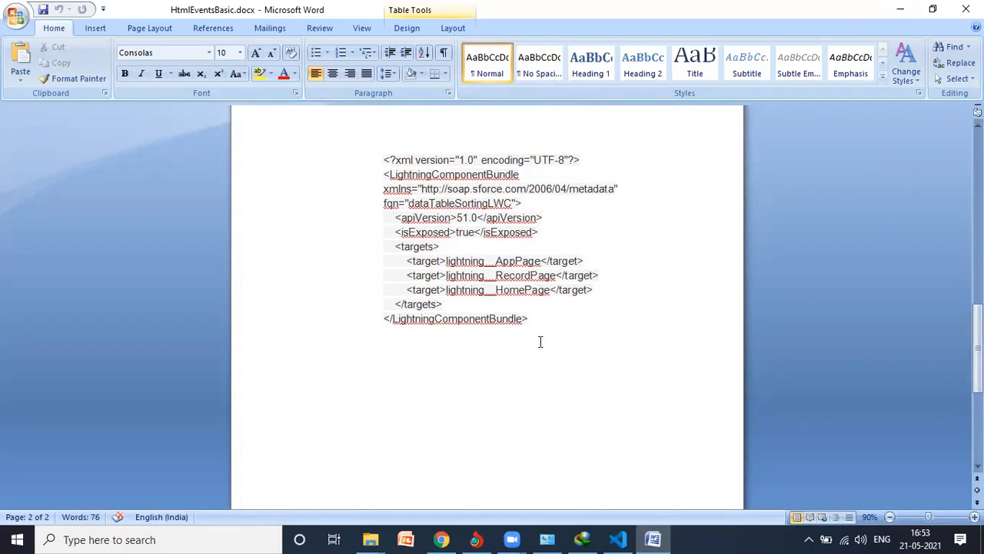
{"action": "left_click", "coordinate": [617, 539]}
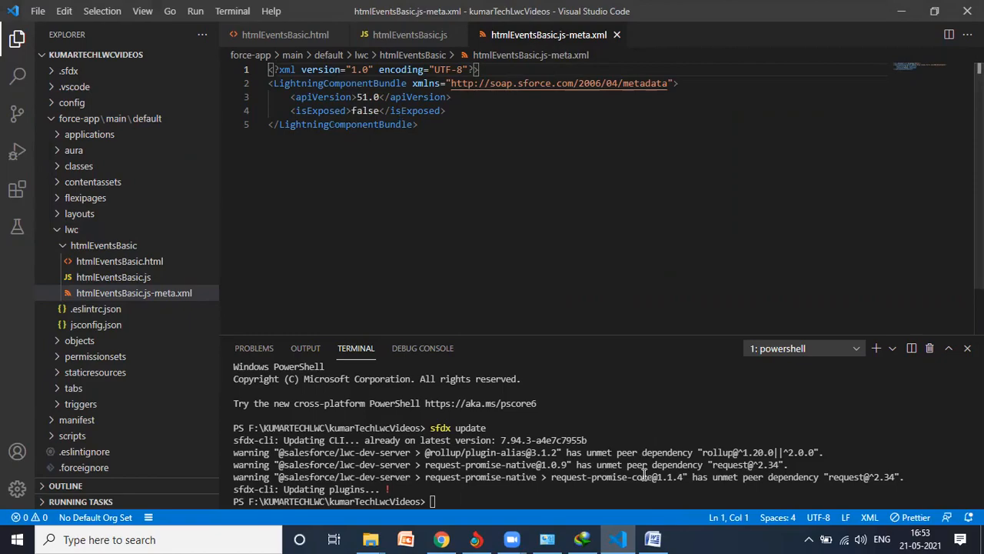
{"action": "left_click", "coordinate": [622, 538]}
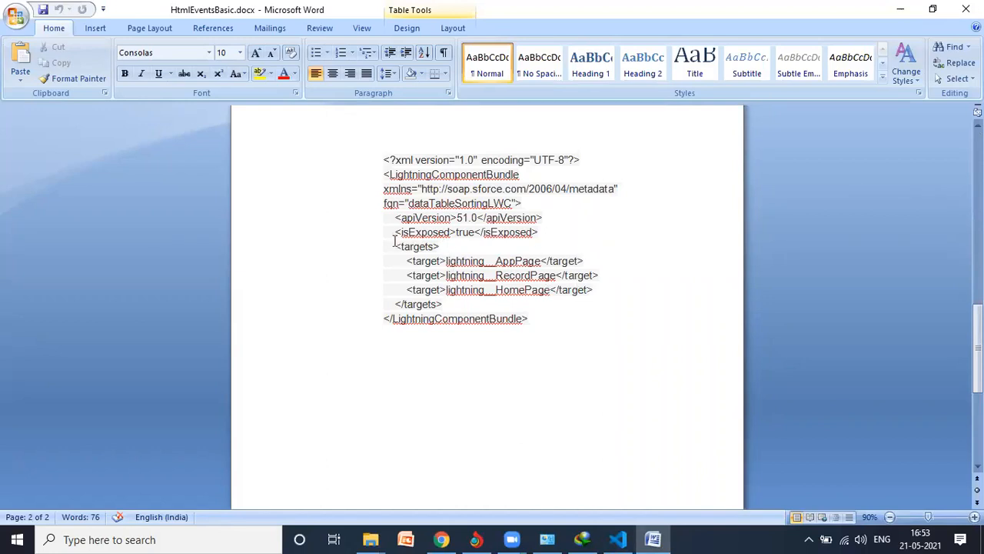
{"action": "left_click_drag", "start_coordinate": [388, 232], "coordinate": [442, 308]}
{"action": "key", "text": "ctrl+c"}
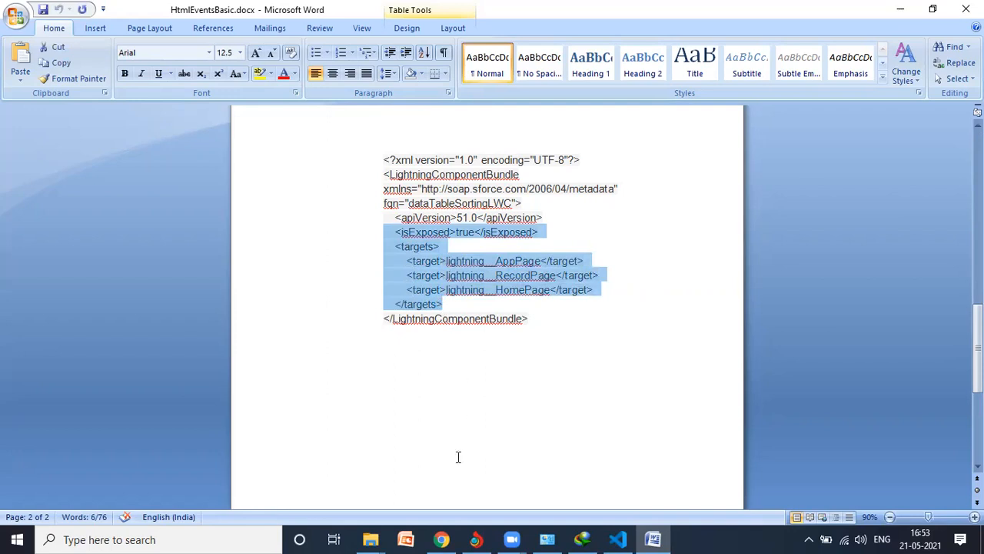
Replace the isExposed line in htmlEventsBasic.js-meta.xml with isExposed true and the AppPage, RecordPage and HomePage targets, and save the file.
{"action": "left_click", "coordinate": [619, 538]}
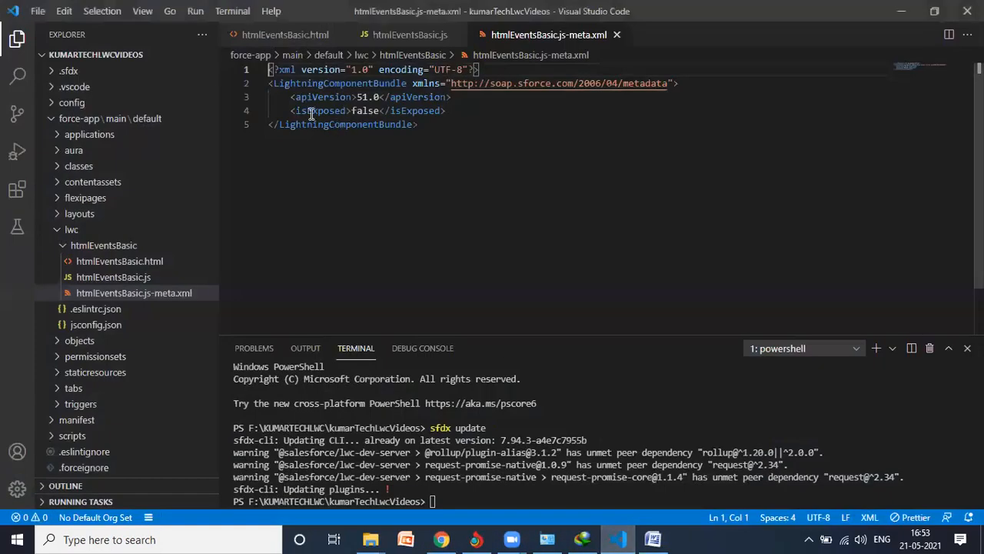
{"action": "left_click_drag", "start_coordinate": [289, 110], "coordinate": [449, 110]}
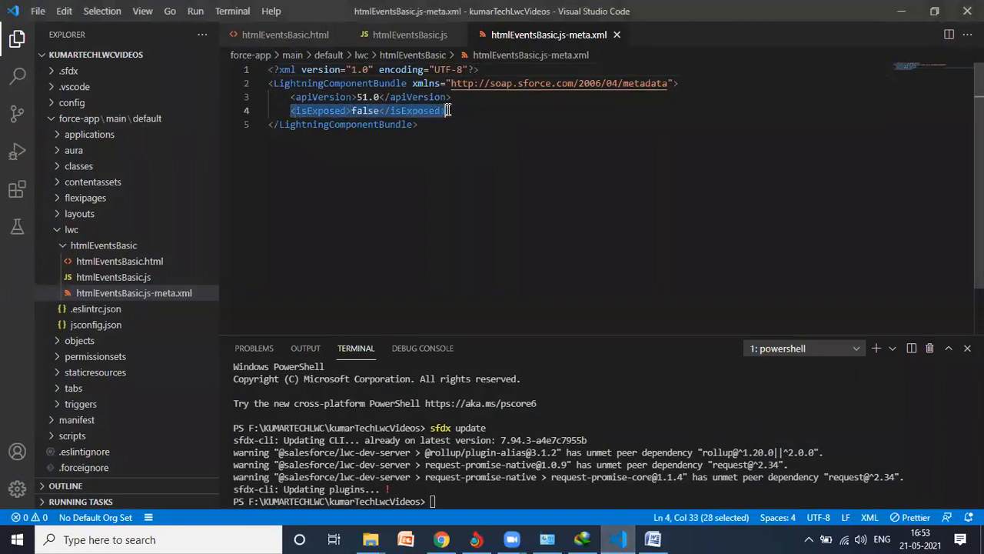
{"action": "key", "text": "ctrl+v"}
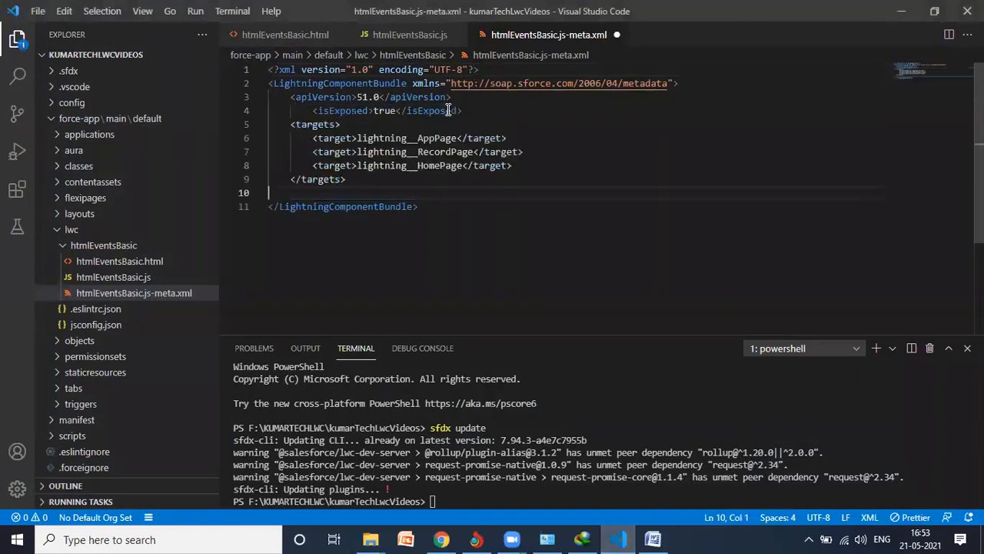
{"action": "key", "text": "BackSpace"}
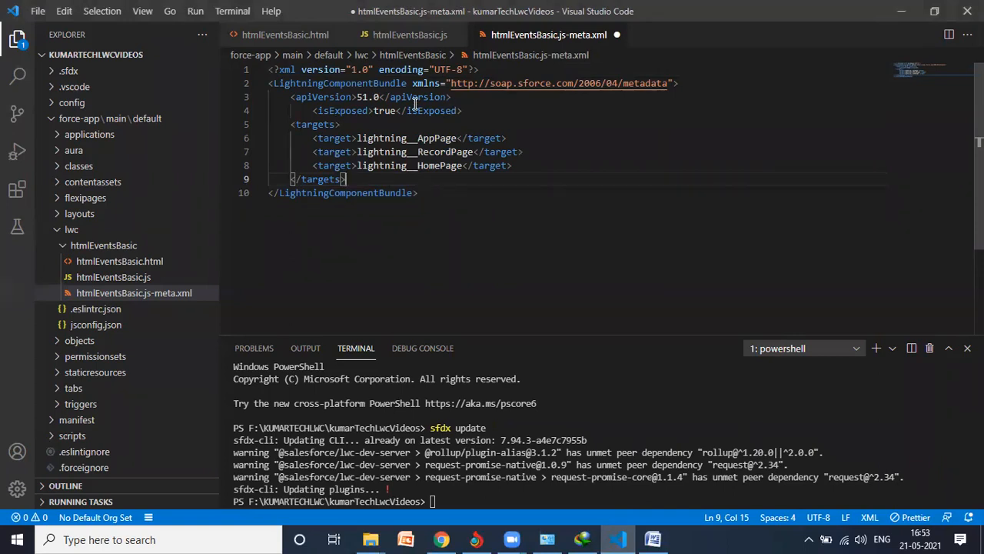
{"action": "left_click", "coordinate": [36, 12]}
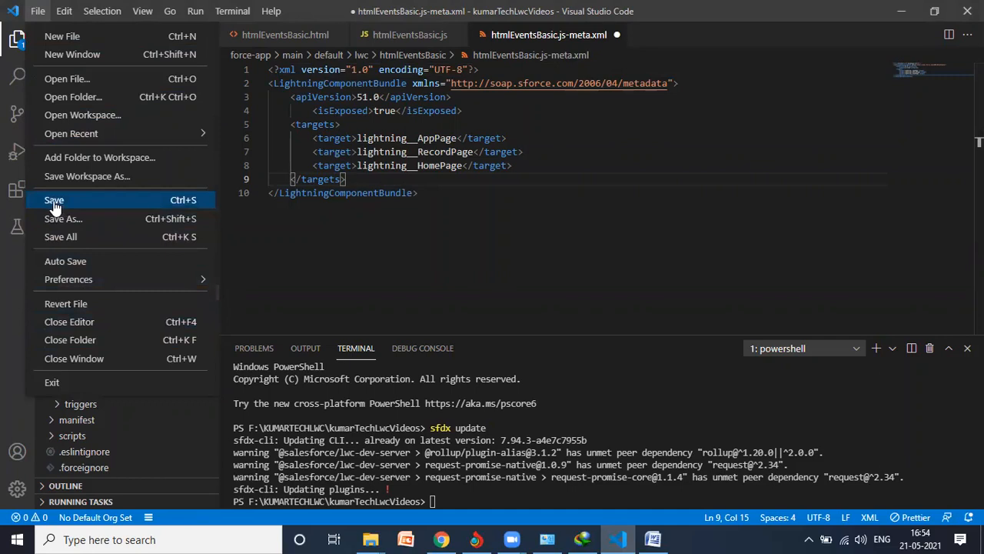
{"action": "left_click", "coordinate": [119, 200]}
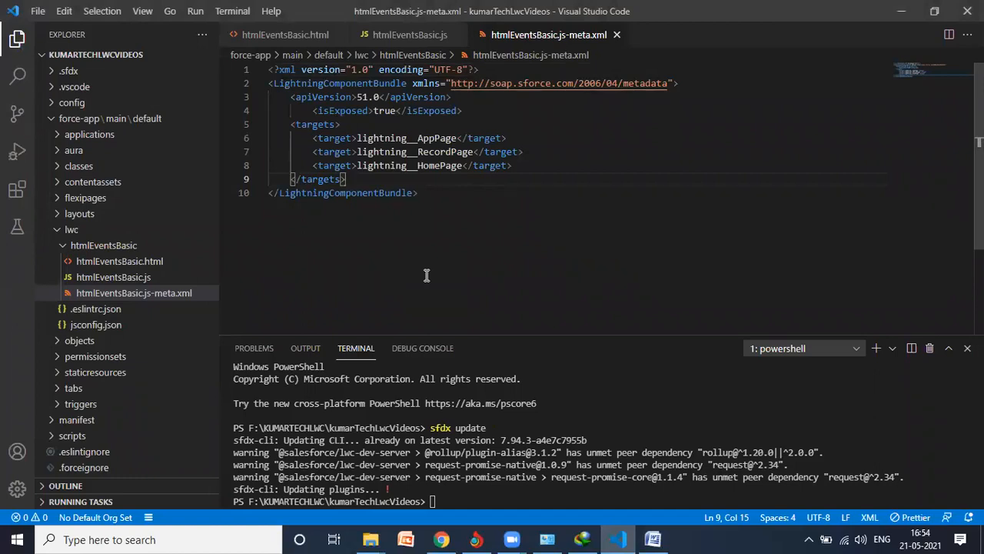
{"action": "right_click", "coordinate": [492, 241]}
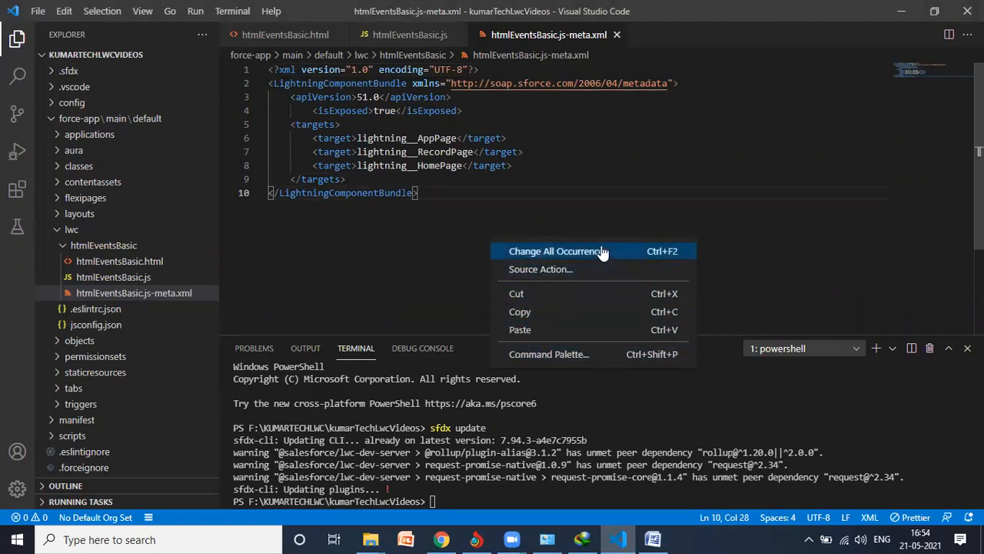
{"action": "left_click", "coordinate": [379, 288]}
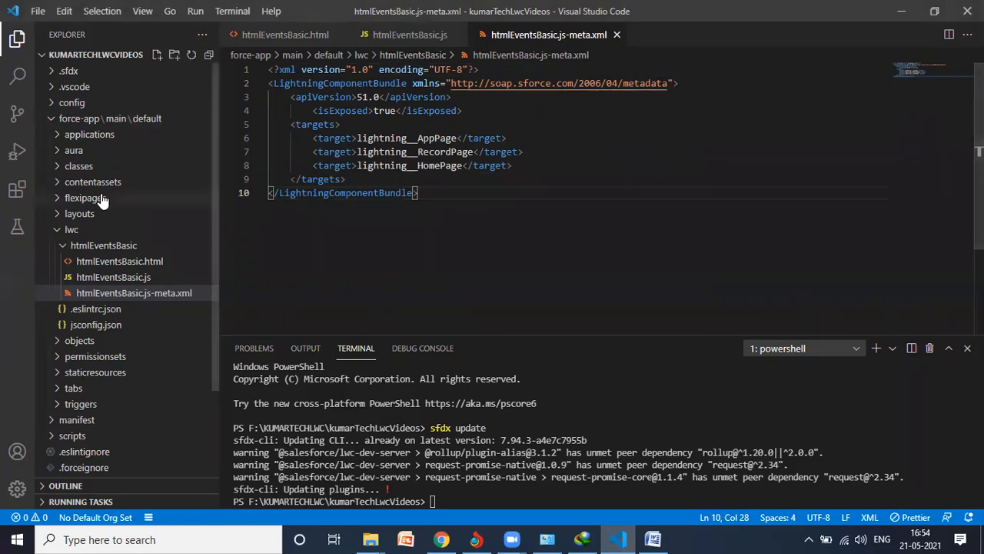
{"action": "right_click", "coordinate": [108, 246]}
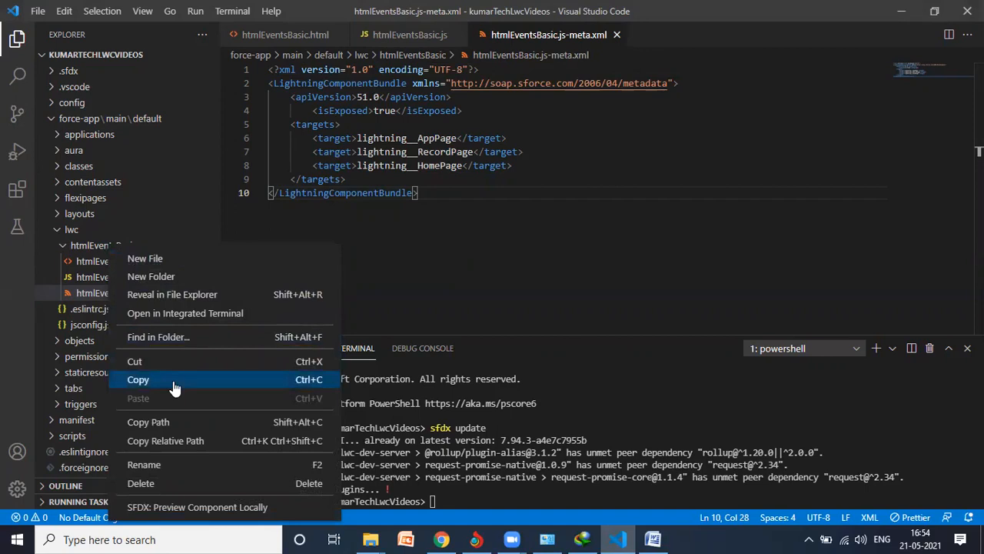
{"action": "left_click", "coordinate": [482, 252]}
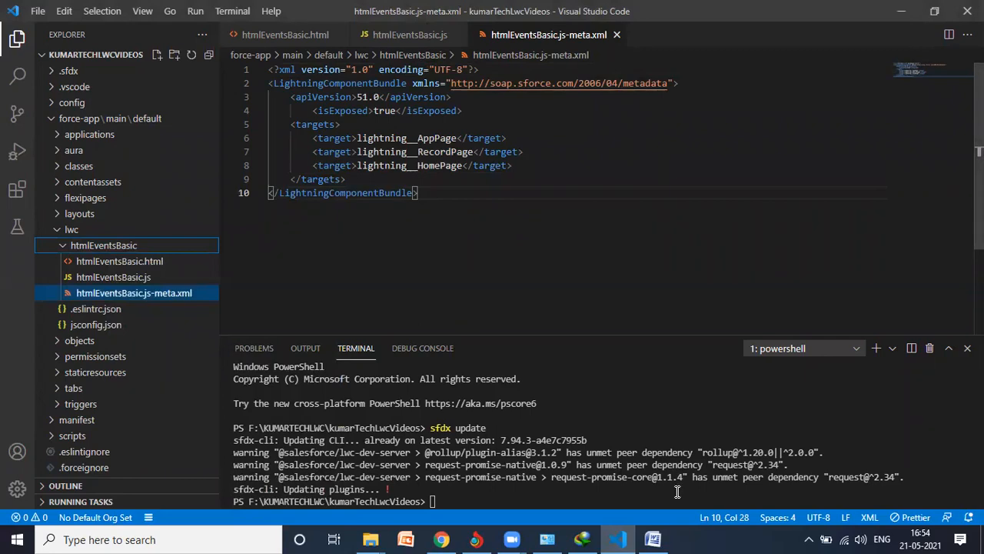
Switch to HtmlEventsBasic.docx in Word and copy the slds-m-around_small div block from inside the template on page 1.
{"action": "left_click", "coordinate": [663, 538]}
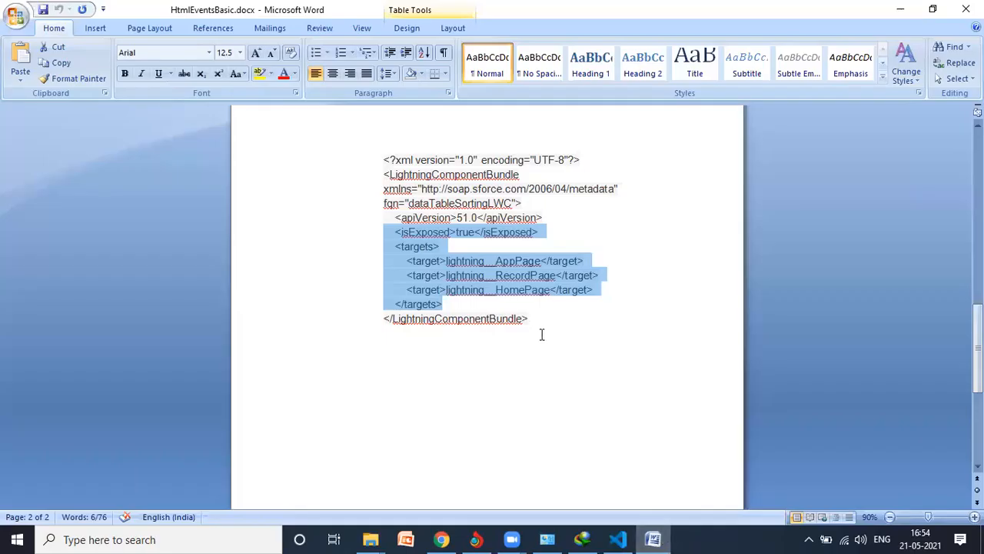
{"action": "left_click_drag", "start_coordinate": [978, 377], "coordinate": [977, 198]}
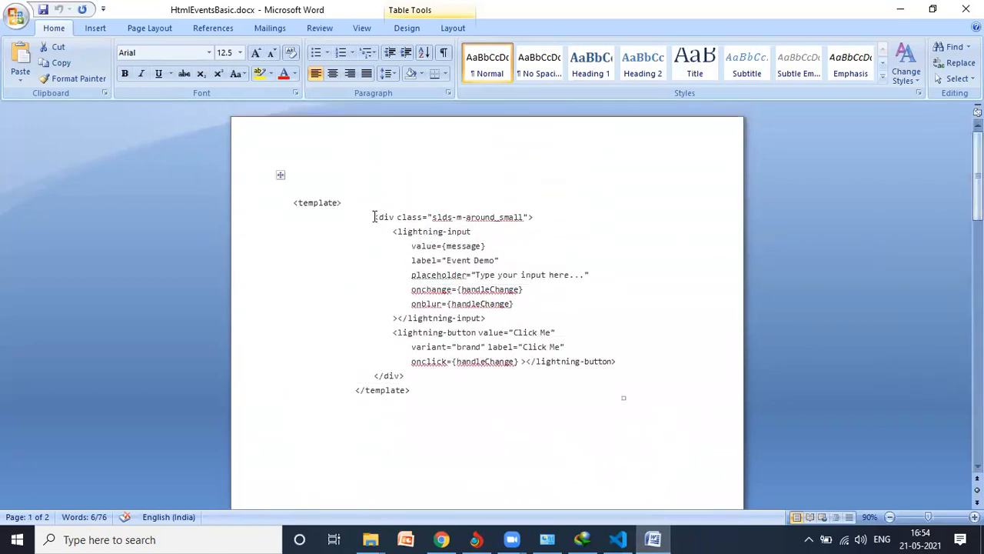
{"action": "left_click_drag", "start_coordinate": [375, 217], "coordinate": [406, 375]}
{"action": "key", "text": "ctrl+c"}
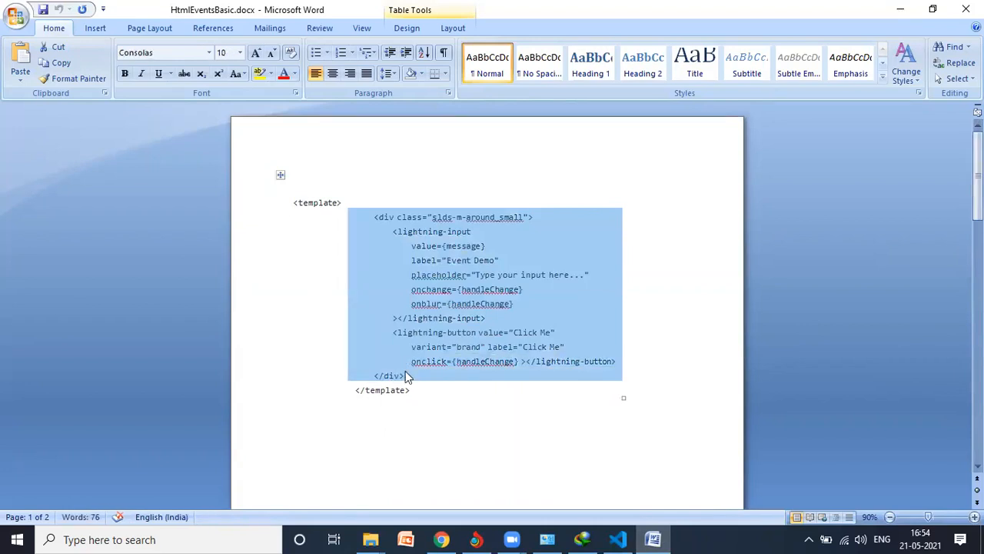
Return to Visual Studio Code, paste the copied div block between the template tags of htmlEventsBasic.html without a trailing blank line, and save the file.
{"action": "left_click", "coordinate": [624, 538]}
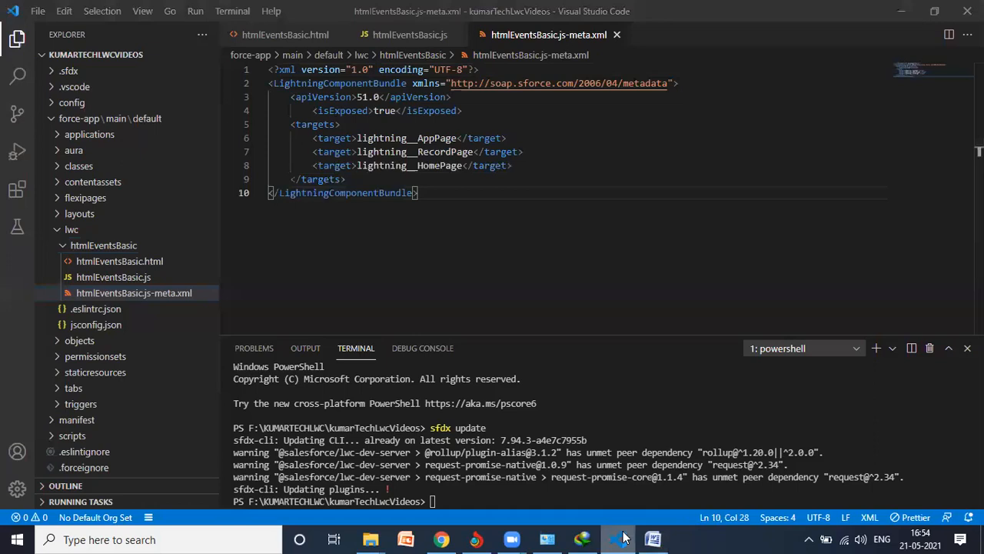
{"action": "left_click", "coordinate": [285, 36]}
{"action": "left_click", "coordinate": [287, 83]}
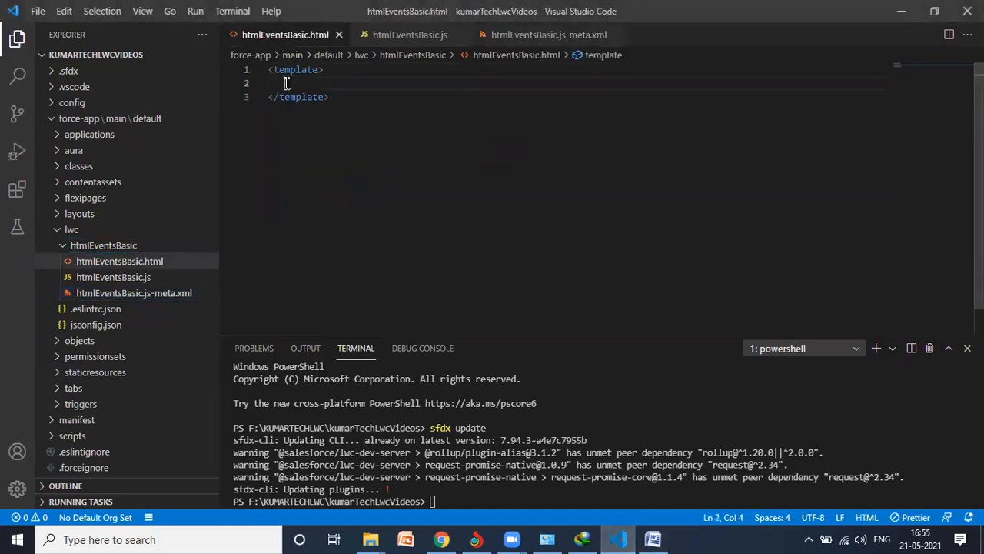
{"action": "key", "text": "ctrl+v"}
{"action": "key", "text": "ctrl+s"}
{"action": "key", "text": "BackSpace"}
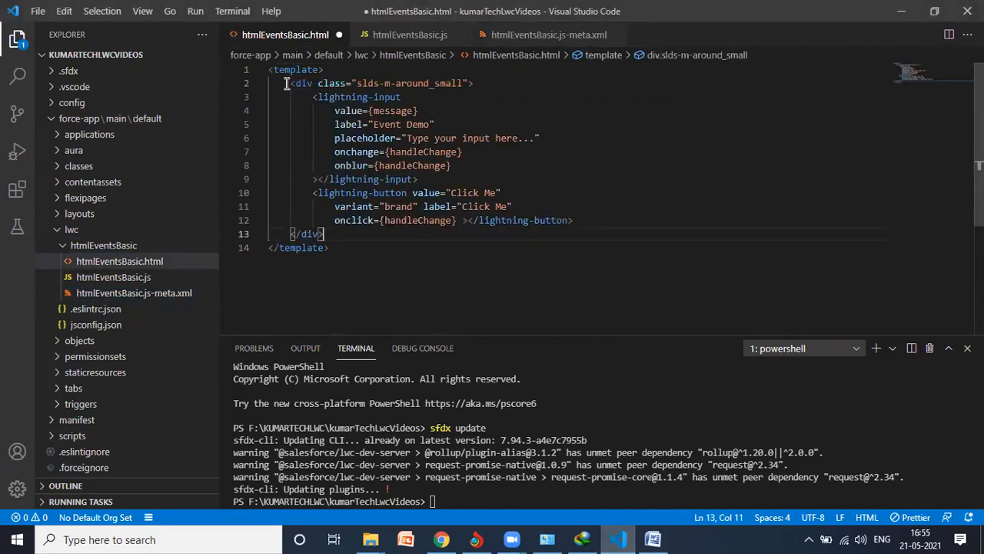
{"action": "key", "text": "ctrl+s"}
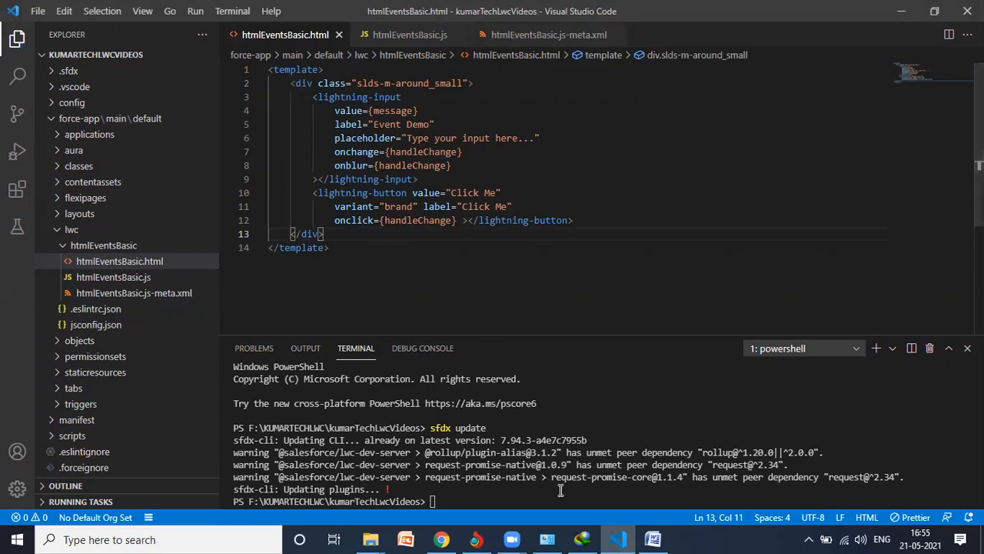
Try to paste the whole JavaScript code block from HtmlEventsBasic.docx in Word below the class in htmlEventsBasic.js, and undo the paste.
{"action": "left_click", "coordinate": [654, 538]}
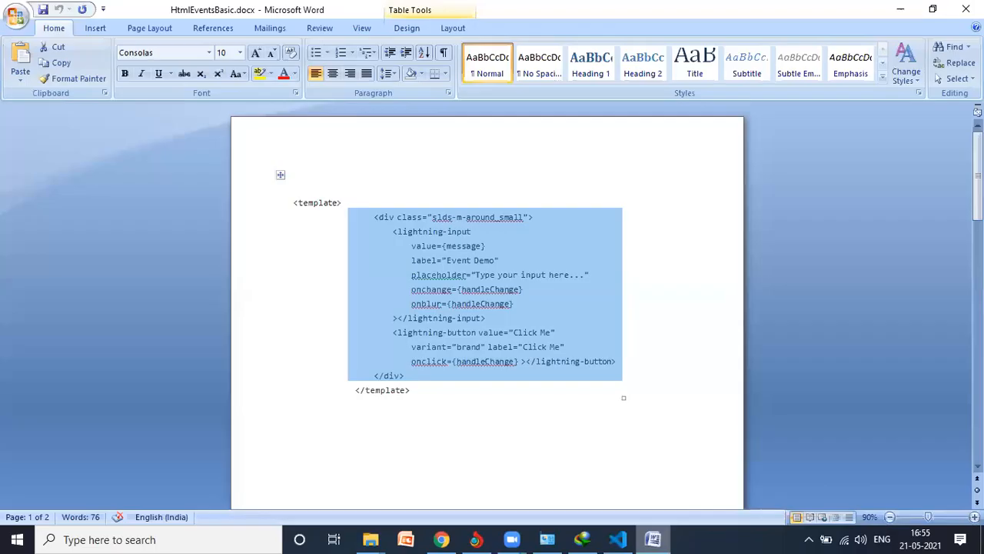
{"action": "left_click_drag", "start_coordinate": [978, 175], "coordinate": [978, 244]}
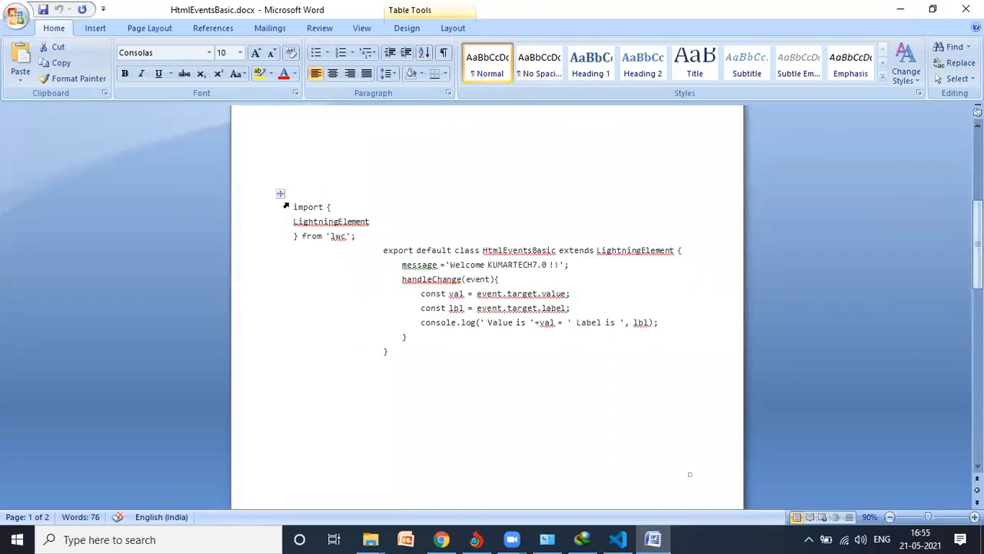
{"action": "left_click_drag", "start_coordinate": [293, 207], "coordinate": [446, 355]}
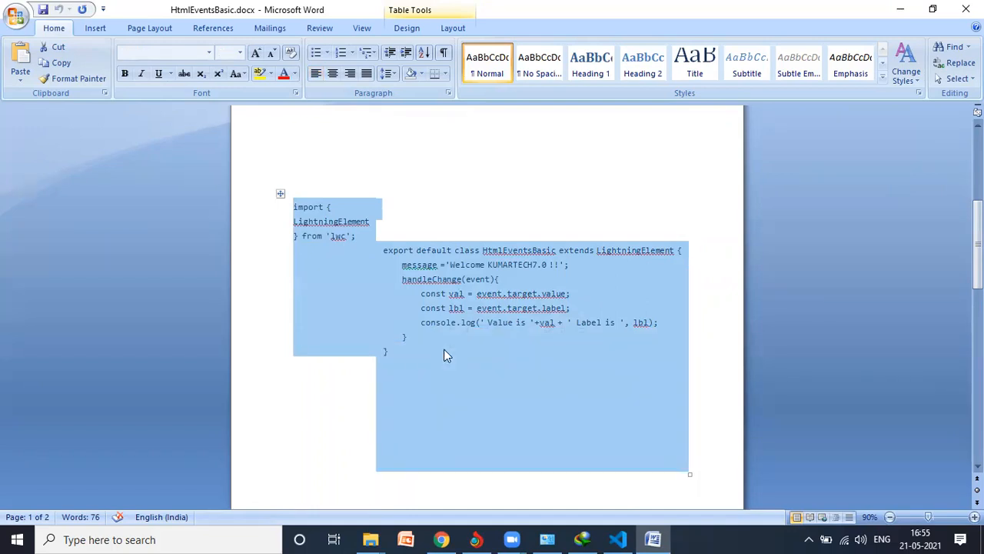
{"action": "key", "text": "alt+Tab"}
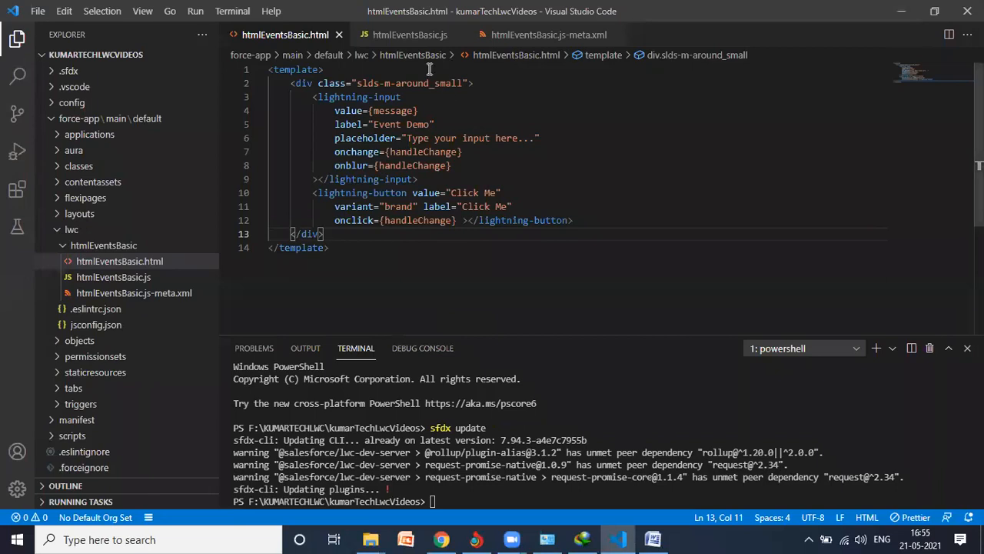
{"action": "left_click", "coordinate": [401, 35]}
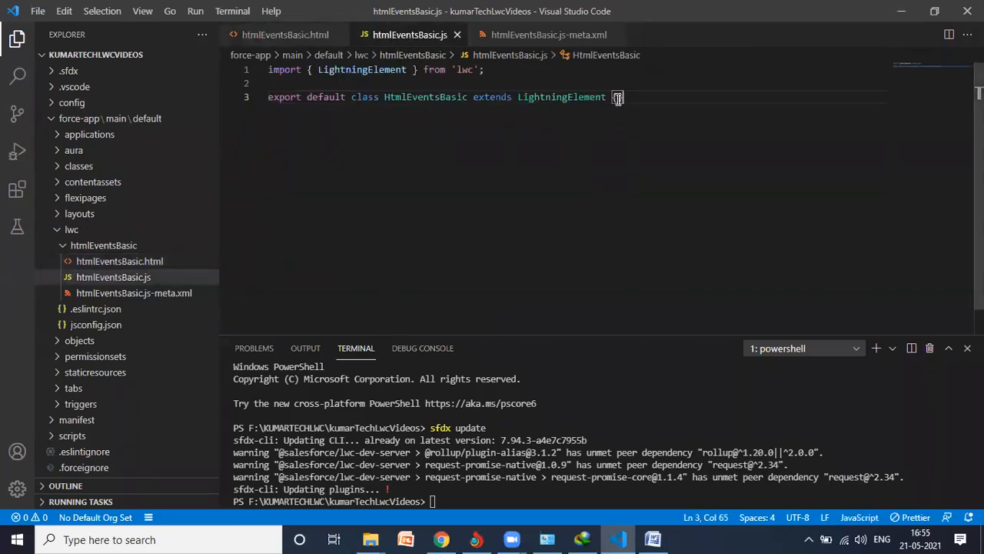
{"action": "key", "text": "Return"}
{"action": "key", "text": "Return"}
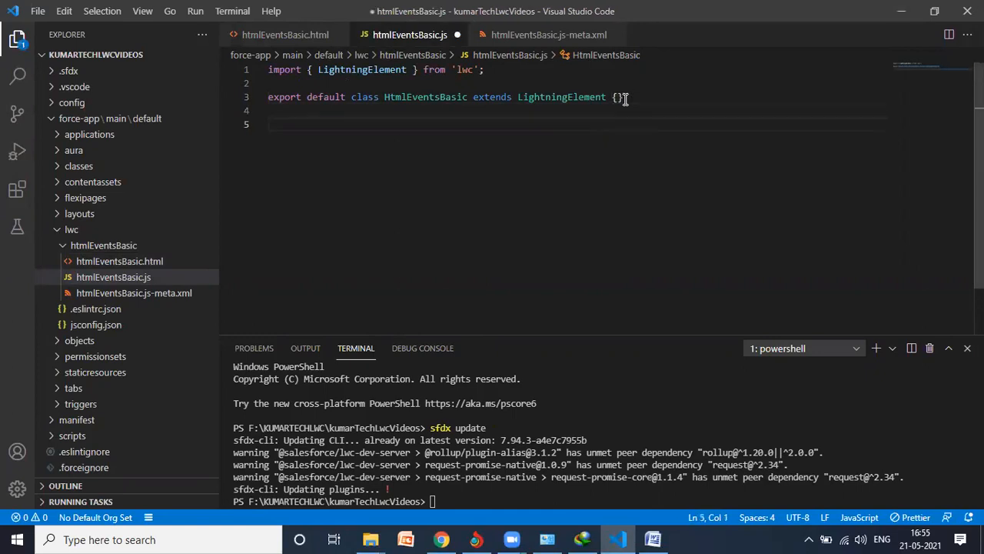
{"action": "type", "text": "<?xml version=\"1.0\" encoding=\"UTF-8\"?> <LightningComponentBundle xmlns=\"http://soap.sforce.com/2006/04/metadata\" fqn=\"dataTableSortingLWC\">     <apiVersion>51.0</apiVersion>     <isExposed>true</isExposed>     <targets>         <target>lightning__AppPage</target>         <target>lightning__RecordPage</target>         <target>lightning__HomePage</target>     </targets> </LightningComponentBundle>"}
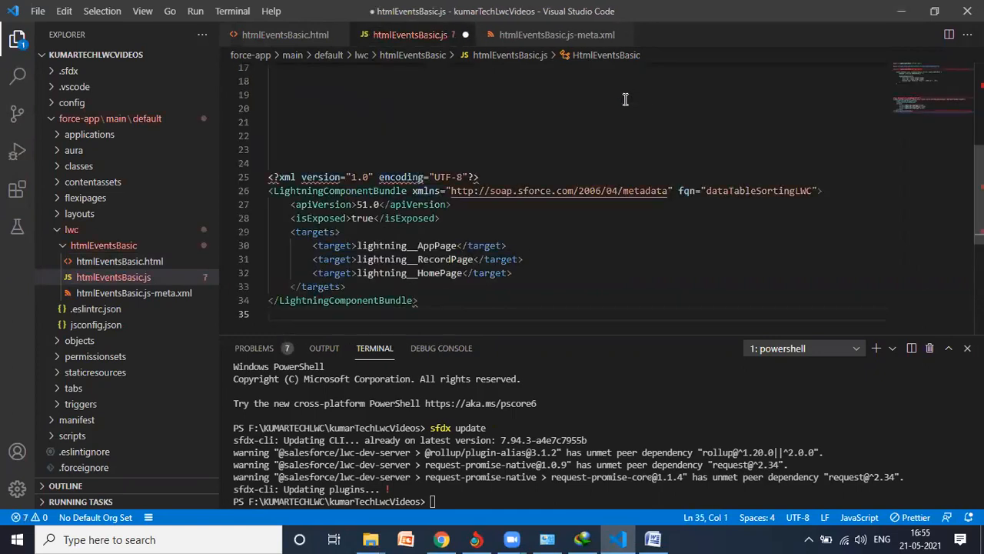
{"action": "key", "text": "ctrl+z"}
{"action": "key", "text": "ctrl+Home"}
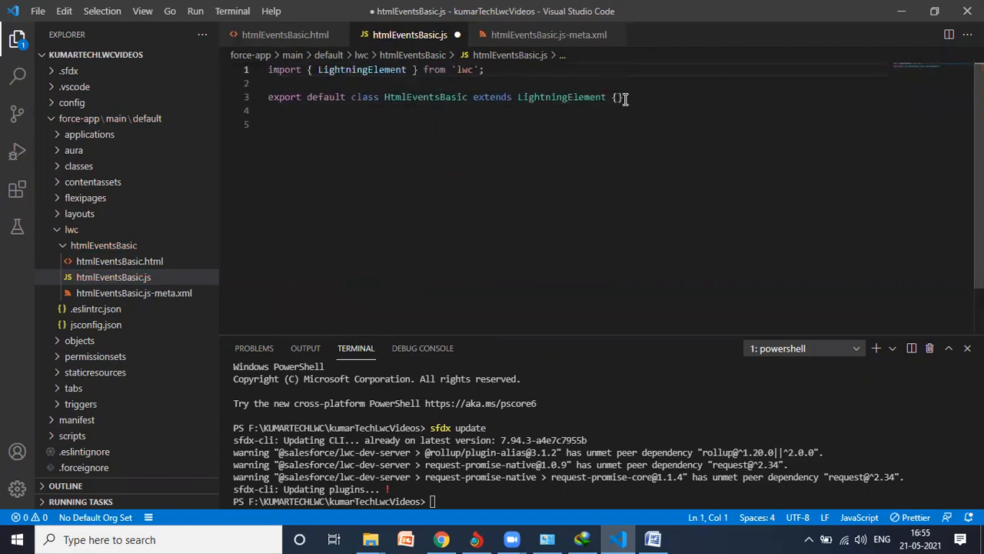
Switch to HtmlEventsBasic.docx in Word and copy only the message property and the handleChange function from the JavaScript class.
{"action": "left_click", "coordinate": [652, 538]}
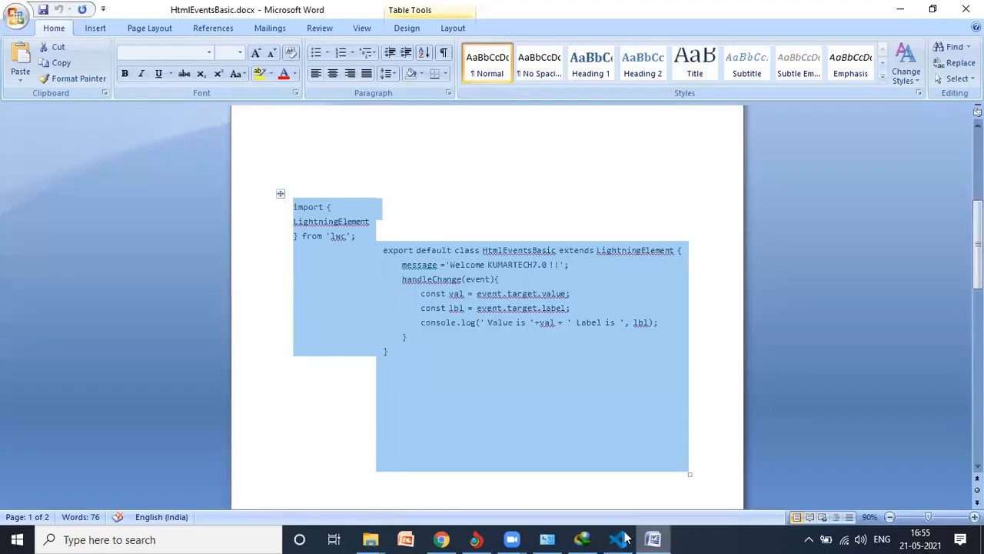
{"action": "left_click", "coordinate": [315, 323]}
{"action": "left_click_drag", "start_coordinate": [400, 264], "coordinate": [409, 342]}
{"action": "key", "text": "ctrl+c"}
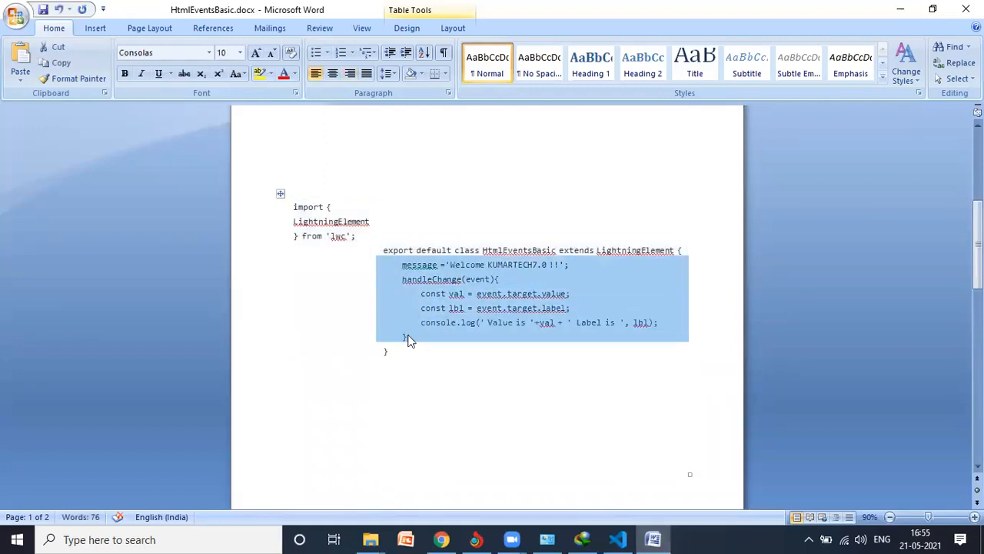
Return to Visual Studio Code, add blank lines between the HtmlEventsBasic class braces in htmlEventsBasic.js, and paste the message property and handleChange function there.
{"action": "key", "text": "alt+Tab"}
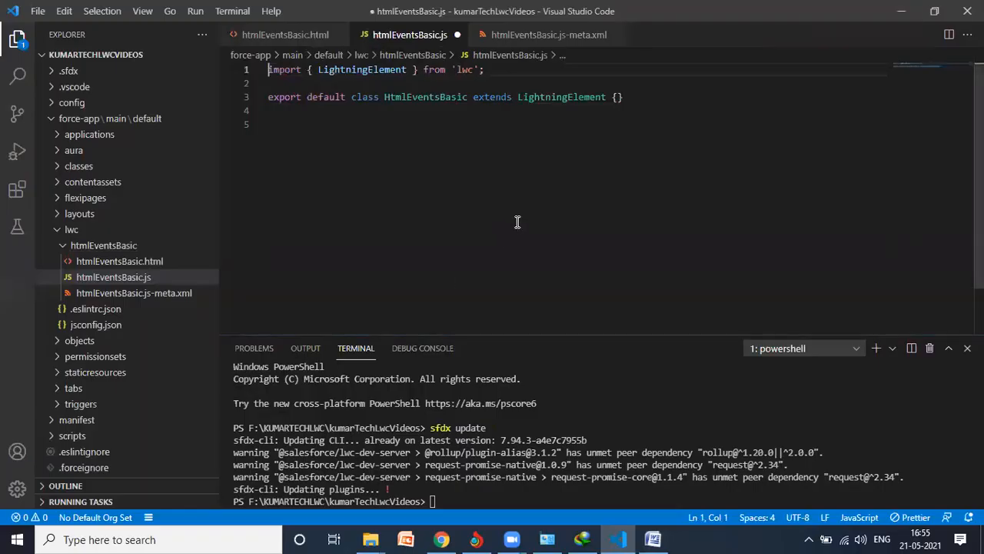
{"action": "left_click", "coordinate": [615, 97]}
{"action": "key", "text": "Return"}
{"action": "key", "text": "Return"}
{"action": "key", "text": "Return"}
{"action": "key", "text": "Up"}
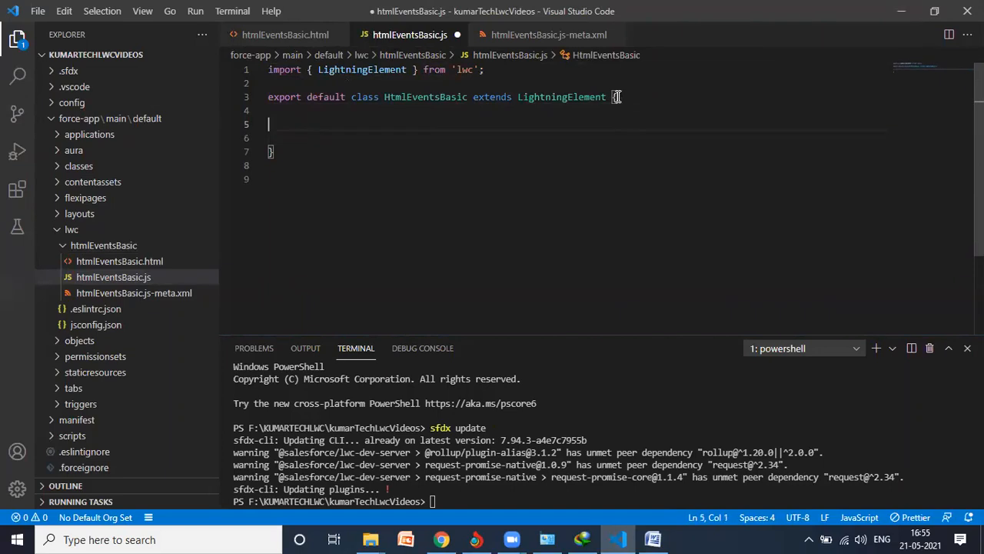
{"action": "key", "text": "ctrl+v"}
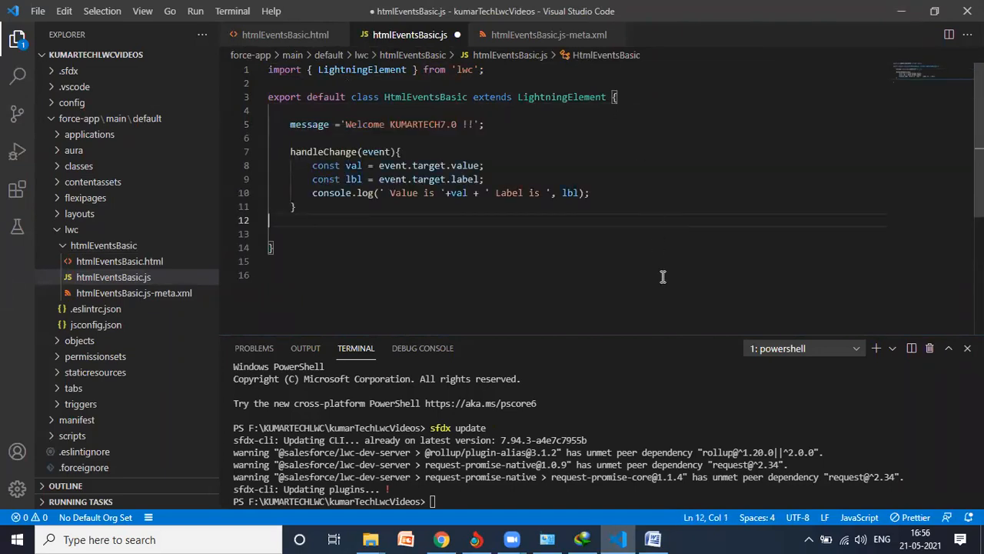
Switch to the Salesforce org in Chrome, open the personal settings of the user profile, and check the username under Personal Information.
{"action": "left_click", "coordinate": [452, 538]}
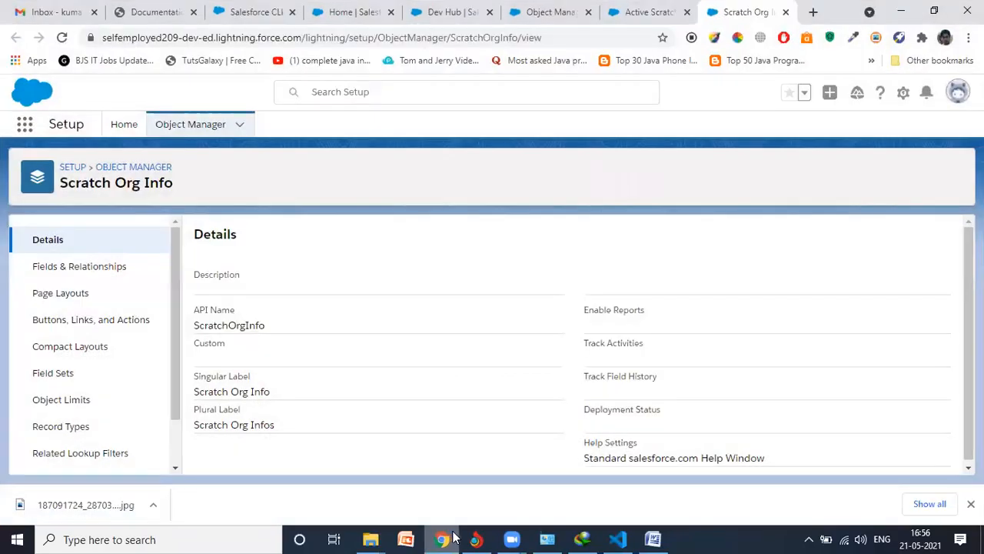
{"action": "left_click", "coordinate": [958, 95]}
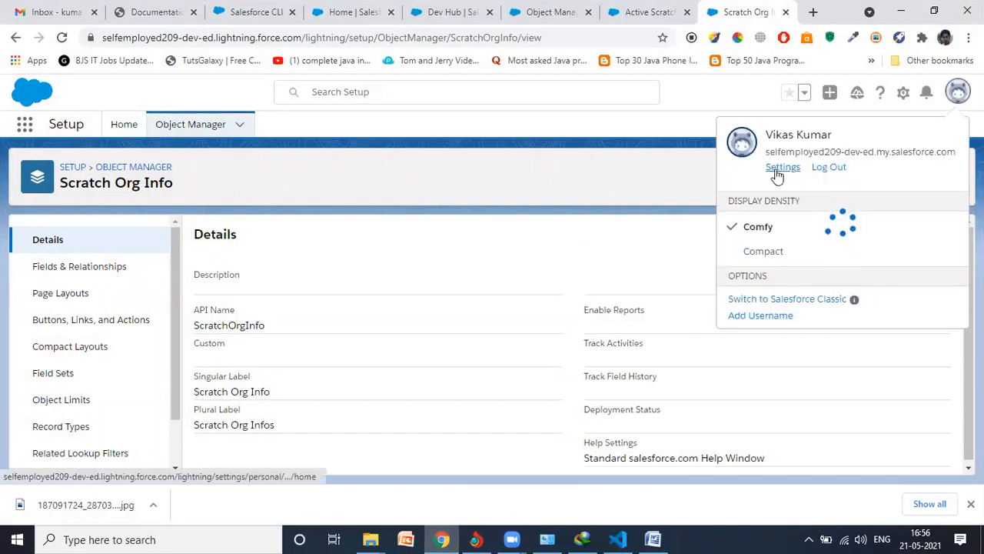
{"action": "left_click", "coordinate": [778, 170]}
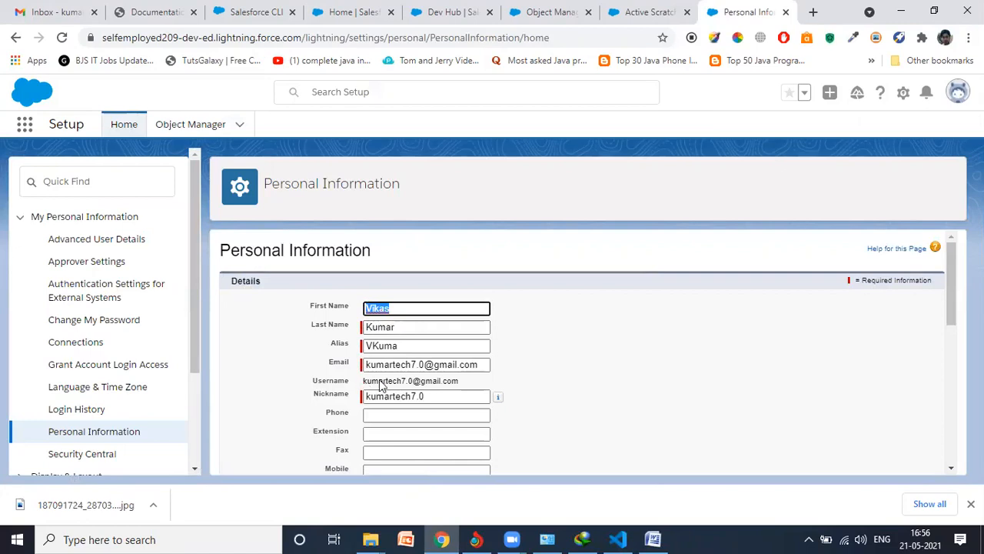
{"action": "left_click_drag", "start_coordinate": [362, 381], "coordinate": [413, 379]}
{"action": "key", "text": "ctrl+c"}
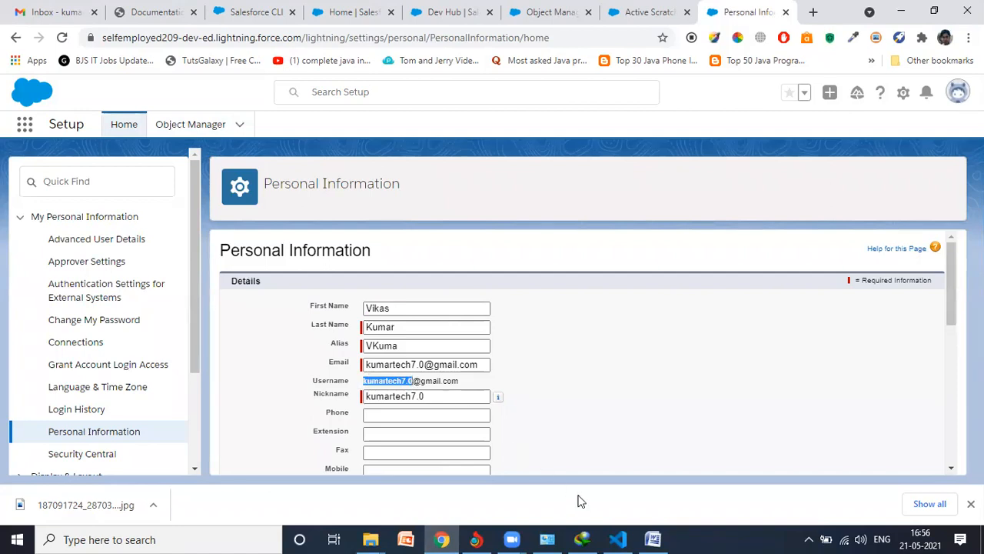
Switch to Visual Studio Code and run SFDX: Authorize an Org with the Project Default login URL, pasting the copied username text as org alias.
{"action": "left_click", "coordinate": [622, 538]}
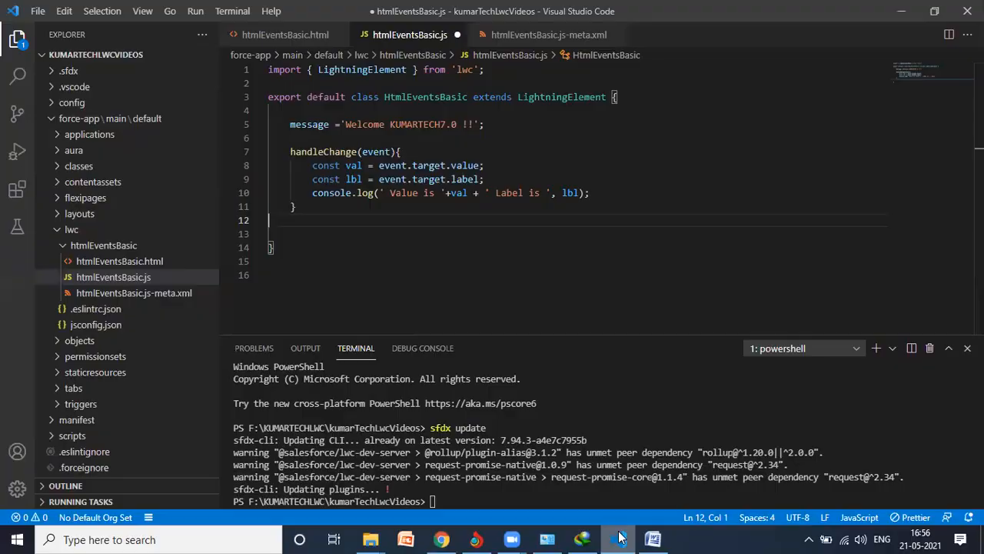
{"action": "left_click", "coordinate": [345, 252]}
{"action": "key", "text": "ctrl+shift+p"}
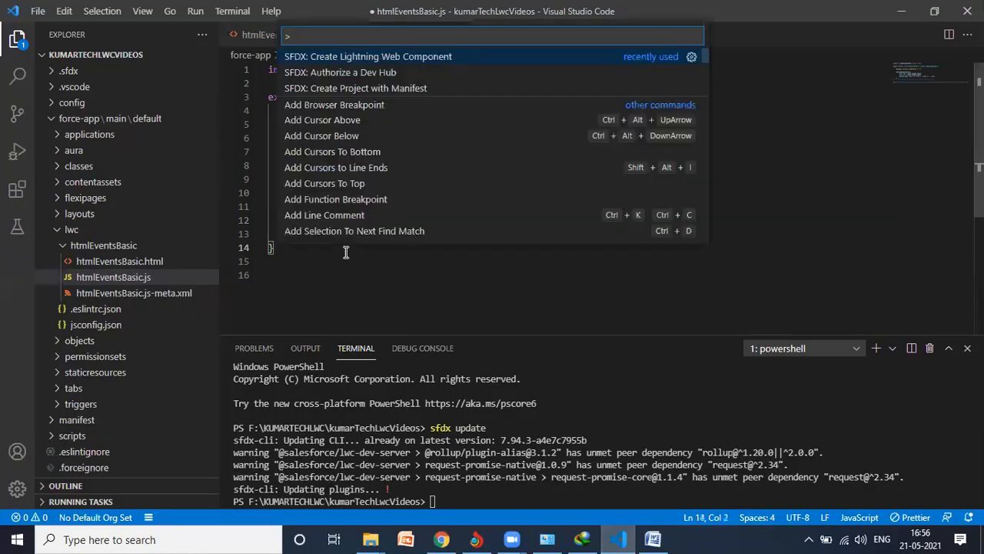
{"action": "key", "text": "Down"}
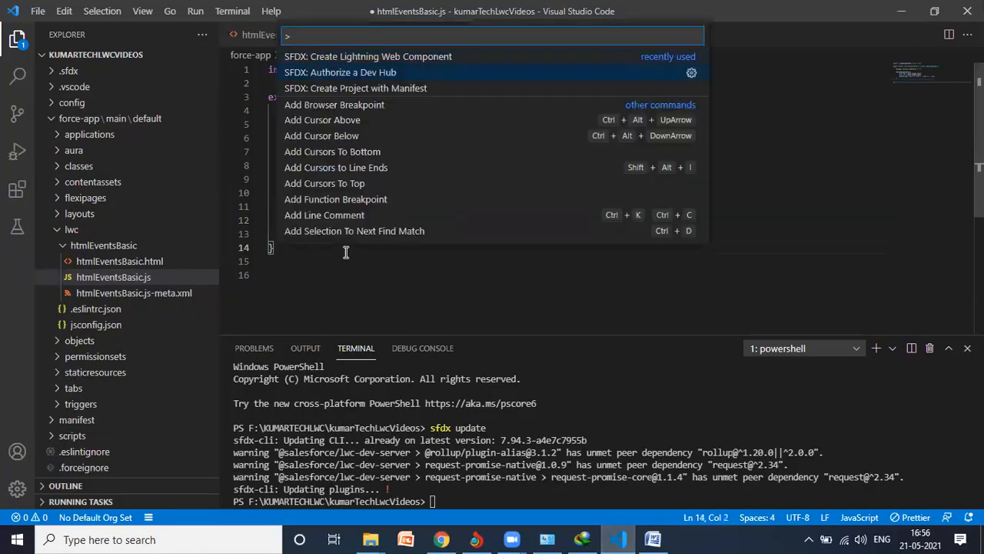
{"action": "key", "text": "Up"}
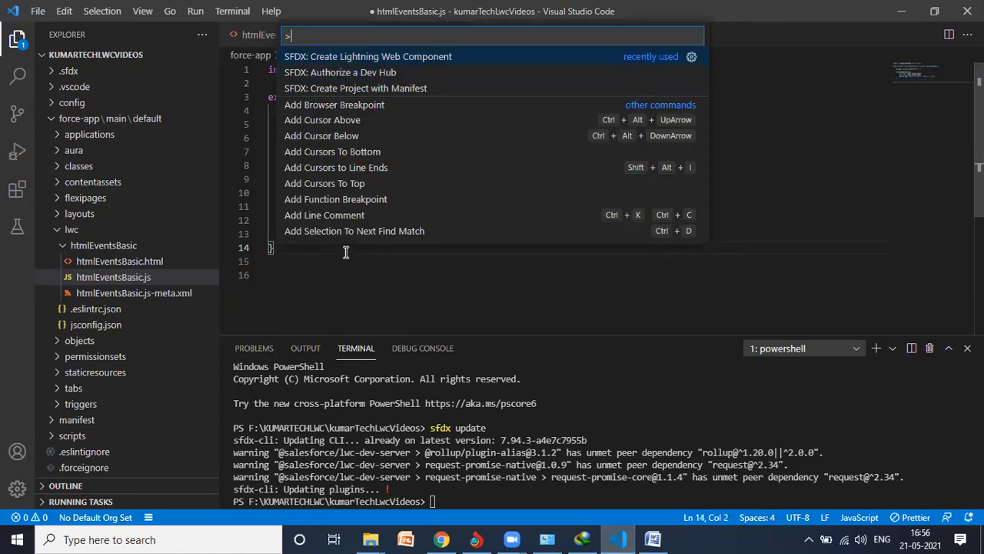
{"action": "type", "text": "org"}
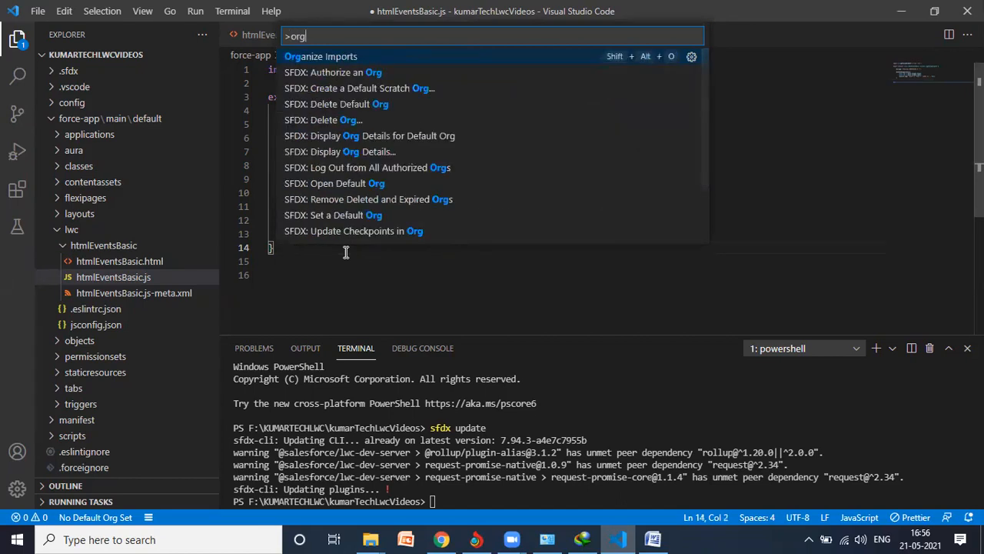
{"action": "key", "text": "Down"}
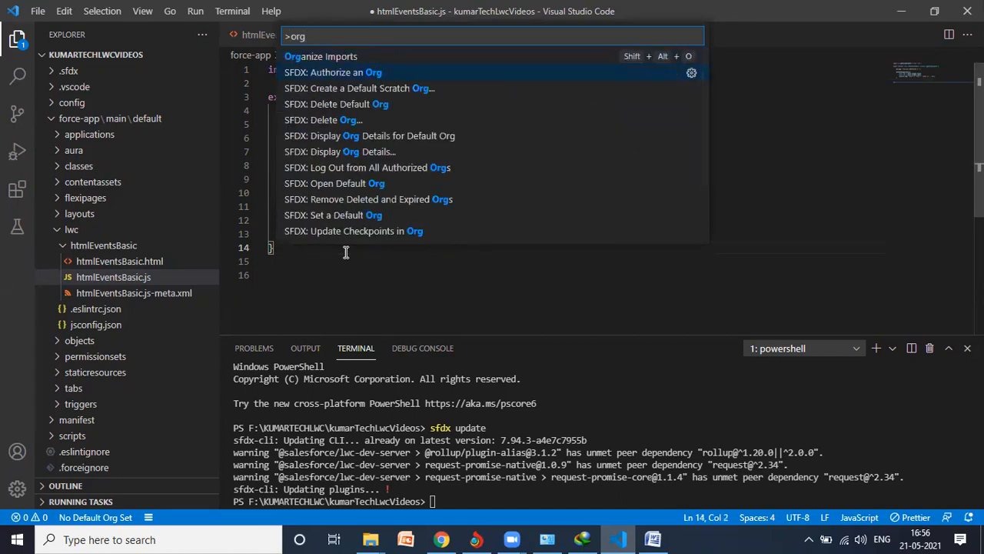
{"action": "key", "text": "Return"}
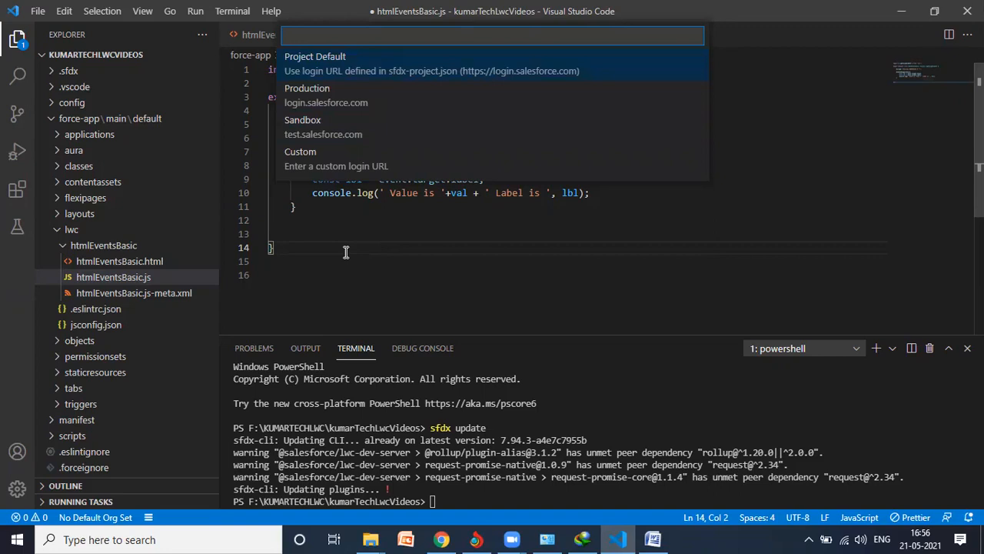
{"action": "key", "text": "Return"}
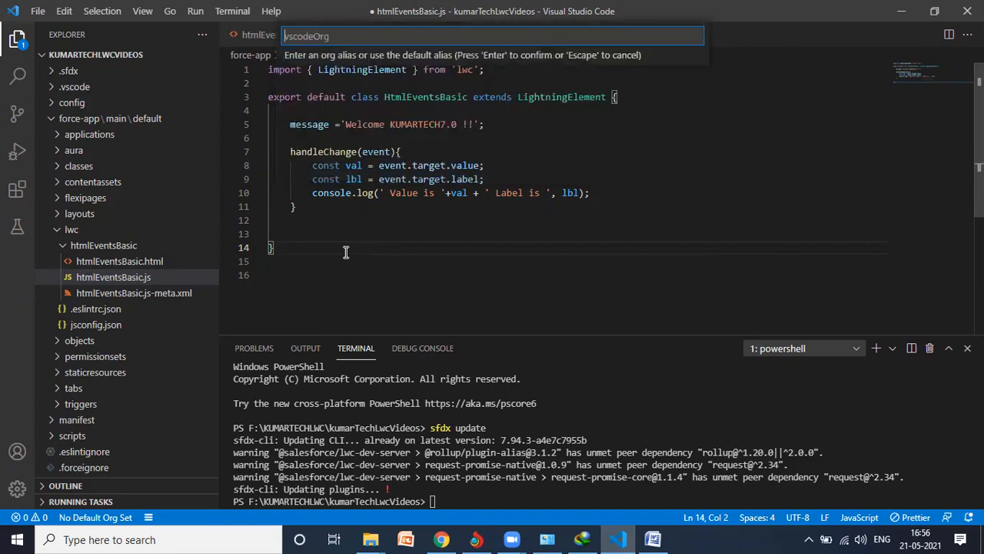
{"action": "key", "text": "ctrl+v"}
{"action": "key", "text": "Return"}
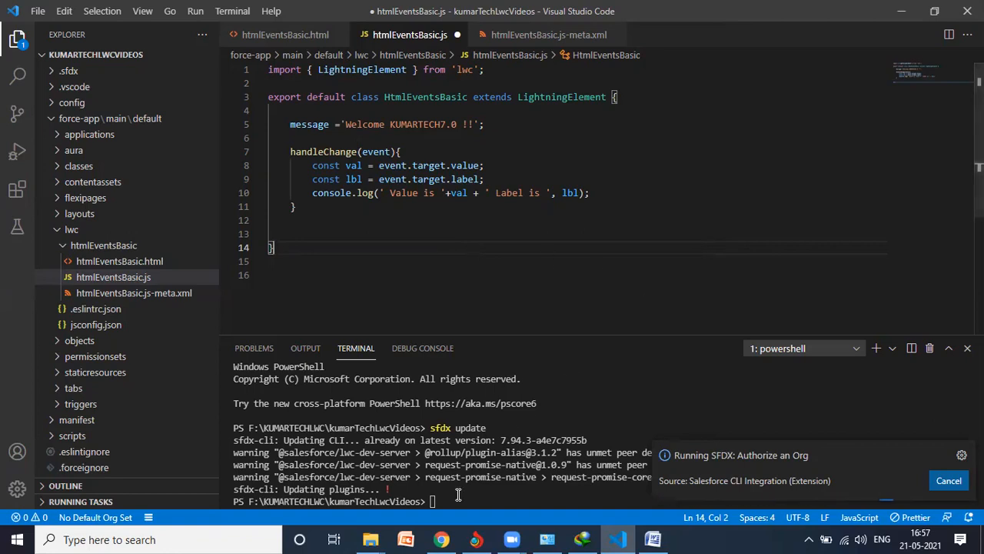
Switch to Chrome, open the org's Setup in a new tab, close the Personal Information tab, and check the authorization progress in Visual Studio Code.
{"action": "left_click", "coordinate": [450, 539]}
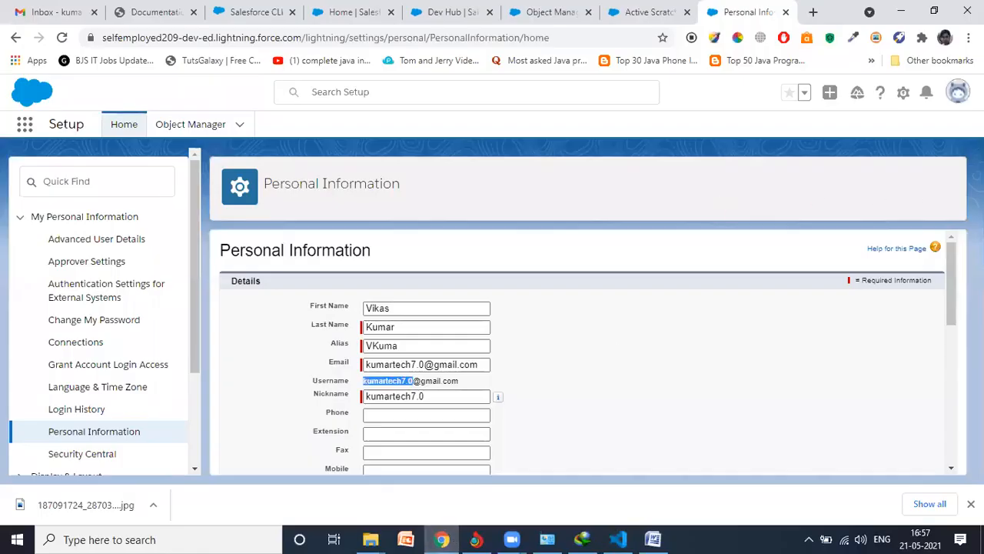
{"action": "left_click", "coordinate": [904, 93]}
{"action": "left_click", "coordinate": [843, 132]}
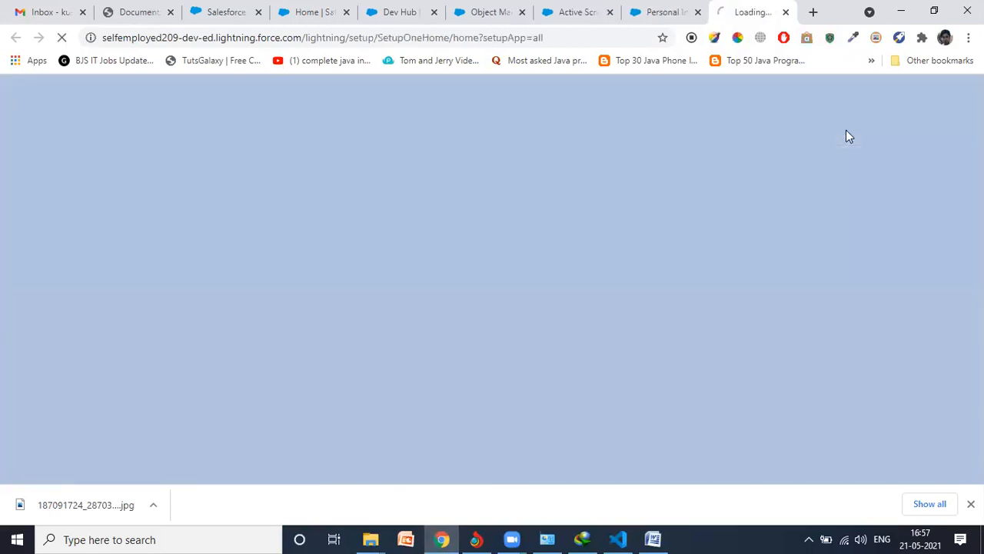
{"action": "left_click", "coordinate": [698, 12]}
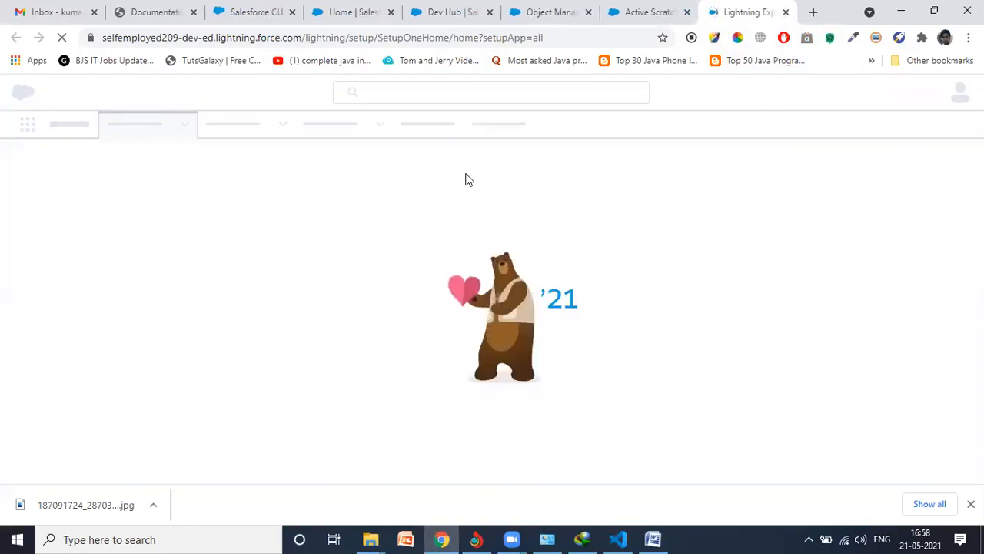
{"action": "left_click", "coordinate": [618, 538]}
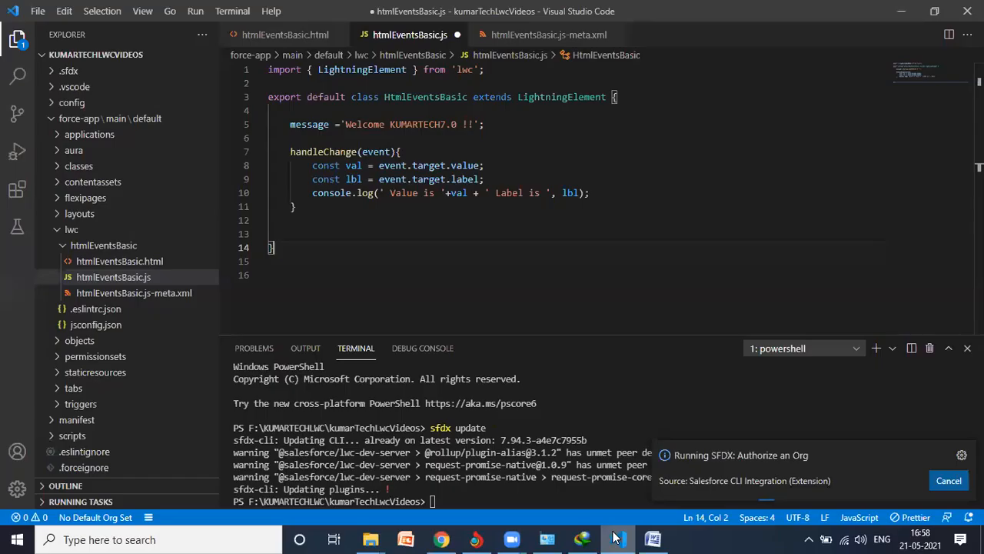
{"action": "left_click", "coordinate": [441, 538]}
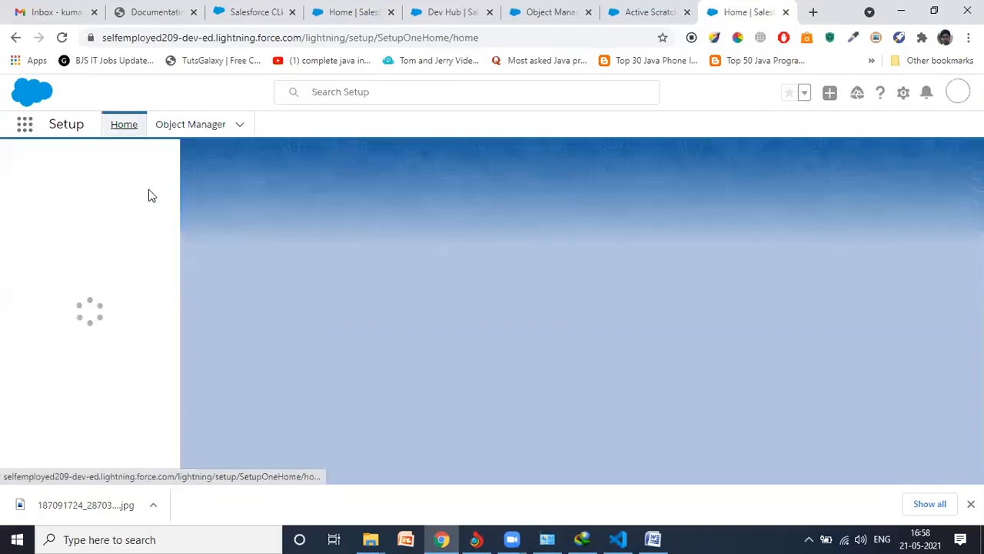
Return to Setup in Chrome, search for "deployment", and open the Deployment Status page.
{"action": "left_click", "coordinate": [60, 166]}
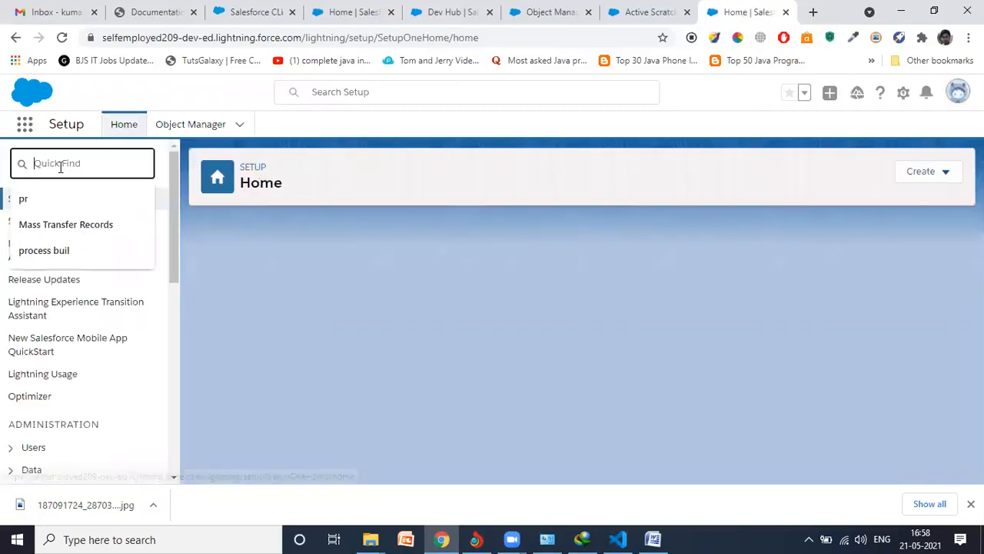
{"action": "type", "text": "depl"}
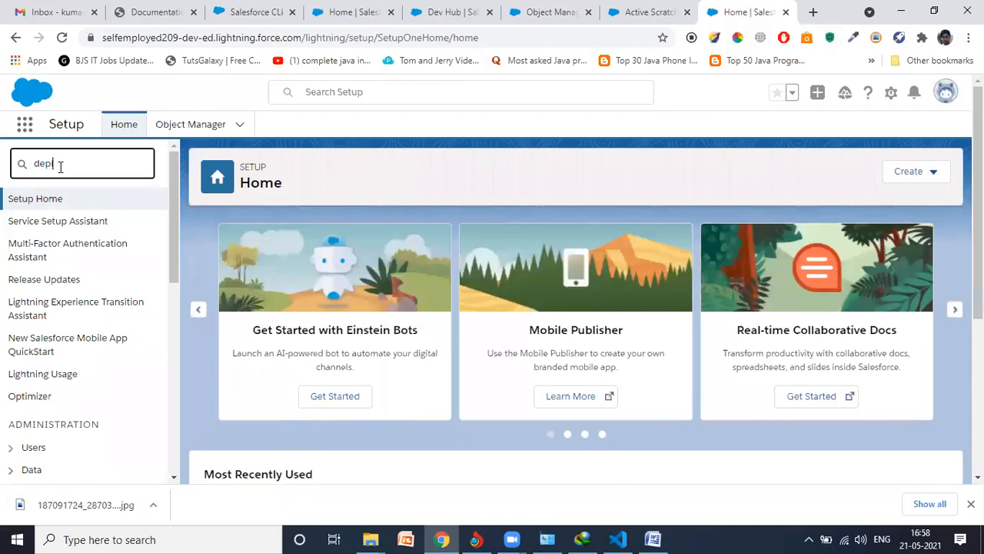
{"action": "type", "text": "oyment"}
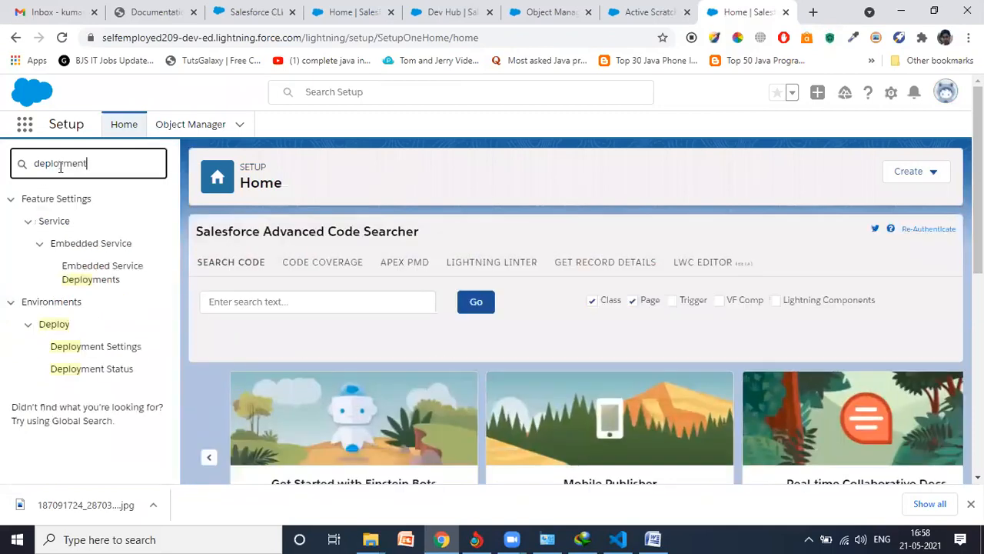
{"action": "left_click", "coordinate": [89, 373]}
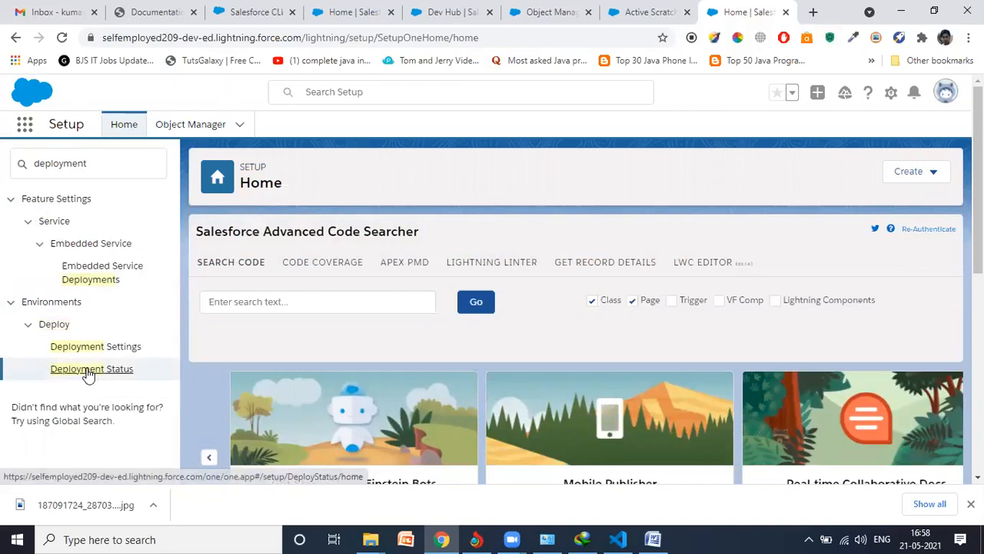
{"action": "left_click", "coordinate": [89, 371]}
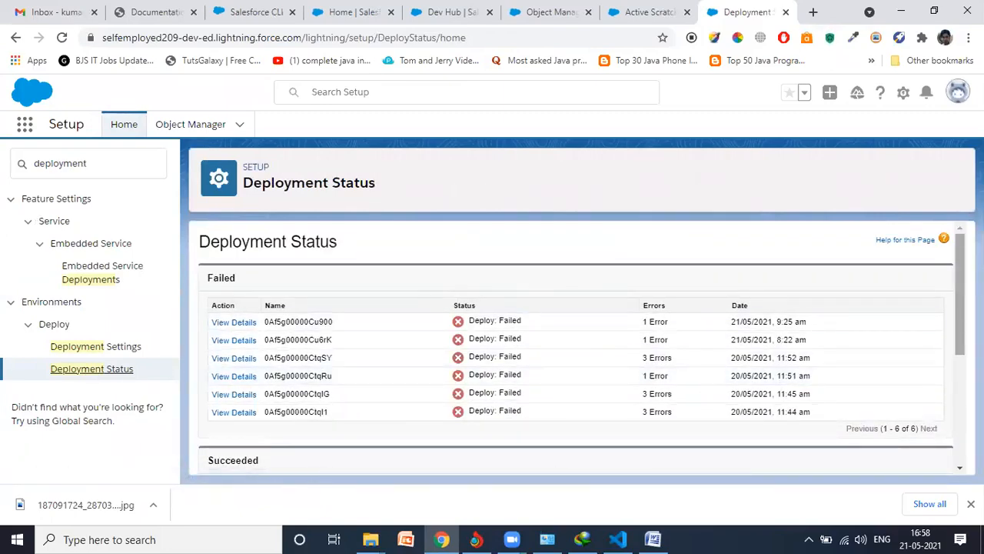
Examine the Failed and Succeeded deployment lists on the Deployment Status page.
{"action": "scroll", "coordinate": [577, 346], "scroll_direction": "down", "scroll_amount": 3}
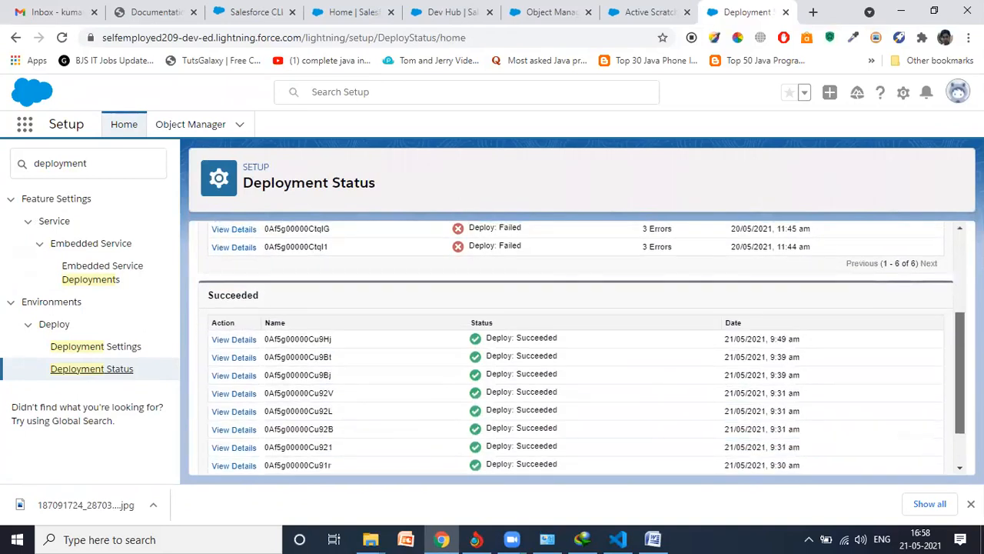
{"action": "scroll", "coordinate": [577, 346], "scroll_direction": "up", "scroll_amount": 3}
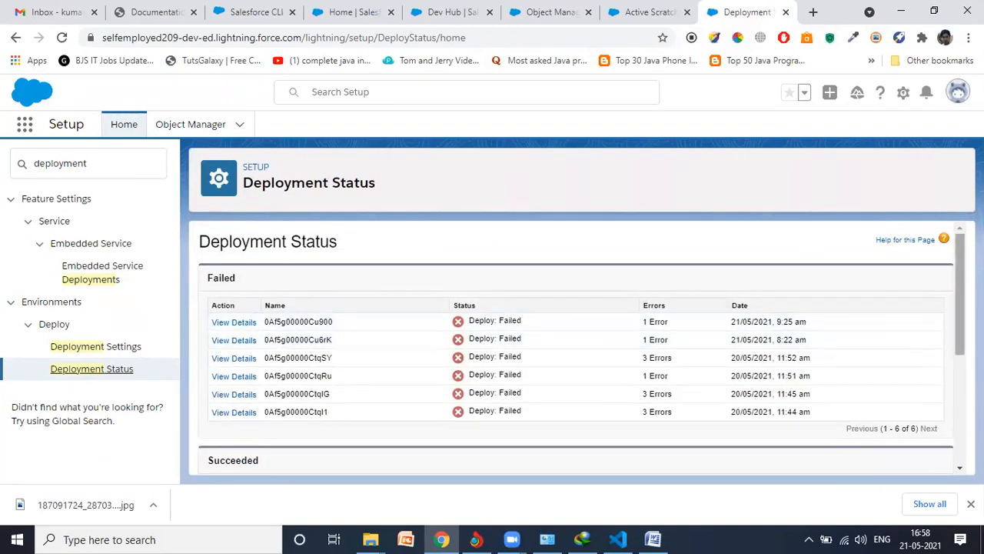
{"action": "scroll", "coordinate": [577, 346], "scroll_direction": "down", "scroll_amount": 3}
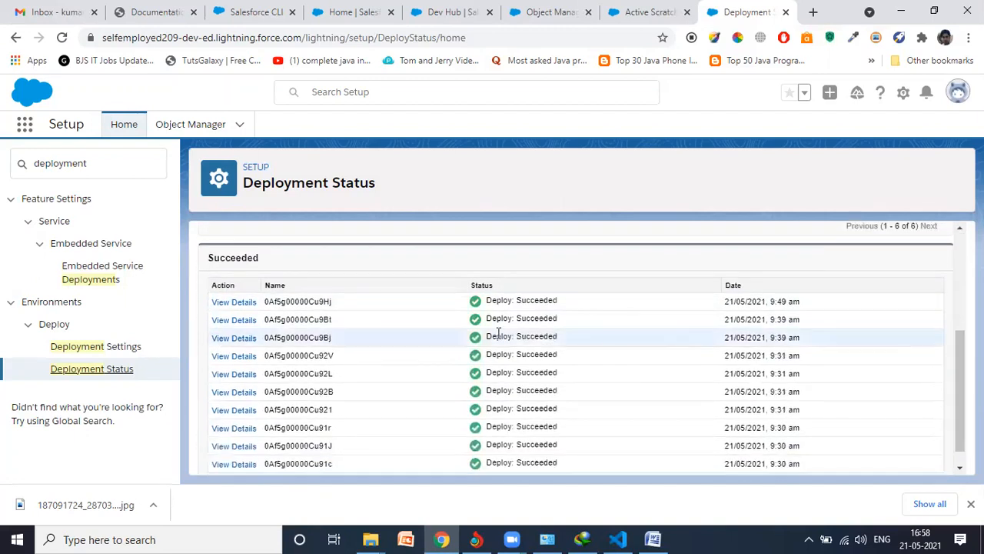
{"action": "left_click_drag", "start_coordinate": [959, 369], "coordinate": [951, 299]}
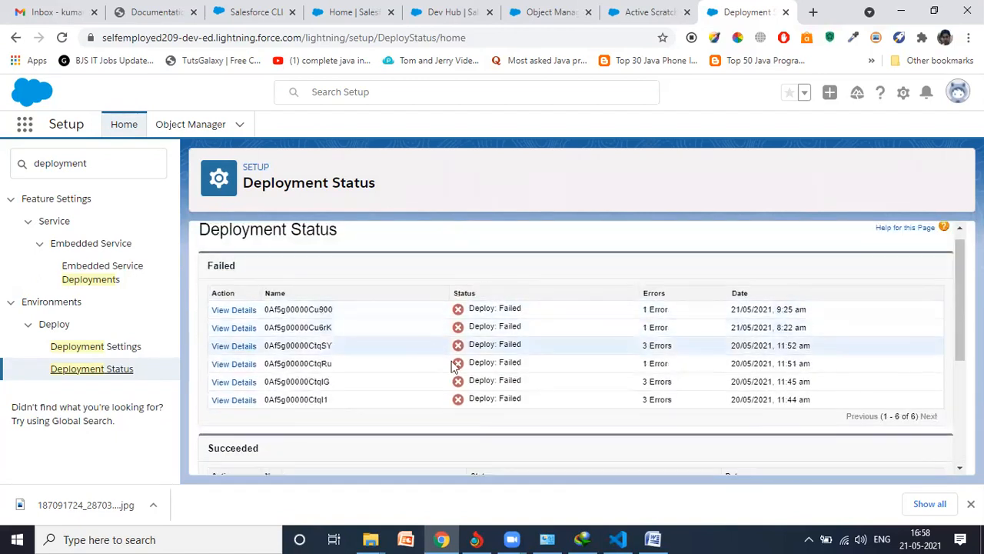
Open the details of the most recent failed deployment and examine its Component Errors.
{"action": "left_click", "coordinate": [236, 311]}
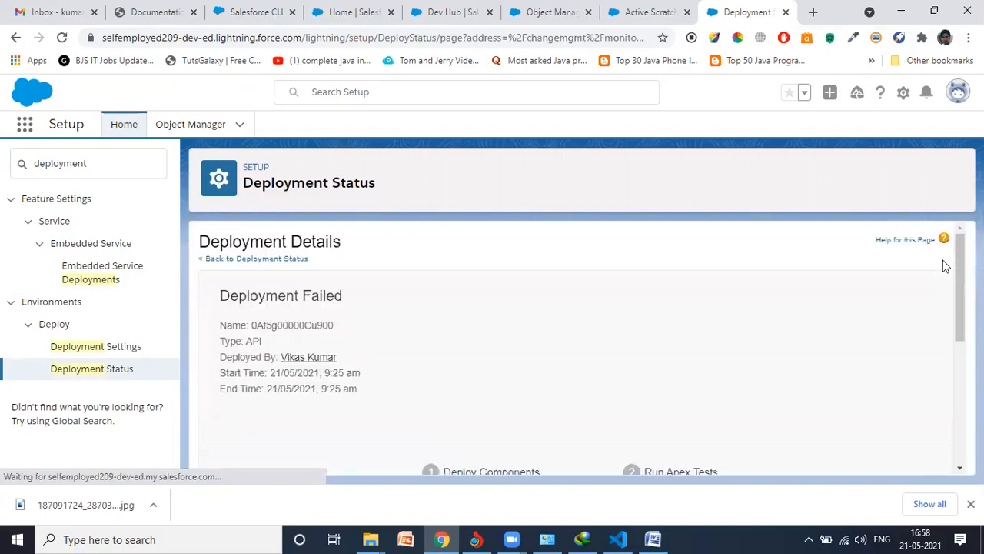
{"action": "scroll", "coordinate": [960, 276], "scroll_direction": "down", "scroll_amount": 3}
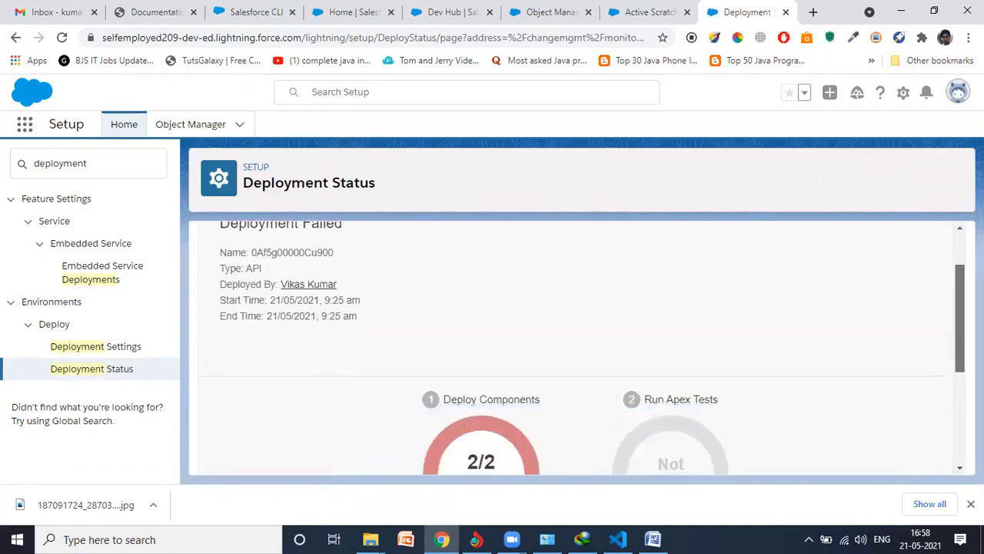
{"action": "scroll", "coordinate": [577, 346], "scroll_direction": "down", "scroll_amount": 1}
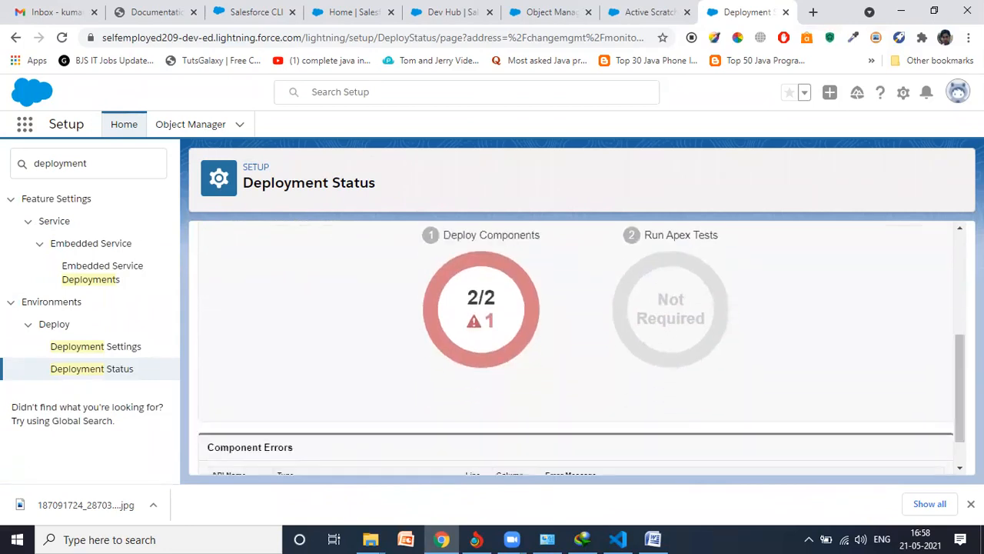
{"action": "scroll", "coordinate": [577, 346], "scroll_direction": "down", "scroll_amount": 1}
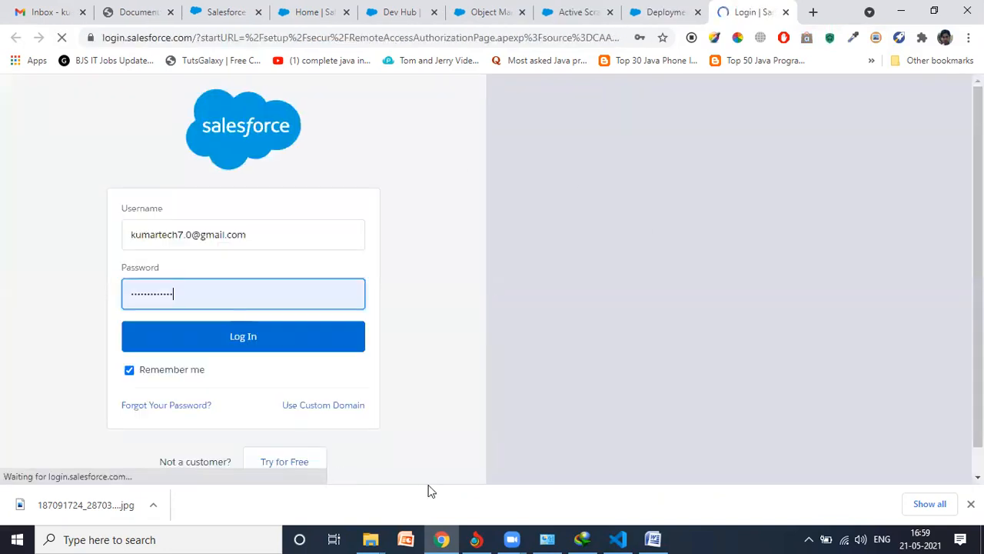
Check the pending authorization in Visual Studio Code, and log in with the org's saved username on the Salesforce login page in Chrome.
{"action": "left_click", "coordinate": [615, 538]}
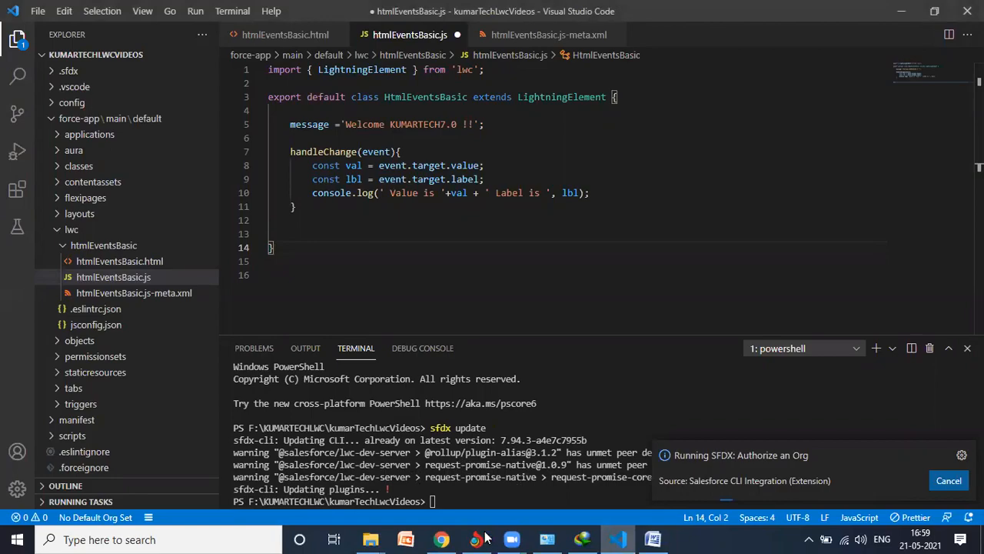
{"action": "left_click", "coordinate": [442, 539]}
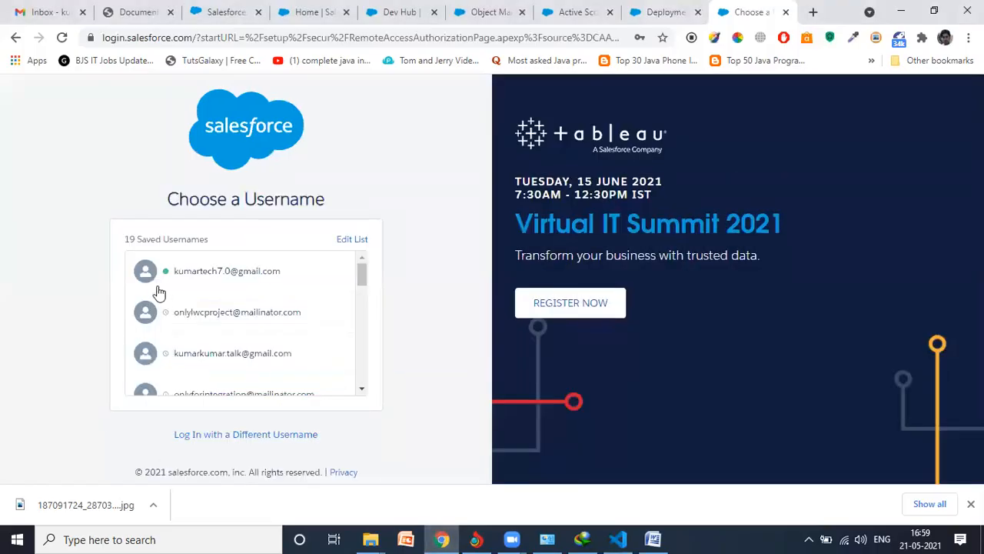
{"action": "left_click", "coordinate": [188, 279]}
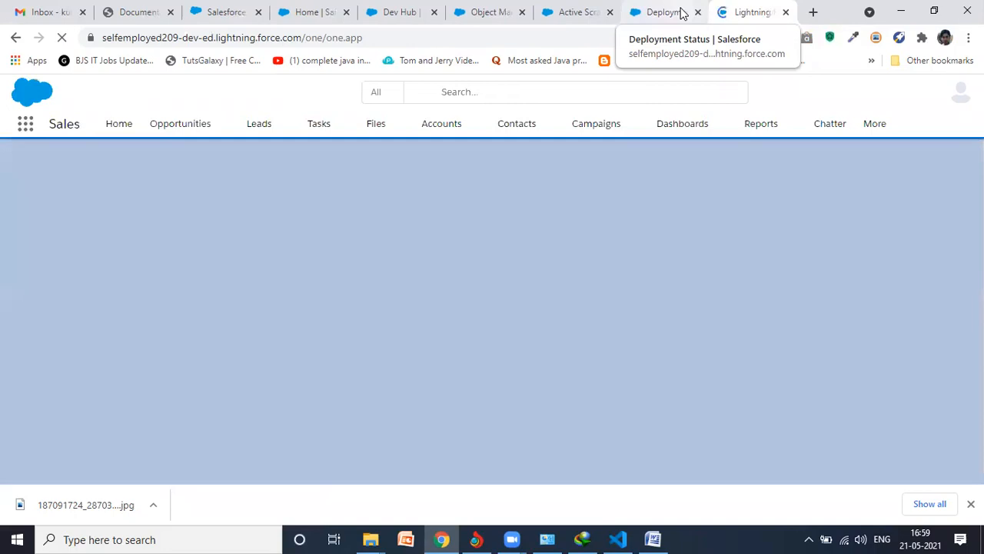
Reopen the Deployment Status list, glance at the newly logged-in org's home page, and examine the Succeeded deployments.
{"action": "left_click", "coordinate": [666, 12]}
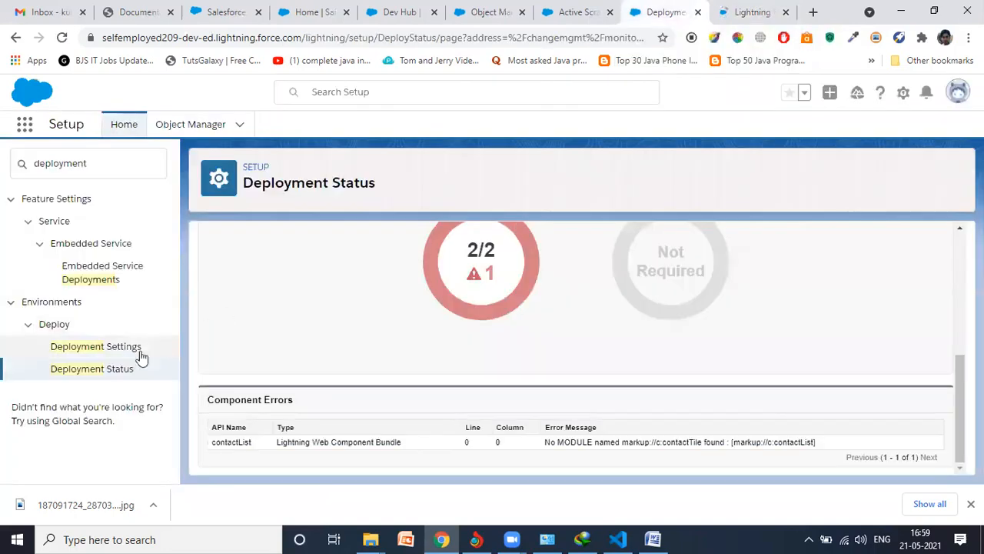
{"action": "left_click", "coordinate": [92, 372]}
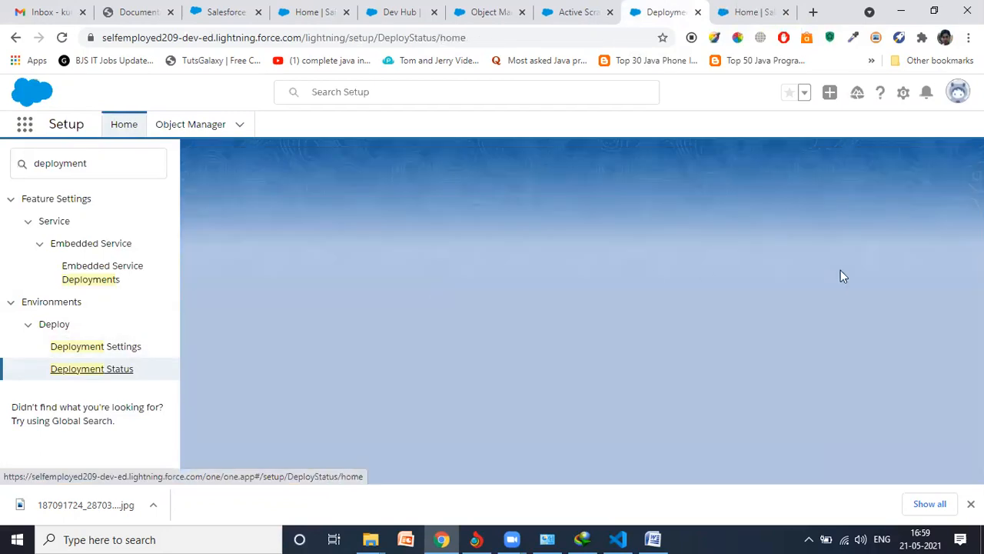
{"action": "left_click", "coordinate": [730, 7]}
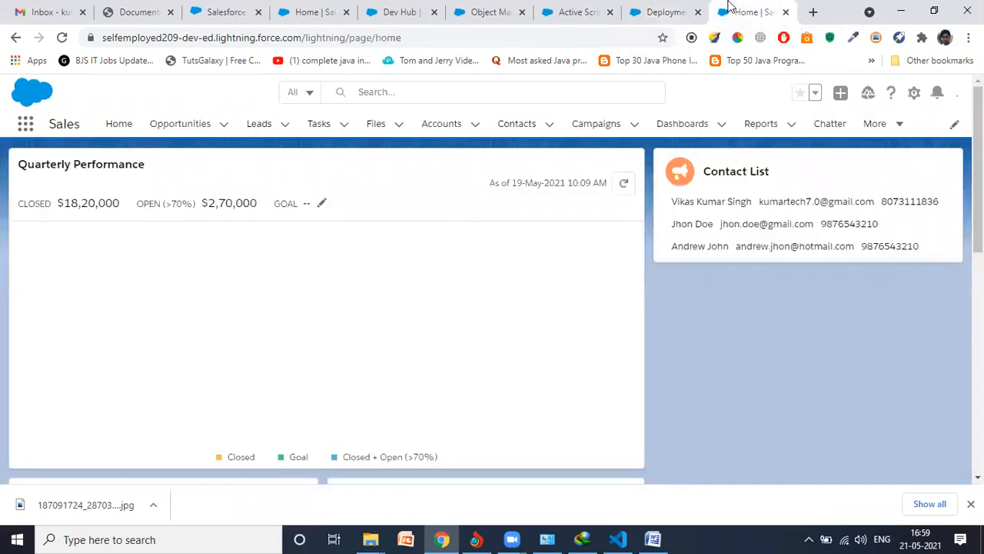
{"action": "left_click", "coordinate": [656, 9]}
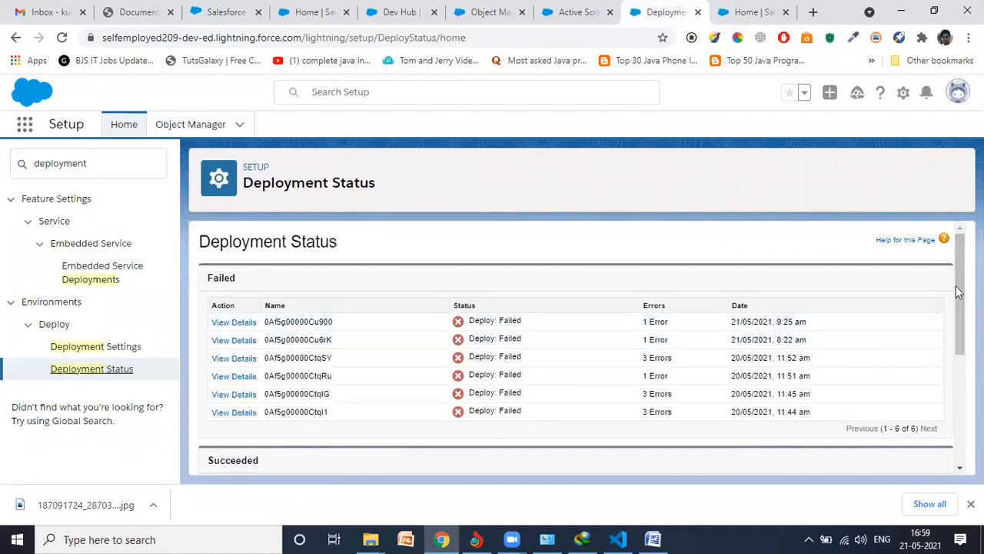
{"action": "left_click_drag", "start_coordinate": [959, 286], "coordinate": [959, 398]}
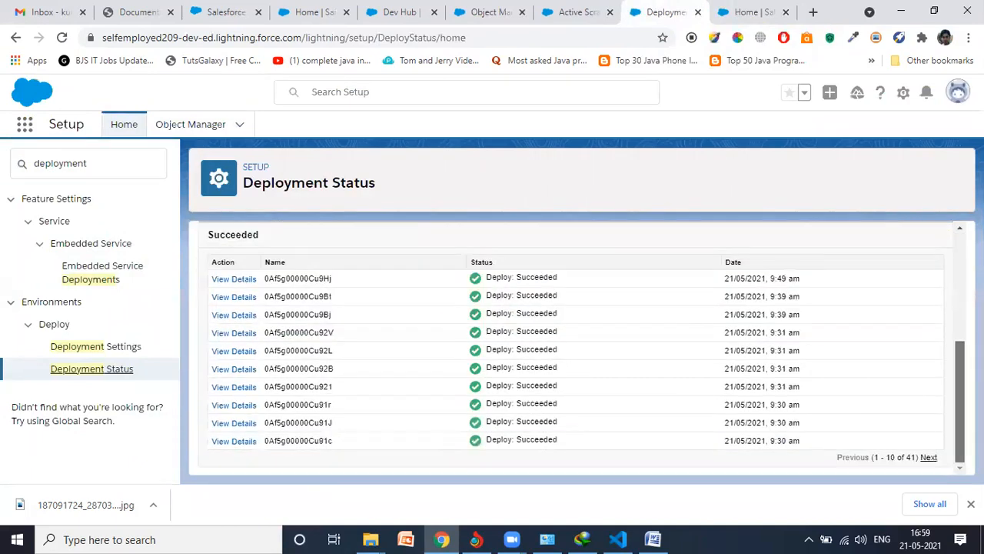
{"action": "scroll", "coordinate": [577, 346], "scroll_direction": "up", "scroll_amount": 1}
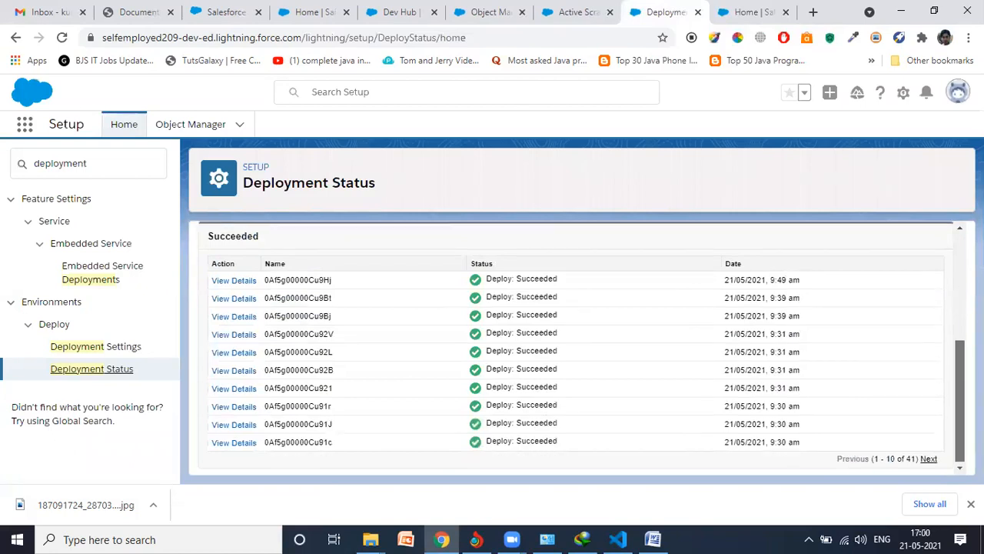
Dismiss the org authorization notification in Visual Studio Code, and examine the task output and the SFDX commands for the htmlEventsBasic folder.
{"action": "scroll", "coordinate": [577, 354], "scroll_direction": "up", "scroll_amount": 1}
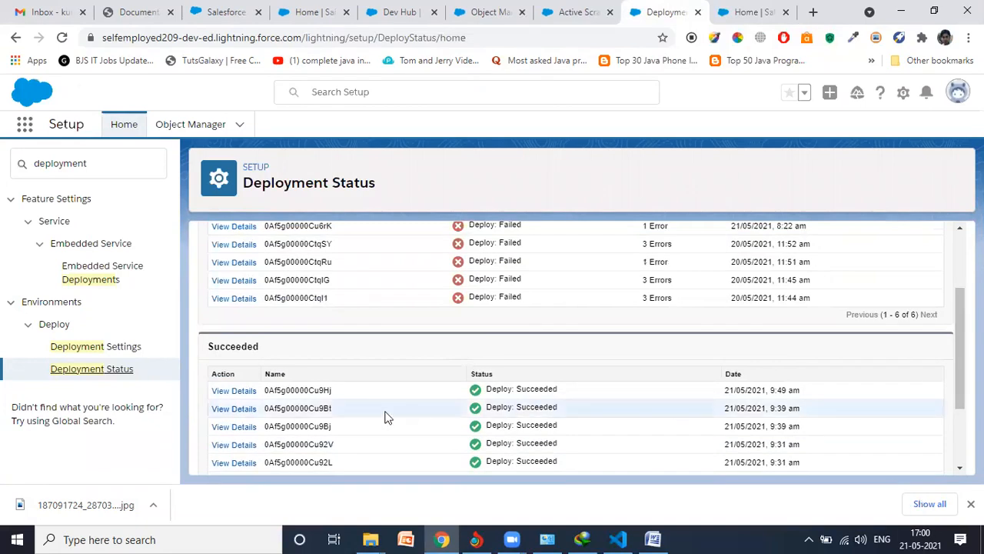
{"action": "left_click", "coordinate": [618, 538]}
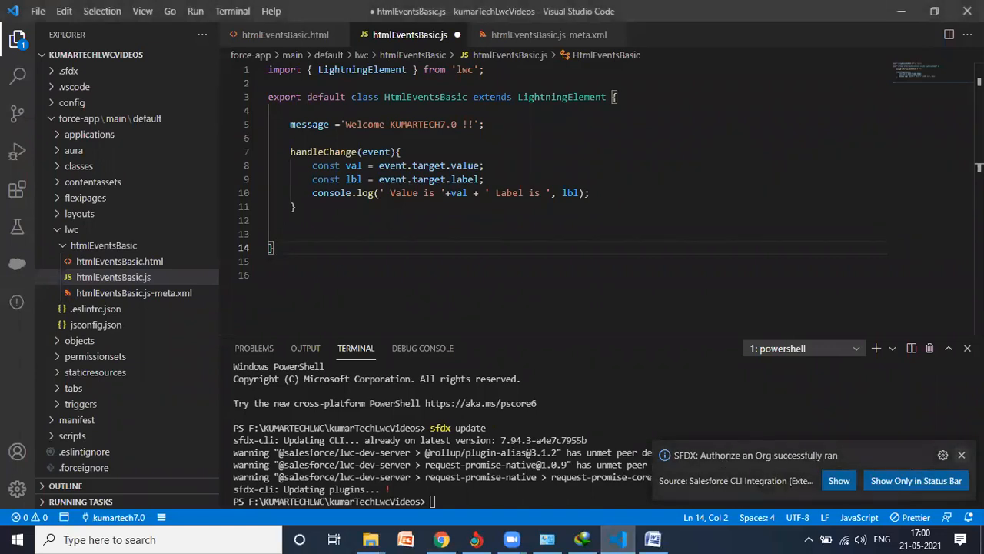
{"action": "left_click", "coordinate": [961, 454]}
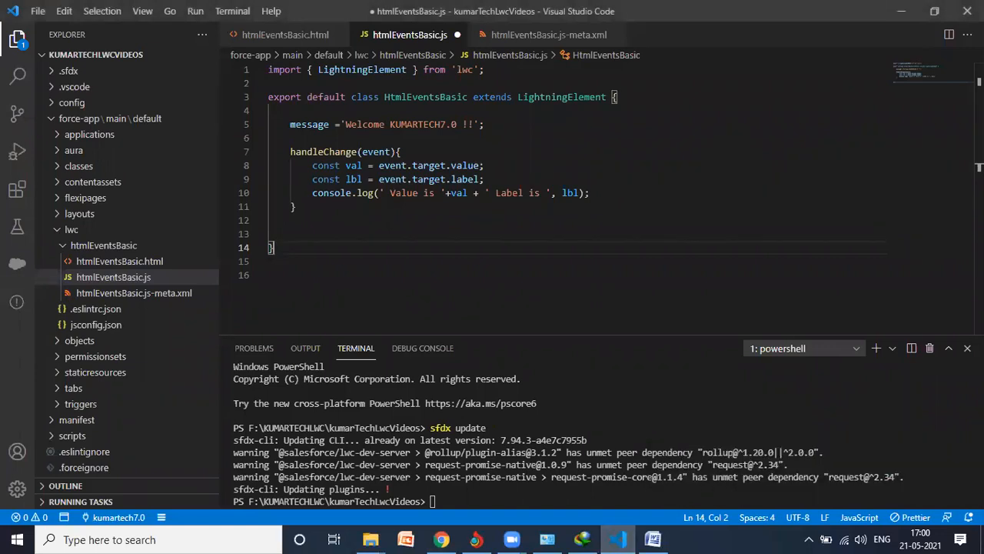
{"action": "left_click", "coordinate": [844, 355]}
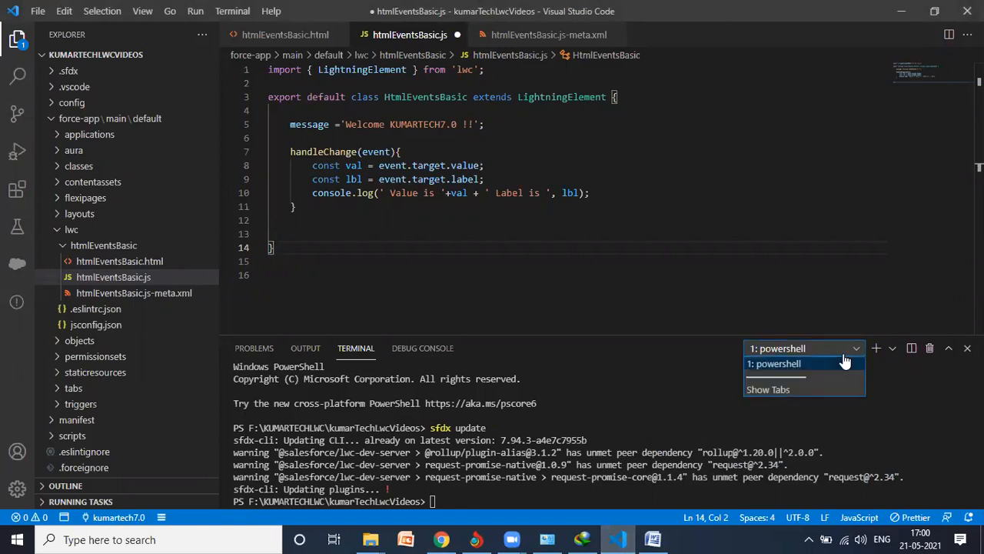
{"action": "left_click", "coordinate": [793, 363]}
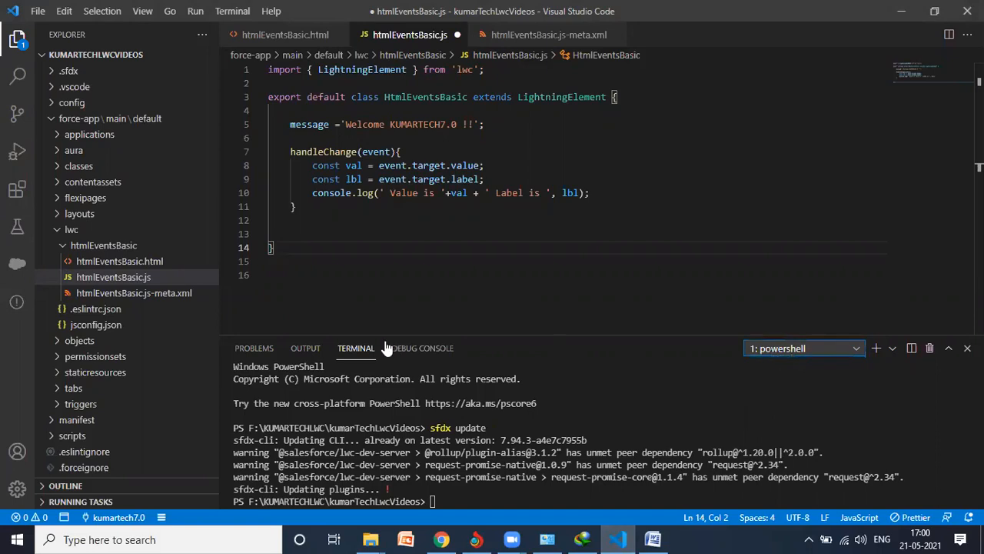
{"action": "left_click", "coordinate": [302, 350]}
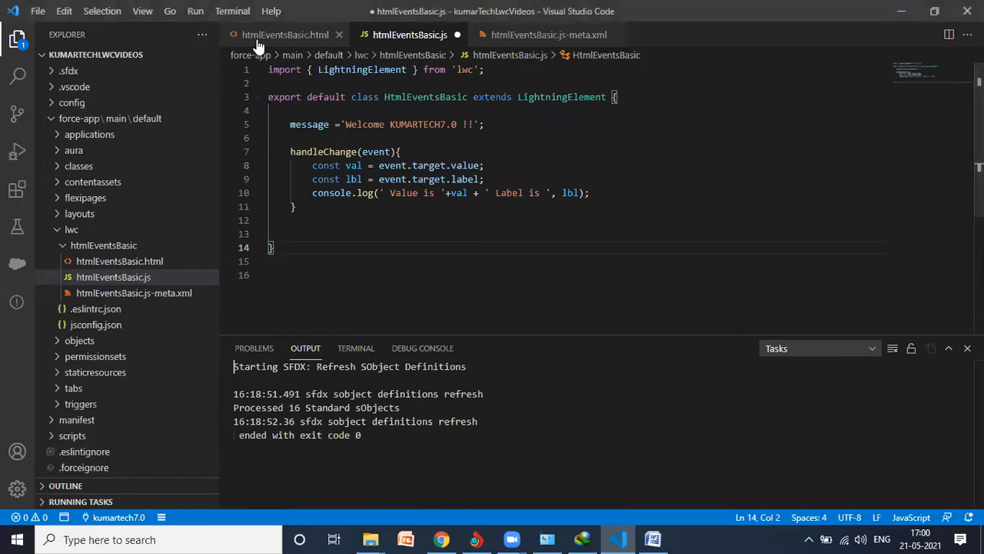
{"action": "right_click", "coordinate": [87, 245]}
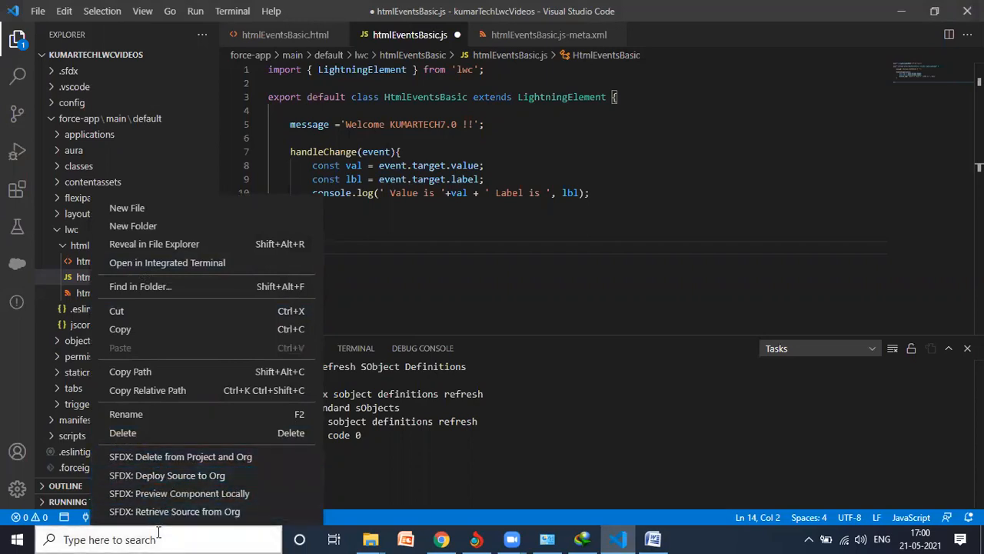
{"action": "left_click", "coordinate": [549, 277]}
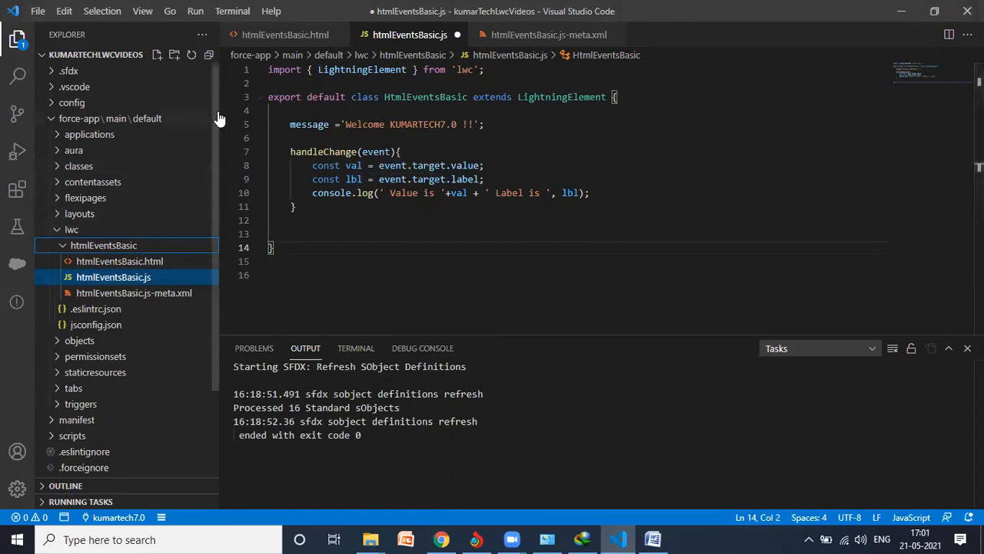
Save htmlEventsBasic.js, and look over htmlEventsBasic.html and htmlEventsBasic.js-meta.xml.
{"action": "left_click", "coordinate": [278, 37]}
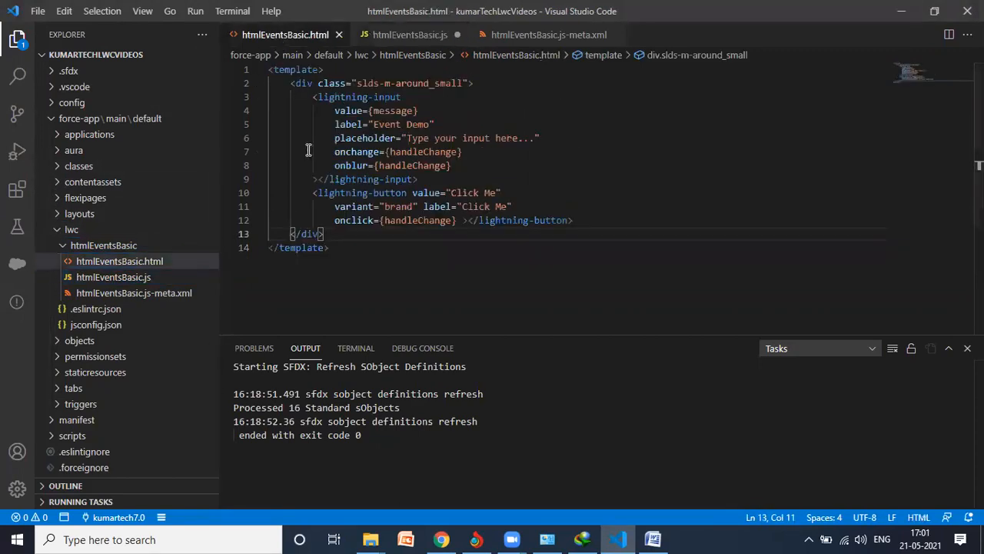
{"action": "left_click", "coordinate": [320, 291]}
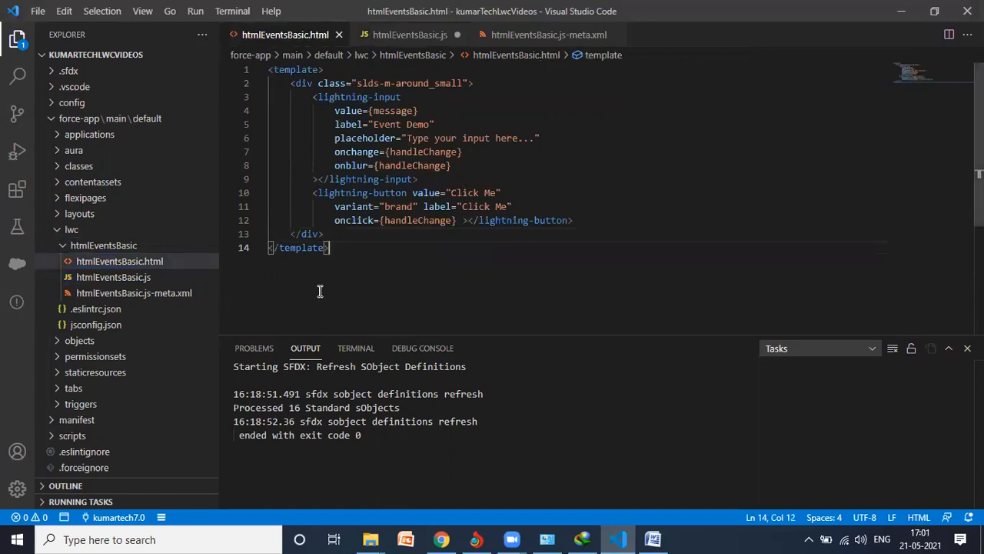
{"action": "left_click", "coordinate": [40, 10]}
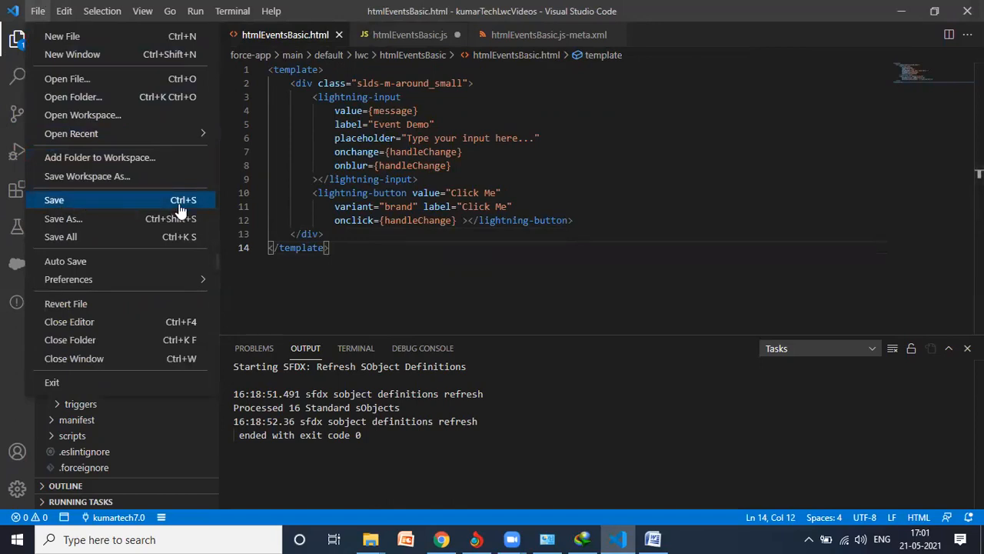
{"action": "left_click", "coordinate": [402, 318]}
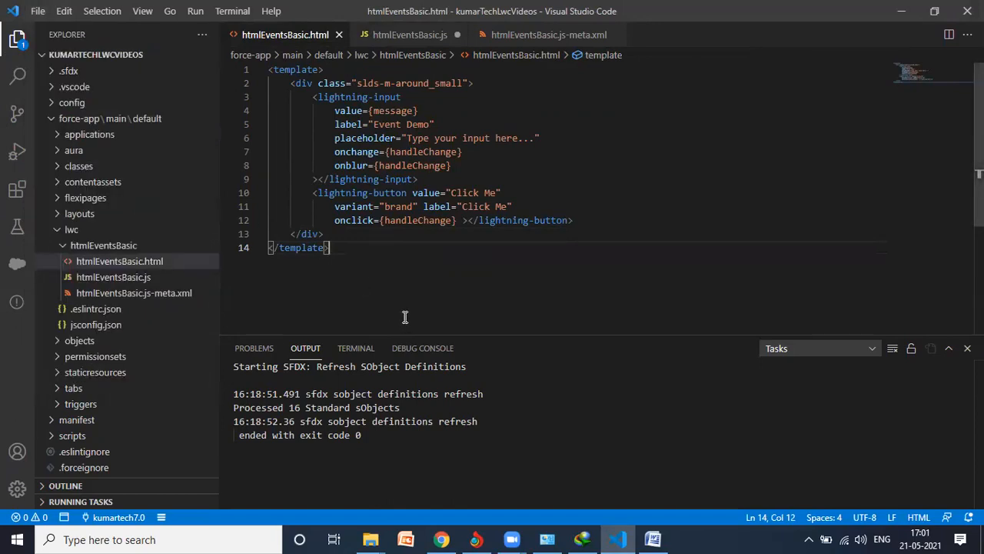
{"action": "left_click", "coordinate": [431, 35]}
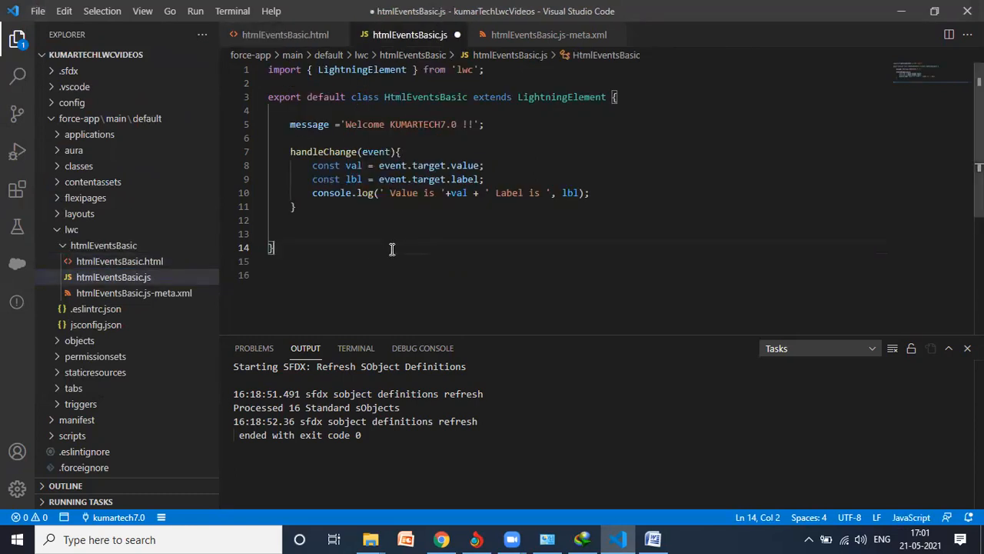
{"action": "key", "text": "ctrl+s"}
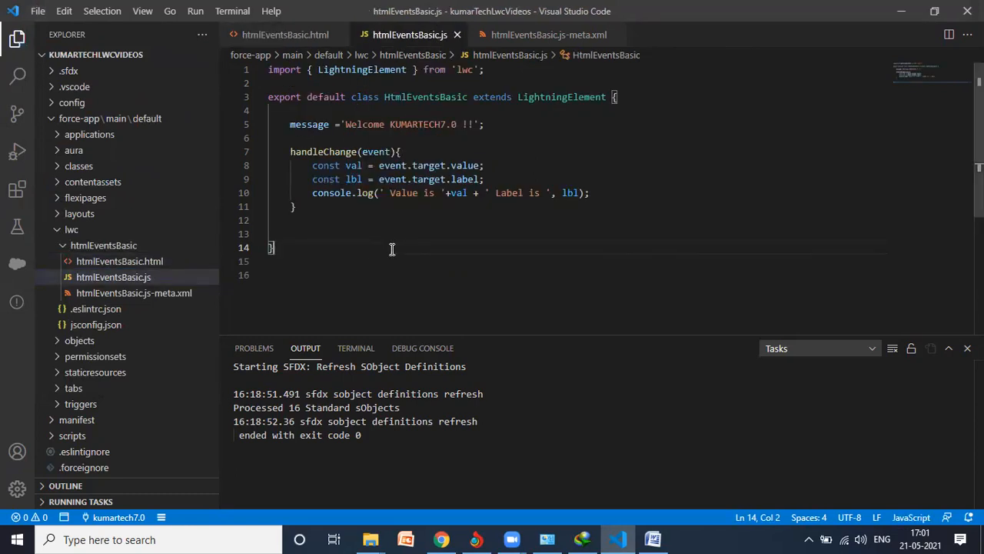
{"action": "left_click", "coordinate": [557, 36]}
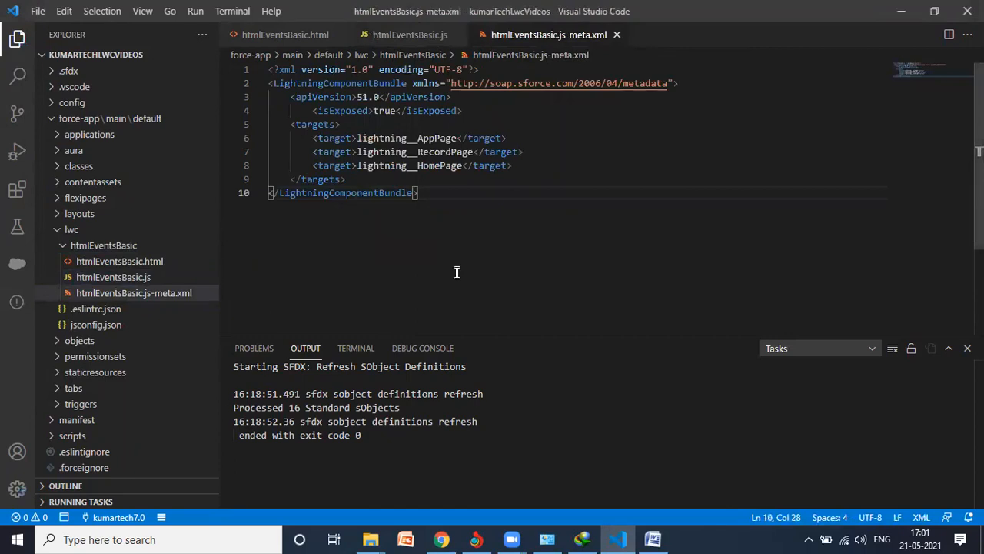
{"action": "left_click", "coordinate": [317, 36]}
{"action": "left_click", "coordinate": [508, 35]}
Recheck the Failed and Succeeded lists on the Deployment Status page in Chrome.
{"action": "left_click", "coordinate": [442, 539]}
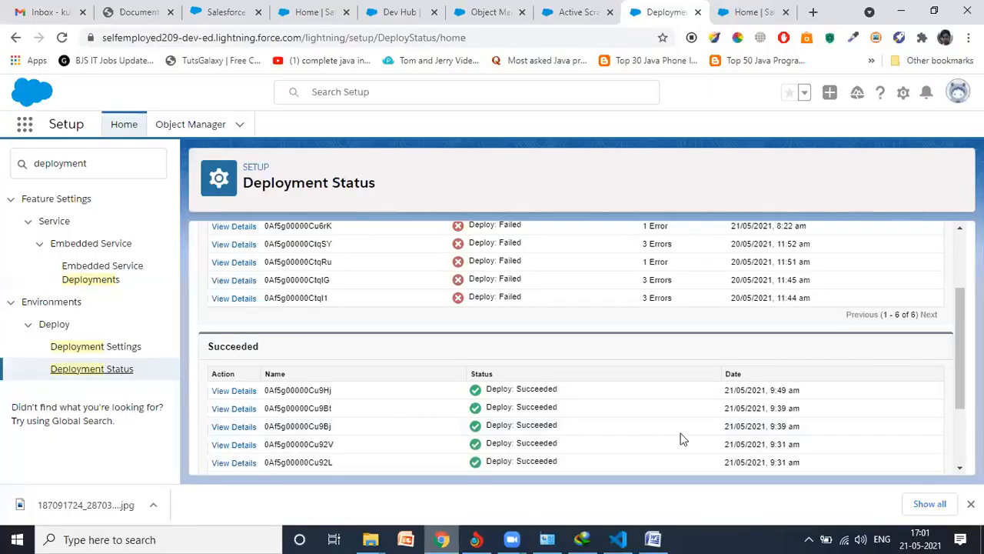
{"action": "scroll", "coordinate": [960, 354], "scroll_direction": "down", "scroll_amount": 3}
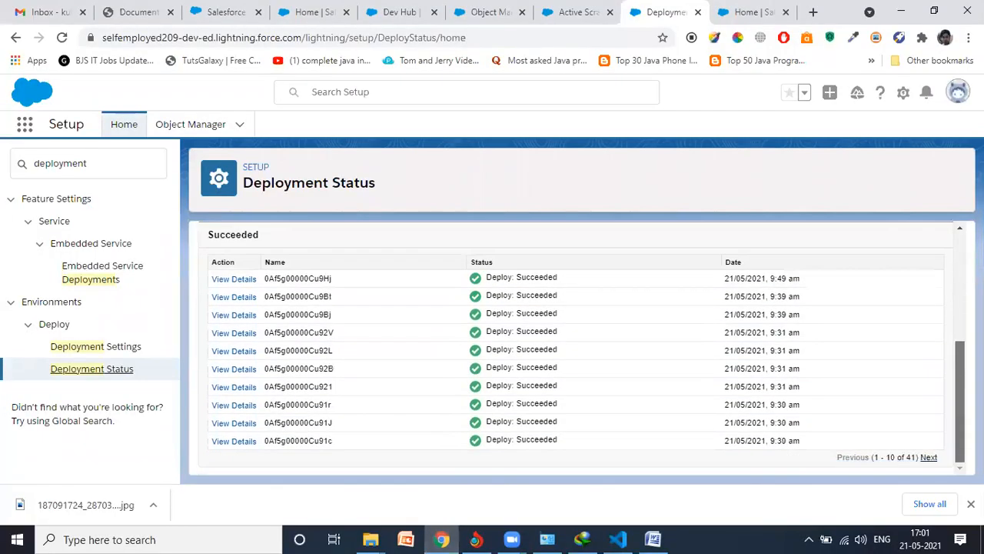
{"action": "scroll", "coordinate": [577, 346], "scroll_direction": "up", "scroll_amount": 5}
{"action": "scroll", "coordinate": [576, 346], "scroll_direction": "down", "scroll_amount": 1}
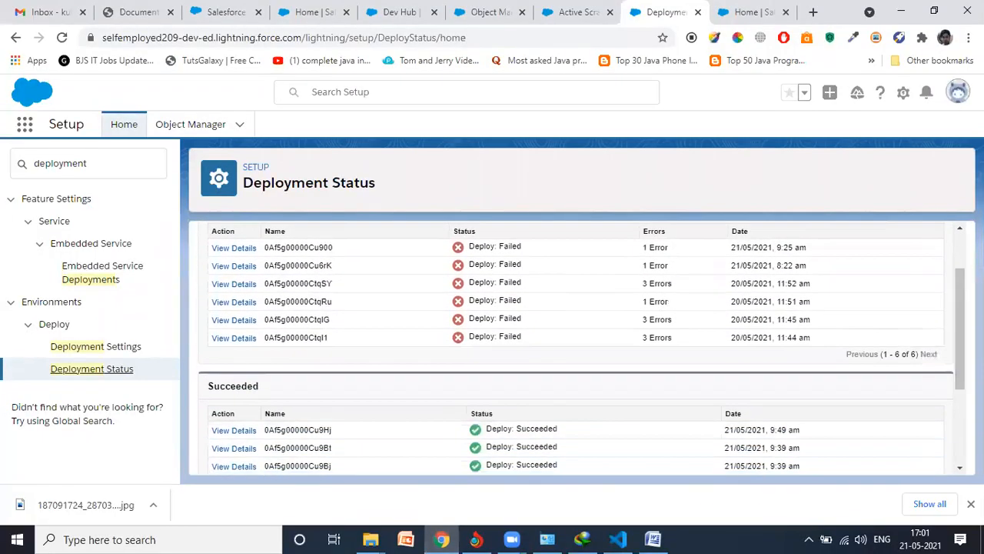
Return to Visual Studio Code, deploy the source to the org from htmlEventsBasic.js-meta.xml, and check the deployment's final output line.
{"action": "left_click", "coordinate": [901, 11]}
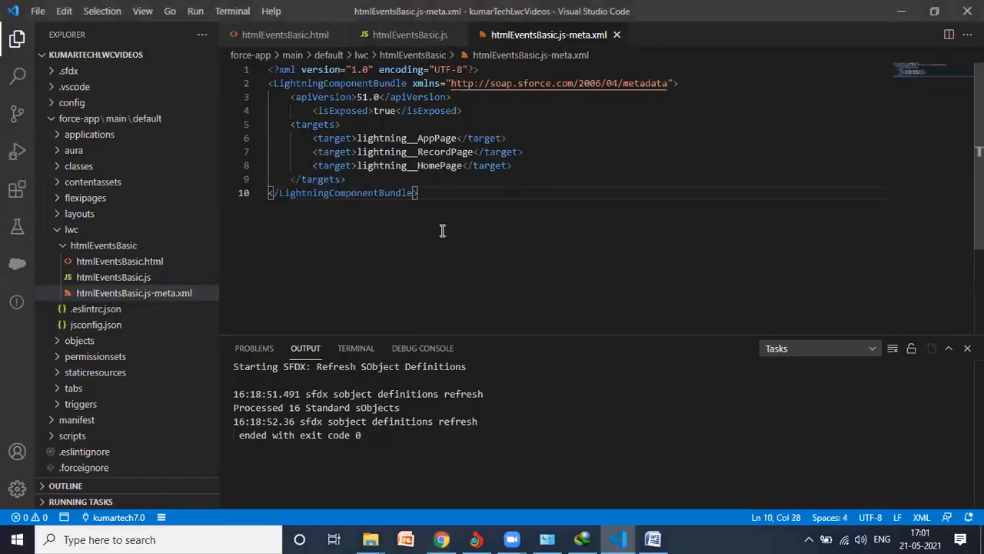
{"action": "right_click", "coordinate": [442, 230]}
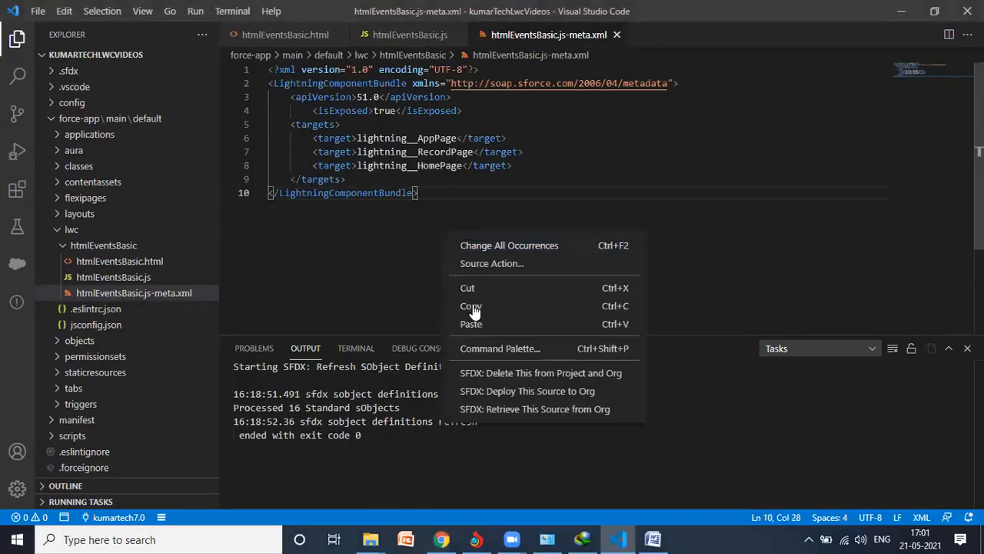
{"action": "left_click", "coordinate": [505, 395]}
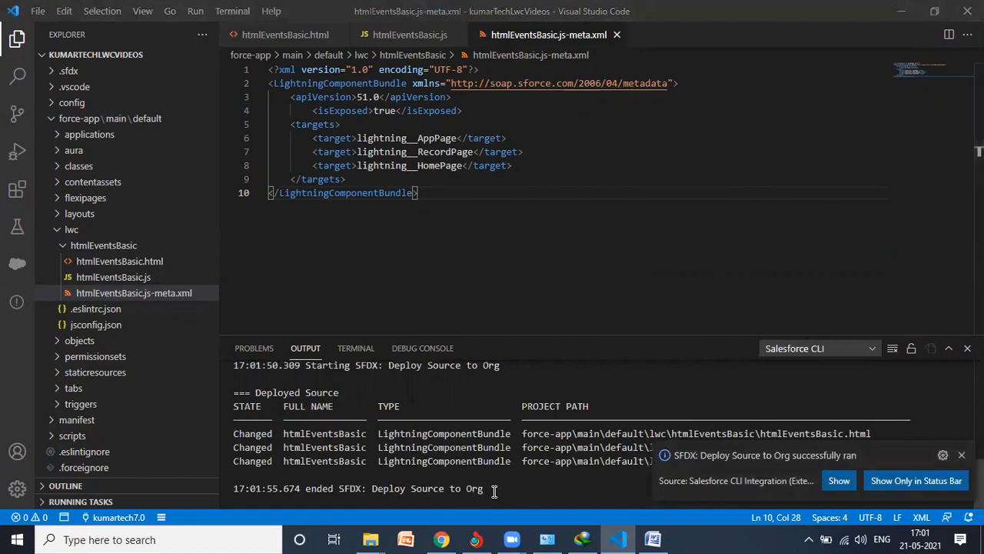
{"action": "left_click_drag", "start_coordinate": [370, 488], "coordinate": [500, 489]}
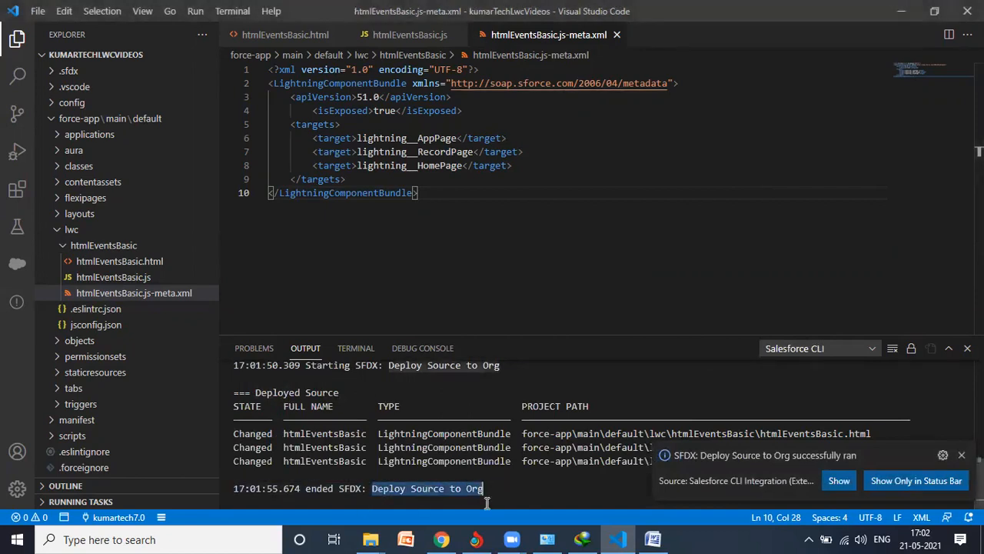
Reload the Deployment Status page in Chrome and examine the time of the newest succeeded deployment.
{"action": "left_click", "coordinate": [441, 539]}
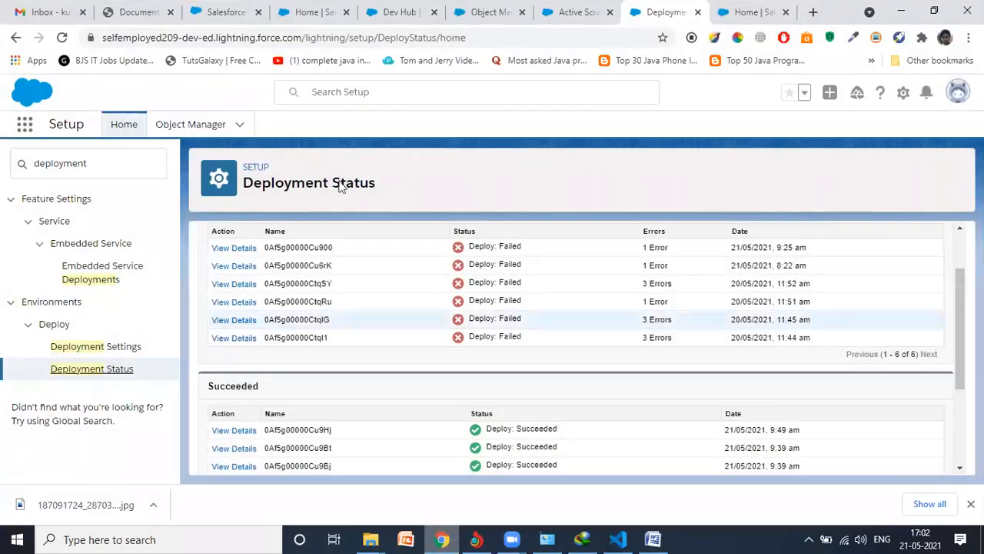
{"action": "left_click", "coordinate": [62, 38]}
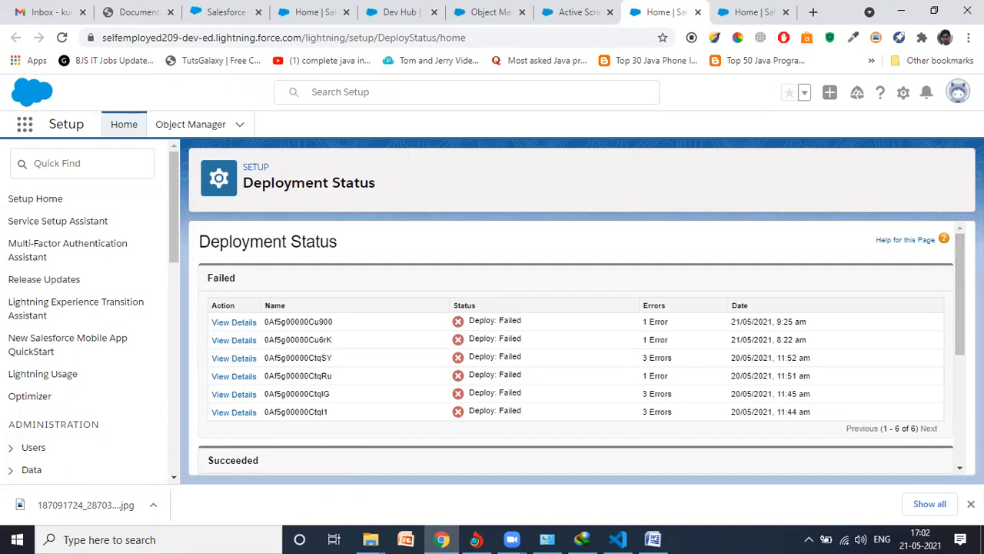
{"action": "scroll", "coordinate": [577, 346], "scroll_direction": "down", "scroll_amount": 2}
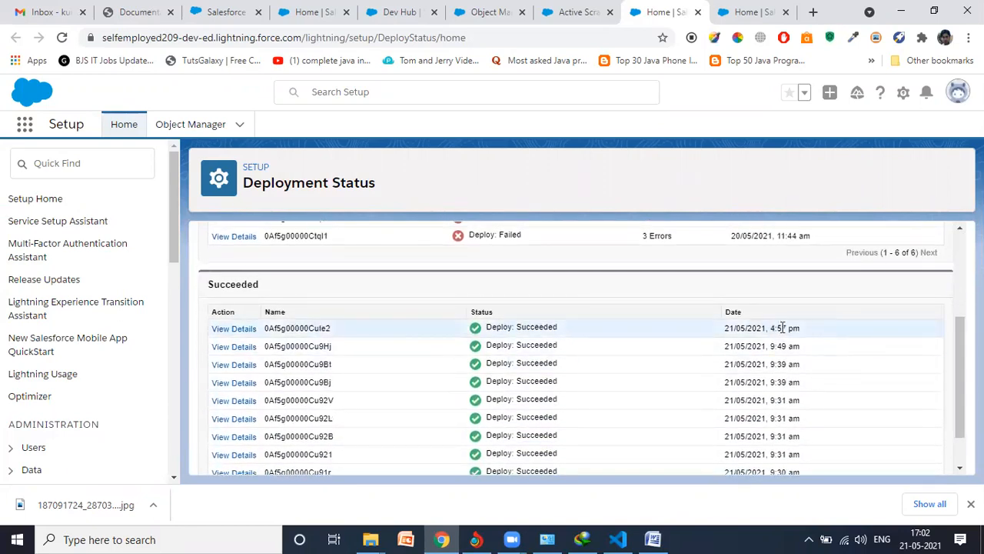
{"action": "left_click_drag", "start_coordinate": [771, 328], "coordinate": [802, 326]}
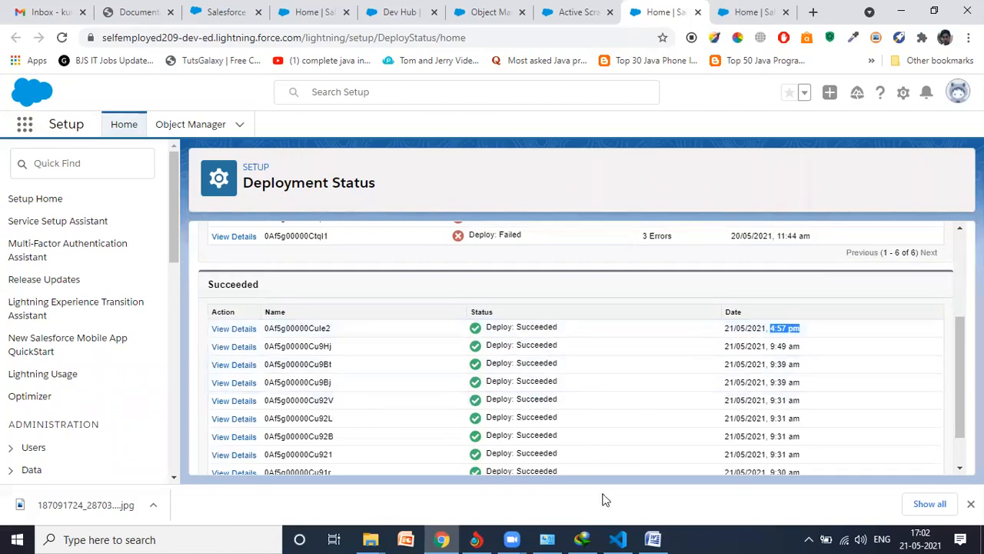
Deploy the source to the org from htmlEventsBasic.html in Visual Studio Code.
{"action": "left_click", "coordinate": [618, 539]}
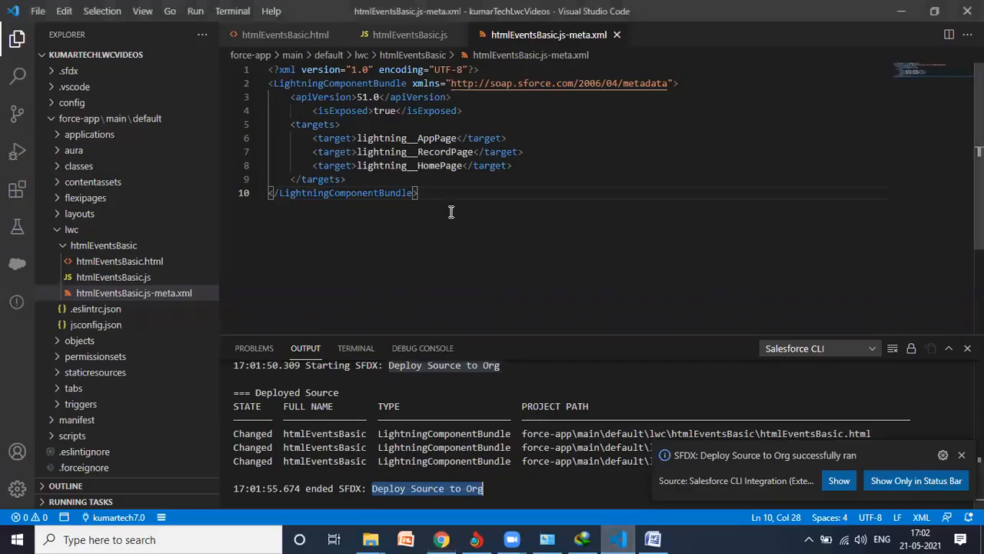
{"action": "left_click", "coordinate": [300, 36]}
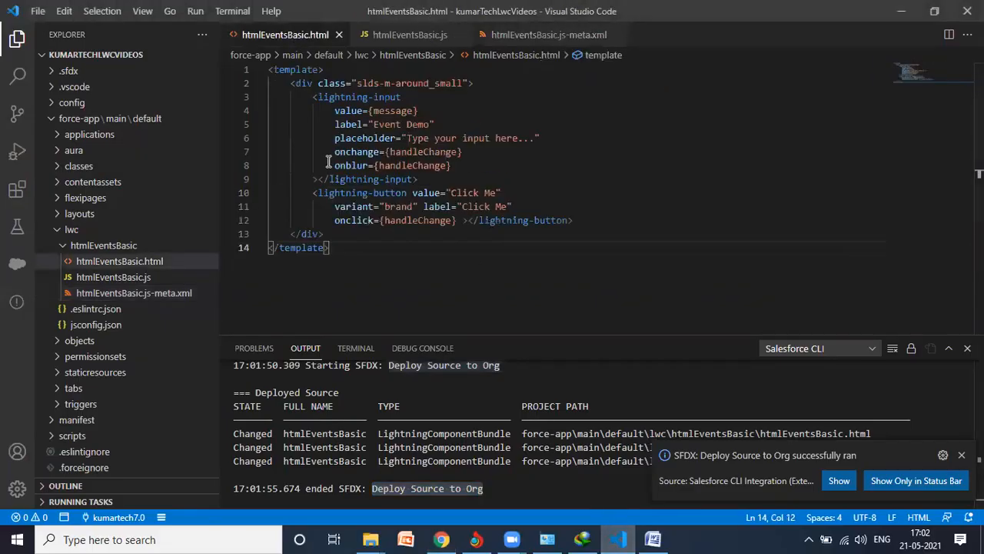
{"action": "right_click", "coordinate": [388, 289]}
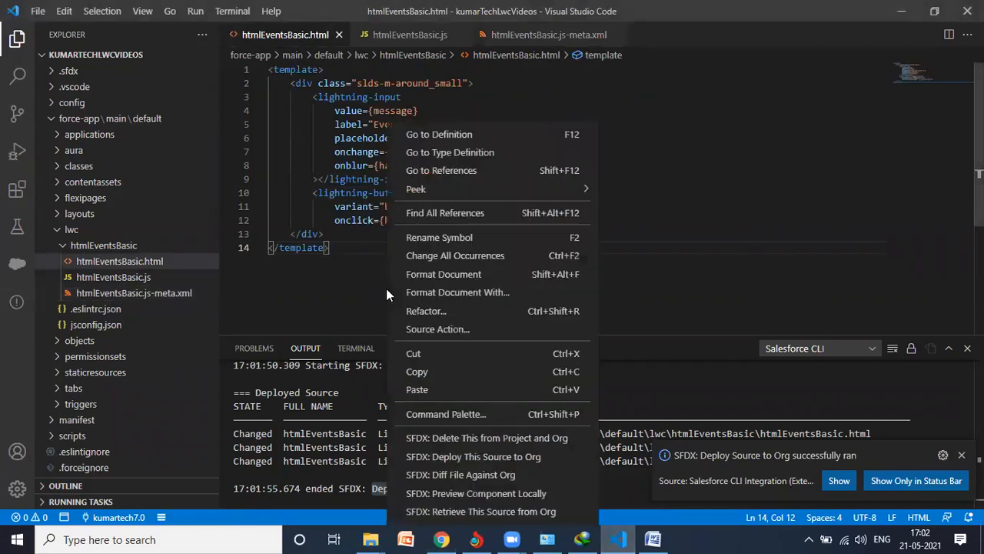
{"action": "left_click", "coordinate": [483, 458]}
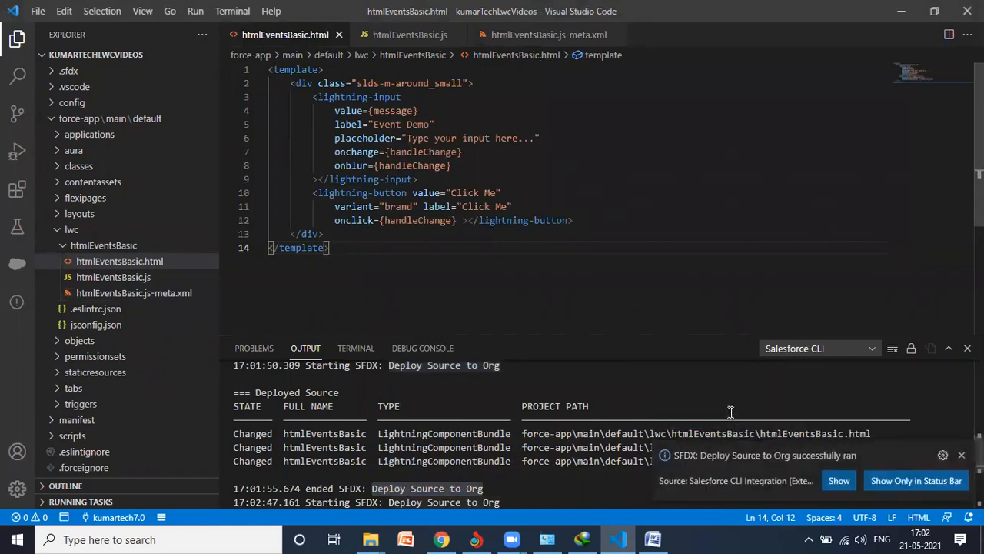
Refresh Deployment Status in Chrome and look for the HTML file's deployment in the Succeeded list.
{"action": "left_click", "coordinate": [450, 538]}
{"action": "left_click", "coordinate": [62, 37]}
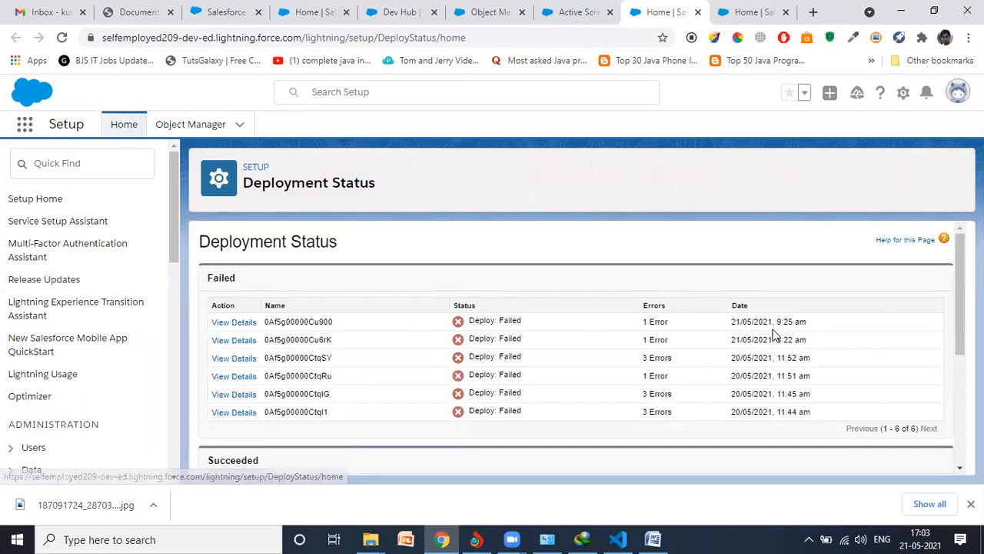
{"action": "scroll", "coordinate": [956, 323], "scroll_direction": "down", "scroll_amount": 2}
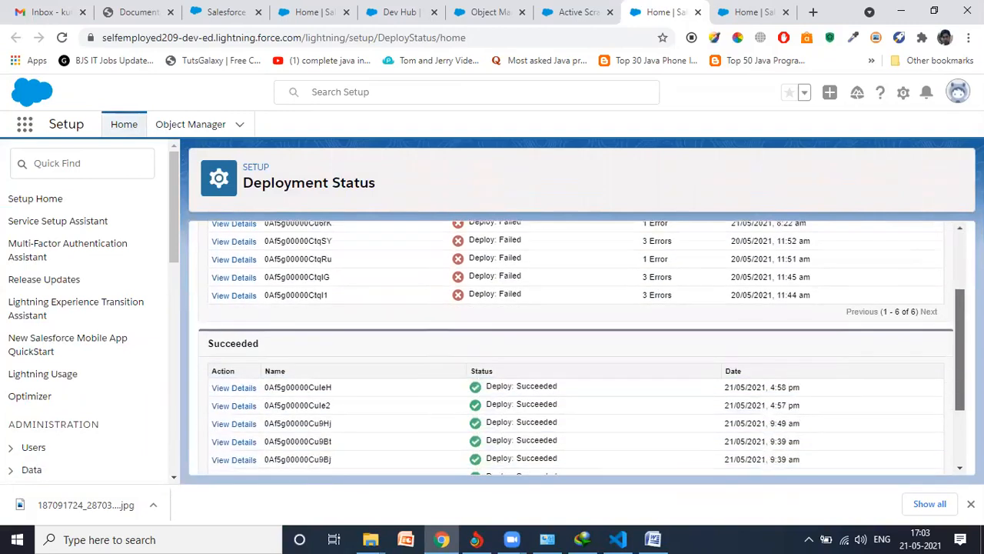
{"action": "scroll", "coordinate": [956, 323], "scroll_direction": "down", "scroll_amount": 1}
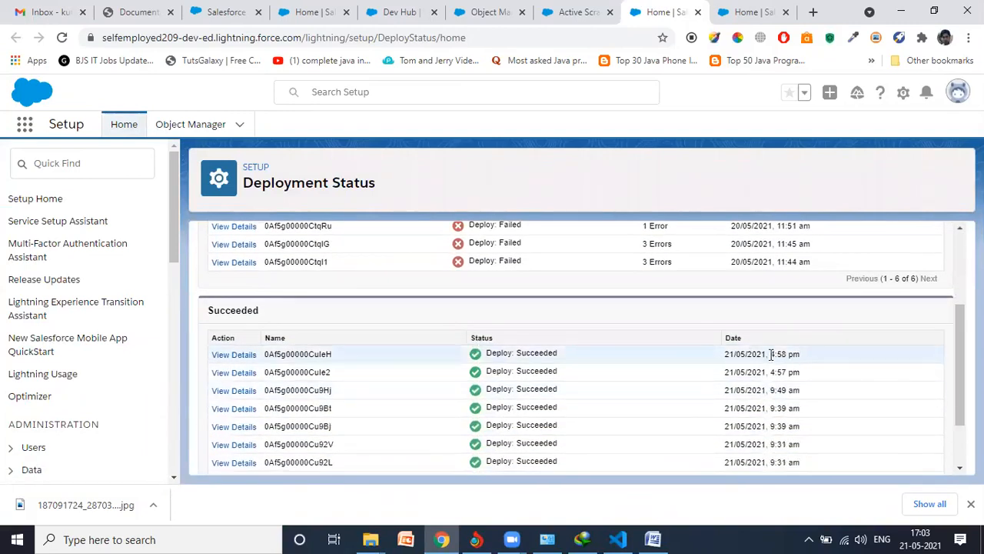
Switch to Visual Studio Code, try to deploy the source to the org from htmlEventsBasic.js, and show the reported problems.
{"action": "left_click", "coordinate": [620, 537]}
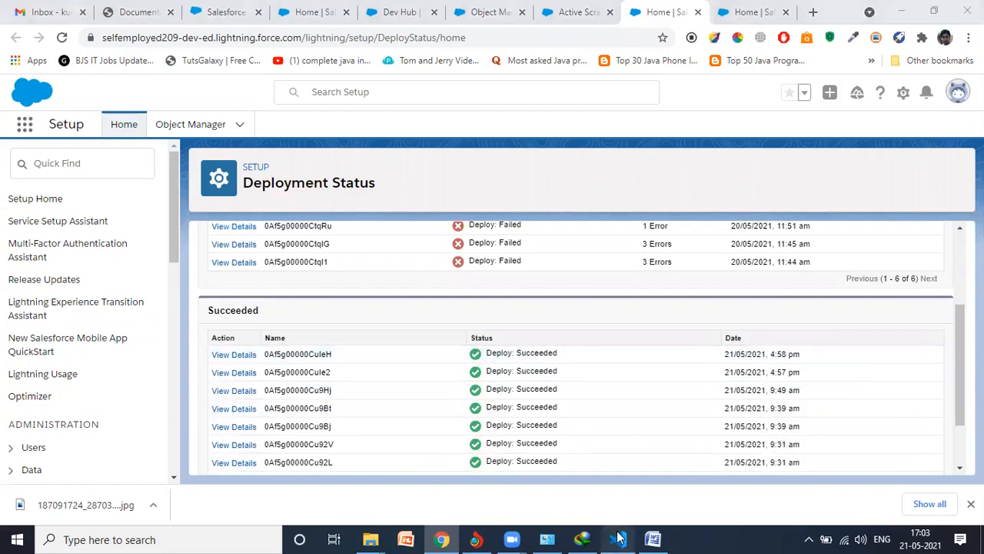
{"action": "left_click", "coordinate": [399, 37]}
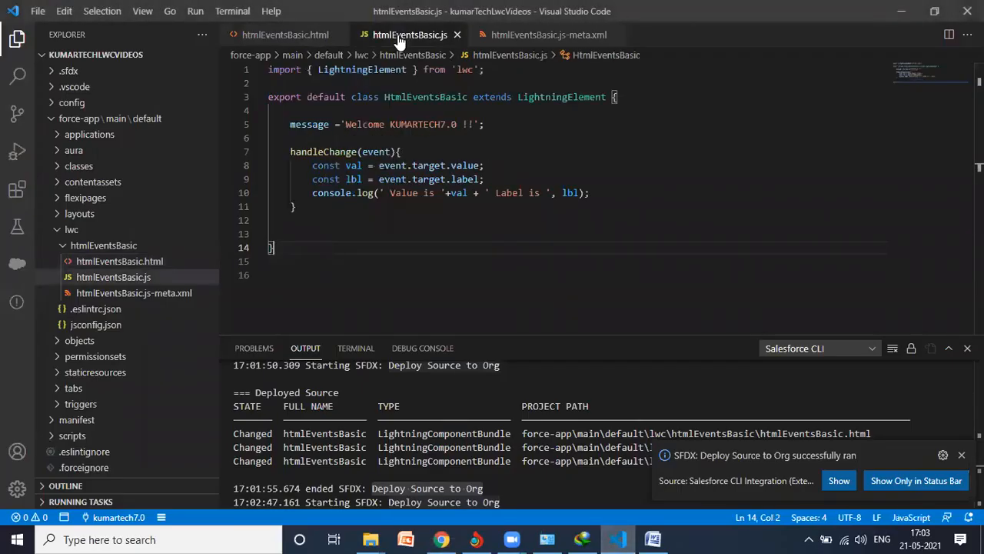
{"action": "right_click", "coordinate": [400, 234]}
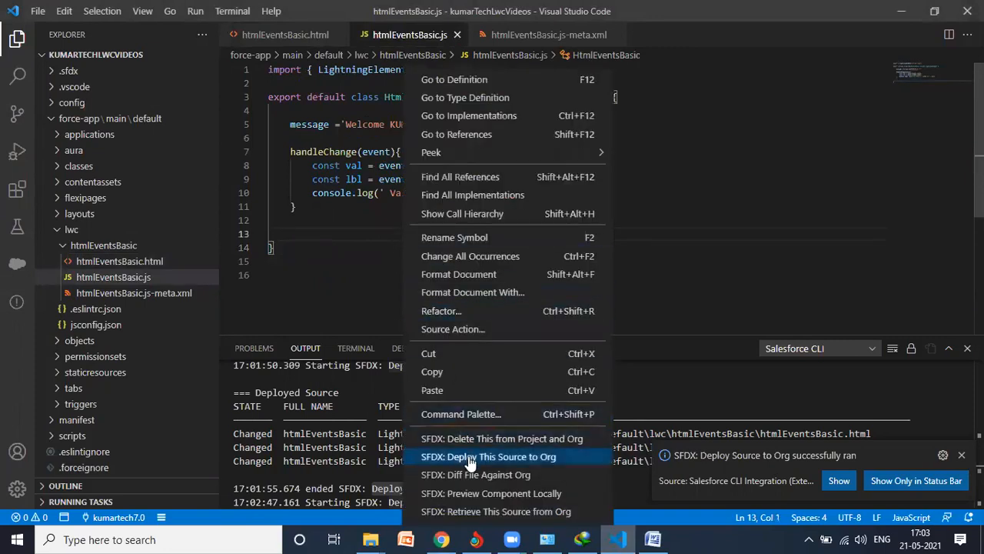
{"action": "left_click", "coordinate": [529, 465]}
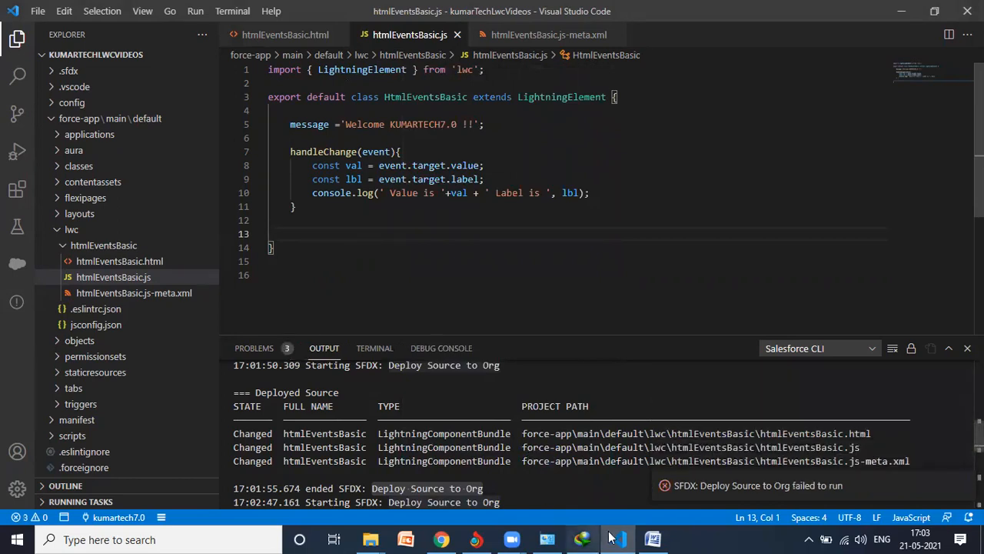
{"action": "left_click", "coordinate": [250, 347]}
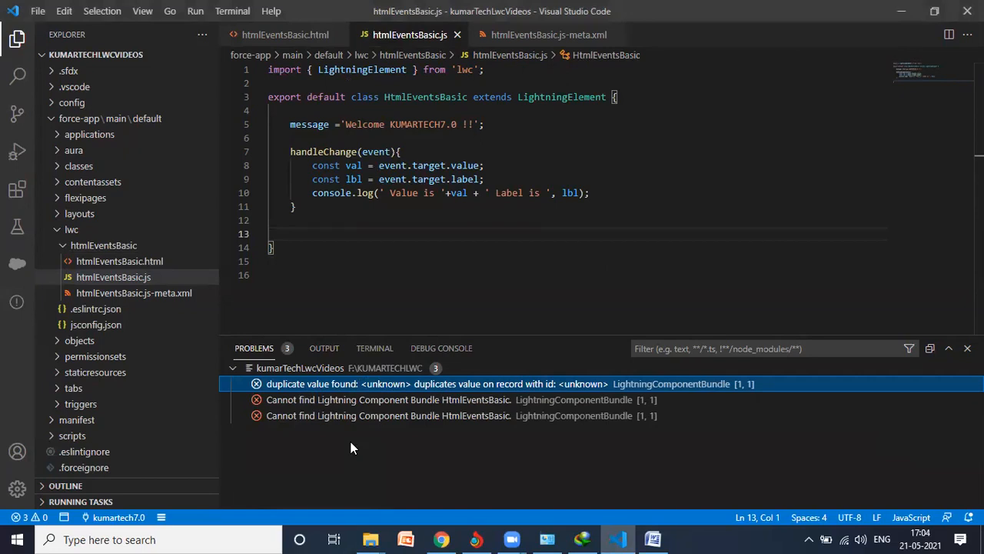
Try again to deploy htmlEventsBasic.js to the org and inspect the problems reported for the component bundle.
{"action": "left_click", "coordinate": [326, 283]}
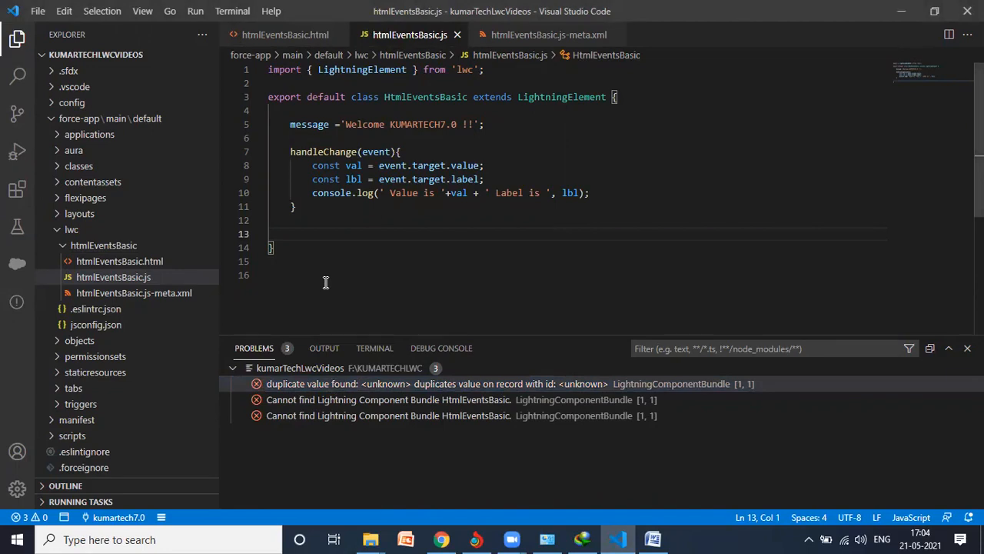
{"action": "right_click", "coordinate": [97, 249]}
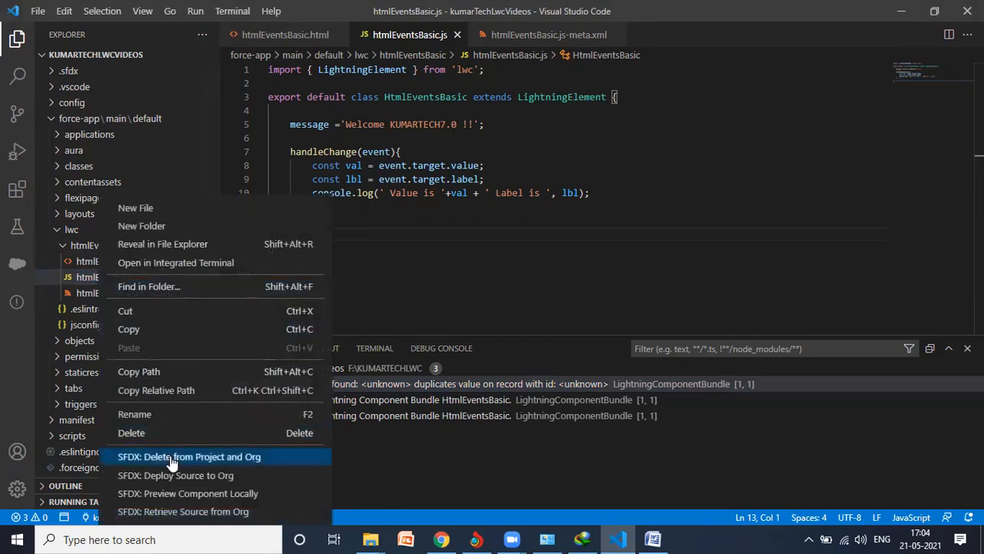
{"action": "left_click", "coordinate": [522, 275]}
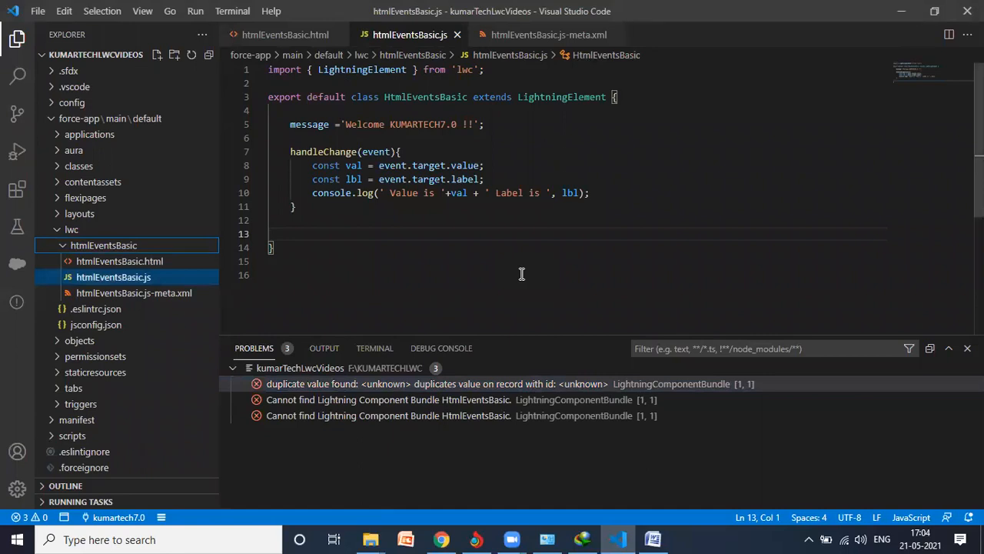
{"action": "right_click", "coordinate": [521, 274]}
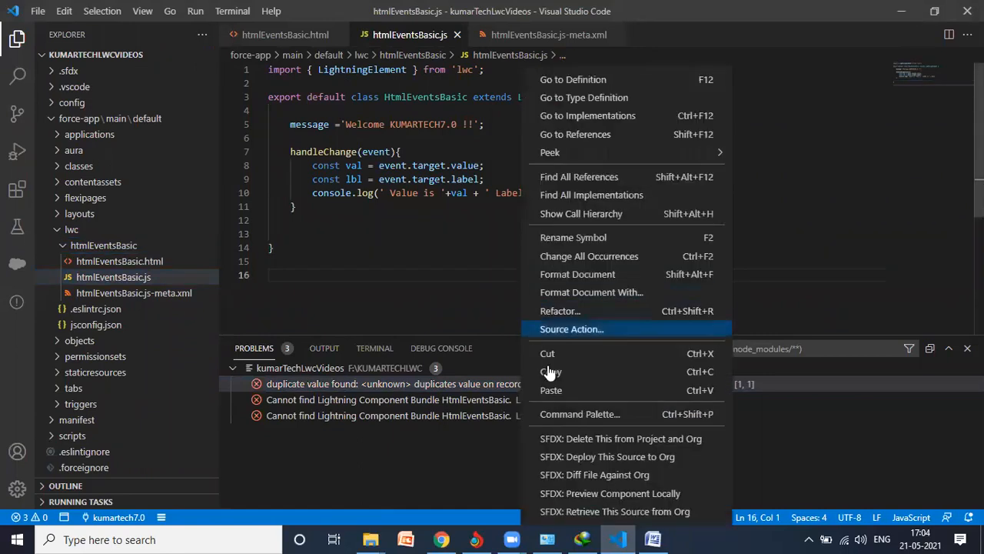
{"action": "left_click", "coordinate": [588, 457]}
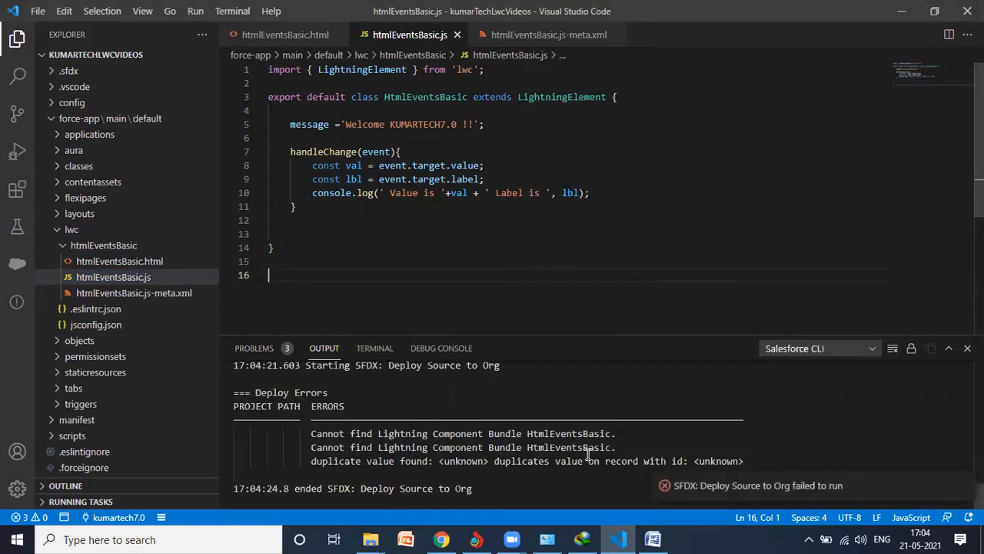
{"action": "left_click", "coordinate": [246, 353]}
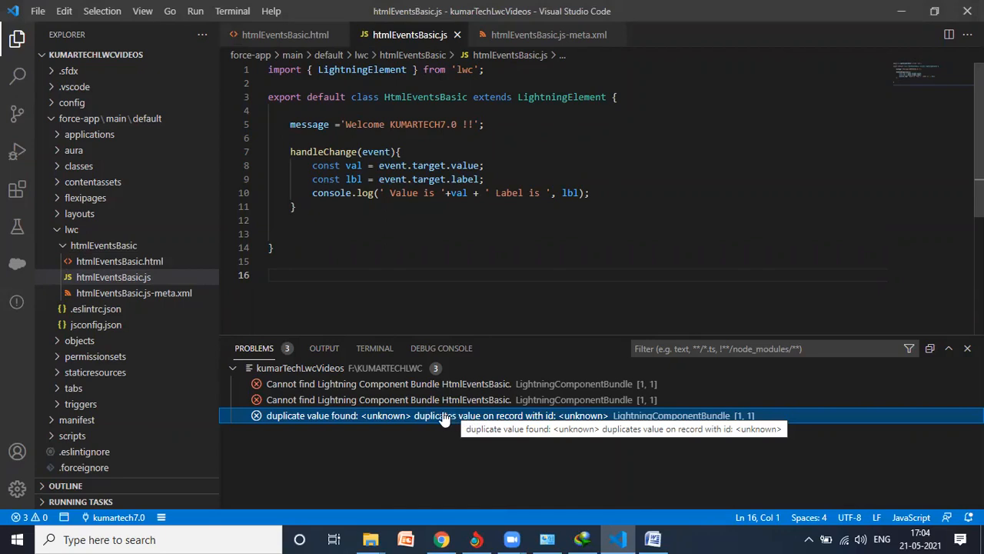
Reload Deployment Status in Chrome, open the newest failed deployment's details, and examine its component errors.
{"action": "left_click", "coordinate": [442, 539]}
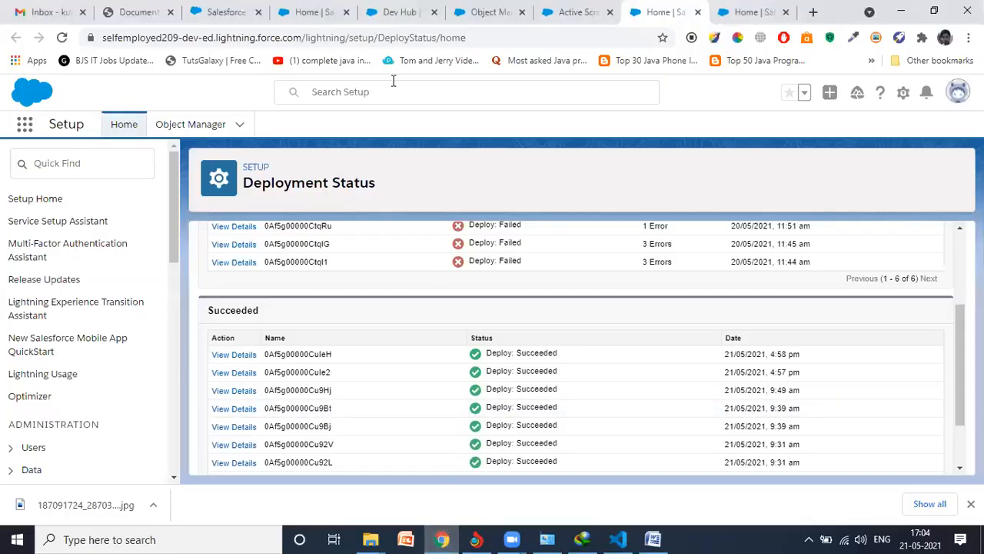
{"action": "left_click", "coordinate": [61, 37]}
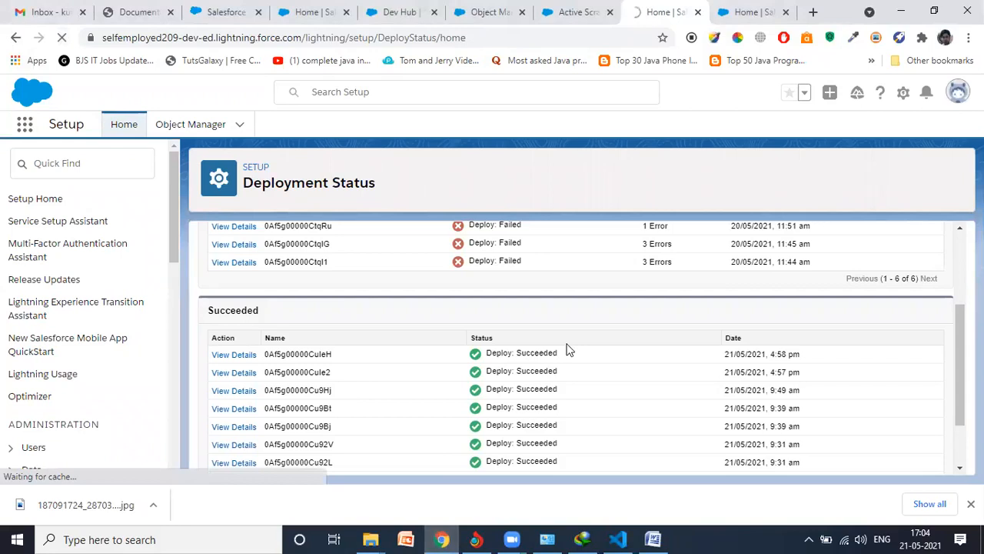
{"action": "left_click_drag", "start_coordinate": [960, 361], "coordinate": [959, 291]}
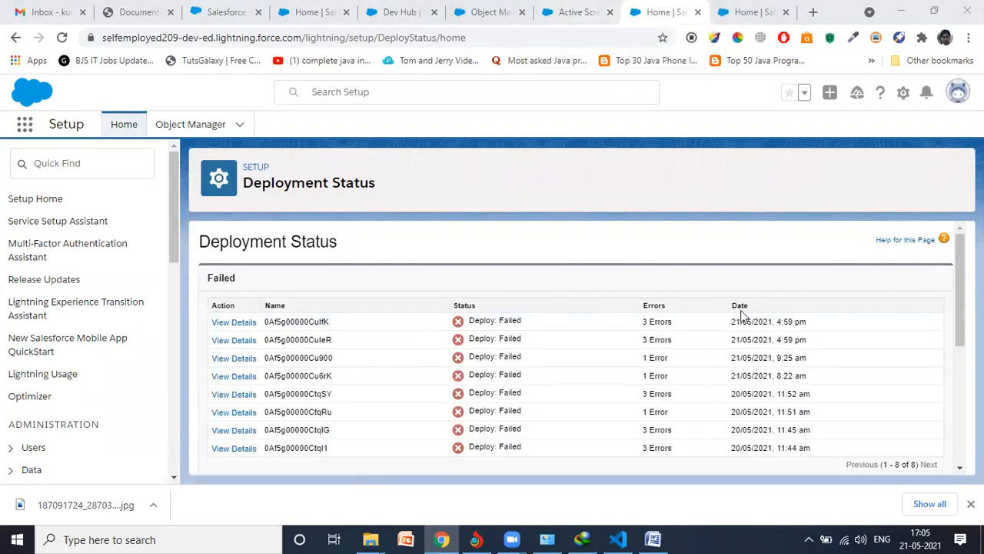
{"action": "left_click", "coordinate": [236, 324]}
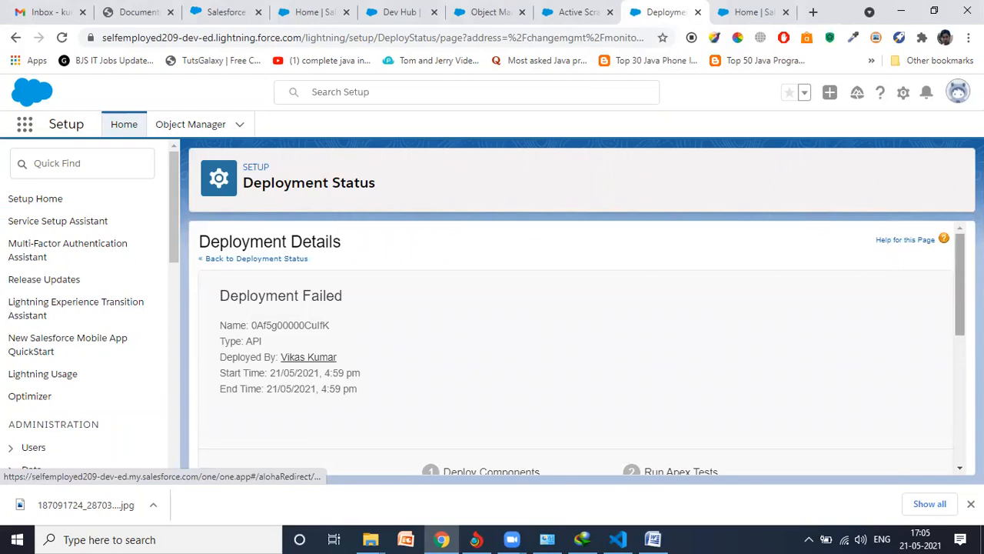
{"action": "scroll", "coordinate": [576, 346], "scroll_direction": "down", "scroll_amount": 3}
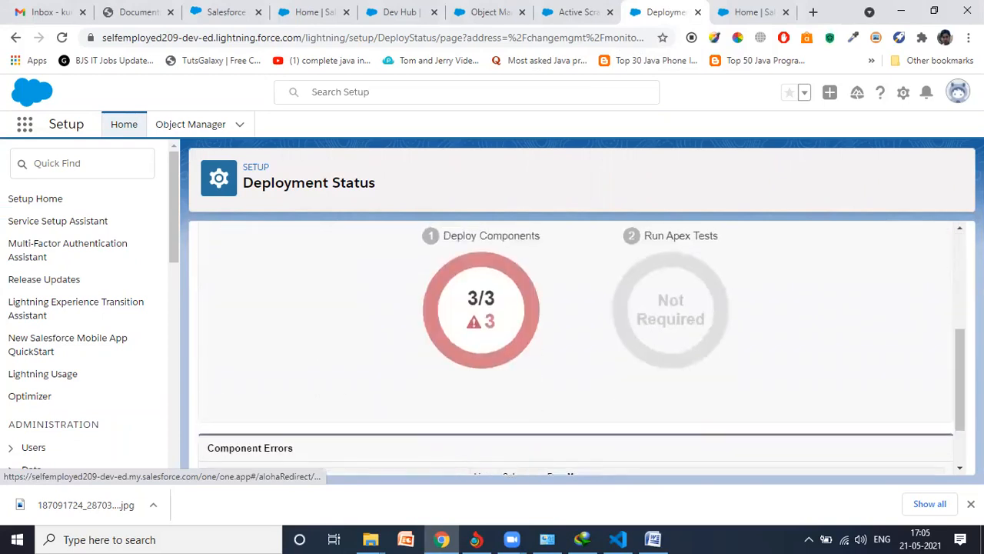
{"action": "scroll", "coordinate": [577, 346], "scroll_direction": "down", "scroll_amount": 1}
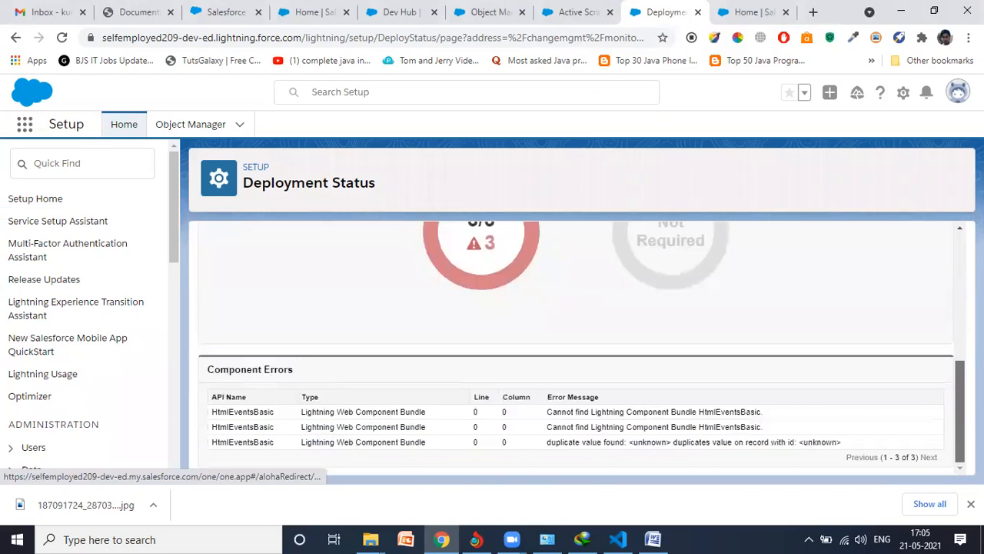
Back in Visual Studio Code, rename the message property and the val and lbl constants in htmlEventsBasic.js to message1, val1 and lbl1.
{"action": "left_click", "coordinate": [619, 539]}
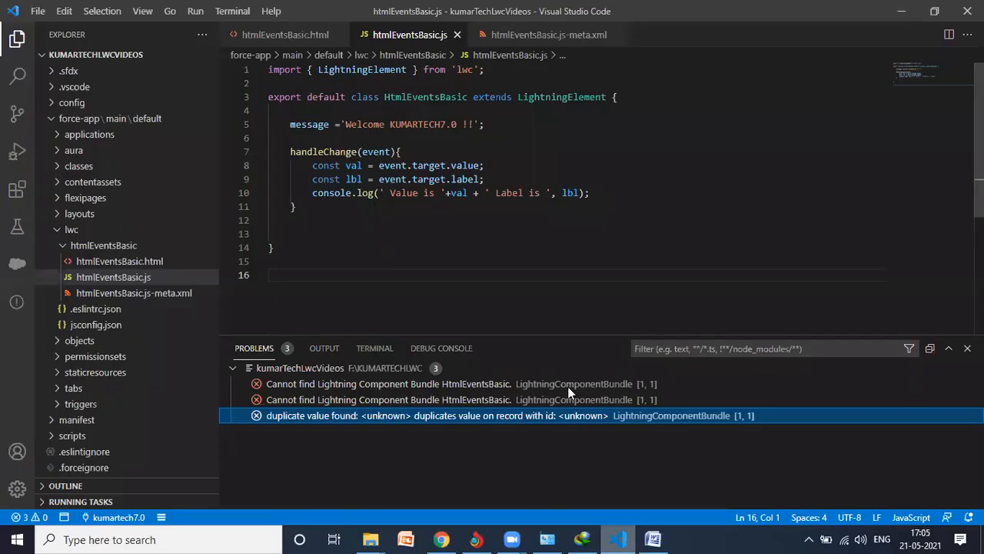
{"action": "left_click", "coordinate": [330, 125]}
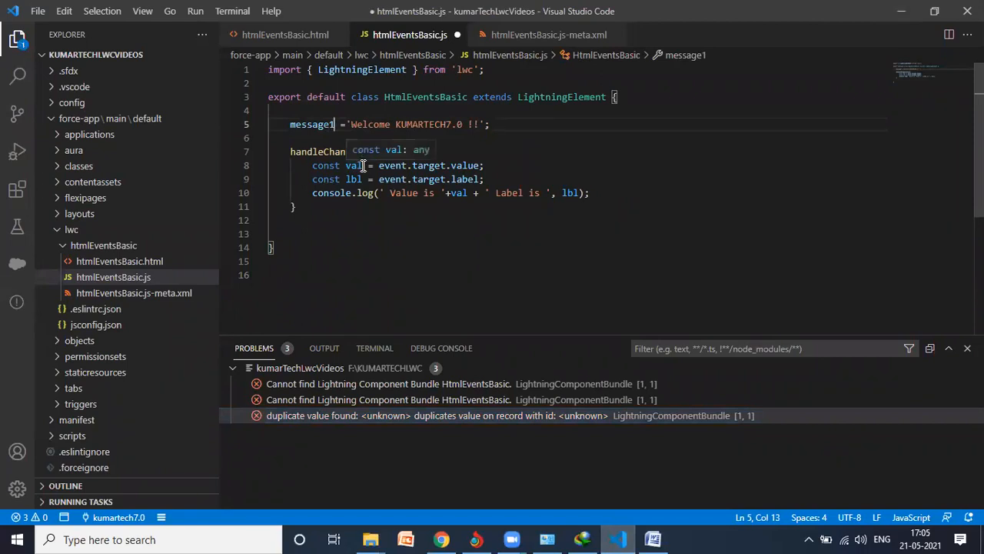
{"action": "left_click", "coordinate": [361, 165]}
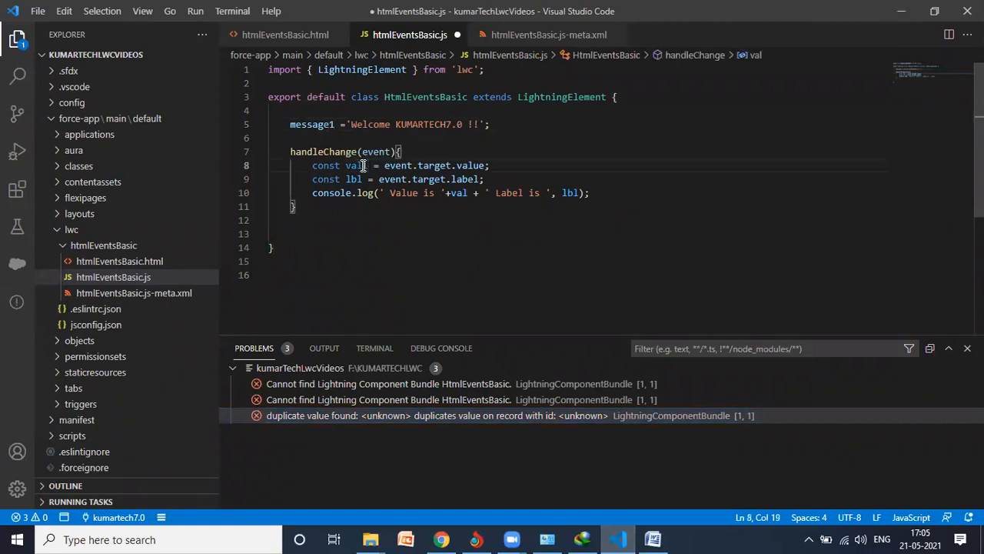
{"action": "left_click", "coordinate": [362, 178]}
{"action": "type", "text": "1"}
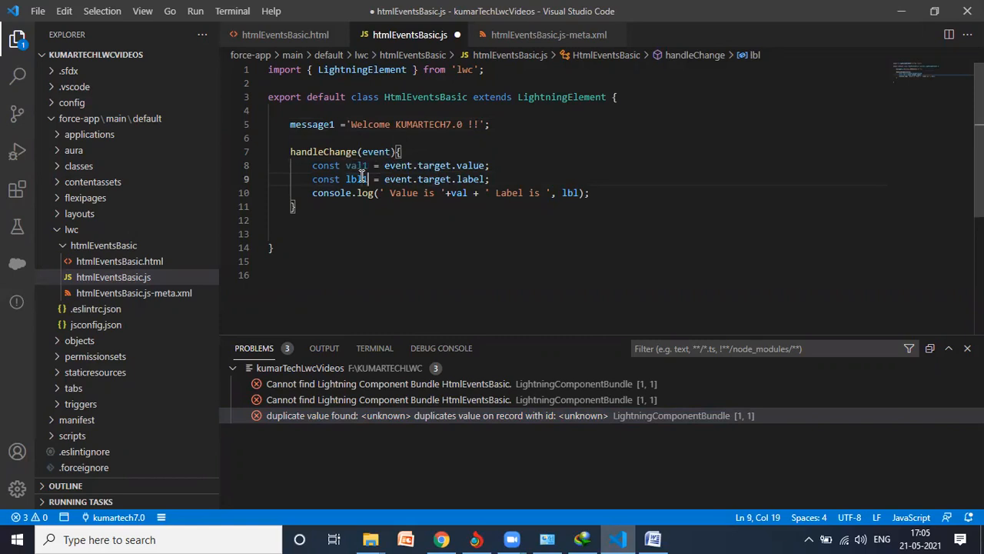
Update the console.log statement in handleChange to use val1 and lbl1.
{"action": "left_click", "coordinate": [468, 193]}
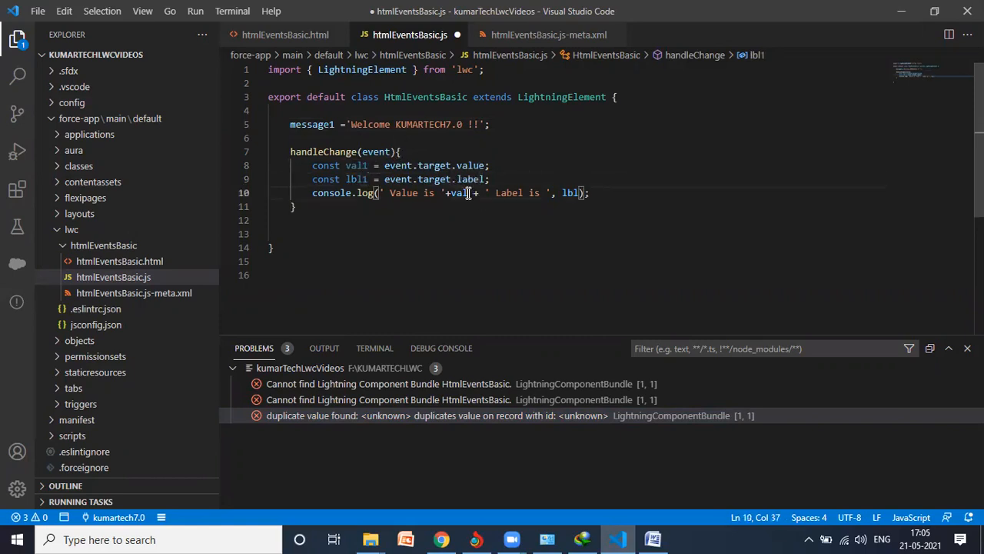
{"action": "type", "text": "1"}
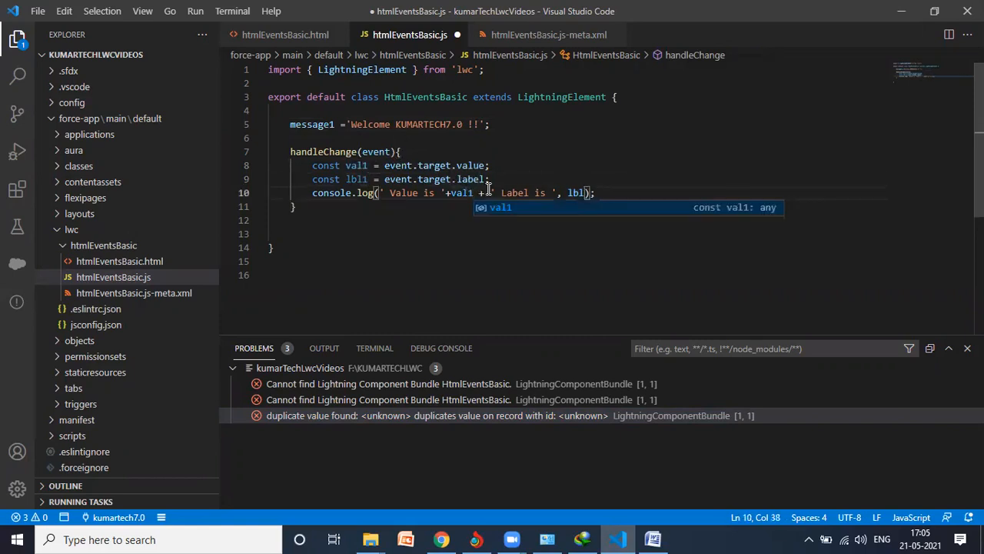
{"action": "left_click", "coordinate": [584, 193]}
{"action": "type", "text": "1"}
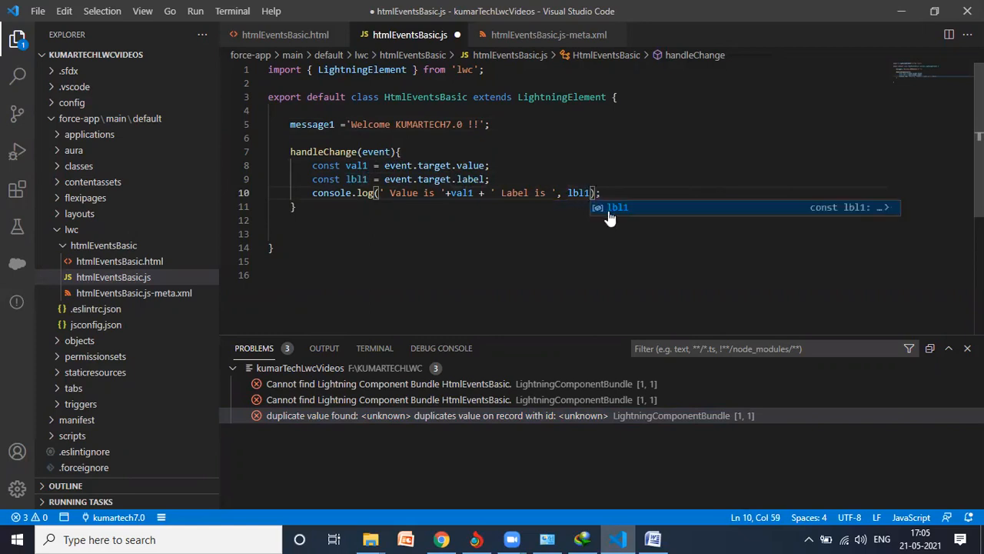
{"action": "key", "text": "Escape"}
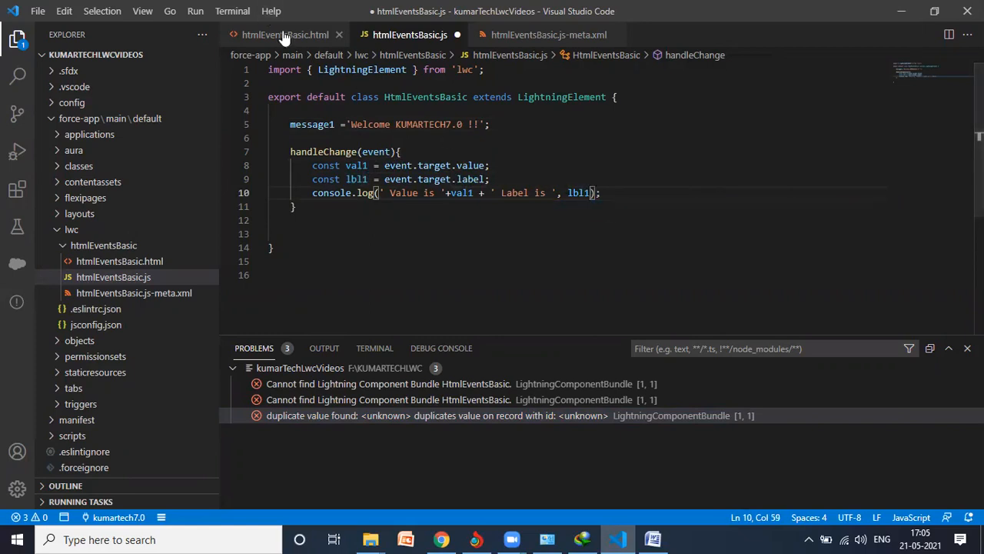
In htmlEventsBasic.html, bind the lightning-input's value to {message1}.
{"action": "left_click", "coordinate": [283, 36]}
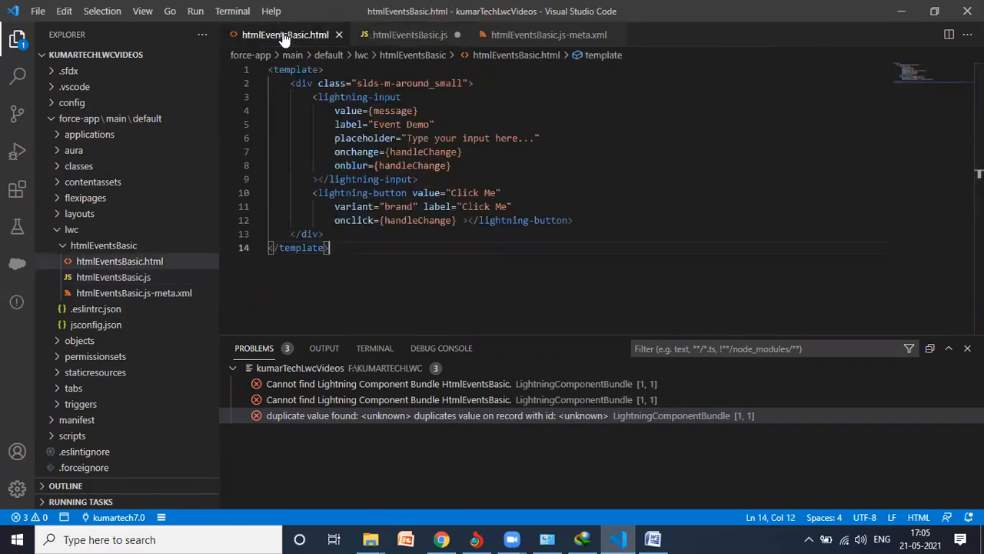
{"action": "left_click", "coordinate": [386, 35]}
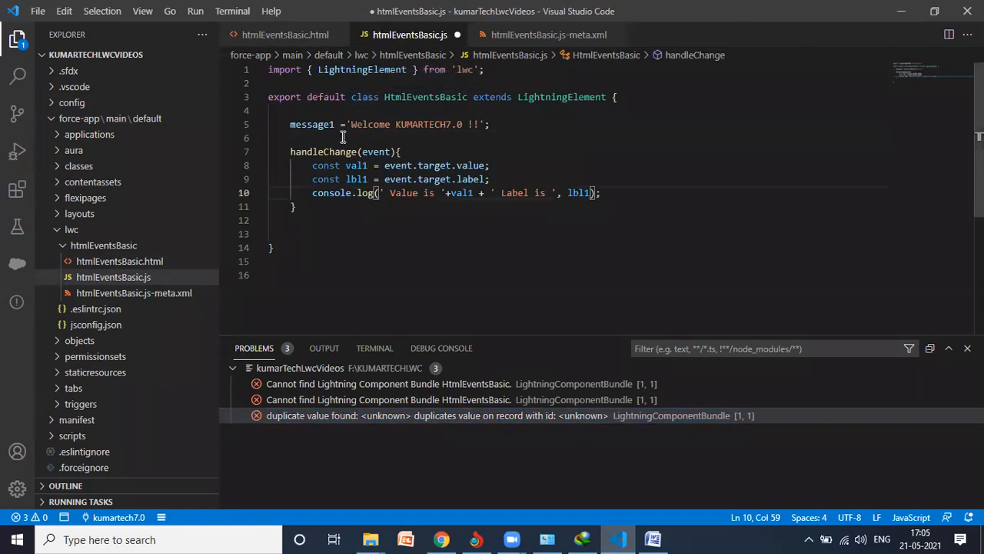
{"action": "left_click", "coordinate": [313, 38]}
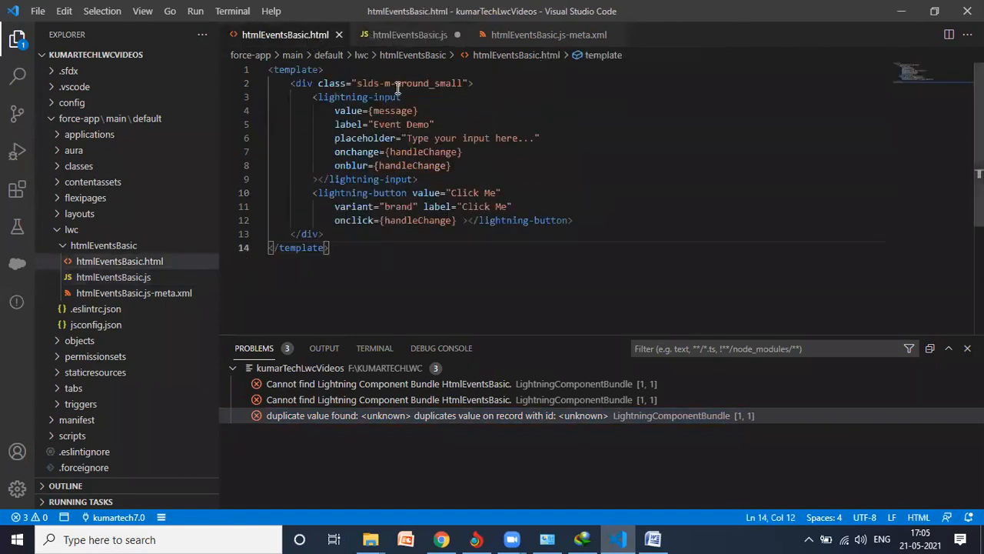
{"action": "left_click", "coordinate": [415, 111]}
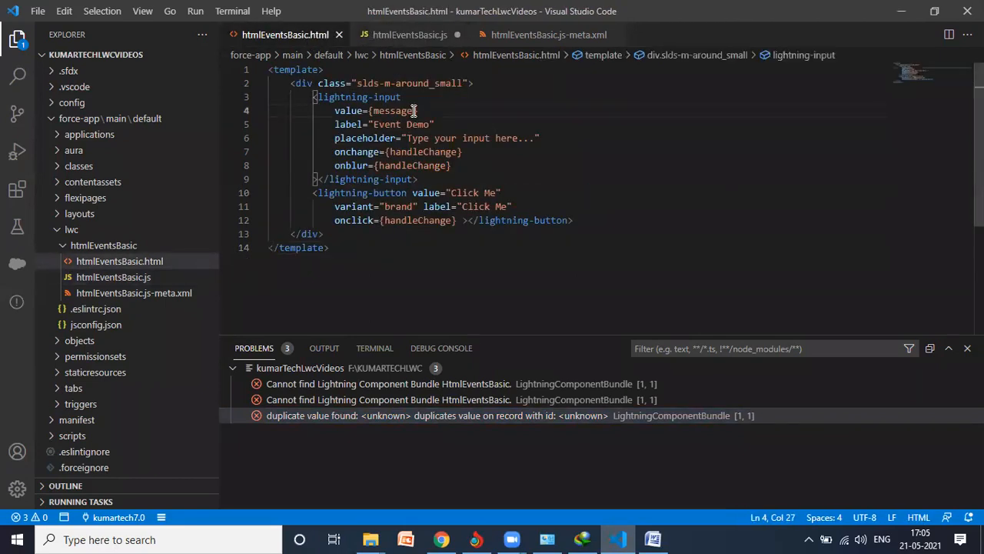
{"action": "type", "text": "1"}
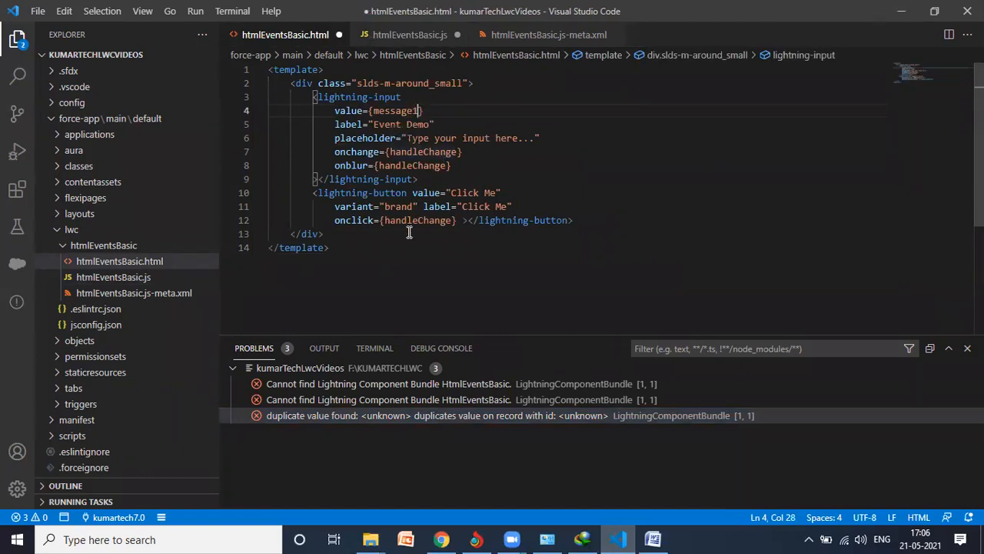
Save htmlEventsBasic.html and deploy its source to the org.
{"action": "key", "text": "ctrl+s"}
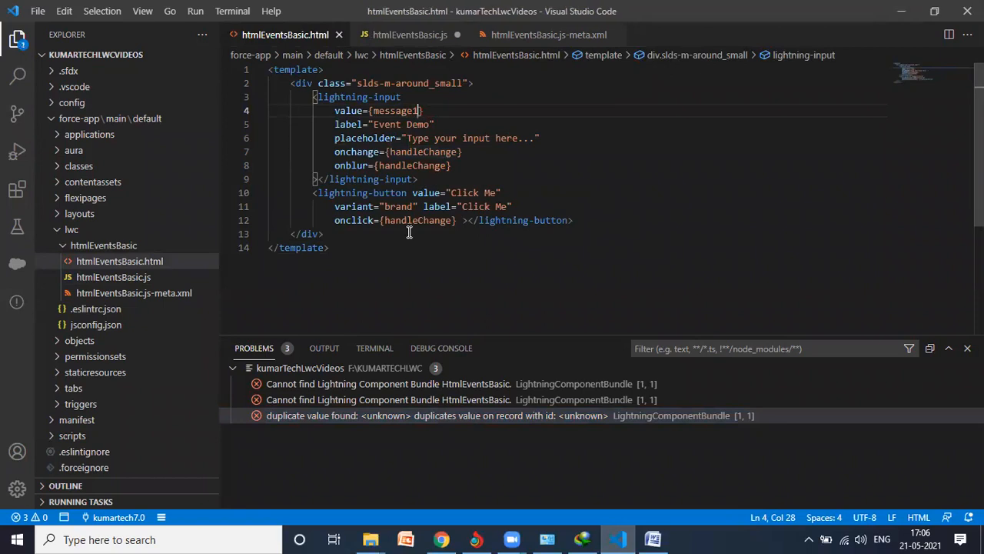
{"action": "right_click", "coordinate": [409, 232]}
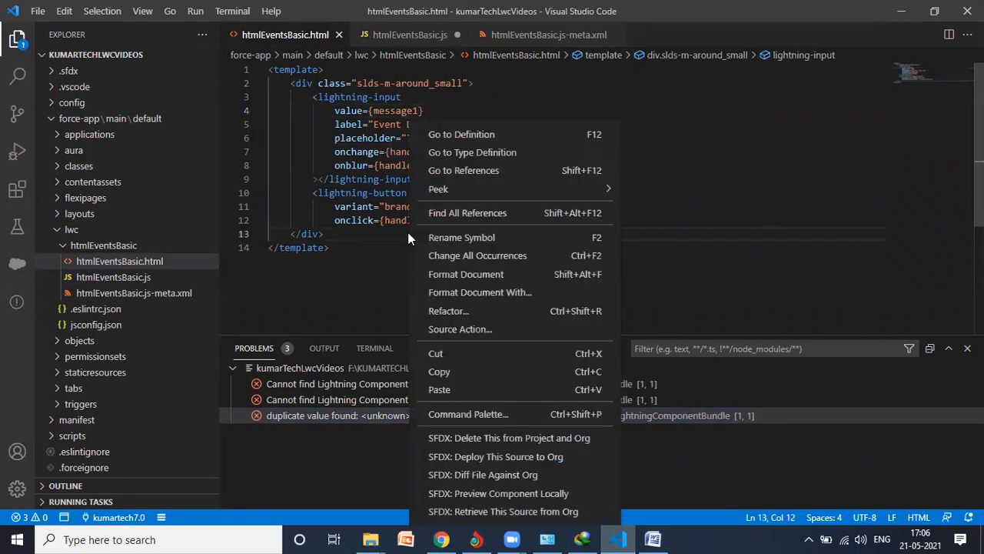
{"action": "left_click", "coordinate": [467, 456]}
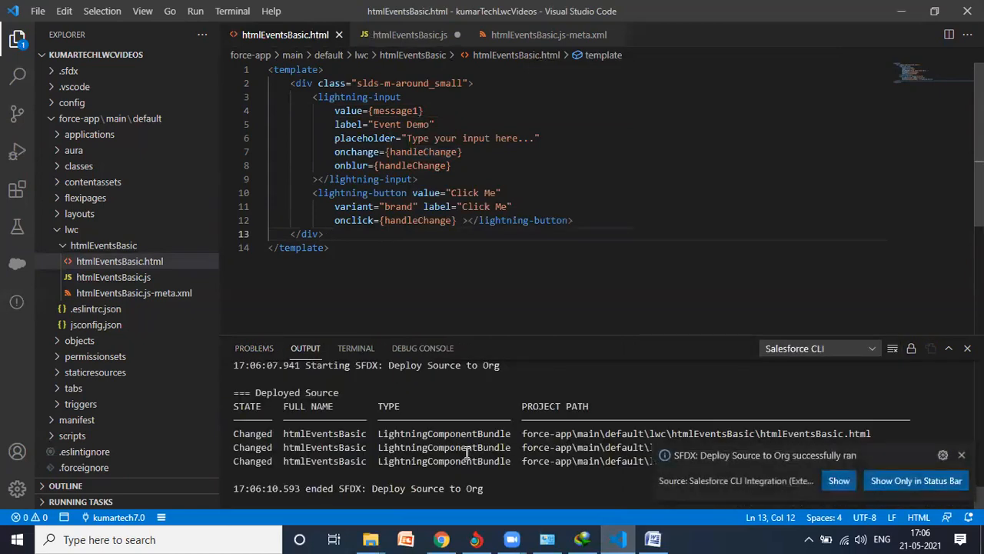
Save htmlEventsBasic.js, deploy its source to the org, and show the list of reported problems.
{"action": "left_click", "coordinate": [400, 36]}
{"action": "key", "text": "ctrl+s"}
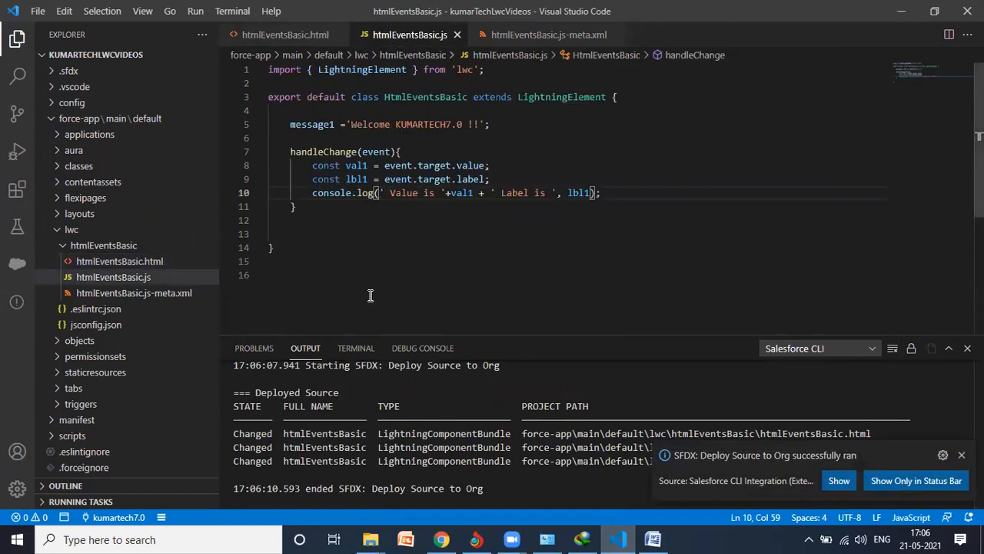
{"action": "right_click", "coordinate": [369, 295]}
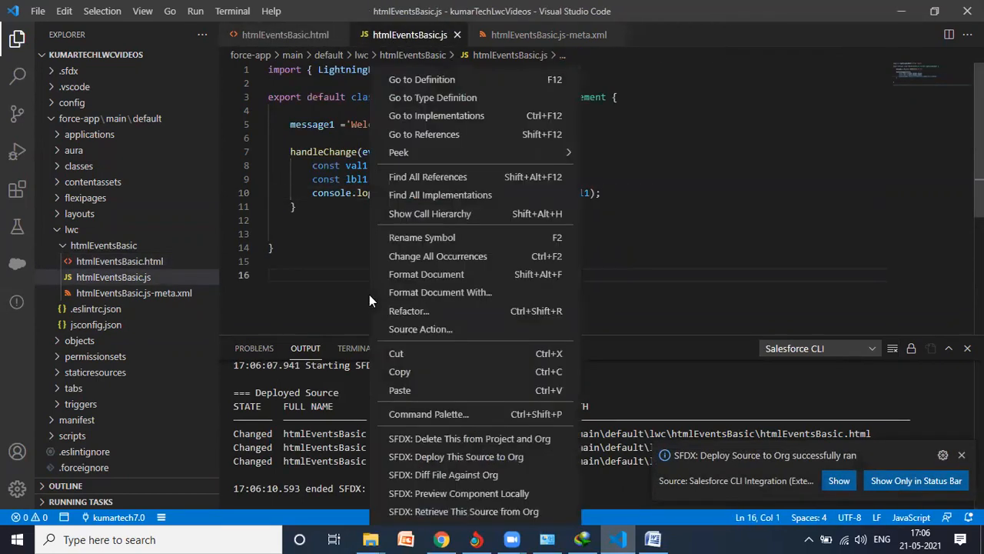
{"action": "left_click", "coordinate": [402, 456]}
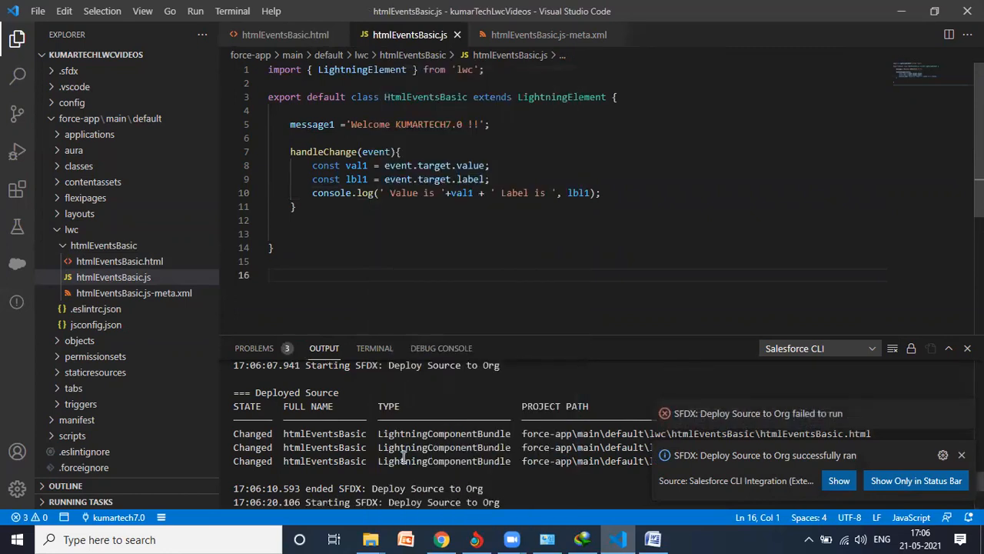
{"action": "left_click", "coordinate": [255, 349]}
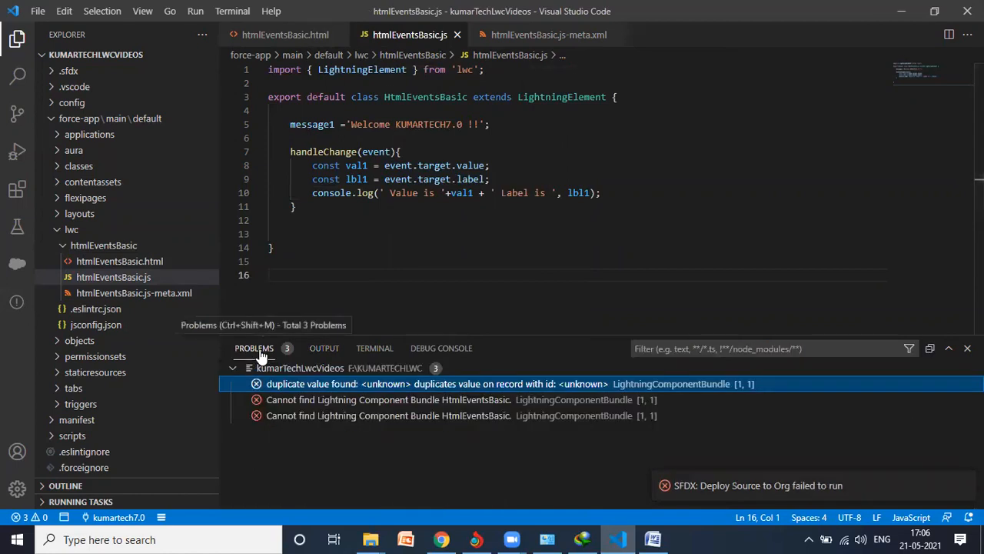
Switch to the Salesforce org in Chrome and open its Setup home page in a new tab.
{"action": "left_click", "coordinate": [450, 538]}
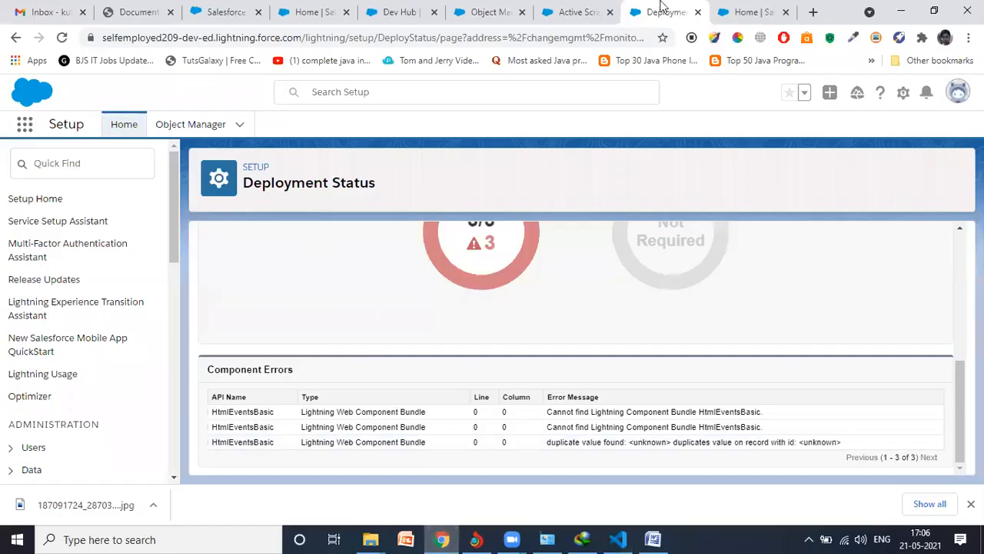
{"action": "left_click", "coordinate": [575, 9]}
{"action": "left_click", "coordinate": [488, 12]}
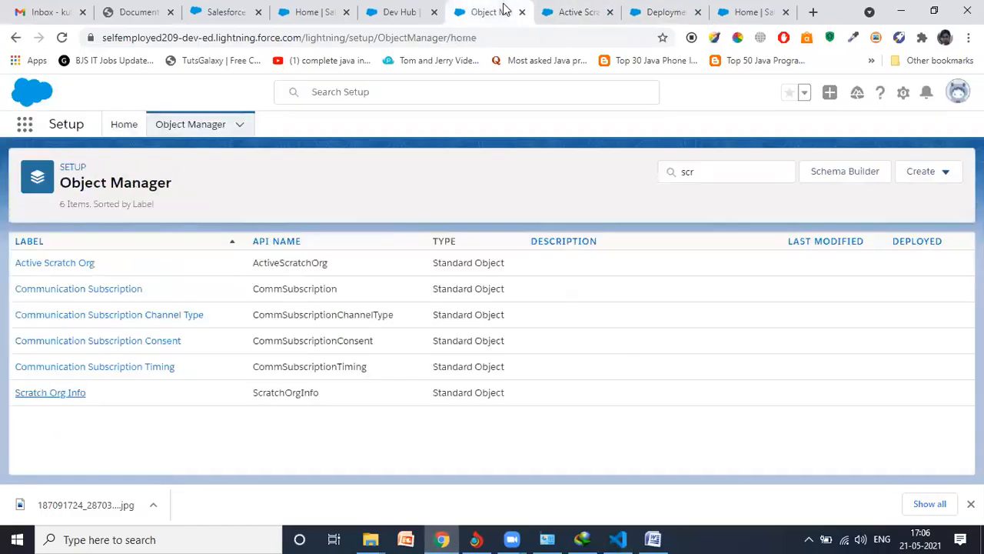
{"action": "left_click", "coordinate": [905, 96]}
{"action": "left_click", "coordinate": [841, 127]}
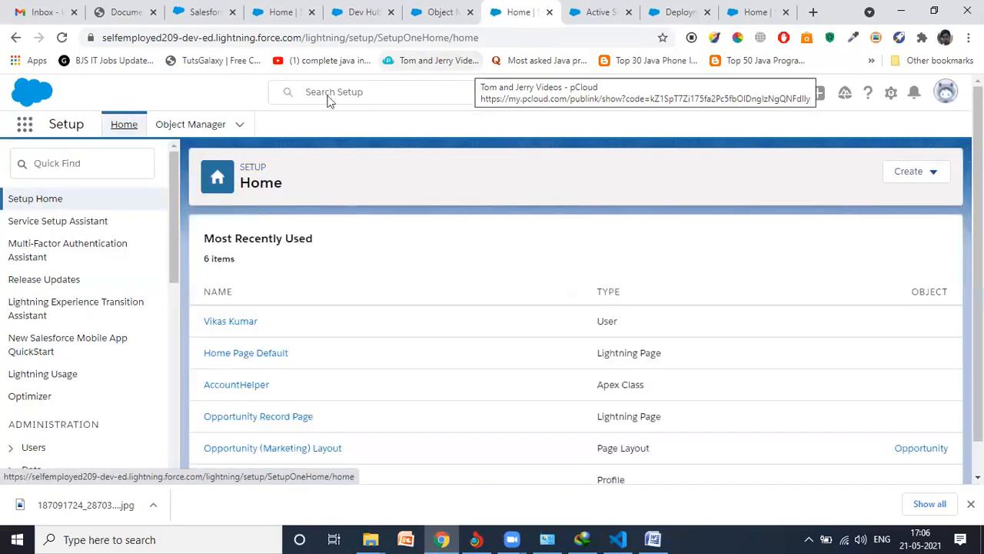
Search Setup's Quick Find for "compon" and open the Lightning Components list.
{"action": "left_click", "coordinate": [66, 162]}
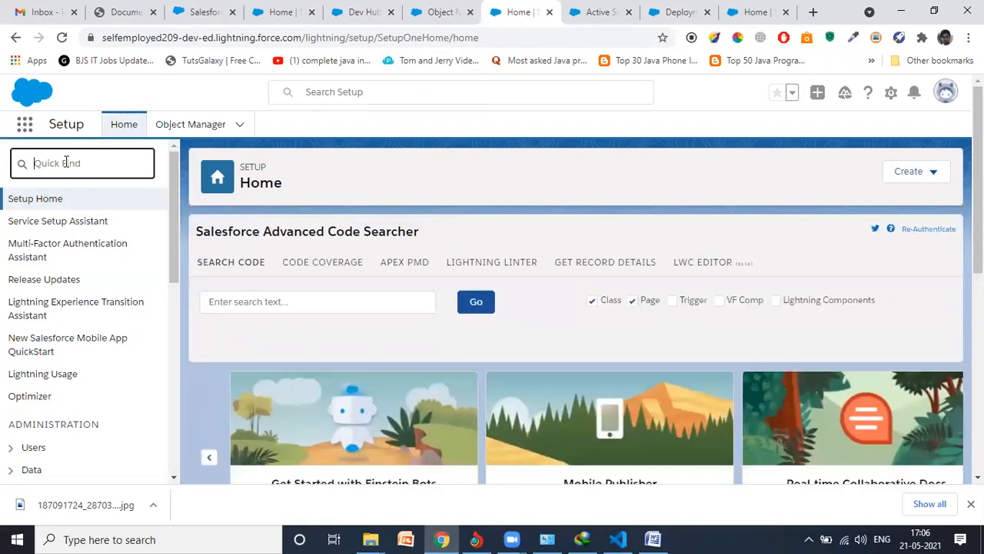
{"action": "type", "text": "dev"}
{"action": "key", "text": "BackSpace"}
{"action": "key", "text": "BackSpace"}
{"action": "key", "text": "BackSpace"}
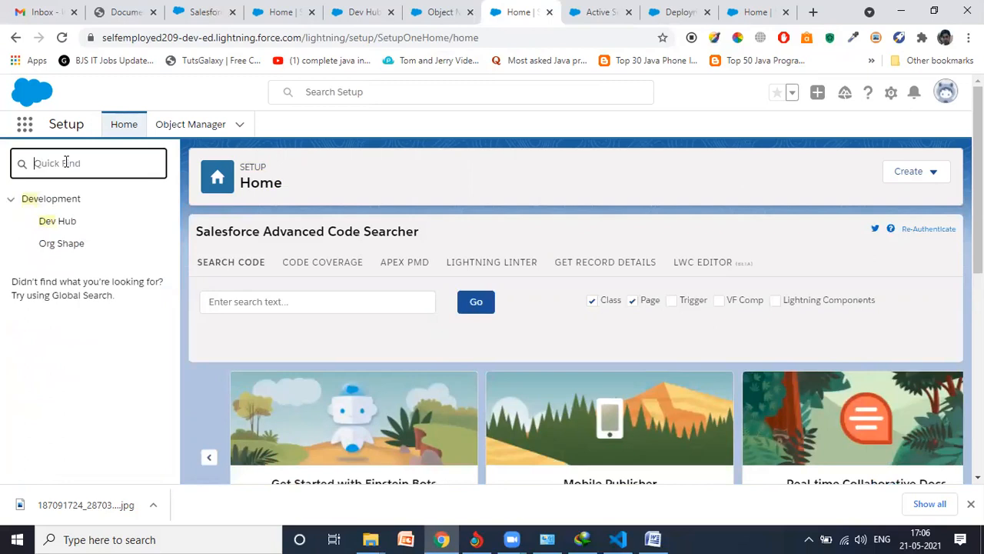
{"action": "type", "text": "compon"}
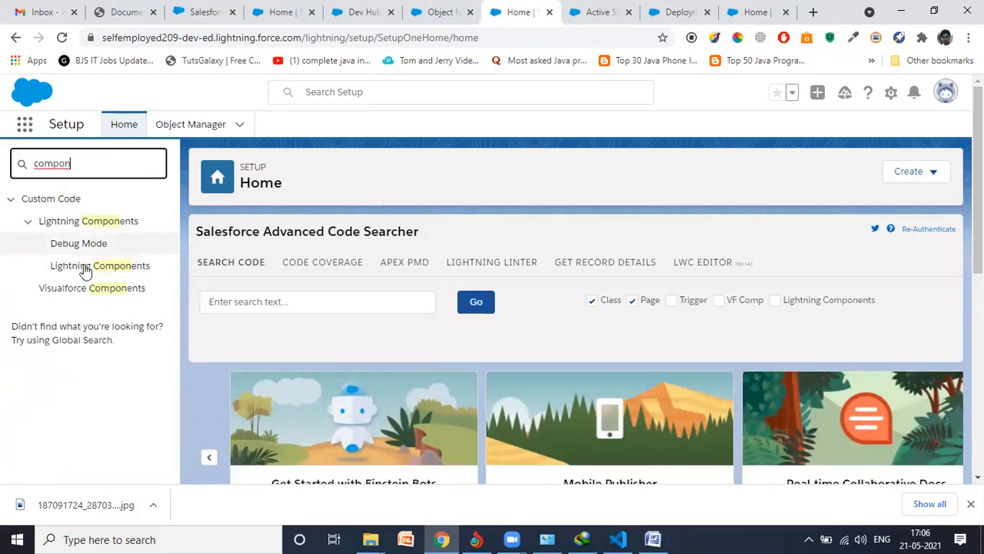
{"action": "left_click", "coordinate": [87, 269]}
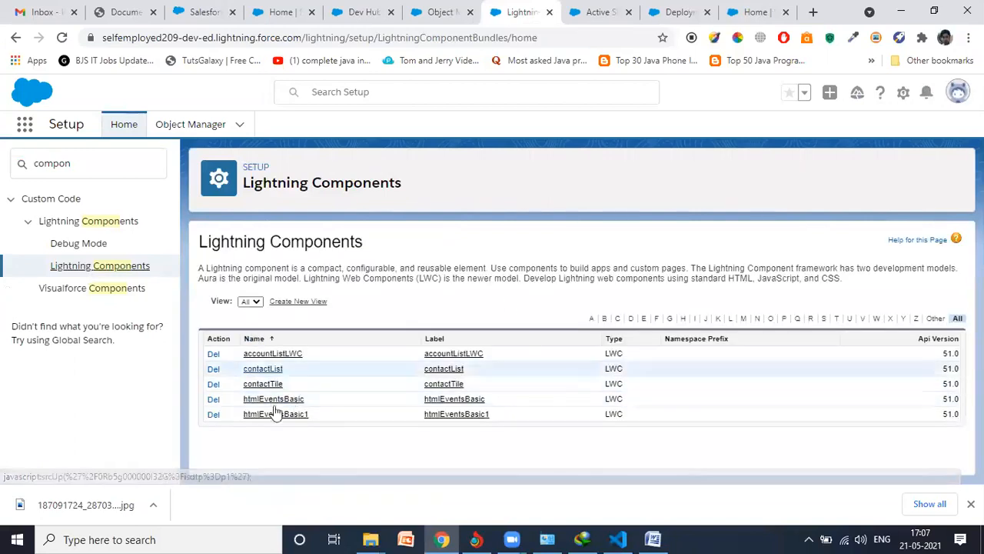
Try to delete the htmlEventsBasic component from the org.
{"action": "left_click", "coordinate": [214, 402]}
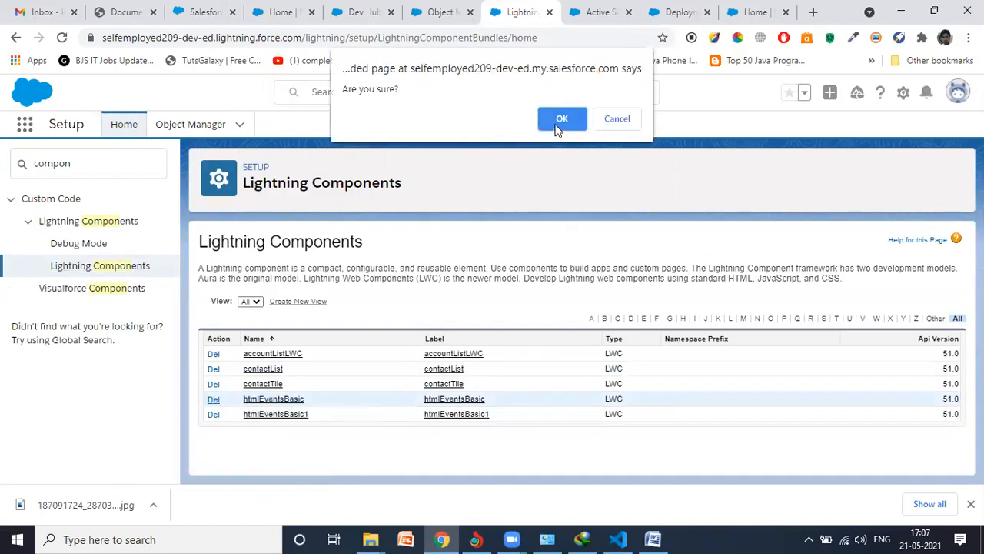
{"action": "left_click", "coordinate": [558, 121]}
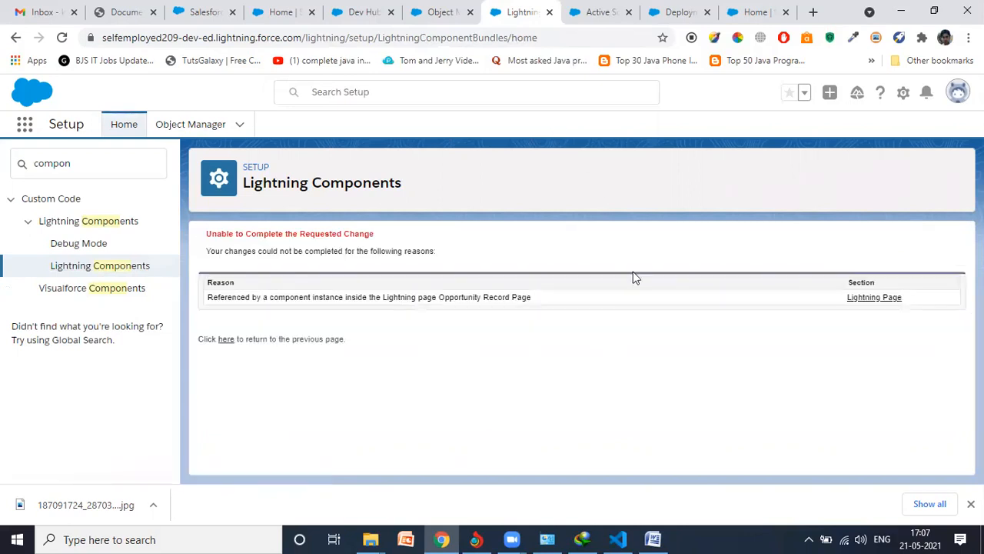
Examine the details of the Lightning page that references htmlEventsBasic, and return to the Lightning Components list.
{"action": "left_click", "coordinate": [856, 300]}
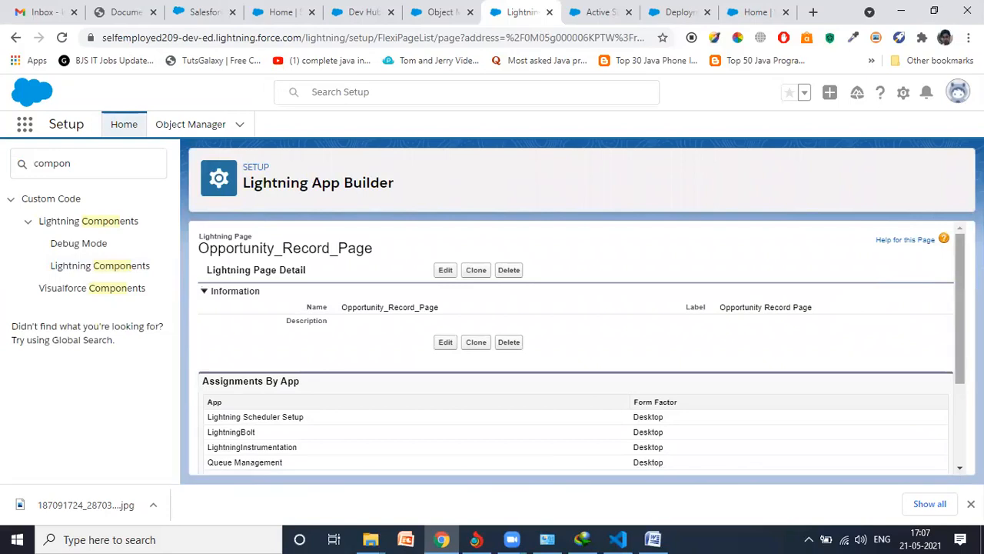
{"action": "scroll", "coordinate": [951, 249], "scroll_direction": "down", "scroll_amount": 2}
{"action": "left_click_drag", "start_coordinate": [960, 289], "coordinate": [959, 265]}
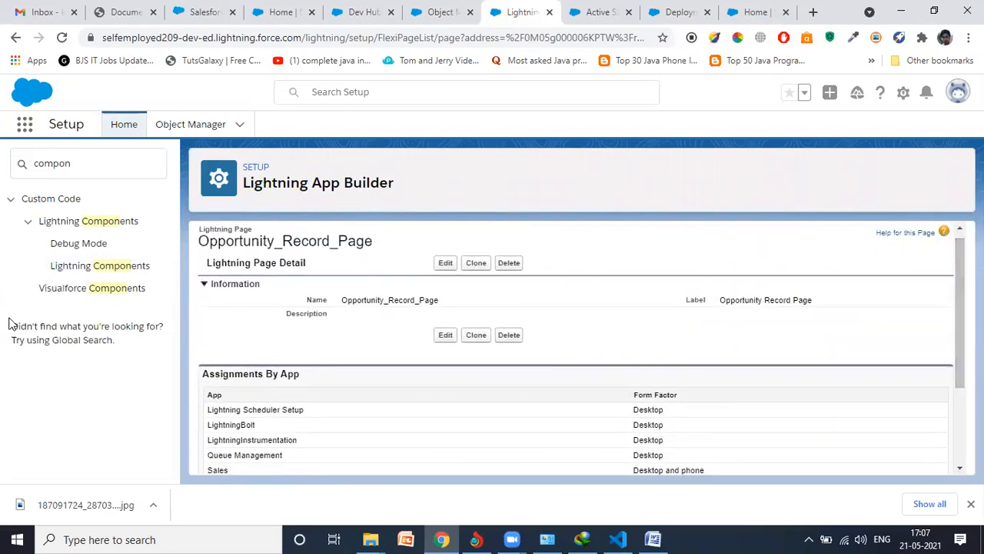
{"action": "left_click", "coordinate": [70, 275]}
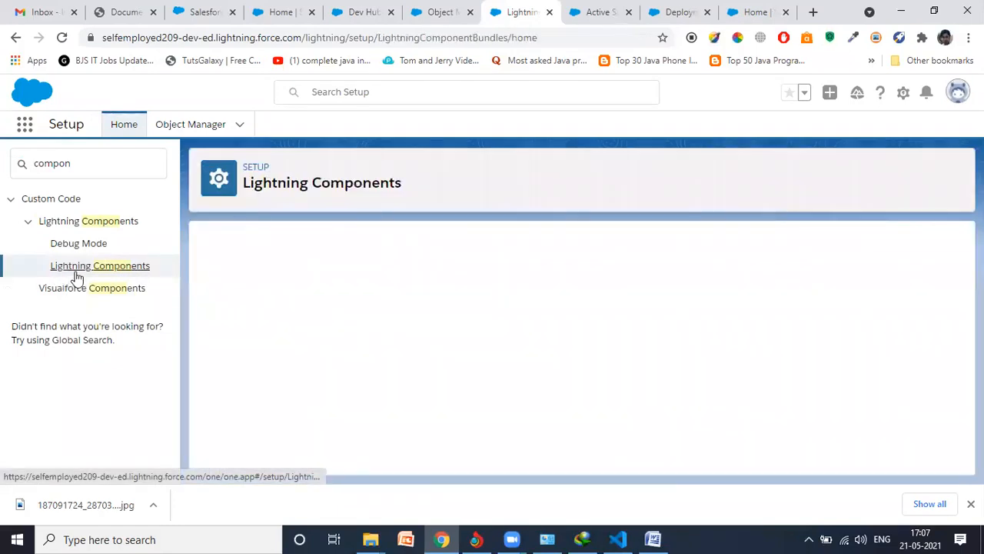
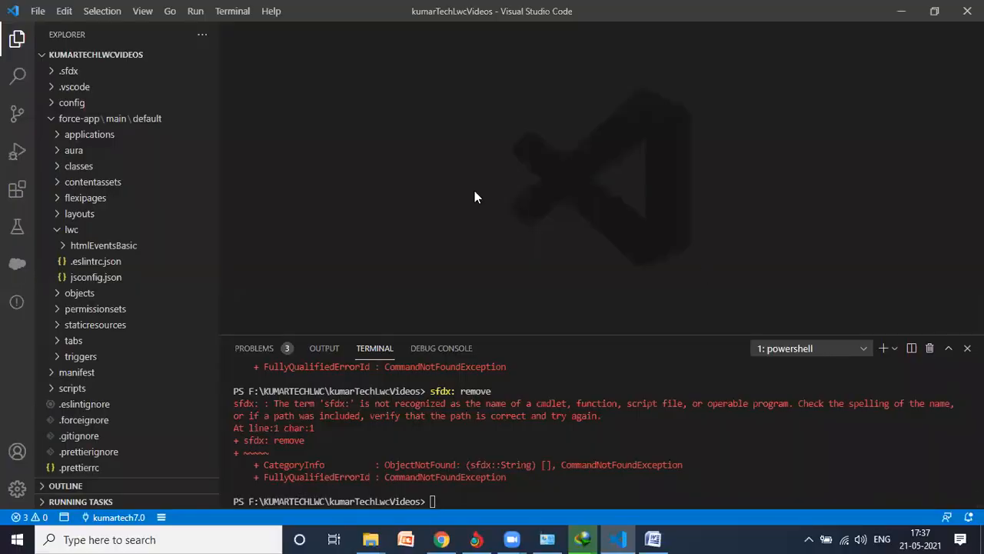
{"action": "key", "text": "ctrl+shift+p"}
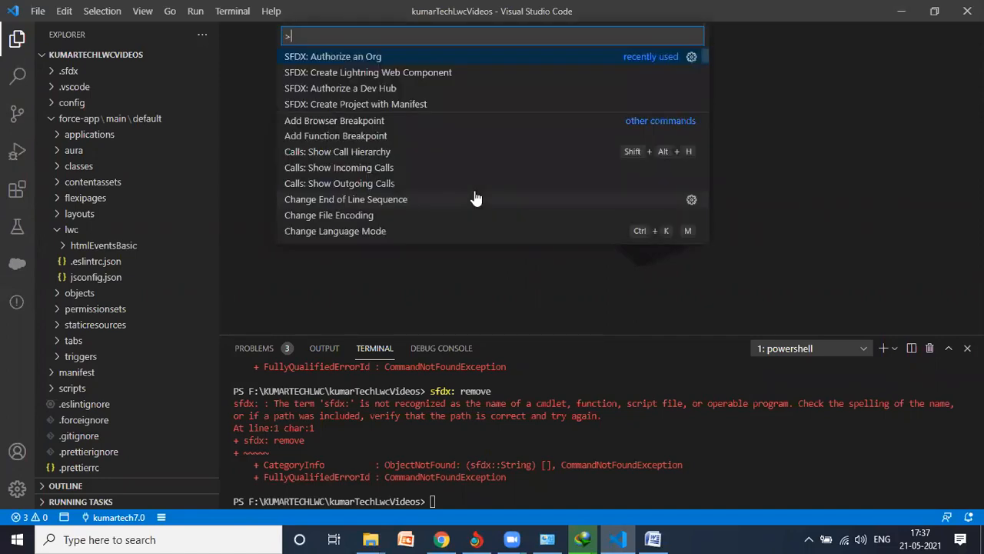
{"action": "type", "text": "cre"}
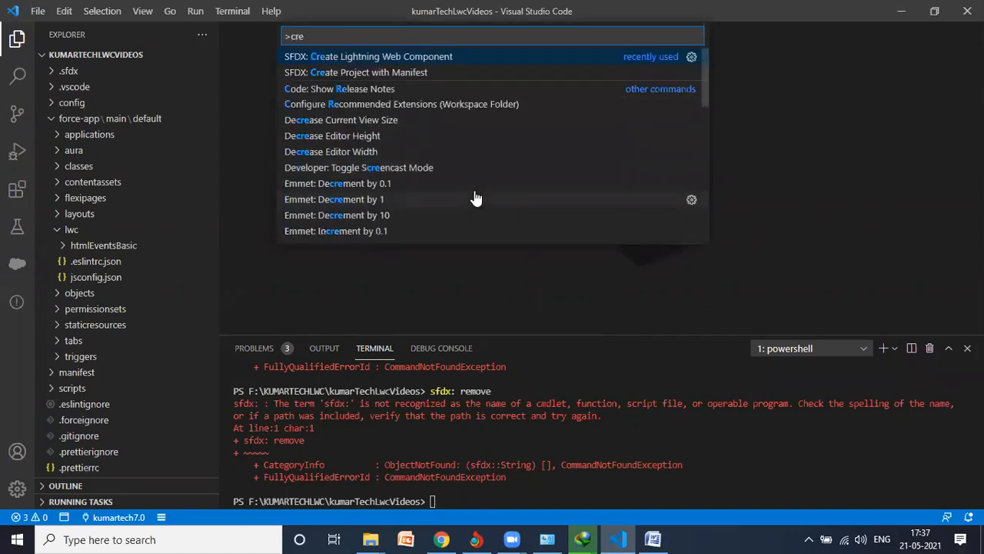
{"action": "type", "text": "ate"}
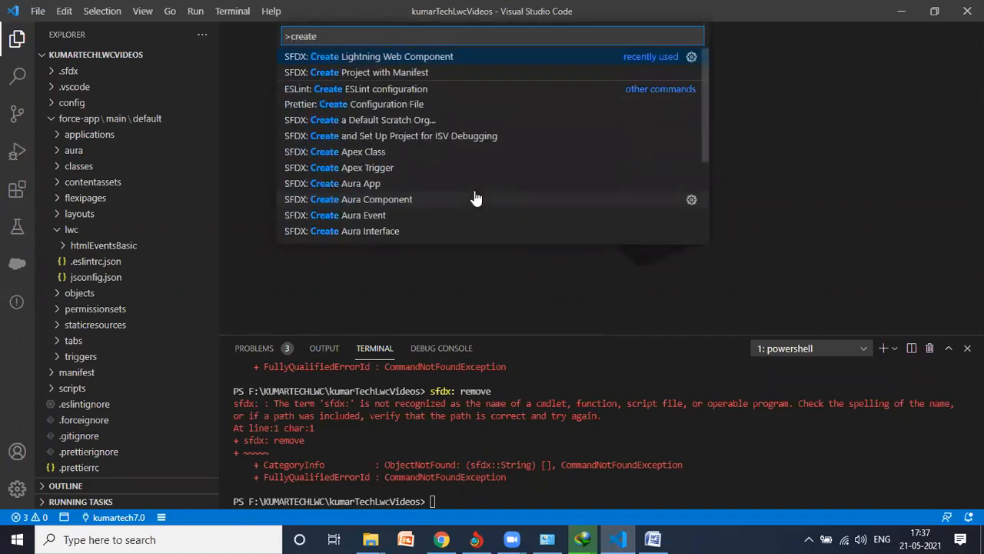
{"action": "key", "text": "Down"}
{"action": "key", "text": "Down"}
{"action": "key", "text": "Down"}
{"action": "key", "text": "Down"}
{"action": "key", "text": "Down"}
{"action": "key", "text": "Down"}
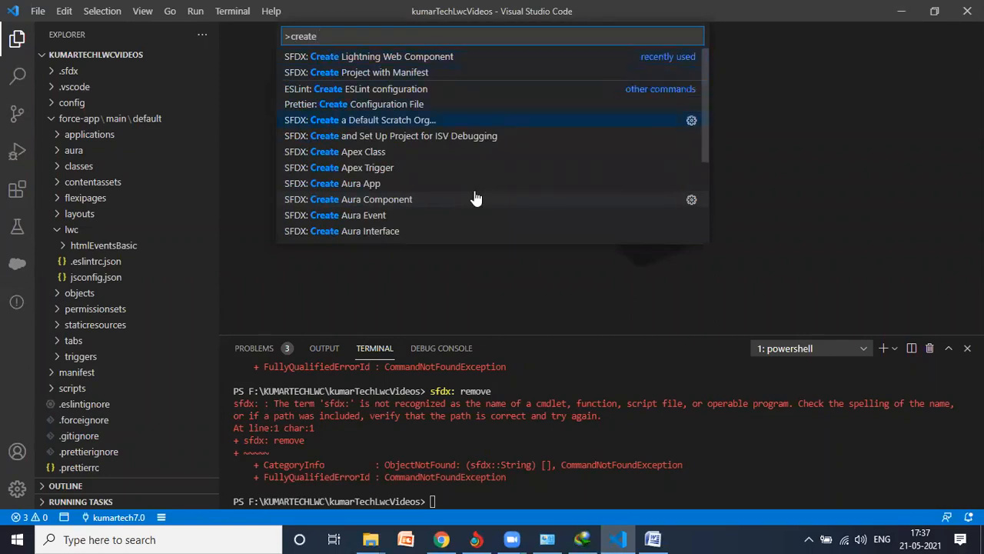
{"action": "key", "text": "Return"}
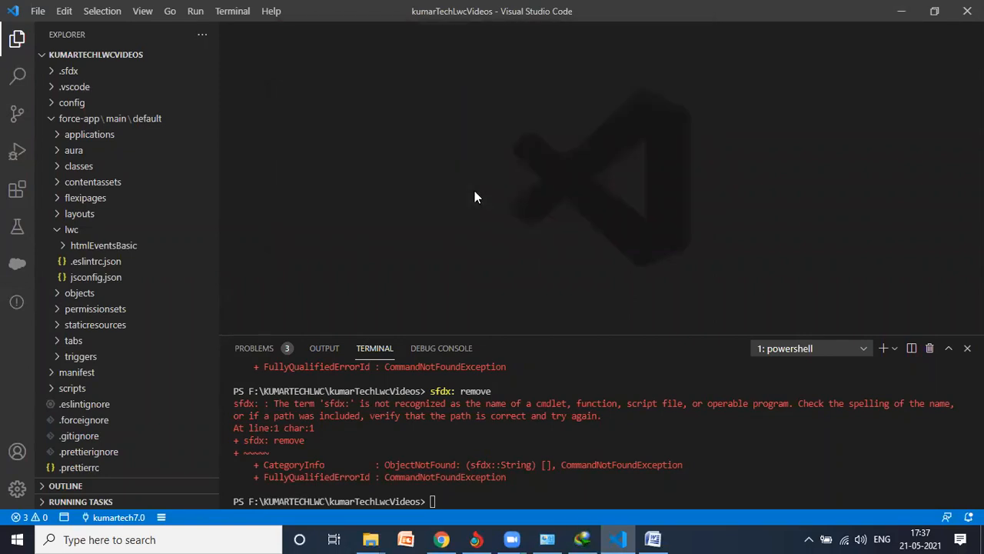
Copy the class name from the Word document and create an Apex class named LWCDataTableSortingExample in VS Code's default classes folder.
{"action": "left_click", "coordinate": [652, 538]}
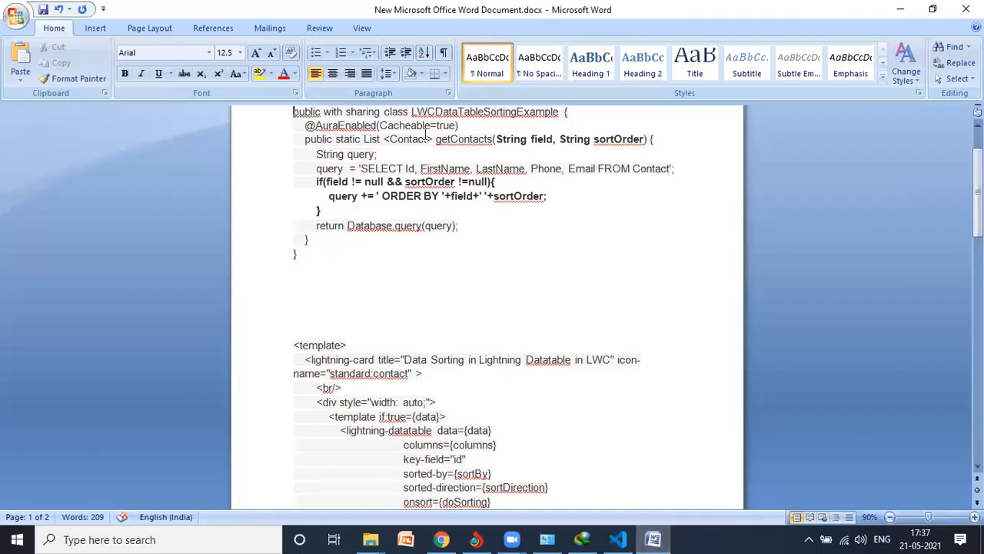
{"action": "left_click_drag", "start_coordinate": [412, 113], "coordinate": [558, 114]}
{"action": "key", "text": "ctrl+c"}
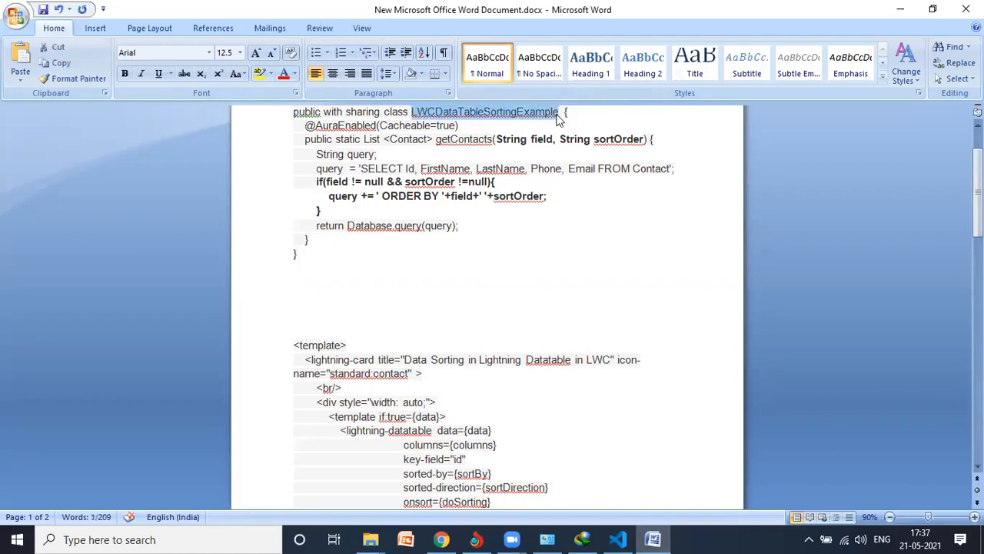
{"action": "key", "text": "alt+Tab"}
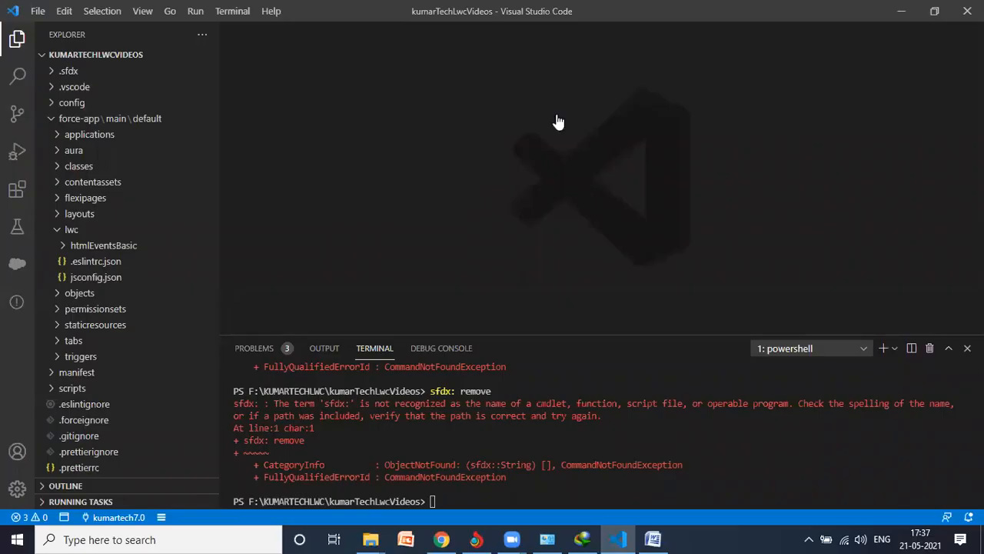
{"action": "key", "text": "ctrl+shift+p"}
{"action": "key", "text": "Return"}
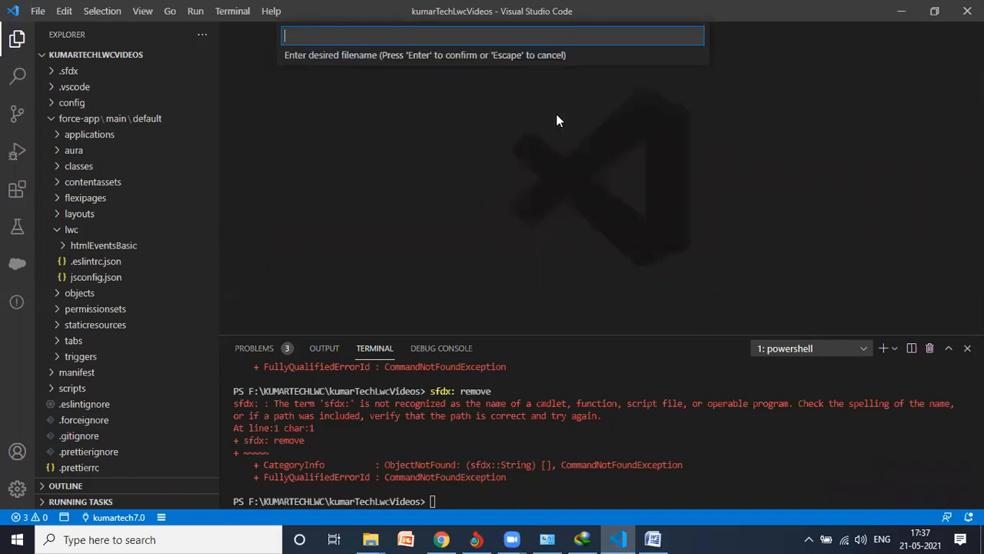
{"action": "key", "text": "ctrl+v"}
{"action": "key", "text": "Return"}
{"action": "key", "text": "Return"}
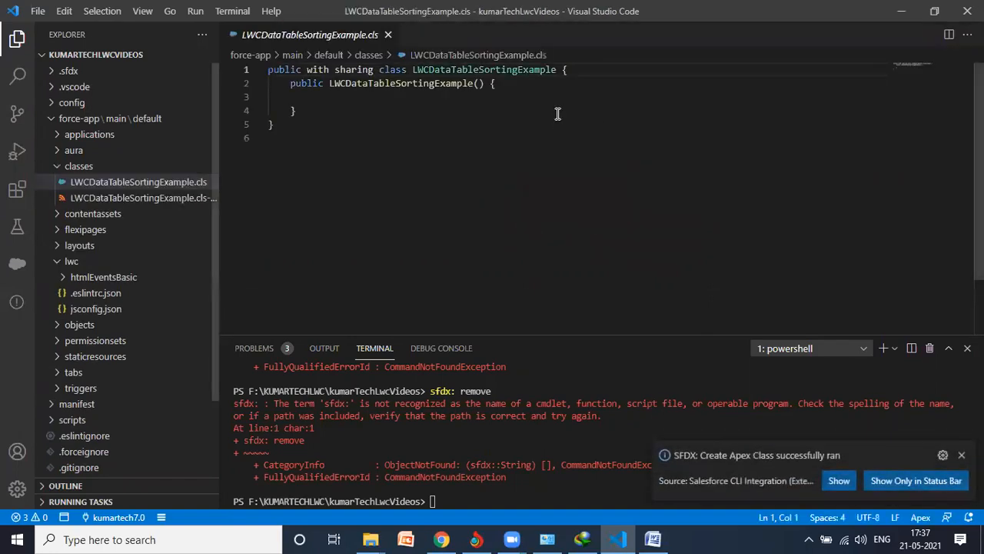
Replace the generated class code in LWCDataTableSortingExample.cls with the complete getContacts Apex class from the Word document.
{"action": "key", "text": "alt+Tab"}
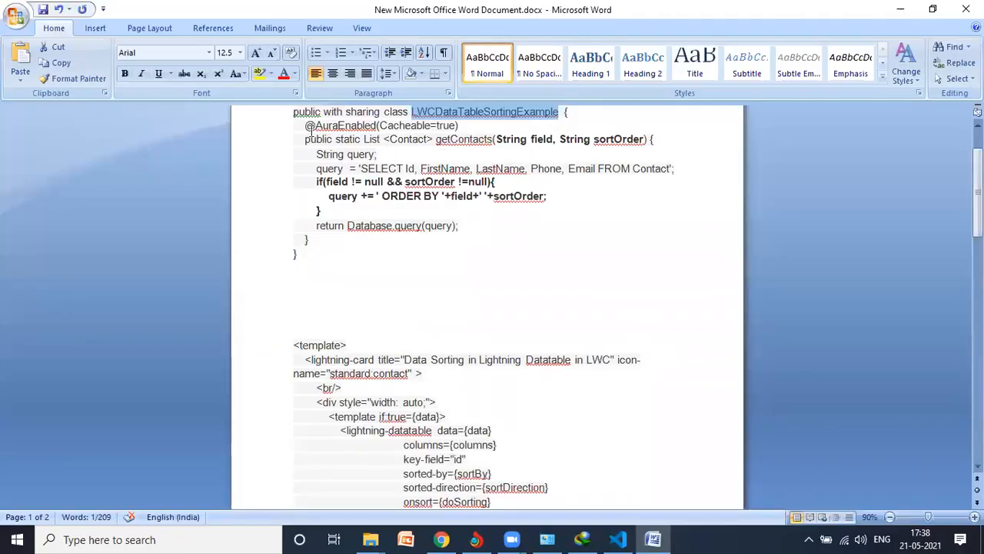
{"action": "left_click", "coordinate": [306, 125]}
{"action": "left_click_drag", "start_coordinate": [374, 125], "coordinate": [448, 124]}
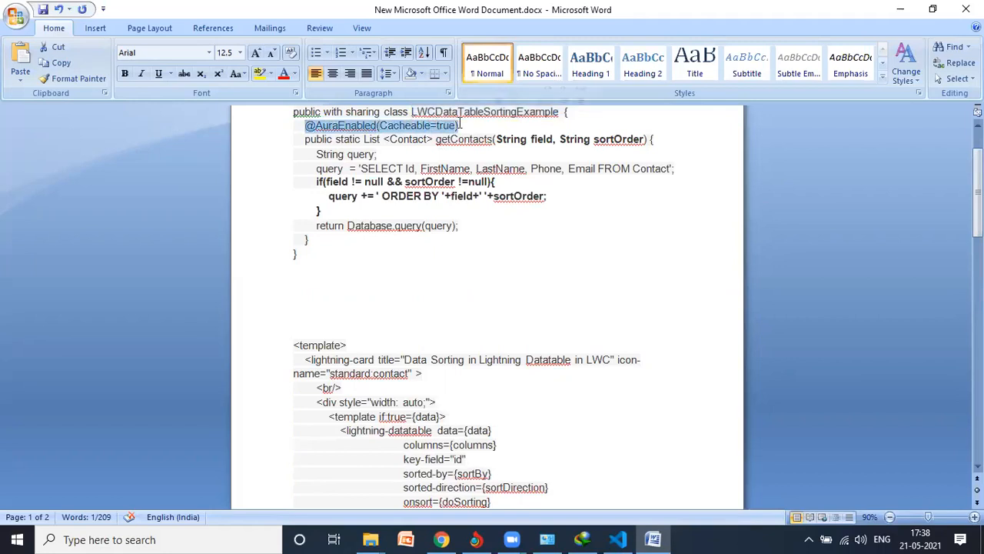
{"action": "left_click_drag", "start_coordinate": [292, 113], "coordinate": [320, 259]}
{"action": "key", "text": "ctrl+c"}
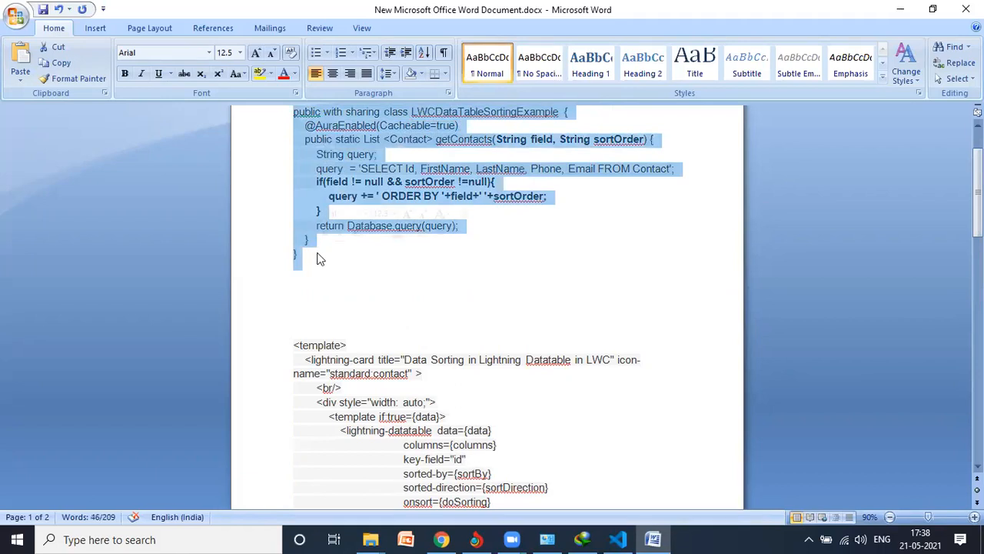
{"action": "key", "text": "alt+Tab"}
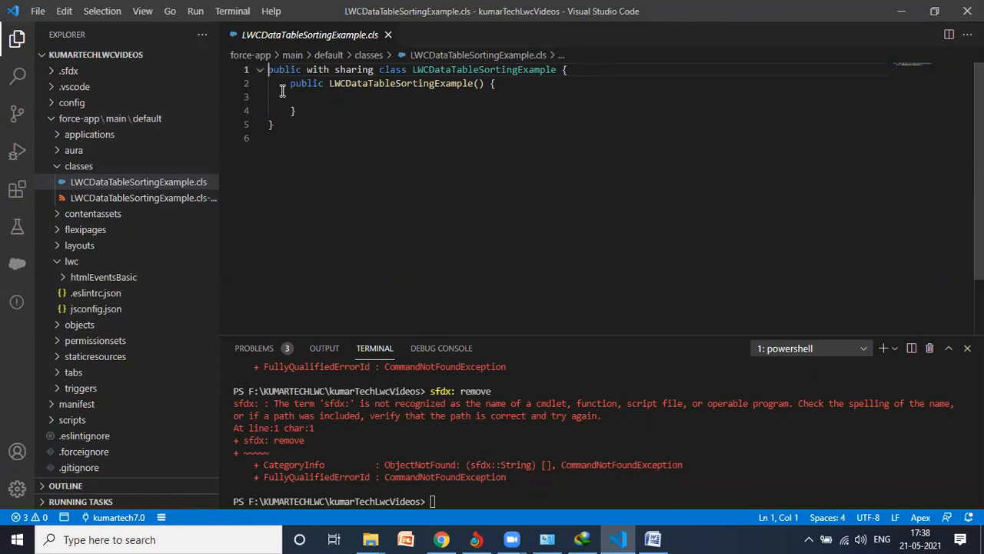
{"action": "left_click", "coordinate": [278, 123]}
{"action": "left_click_drag", "start_coordinate": [279, 124], "coordinate": [269, 70]}
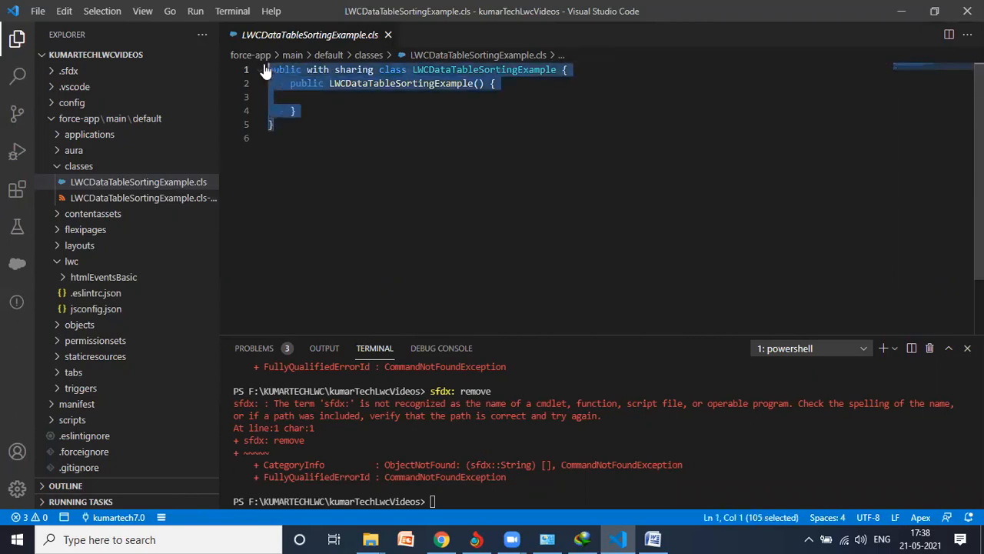
{"action": "key", "text": "ctrl+v"}
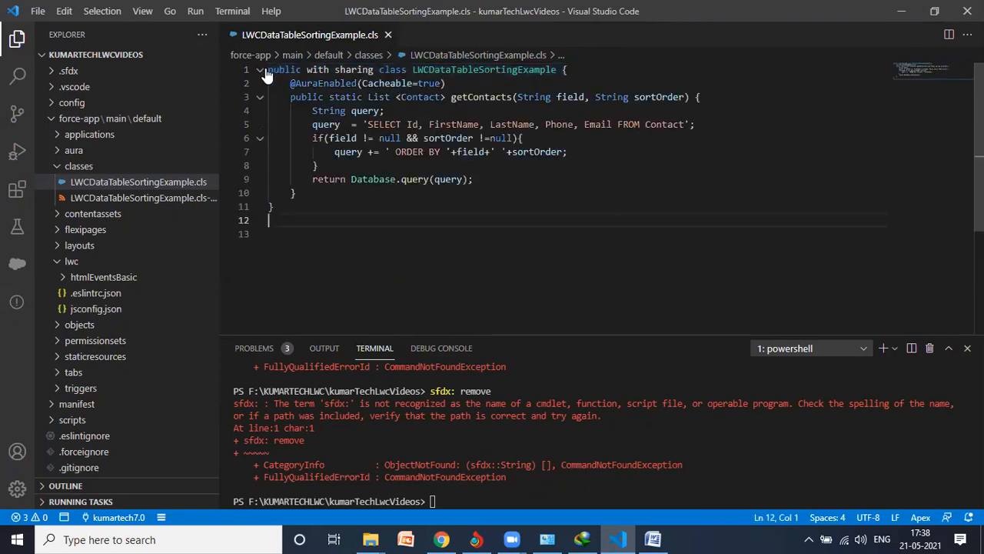
Deploy the LWCDataTableSortingExample Apex class source to the org.
{"action": "right_click", "coordinate": [451, 285]}
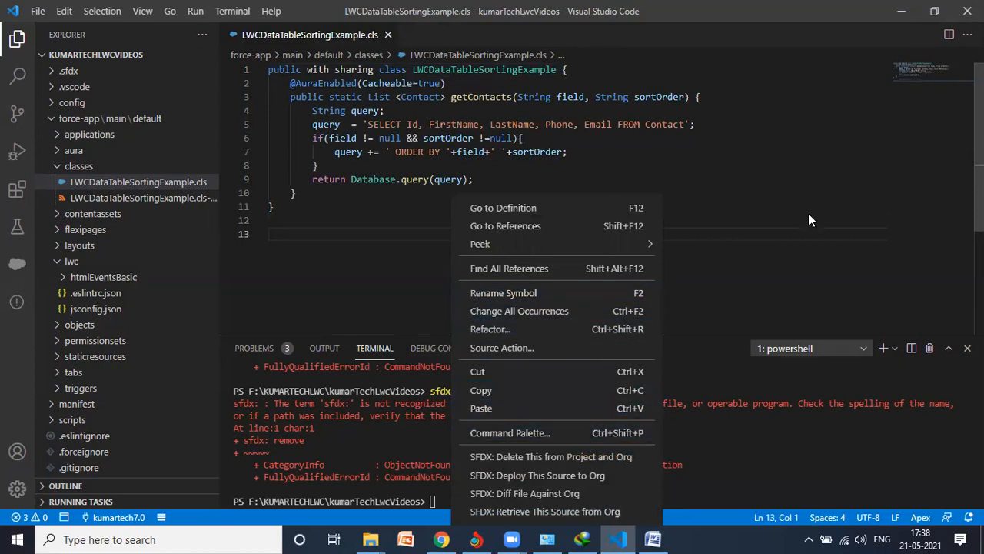
{"action": "left_click", "coordinate": [371, 299]}
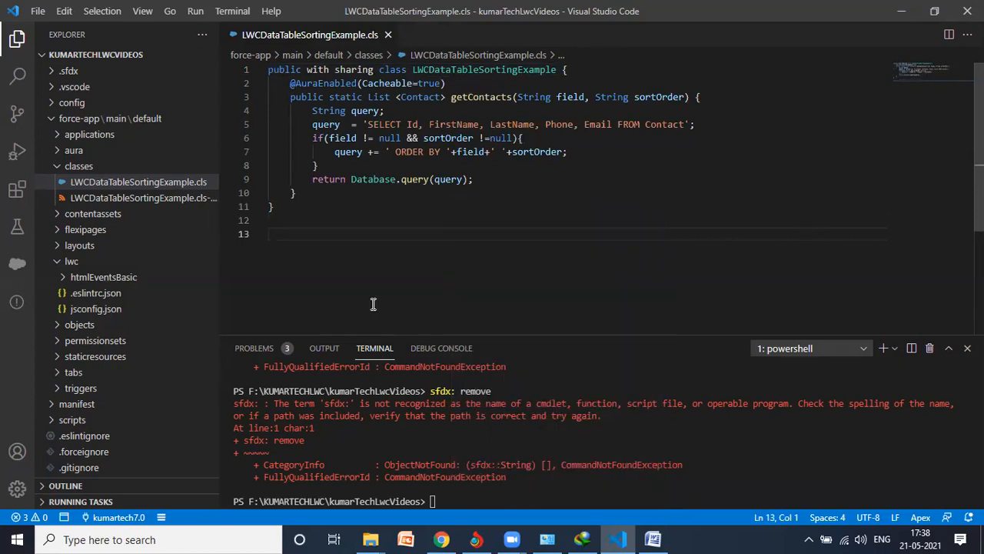
{"action": "right_click", "coordinate": [390, 293]}
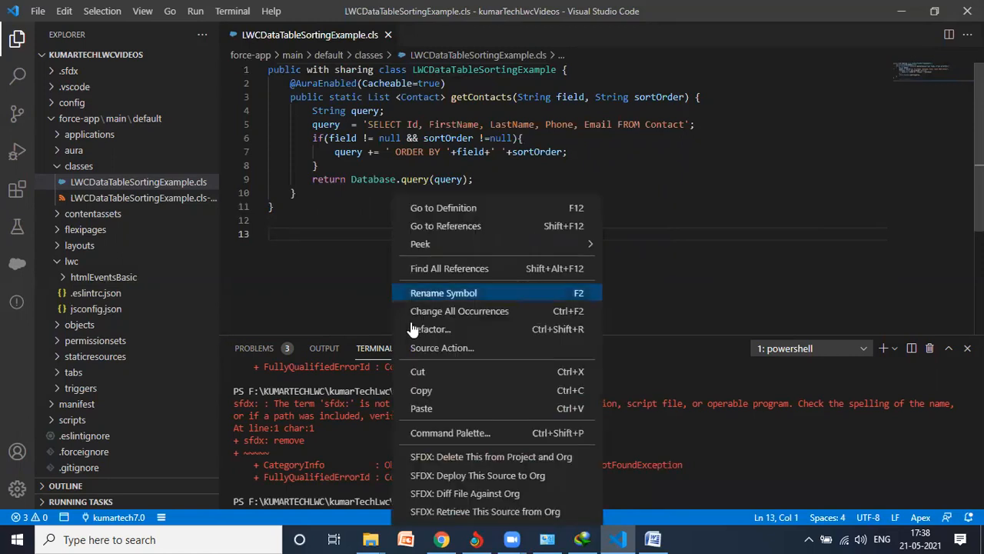
{"action": "left_click", "coordinate": [478, 475]}
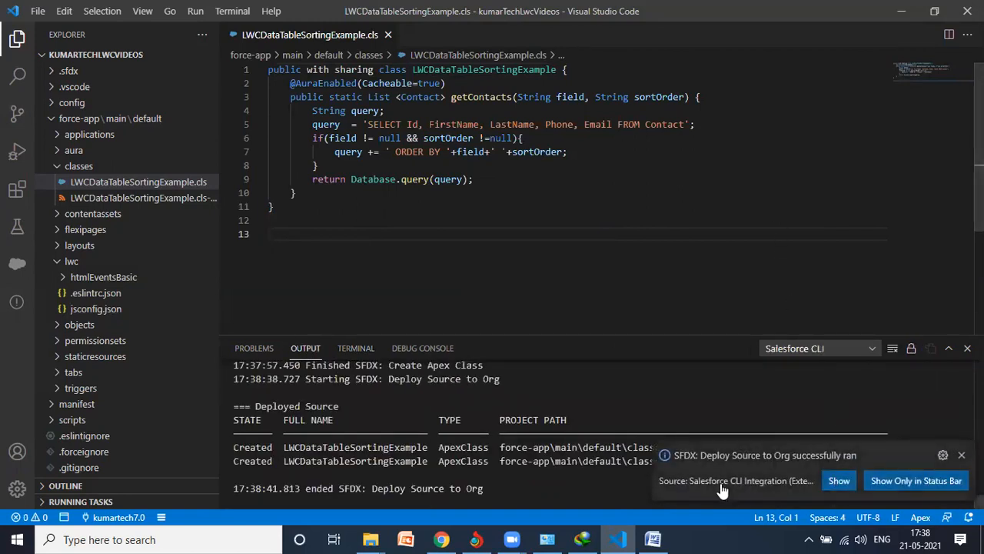
Create a Lightning web component in the default lwc folder, reusing the Apex class name LWCDataTableSortingExample.
{"action": "left_click", "coordinate": [638, 538]}
{"action": "left_click_drag", "start_coordinate": [977, 196], "coordinate": [977, 224]}
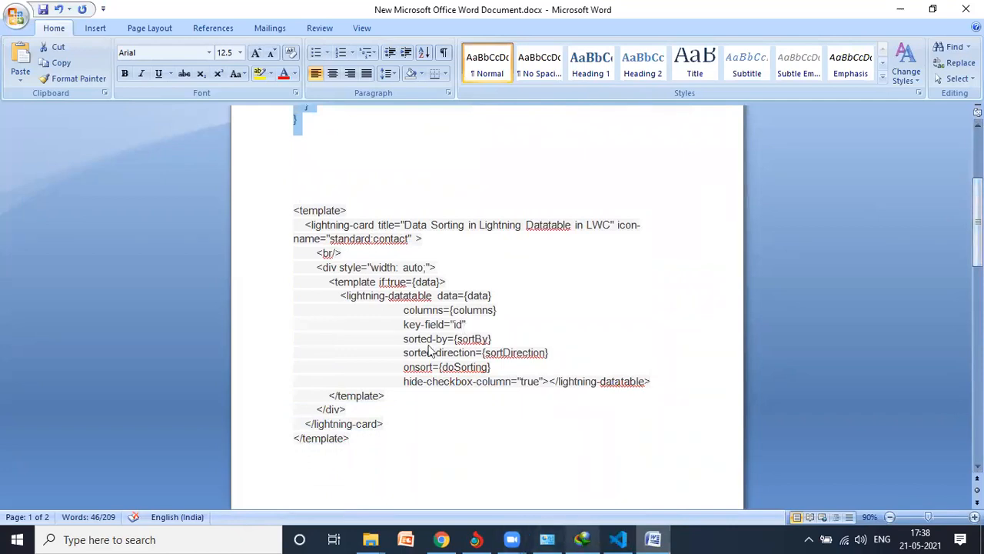
{"action": "key", "text": "alt+Tab"}
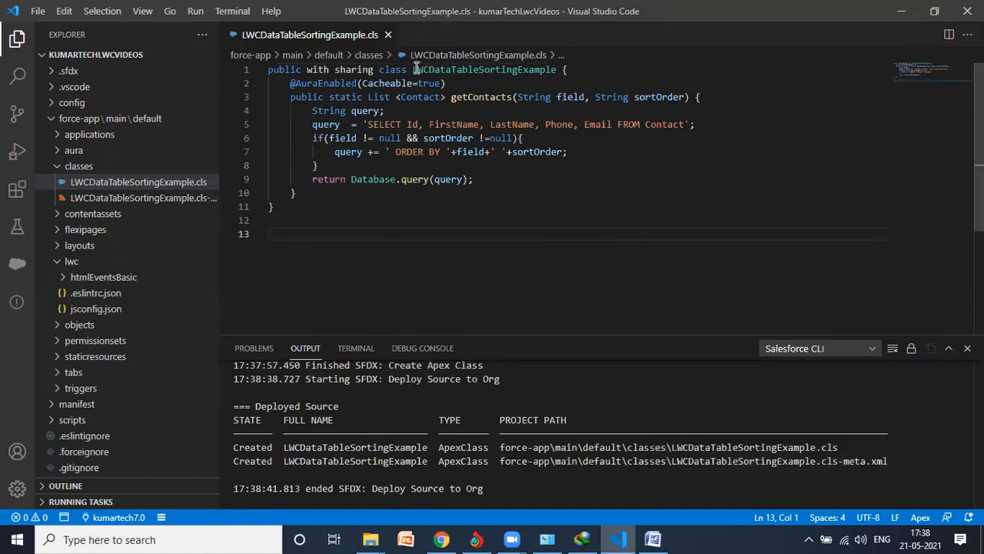
{"action": "left_click_drag", "start_coordinate": [415, 69], "coordinate": [557, 69]}
{"action": "key", "text": "ctrl+c"}
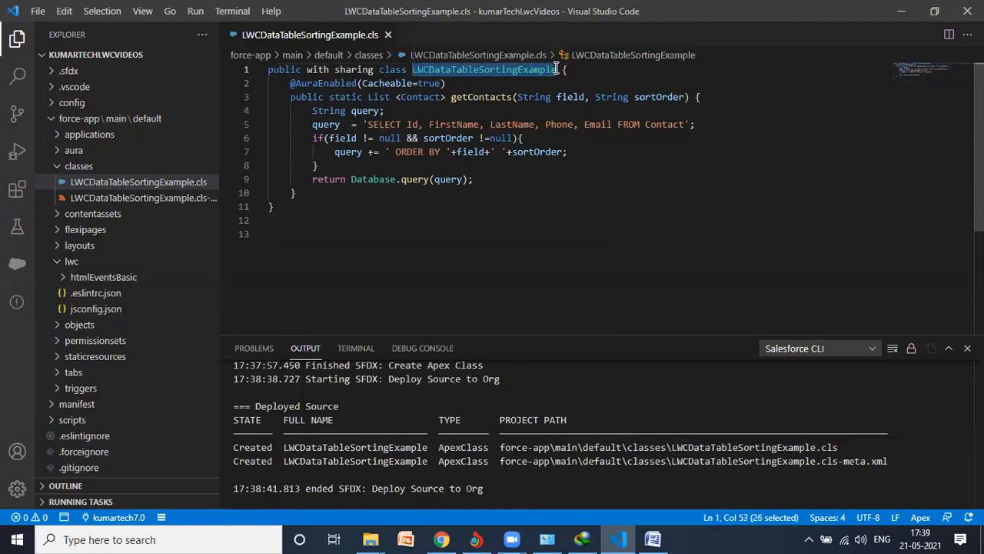
{"action": "key", "text": "ctrl+shift+p"}
{"action": "key", "text": "Down"}
{"action": "key", "text": "Down"}
{"action": "key", "text": "Return"}
{"action": "key", "text": "ctrl+v"}
{"action": "key", "text": "Return"}
{"action": "key", "text": "Return"}
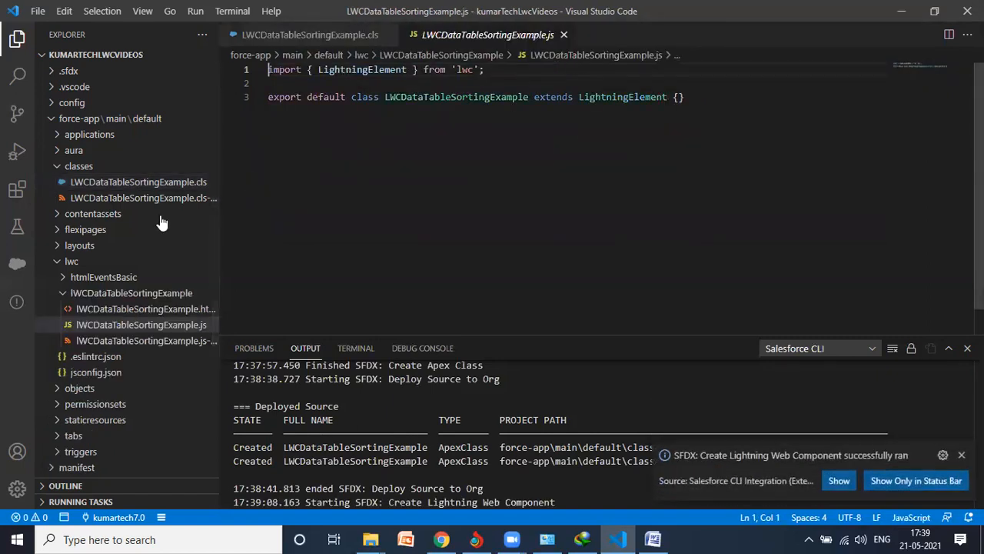
Insert the lightning-card datatable markup from the Word document inside the component's HTML template, removing the extra blank line.
{"action": "double_click", "coordinate": [103, 309]}
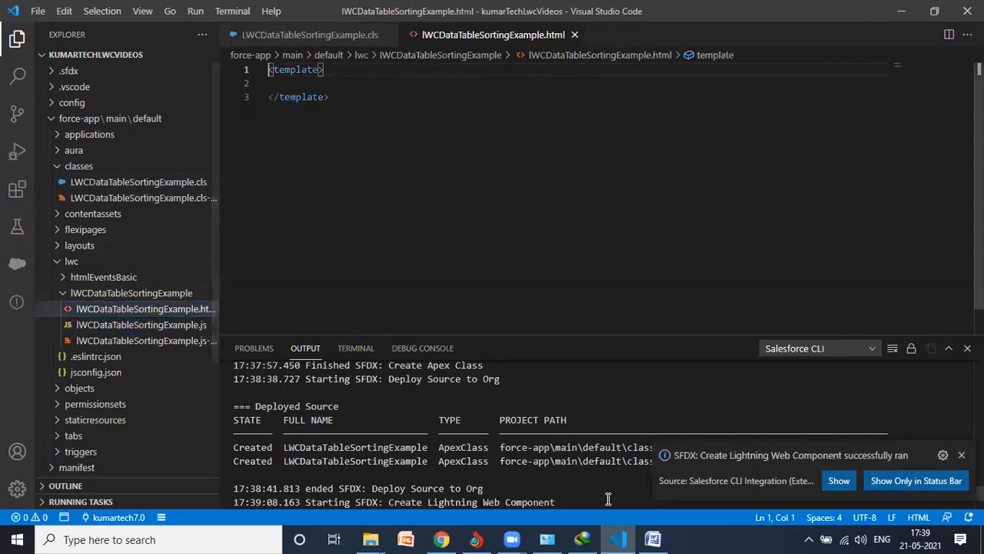
{"action": "key", "text": "alt+Tab"}
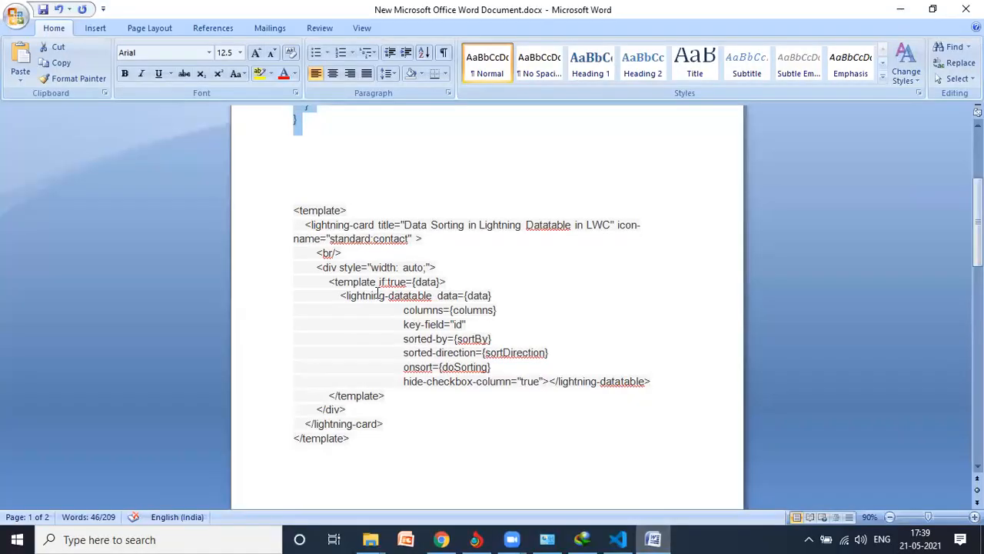
{"action": "left_click_drag", "start_coordinate": [302, 224], "coordinate": [399, 426]}
{"action": "key", "text": "ctrl+c"}
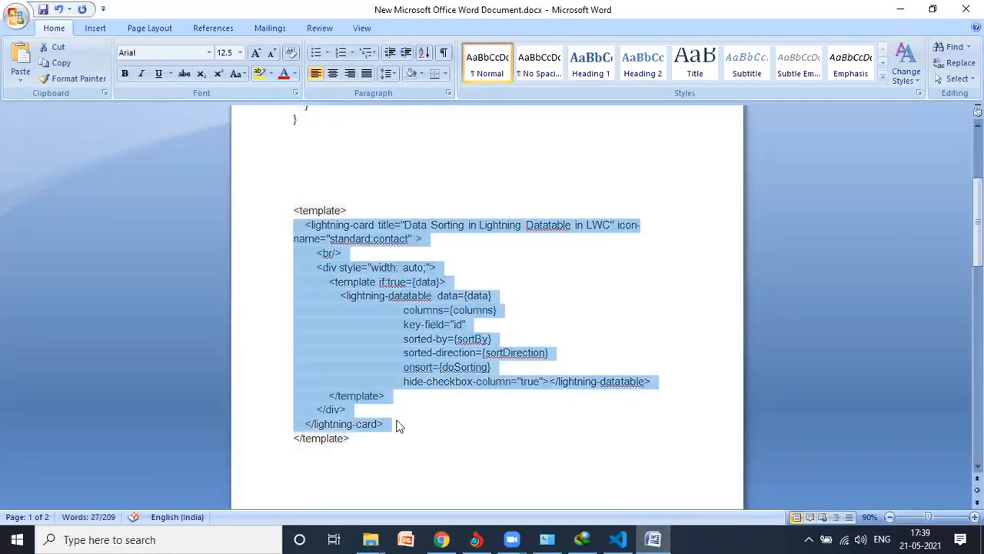
{"action": "key", "text": "alt+Tab"}
{"action": "key", "text": "Down"}
{"action": "key", "text": "ctrl+v"}
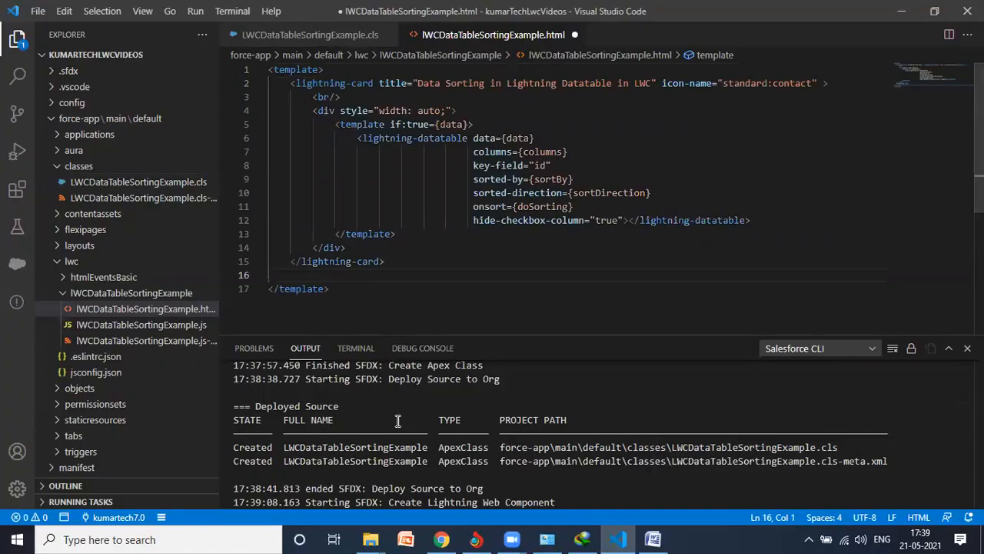
{"action": "key", "text": "BackSpace"}
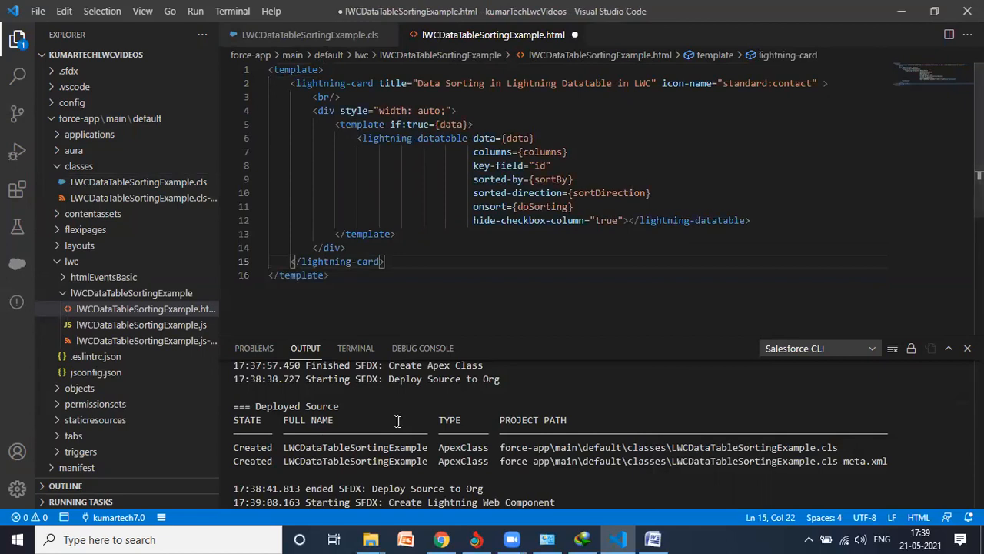
Open lWCDataTableSortingExample.js, switch to the Word document and copy the complete JavaScript code, from the lwc import to the final closing brace.
{"action": "left_click", "coordinate": [156, 328]}
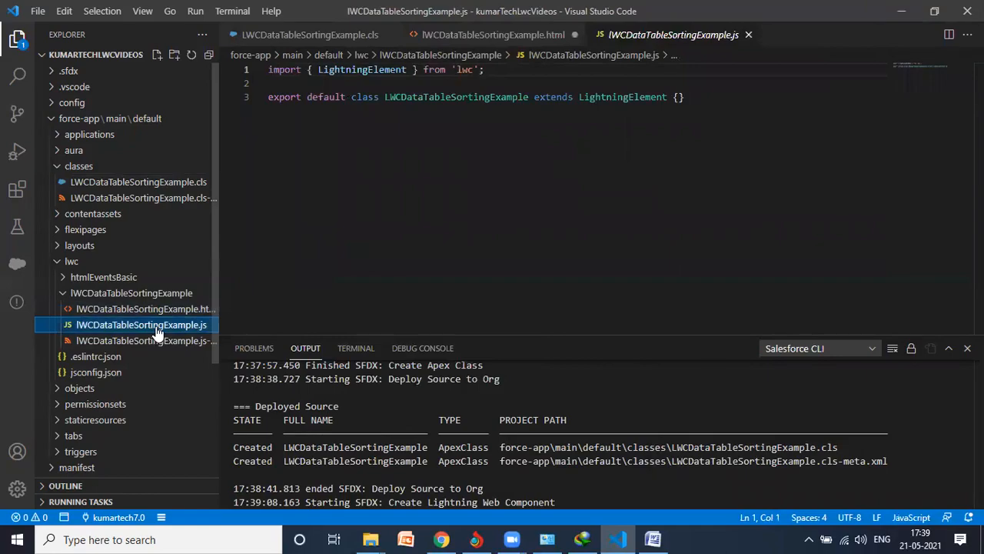
{"action": "key", "text": "alt+Tab"}
{"action": "key", "text": "Down"}
{"action": "key", "text": "Down"}
{"action": "key", "text": "Down"}
{"action": "key", "text": "Down"}
{"action": "key", "text": "Down"}
{"action": "key", "text": "Down"}
{"action": "key", "text": "Down"}
{"action": "key", "text": "Down"}
{"action": "key", "text": "Down"}
{"action": "key", "text": "Down"}
{"action": "key", "text": "Down"}
{"action": "key", "text": "Down"}
{"action": "key", "text": "Down"}
{"action": "key", "text": "Down"}
{"action": "key", "text": "Down"}
{"action": "key", "text": "Down"}
{"action": "key", "text": "Down"}
{"action": "key", "text": "Down"}
{"action": "key", "text": "Down"}
{"action": "key", "text": "Down"}
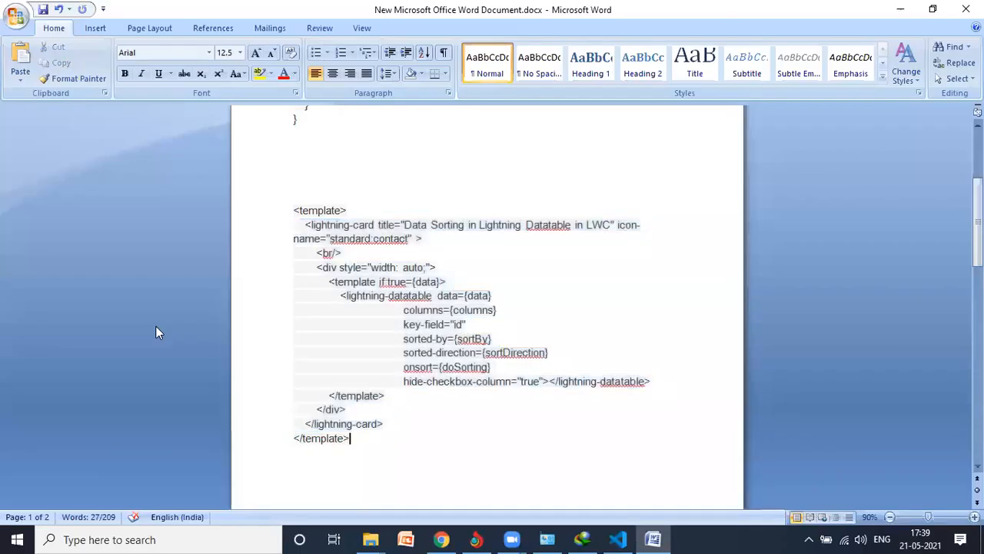
{"action": "key", "text": "Down"}
{"action": "key", "text": "Down"}
{"action": "key", "text": "Down"}
{"action": "key", "text": "Down"}
{"action": "key", "text": "Down"}
{"action": "key", "text": "Down"}
{"action": "key", "text": "Down"}
{"action": "key", "text": "Down"}
{"action": "key", "text": "Down"}
{"action": "key", "text": "Down"}
{"action": "key", "text": "Down"}
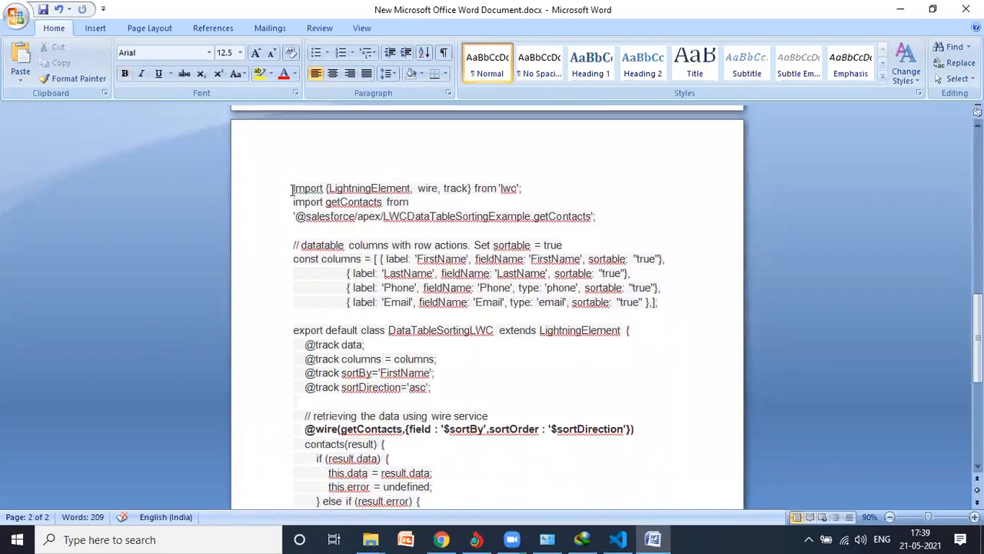
{"action": "left_click_drag", "start_coordinate": [292, 188], "coordinate": [344, 252]}
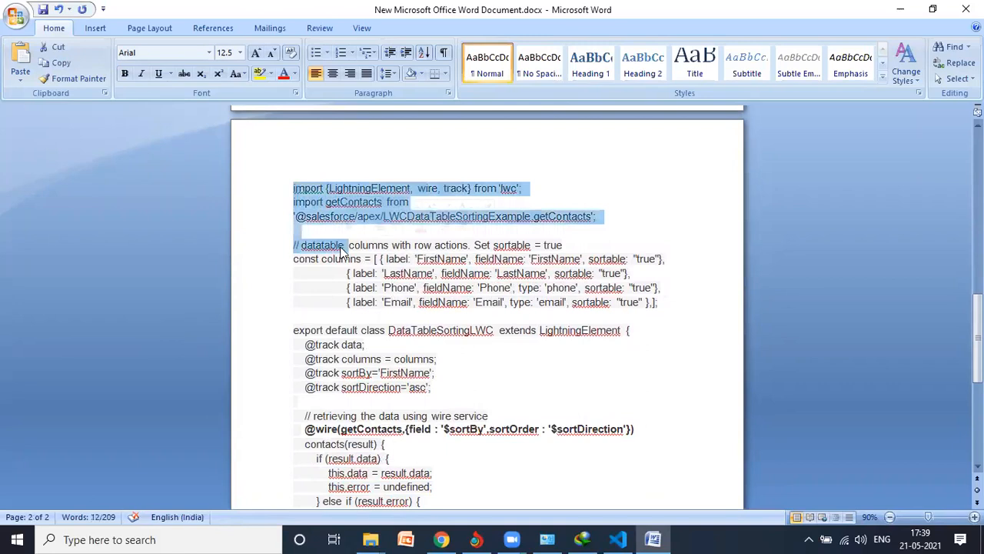
{"action": "key", "text": "shift+Down"}
{"action": "key", "text": "shift+Down"}
{"action": "key", "text": "shift+Down"}
{"action": "key", "text": "shift+Down"}
{"action": "key", "text": "shift+Down"}
{"action": "key", "text": "shift+Down"}
{"action": "key", "text": "shift+Down"}
{"action": "key", "text": "shift+Down"}
{"action": "key", "text": "shift+Down"}
{"action": "key", "text": "shift+Down"}
{"action": "key", "text": "shift+Down"}
{"action": "key", "text": "shift+Down"}
{"action": "key", "text": "shift+Down"}
{"action": "key", "text": "shift+Down"}
{"action": "key", "text": "shift+Down"}
{"action": "key", "text": "shift+Down"}
{"action": "key", "text": "shift+Down"}
{"action": "key", "text": "shift+Down"}
{"action": "key", "text": "shift+Down"}
{"action": "key", "text": "shift+Down"}
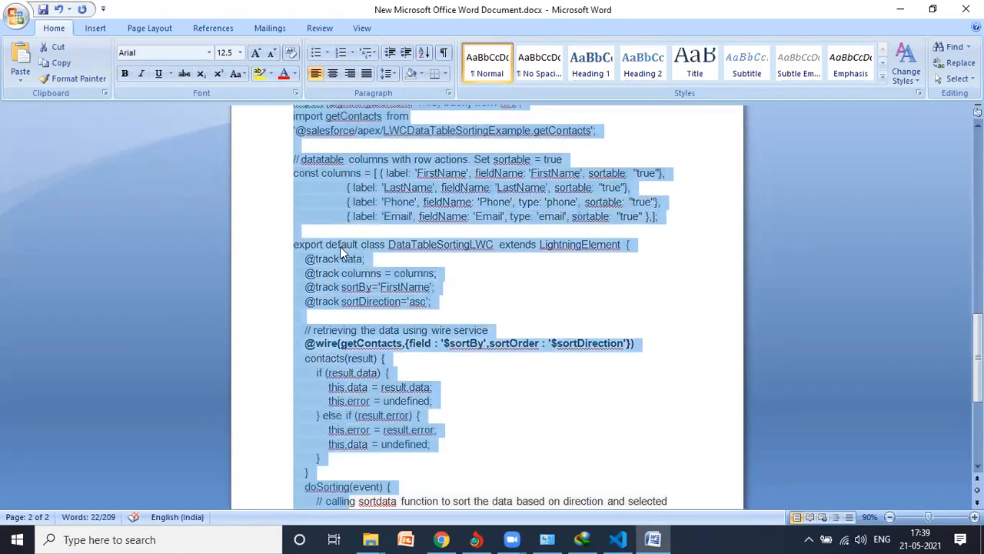
{"action": "key", "text": "shift+Down"}
{"action": "key", "text": "shift+Down"}
{"action": "key", "text": "shift+Down"}
{"action": "key", "text": "shift+Down"}
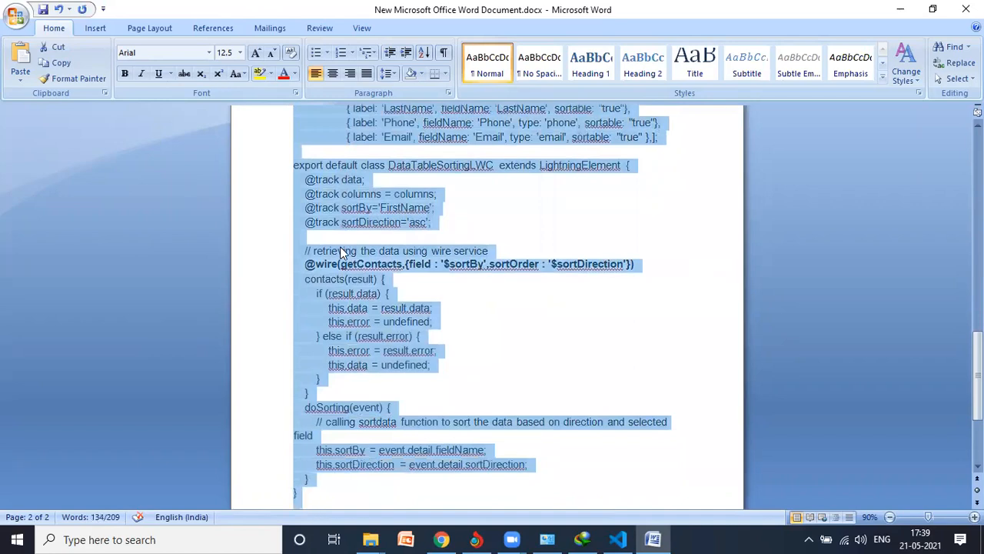
{"action": "key", "text": "ctrl+c"}
{"action": "mouse_move", "coordinate": [977, 362]}
{"action": "left_mouse_down"}
{"action": "mouse_move", "coordinate": [977, 406]}
{"action": "mouse_move", "coordinate": [977, 373]}
{"action": "left_mouse_up"}
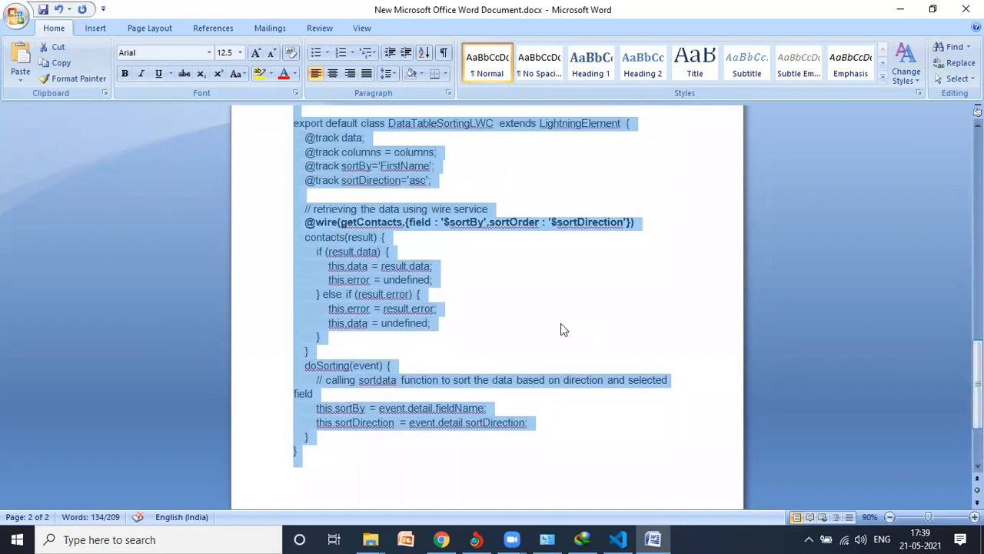
Switch to Visual Studio Code, replace all generated code in lWCDataTableSortingExample.js with the copied JavaScript, and save the file.
{"action": "left_click", "coordinate": [619, 538]}
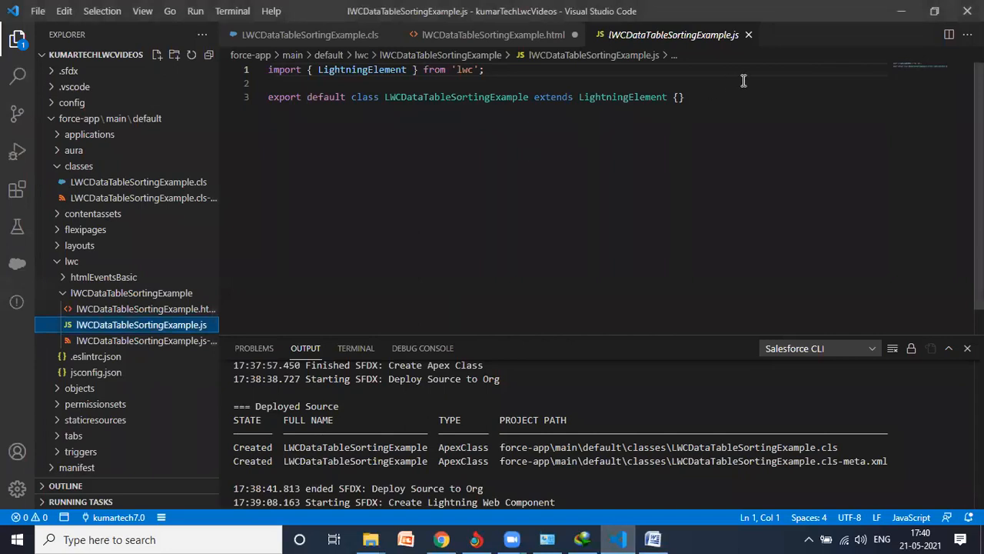
{"action": "left_click", "coordinate": [742, 91]}
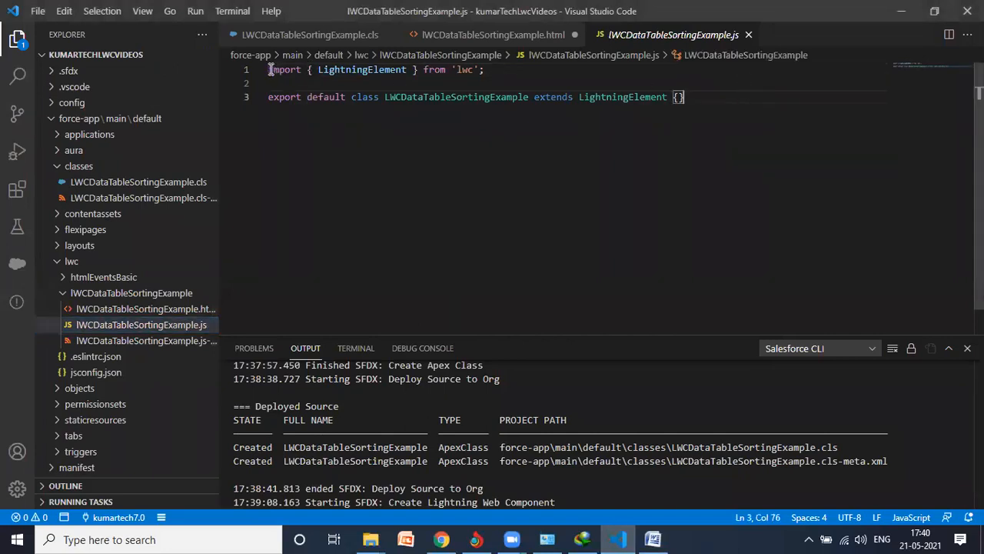
{"action": "left_click_drag", "start_coordinate": [271, 69], "coordinate": [707, 129]}
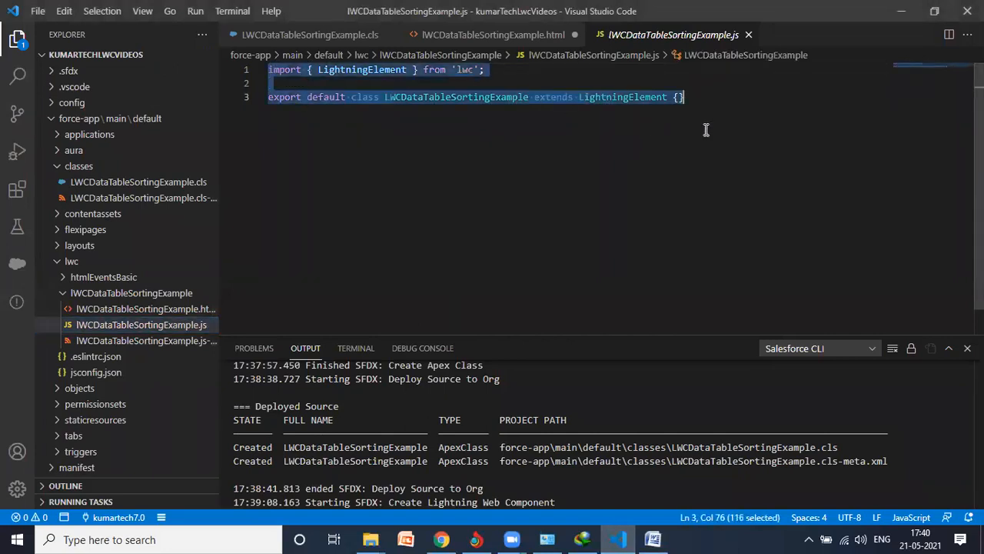
{"action": "key", "text": "ctrl+v"}
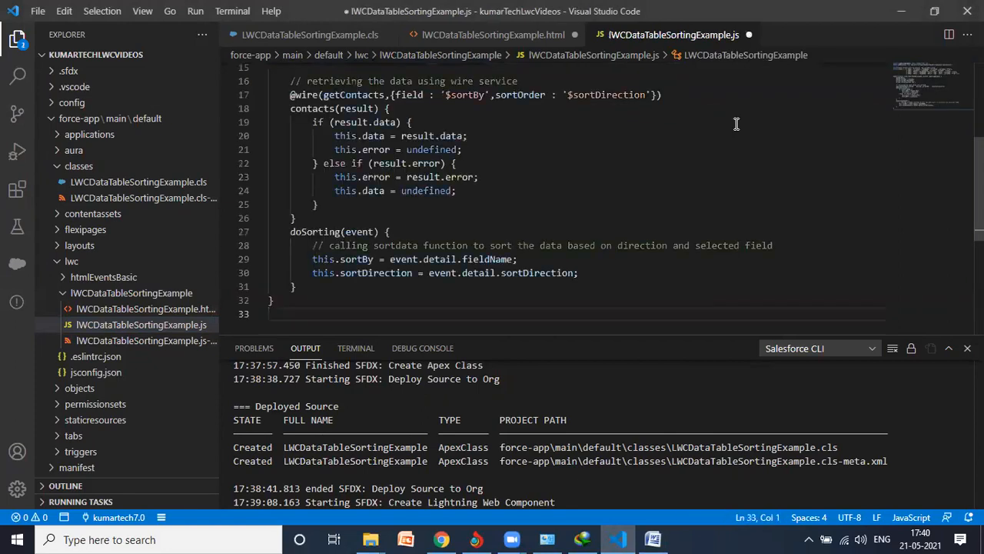
{"action": "key", "text": "ctrl+s"}
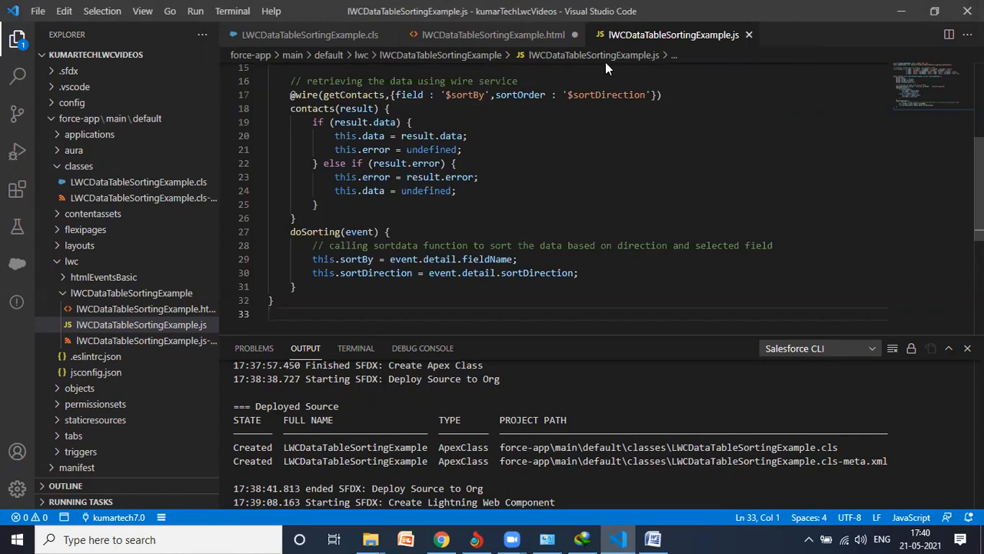
Try to deploy the lWCDataTableSortingExample.js source to the org and check the reported problems.
{"action": "right_click", "coordinate": [540, 172]}
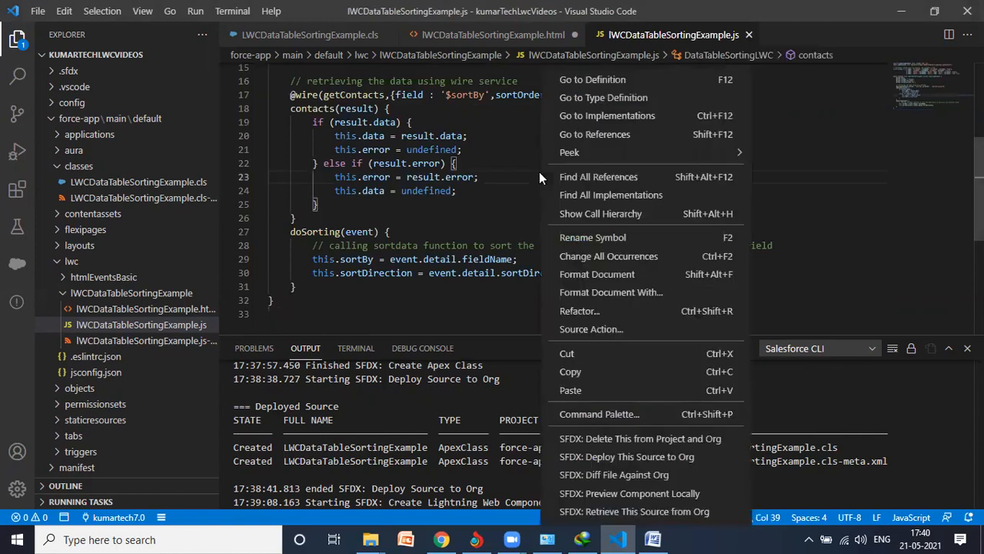
{"action": "left_click", "coordinate": [619, 456]}
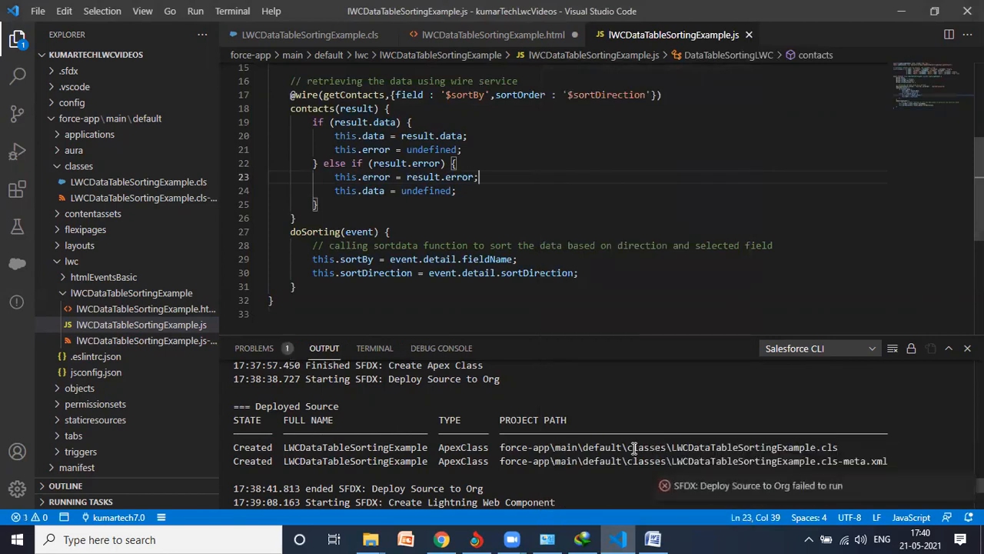
{"action": "left_click", "coordinate": [257, 354]}
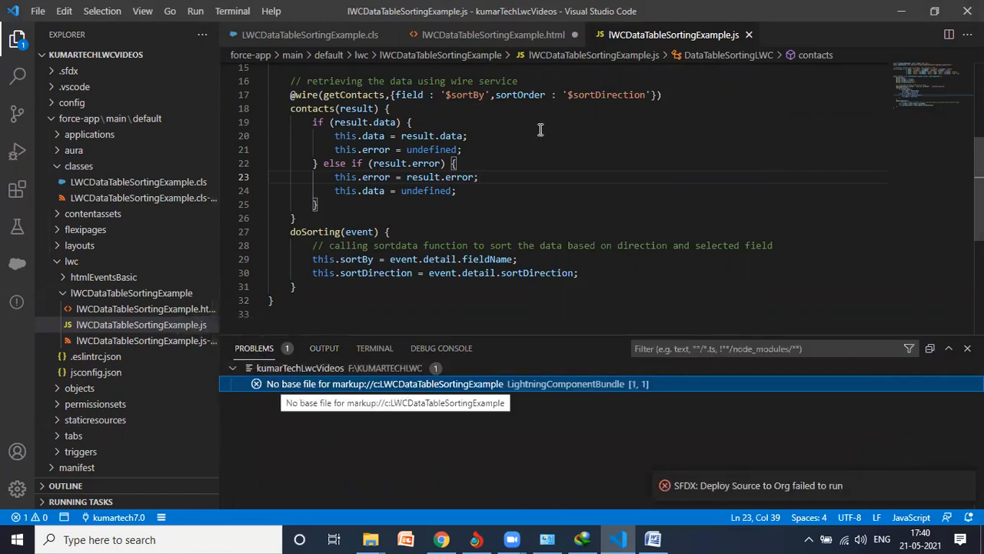
Deploy the component source to the org from the lWCDataTableSortingExample.html file.
{"action": "left_click", "coordinate": [523, 37]}
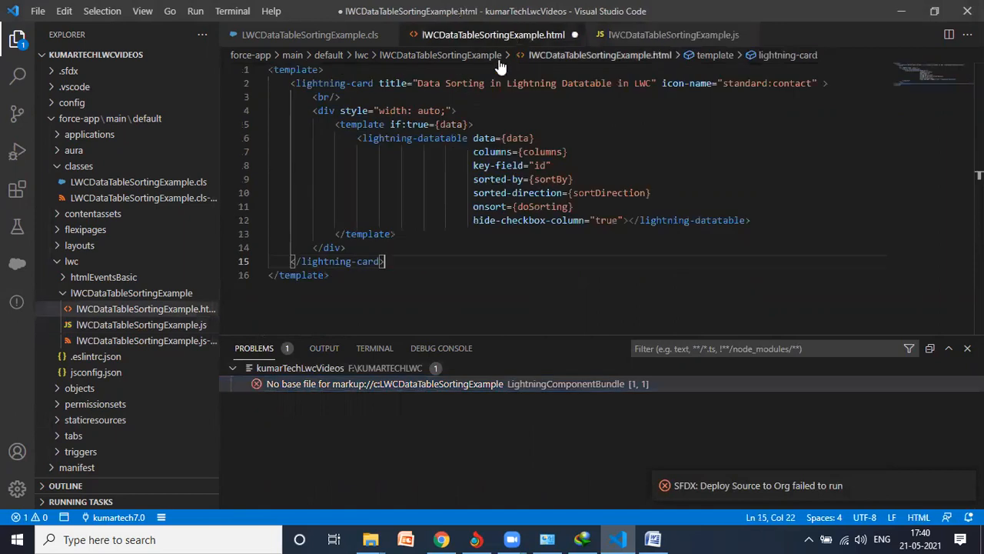
{"action": "right_click", "coordinate": [442, 311]}
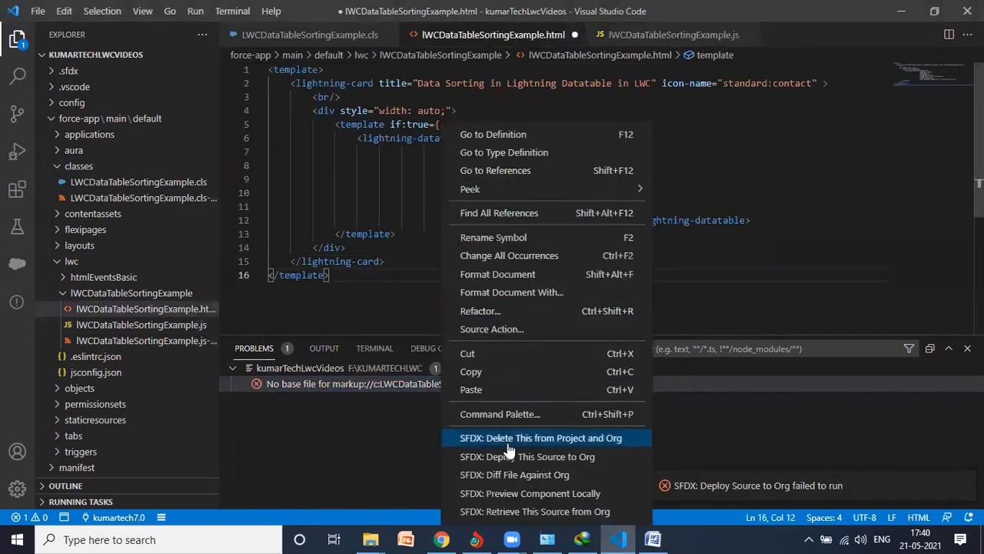
{"action": "left_click", "coordinate": [559, 457]}
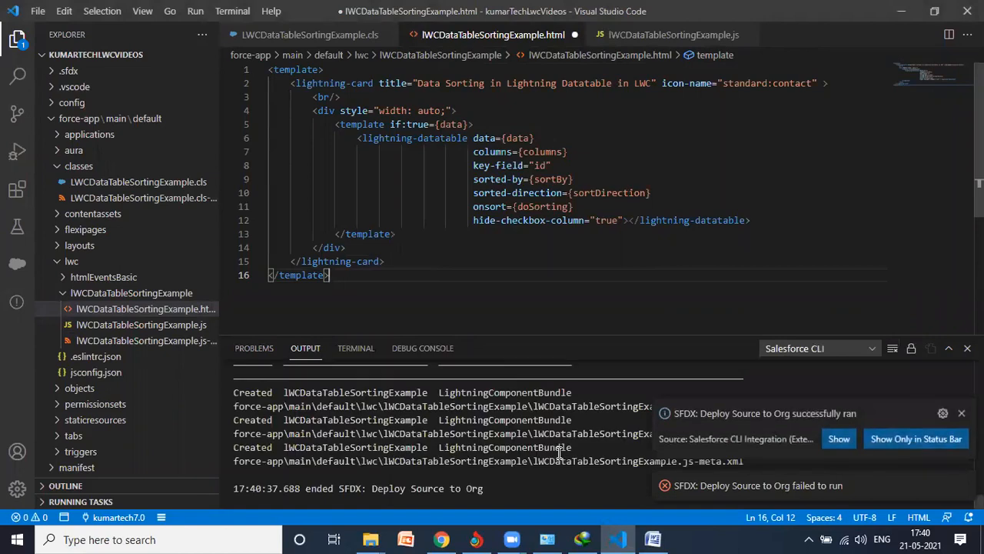
Copy the targets block with the AppPage, RecordPage and HomePage targets from htmlEventsBasic.js-meta.xml and close that file.
{"action": "left_click", "coordinate": [123, 340]}
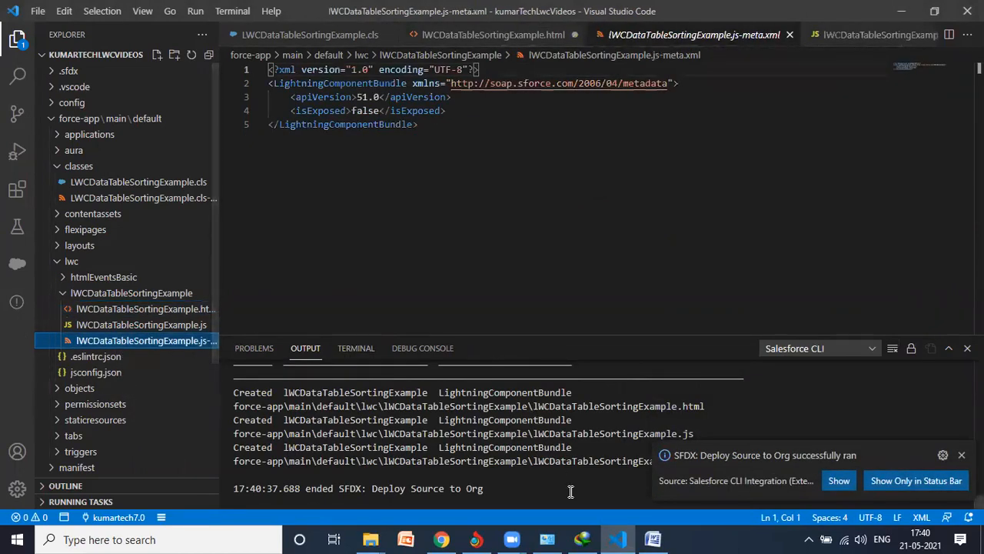
{"action": "mouse_move", "coordinate": [657, 538]}
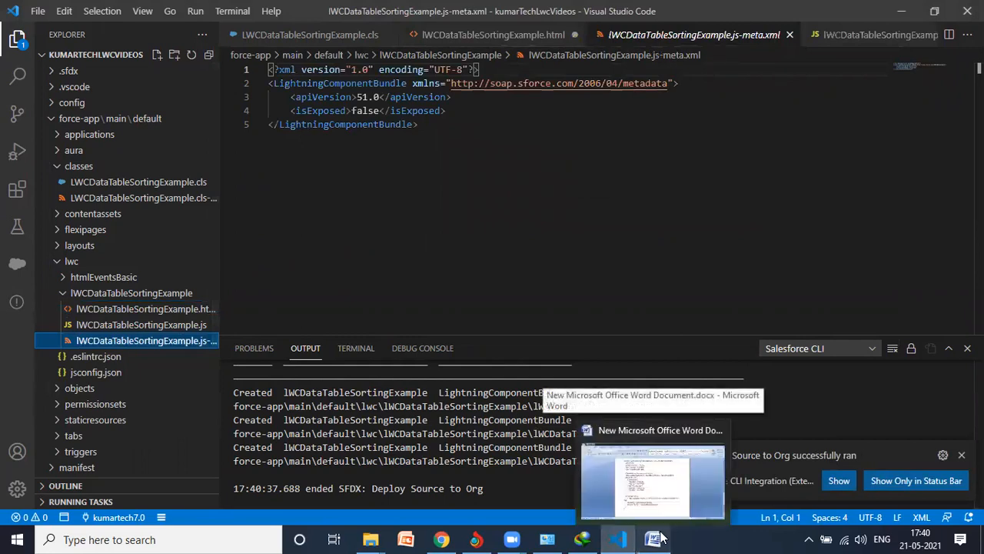
{"action": "left_click", "coordinate": [658, 538]}
{"action": "left_click", "coordinate": [657, 538]}
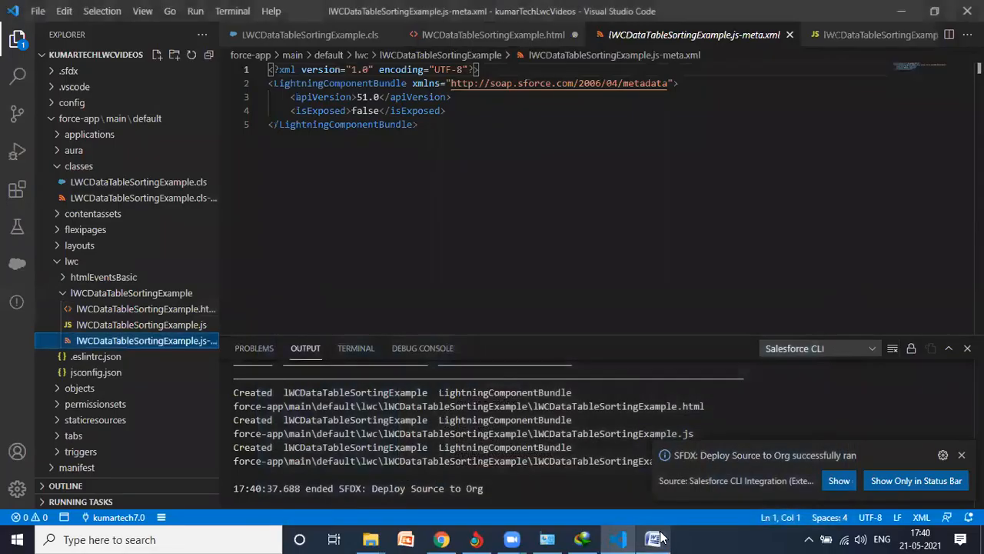
{"action": "left_click", "coordinate": [64, 280]}
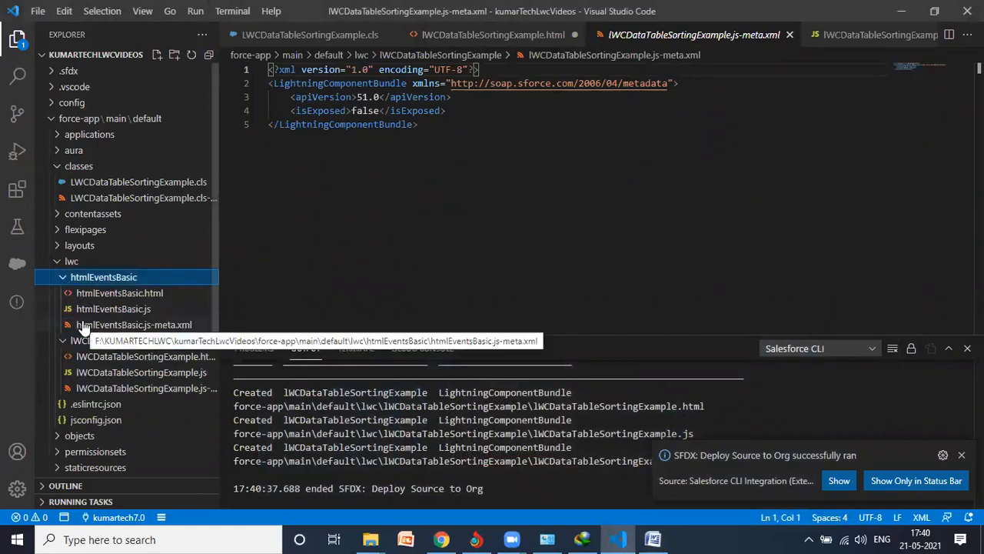
{"action": "left_click", "coordinate": [83, 327]}
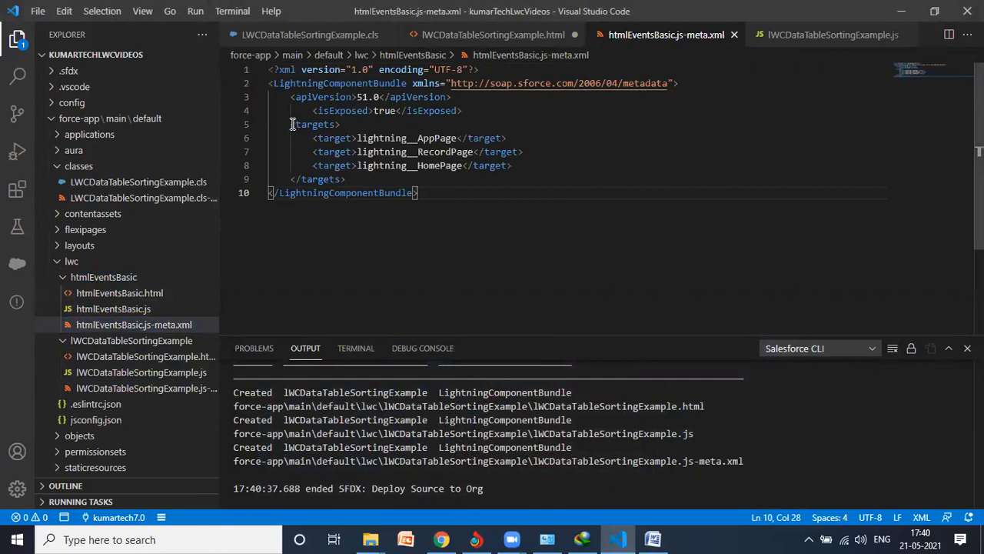
{"action": "left_click_drag", "start_coordinate": [292, 124], "coordinate": [349, 177]}
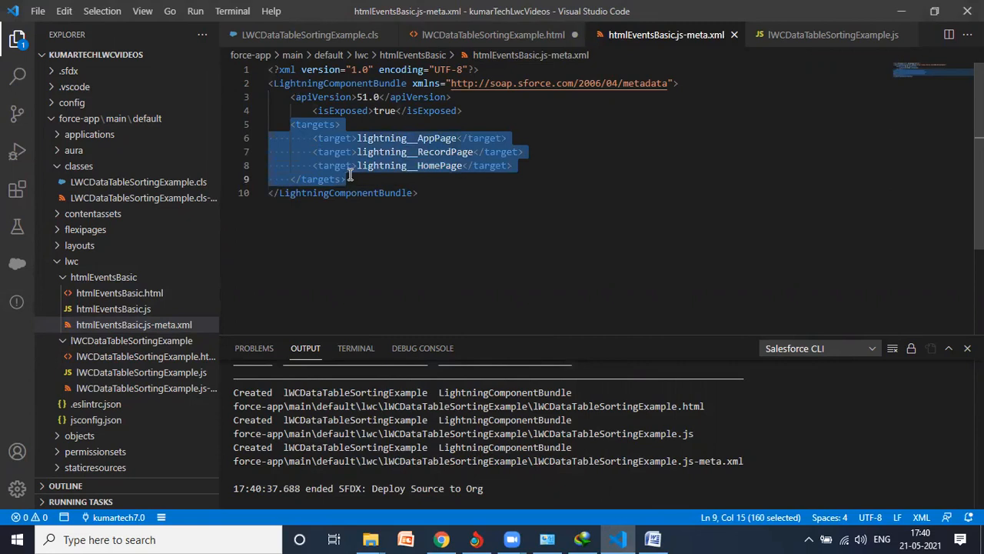
{"action": "left_click", "coordinate": [734, 35]}
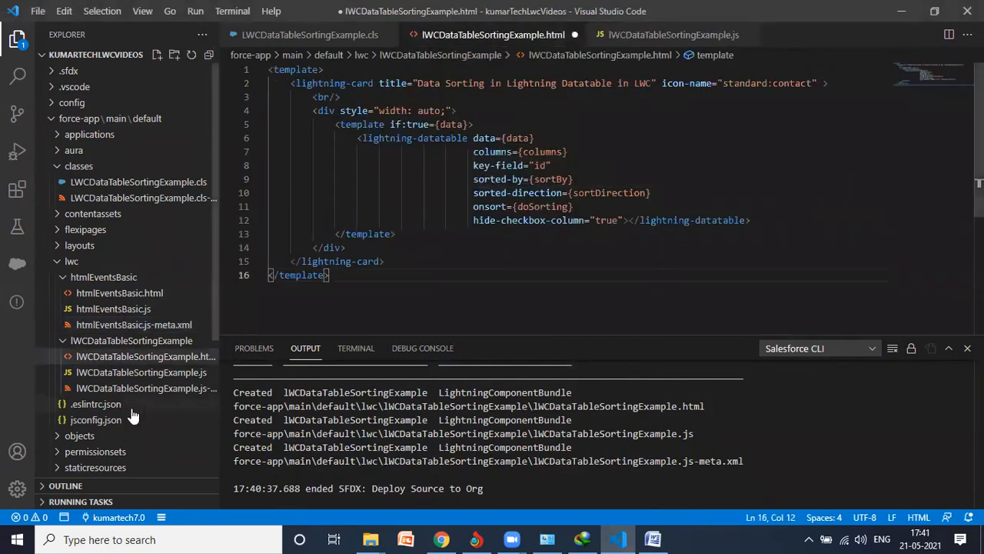
In lWCDataTableSortingExample.js-meta.xml, set isExposed to true, paste the copied targets block below it, and save the file.
{"action": "left_click", "coordinate": [108, 389]}
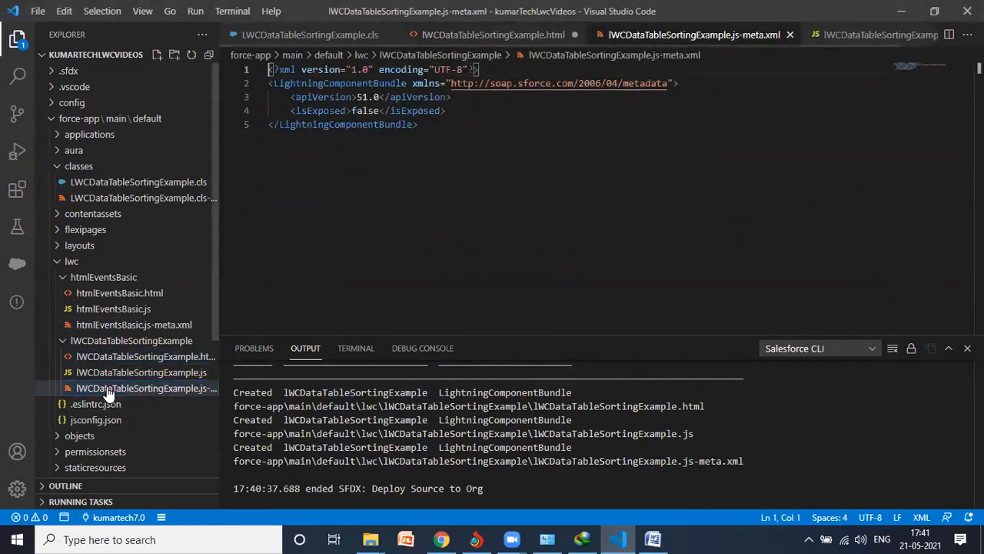
{"action": "left_click", "coordinate": [379, 111]}
{"action": "key", "text": "BackSpace"}
{"action": "key", "text": "BackSpace"}
{"action": "key", "text": "BackSpace"}
{"action": "key", "text": "BackSpace"}
{"action": "key", "text": "BackSpace"}
{"action": "type", "text": "true"}
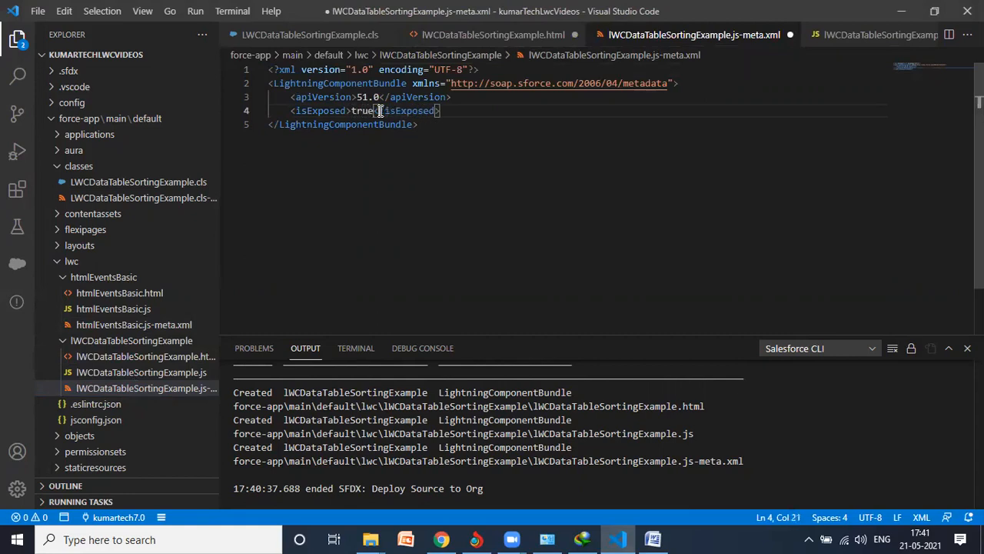
{"action": "key", "text": "Return"}
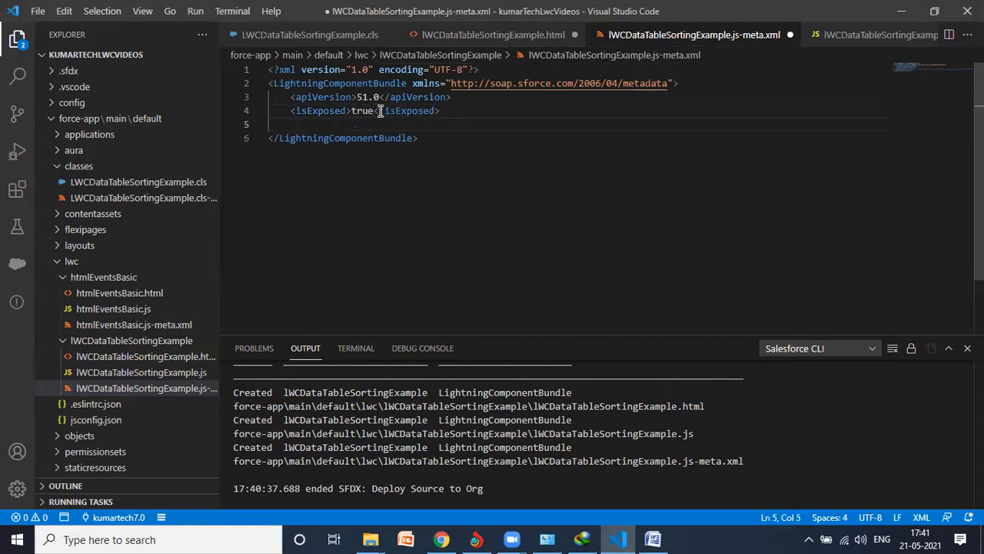
{"action": "key", "text": "ctrl+v"}
{"action": "key", "text": "ctrl+s"}
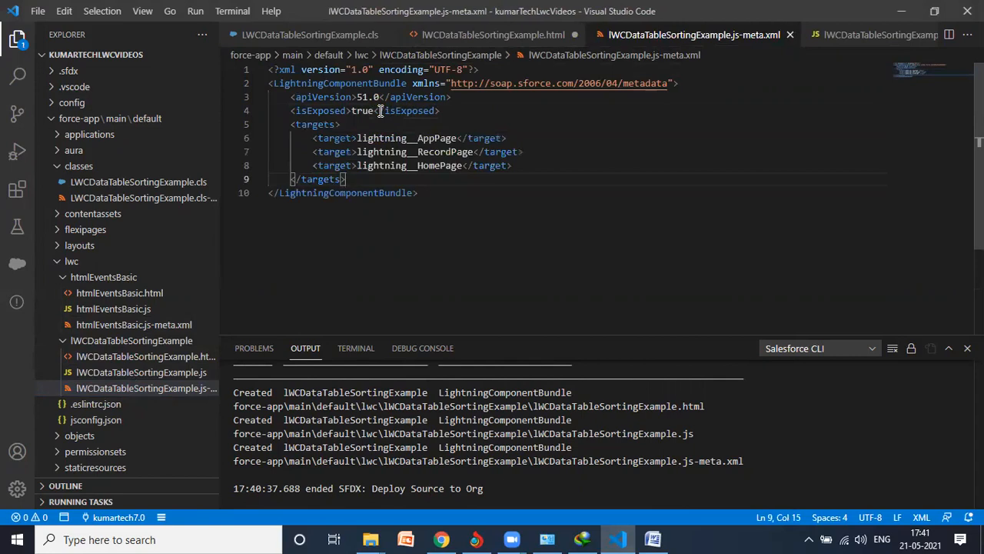
Deploy the lWCDataTableSortingExample.js-meta.xml source to the org.
{"action": "right_click", "coordinate": [375, 228]}
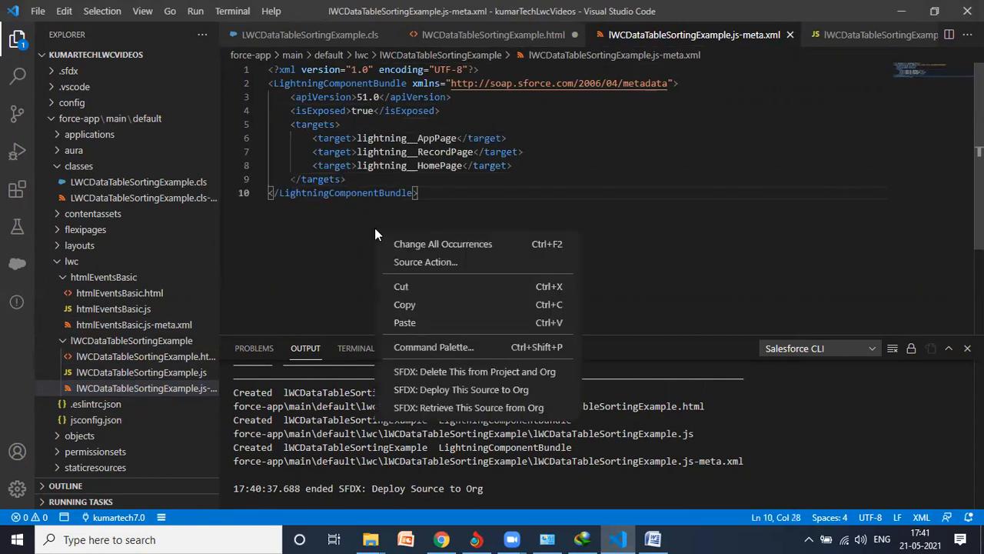
{"action": "left_click", "coordinate": [419, 389]}
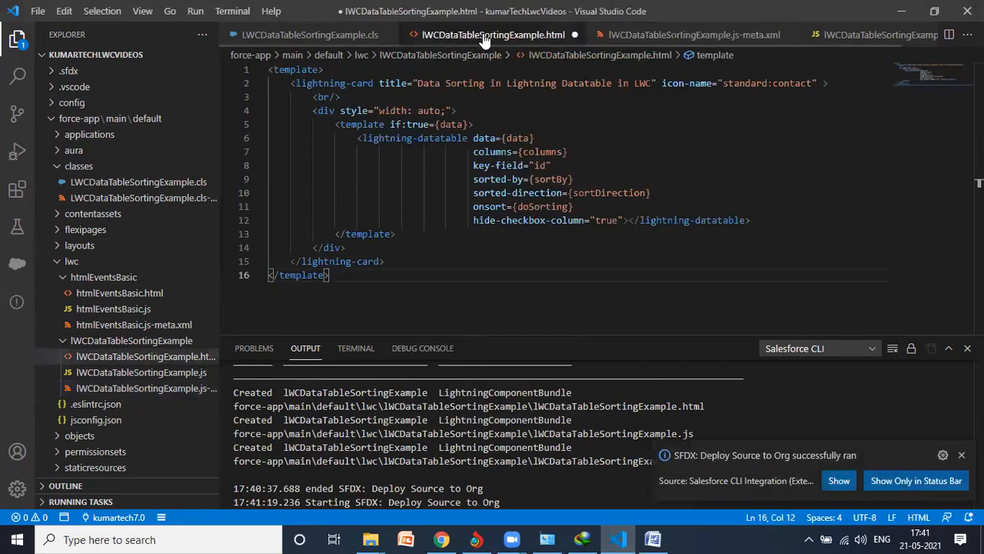
Preview the component locally from lWCDataTableSortingExample.html, using the desktop browser as the platform.
{"action": "left_click", "coordinate": [855, 41]}
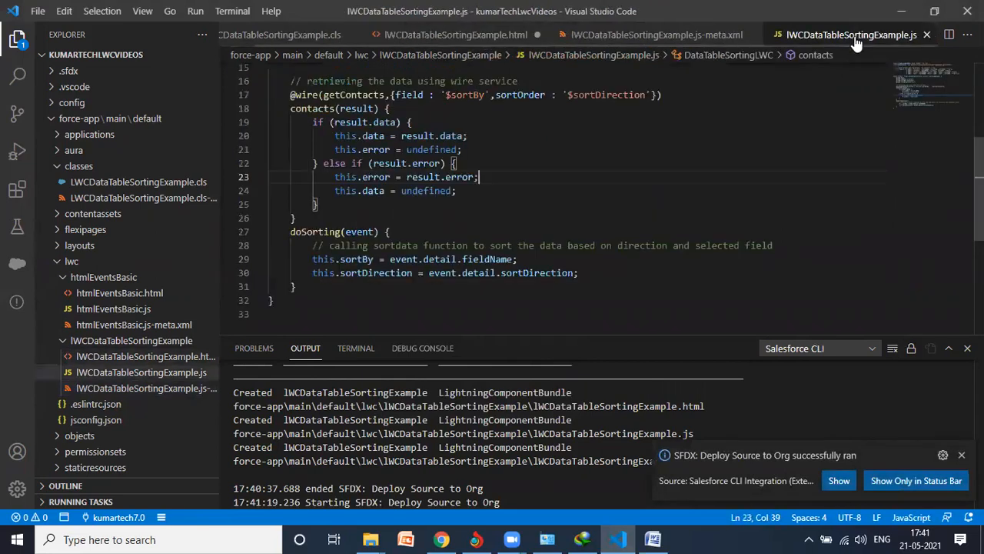
{"action": "left_click", "coordinate": [589, 198]}
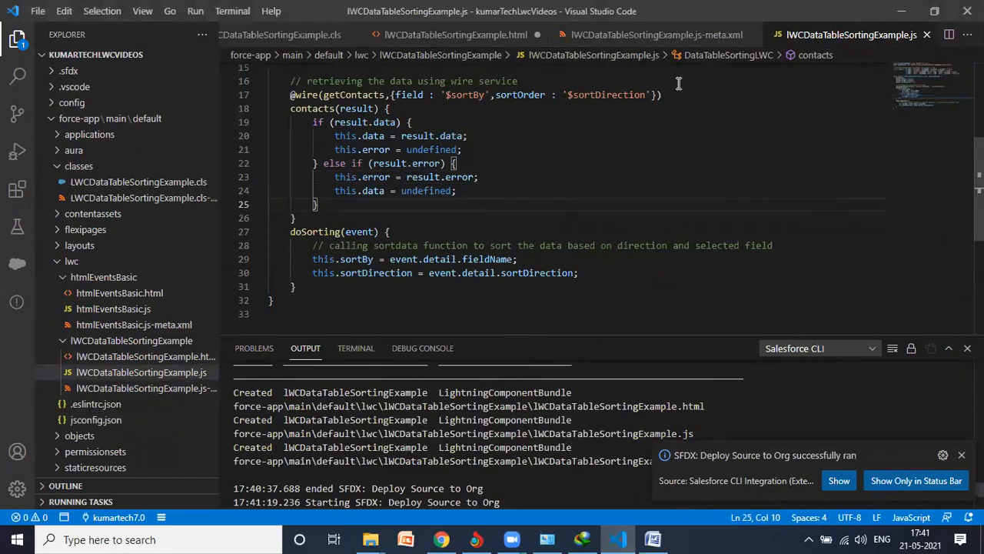
{"action": "left_click", "coordinate": [456, 35]}
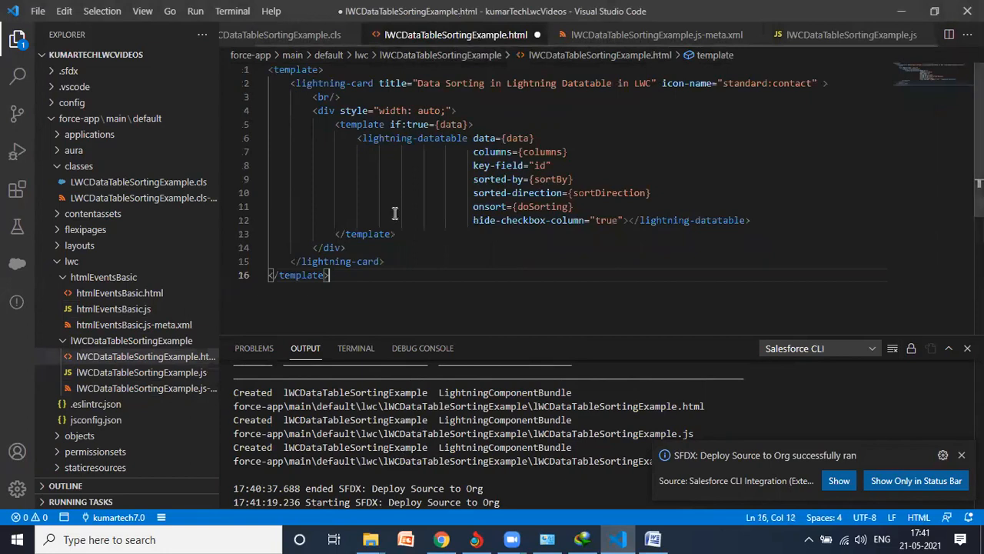
{"action": "right_click", "coordinate": [382, 297]}
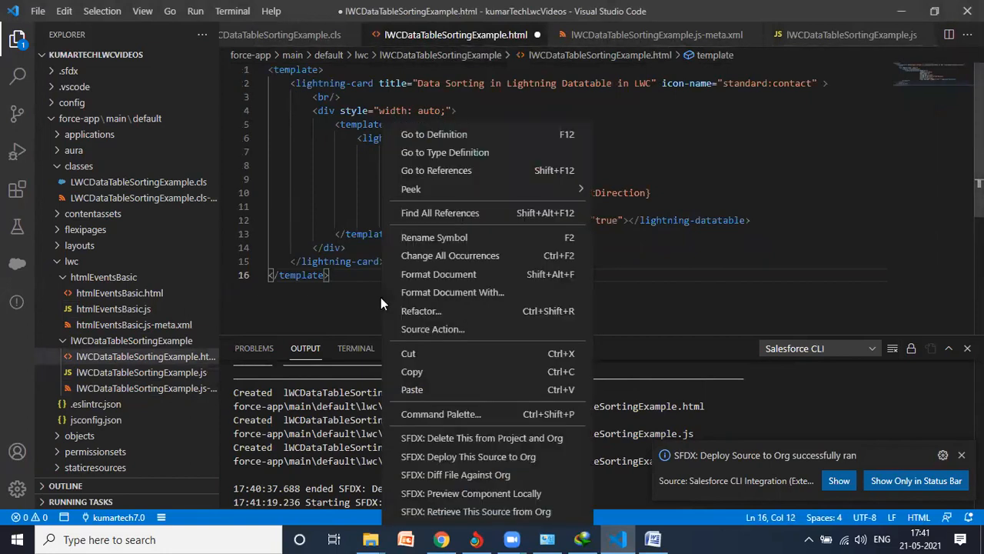
{"action": "left_click", "coordinate": [446, 496]}
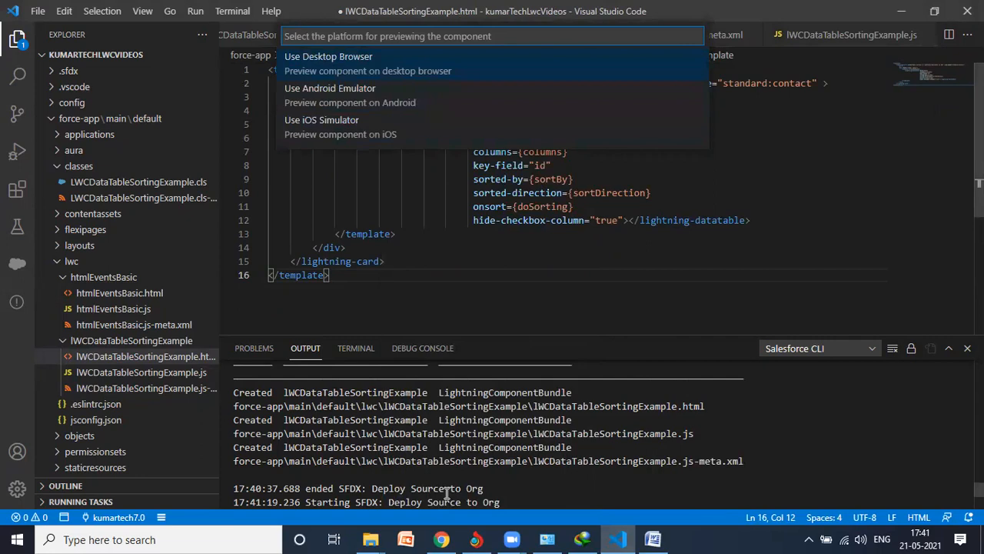
{"action": "key", "text": "Return"}
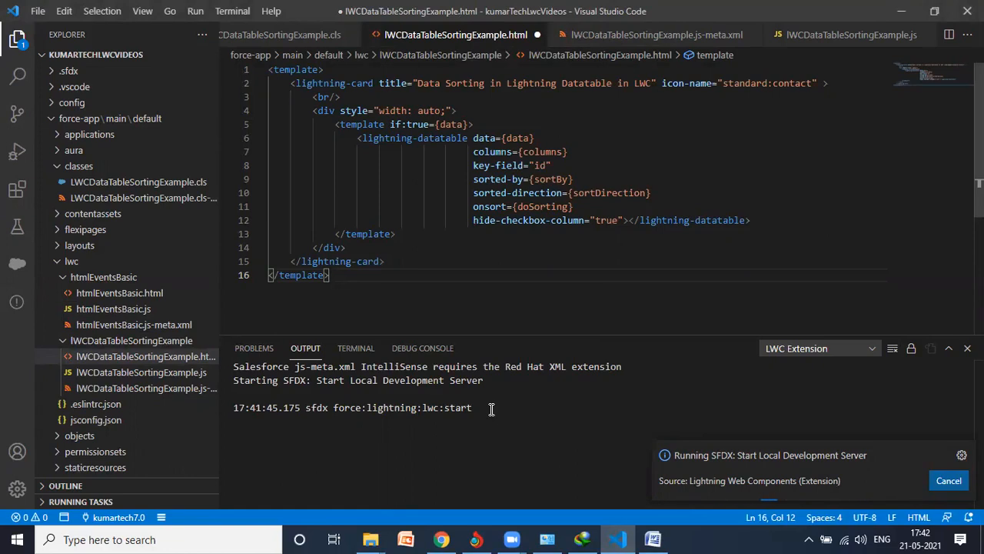
{"action": "left_click", "coordinate": [828, 37]}
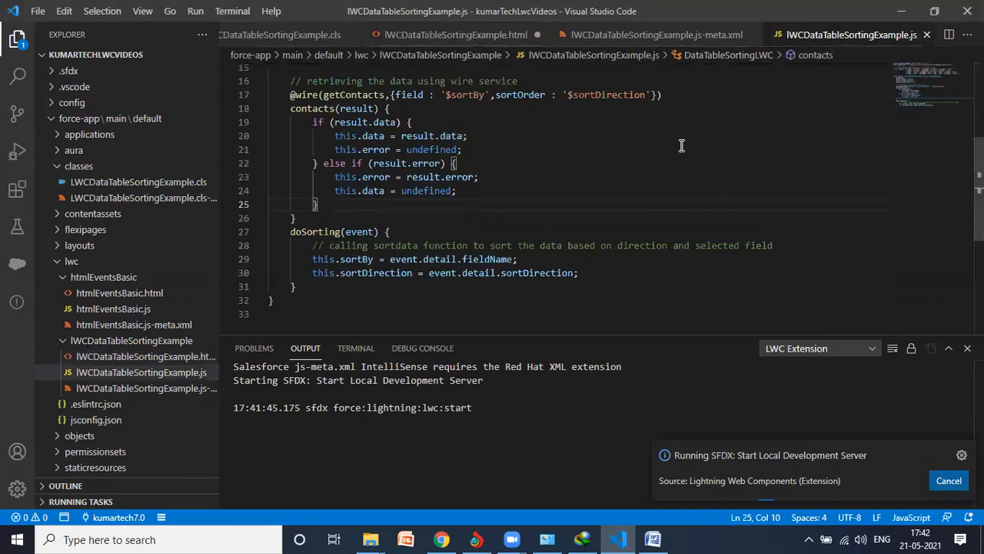
{"action": "left_click", "coordinate": [673, 37]}
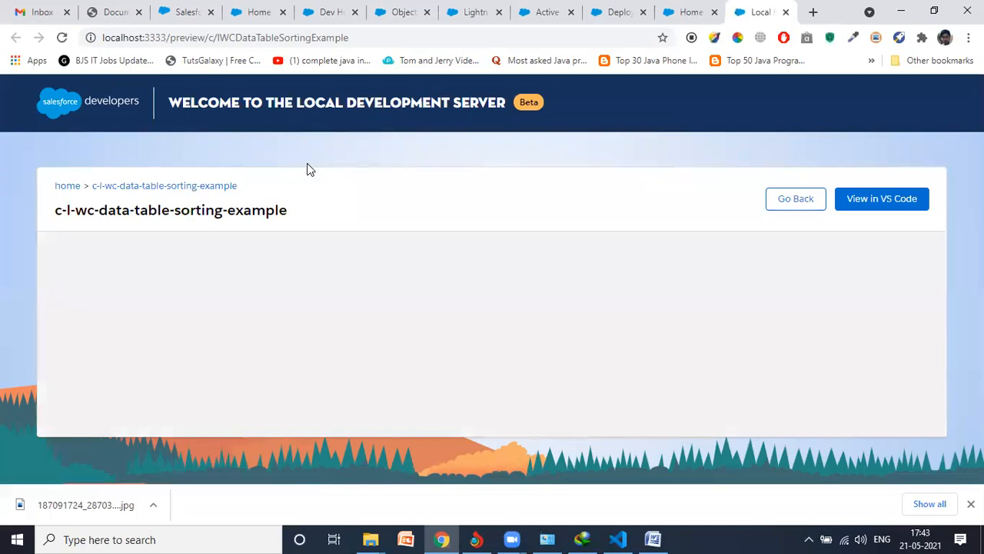
Switch back to Visual Studio Code, deploy the lWCDataTableSortingExample.js source to the org, and show the list of reported problems.
{"action": "left_click", "coordinate": [619, 539]}
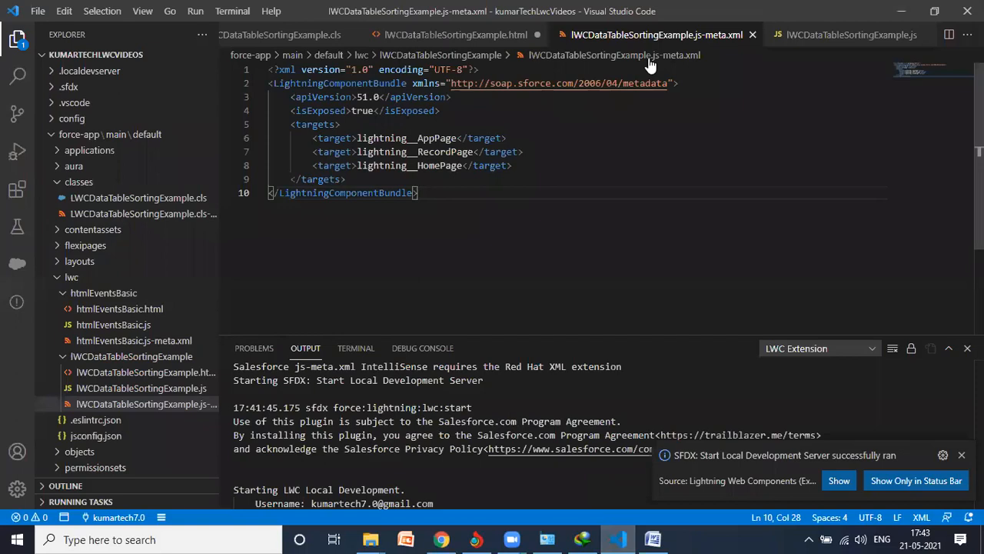
{"action": "left_click", "coordinate": [817, 36]}
{"action": "left_click", "coordinate": [608, 165]}
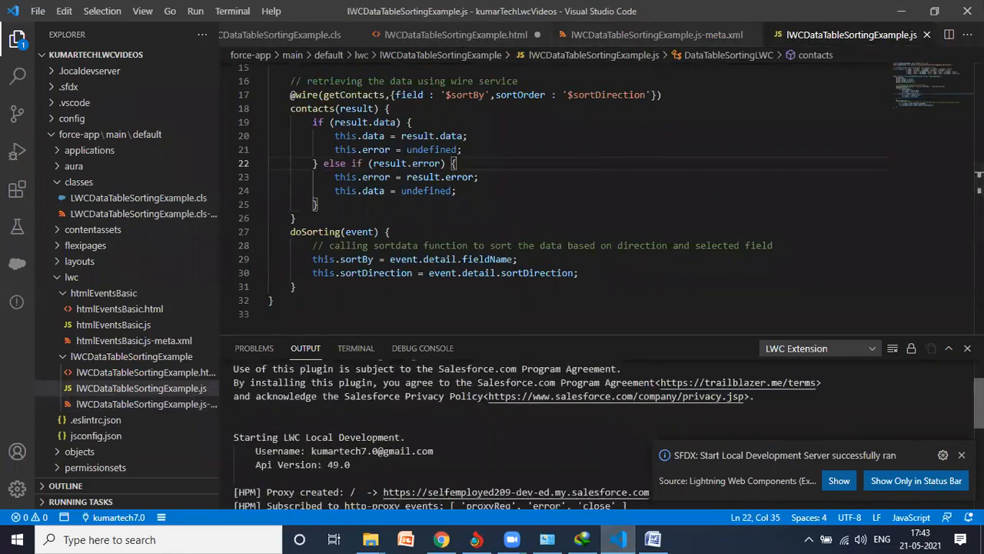
{"action": "scroll", "coordinate": [932, 381], "scroll_direction": "up", "scroll_amount": 3}
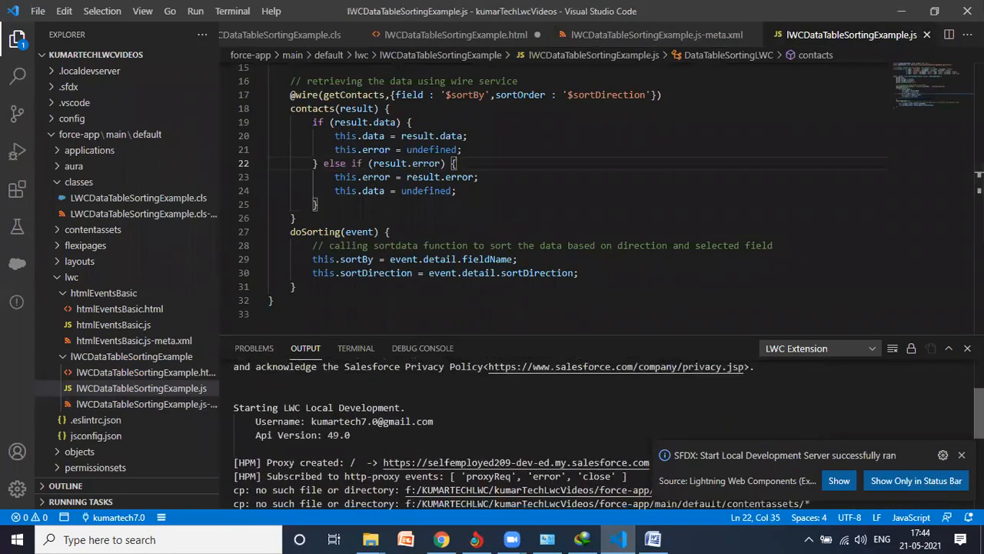
{"action": "right_click", "coordinate": [615, 221]}
{"action": "left_click", "coordinate": [648, 456]}
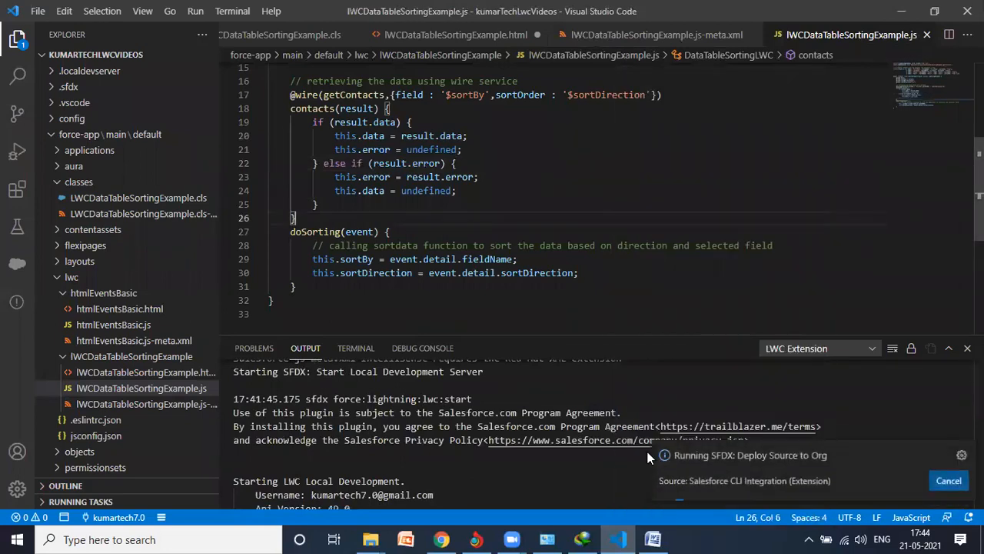
{"action": "left_click", "coordinate": [243, 355]}
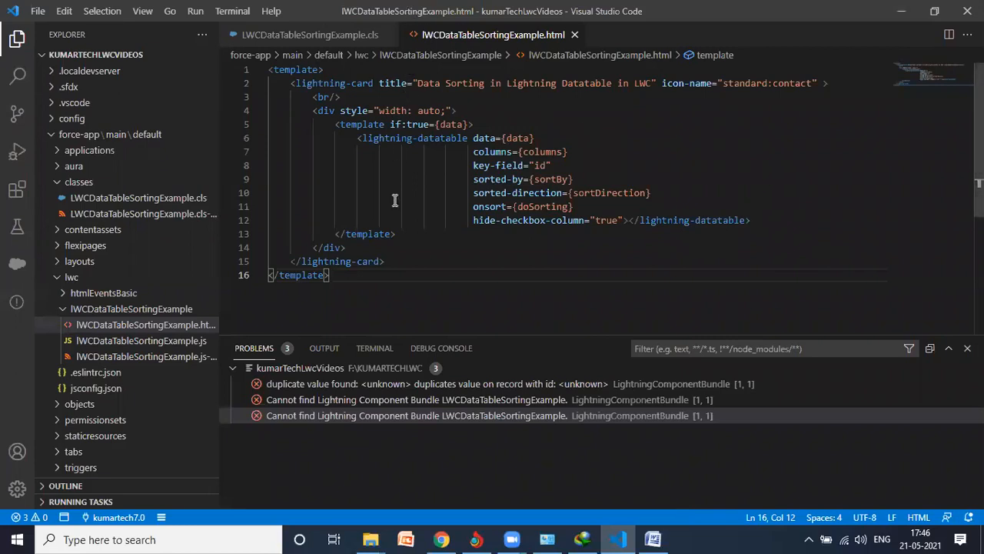
Preview lWCDataTableSortingExample.html locally in the desktop browser again and look through the rendered contacts table.
{"action": "right_click", "coordinate": [378, 294]}
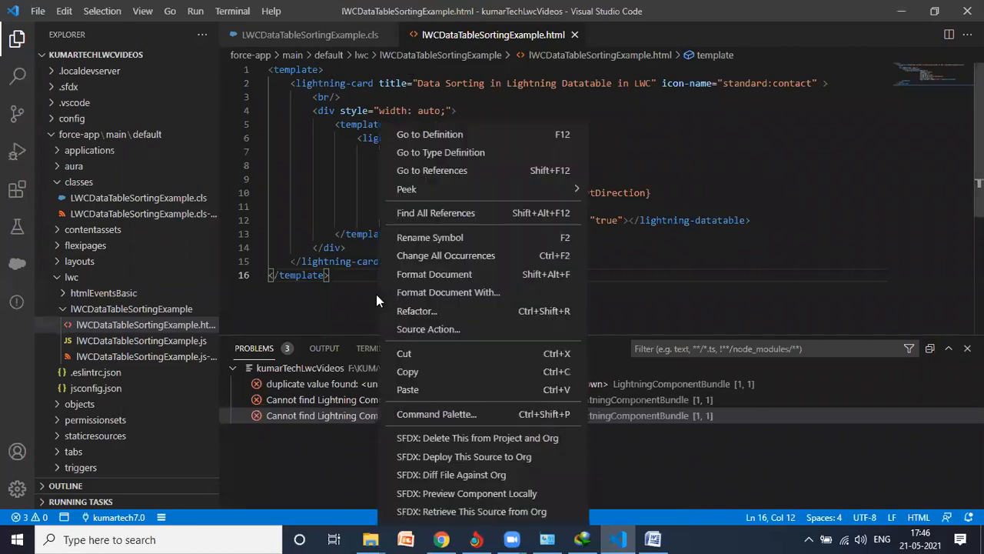
{"action": "left_click", "coordinate": [428, 493]}
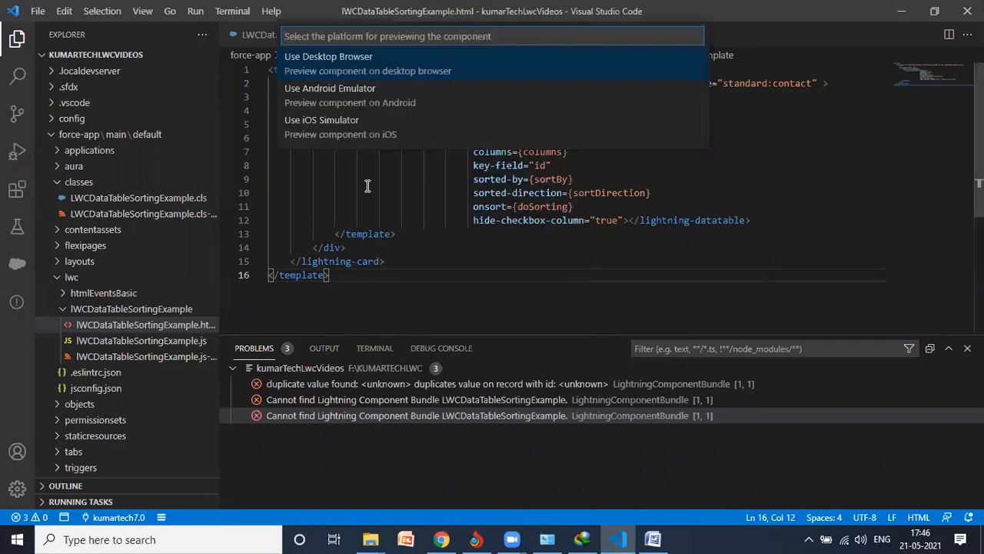
{"action": "left_click", "coordinate": [302, 59]}
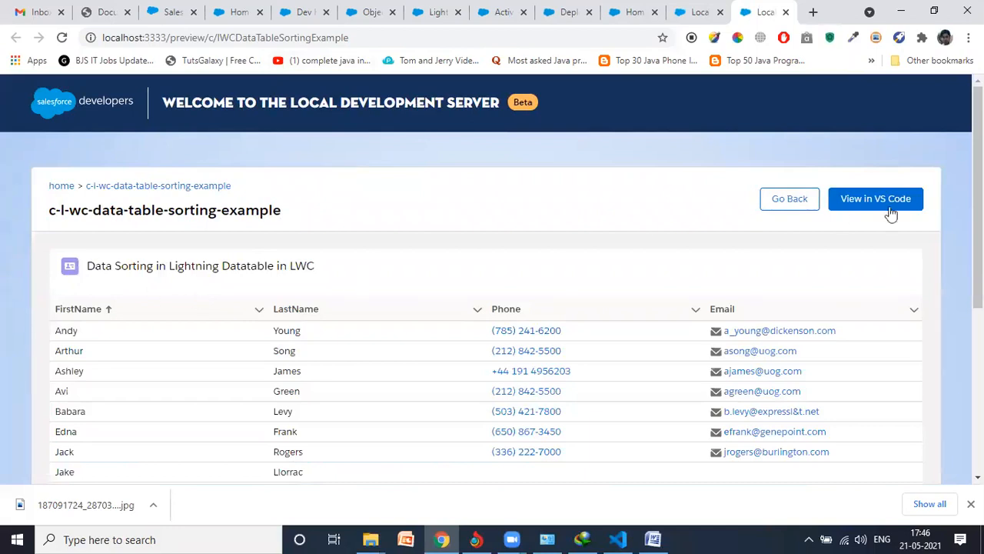
{"action": "scroll", "coordinate": [978, 192], "scroll_direction": "down", "scroll_amount": 2}
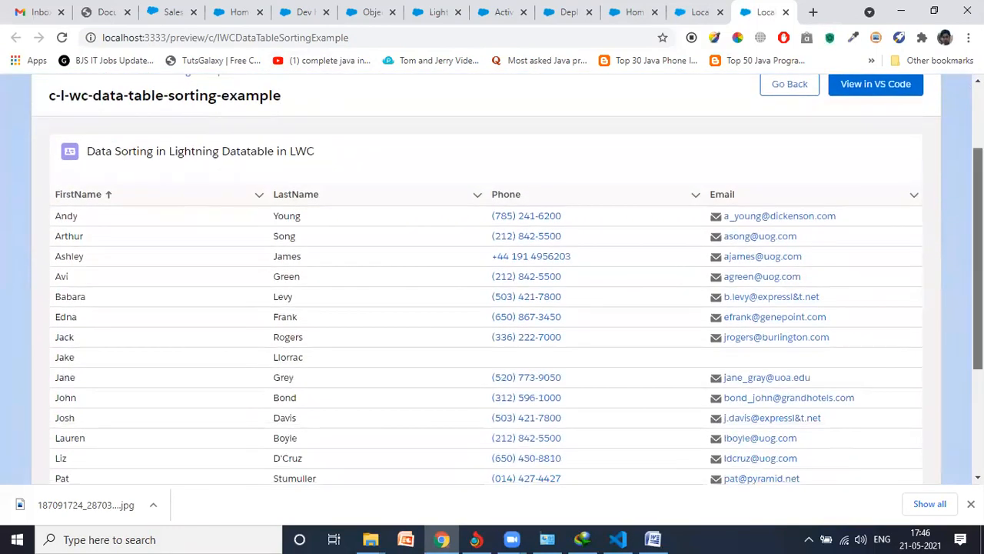
{"action": "scroll", "coordinate": [978, 231], "scroll_direction": "down", "scroll_amount": 2}
{"action": "scroll", "coordinate": [978, 231], "scroll_direction": "up", "scroll_amount": 3}
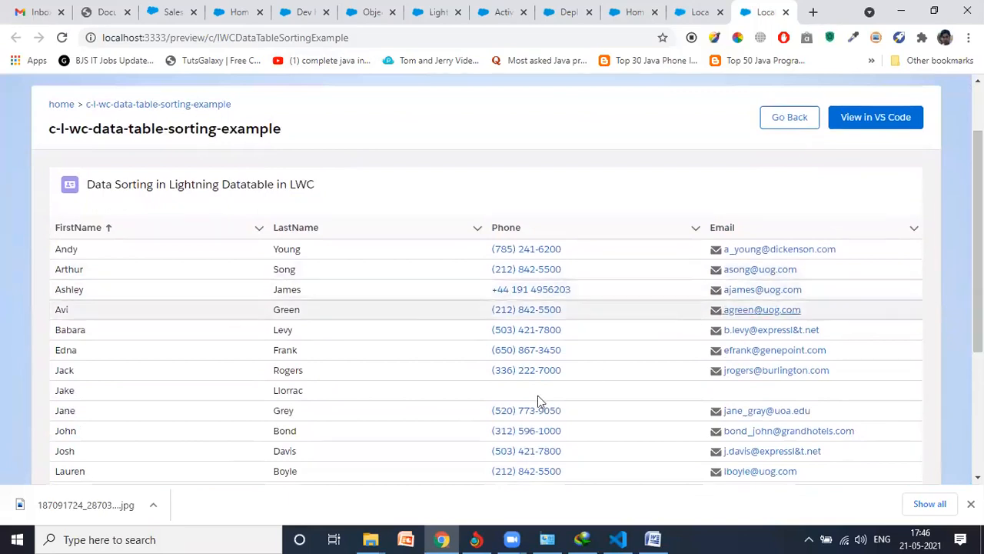
Go to the open Deployment Status page of Salesforce Setup in Chrome and reload it.
{"action": "left_click", "coordinate": [625, 539]}
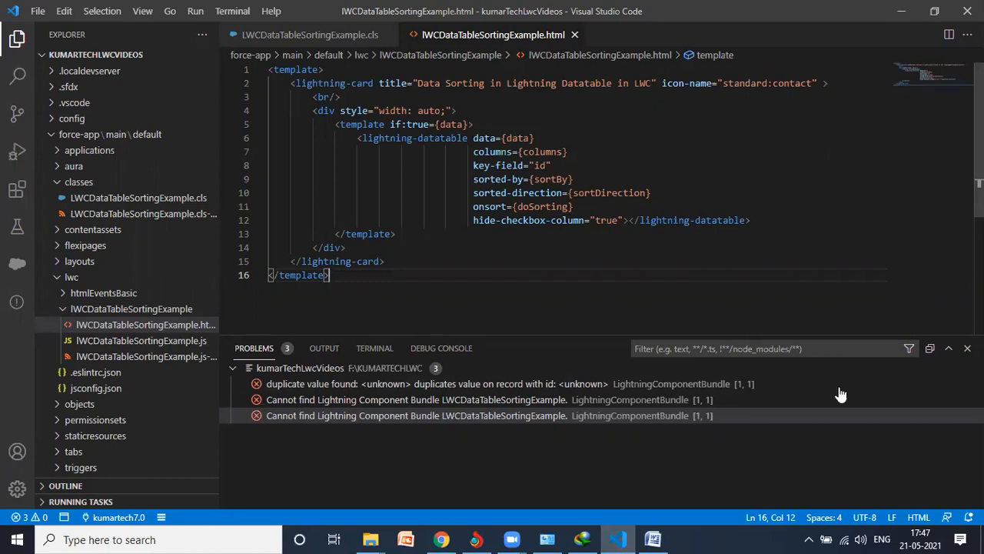
{"action": "left_click", "coordinate": [444, 539]}
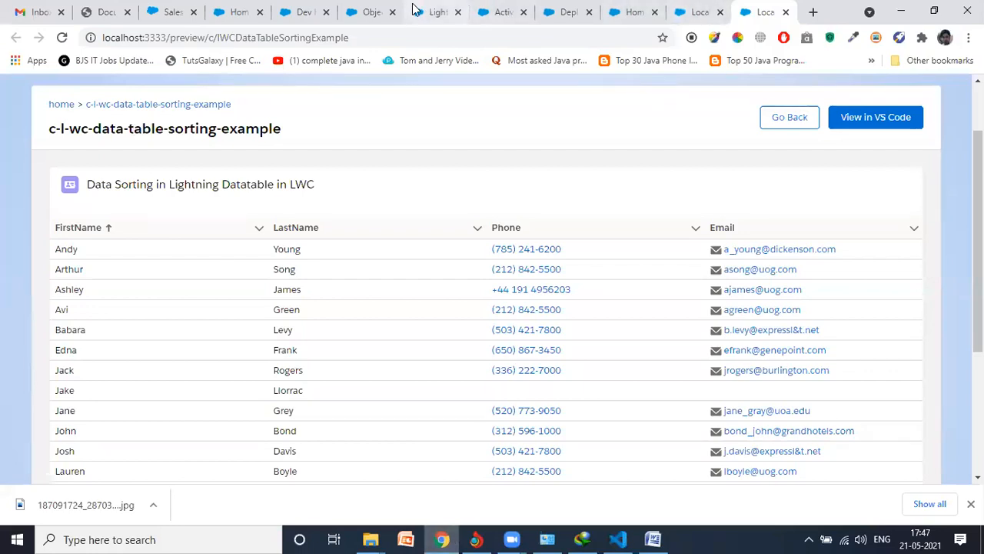
{"action": "left_click", "coordinate": [306, 8]}
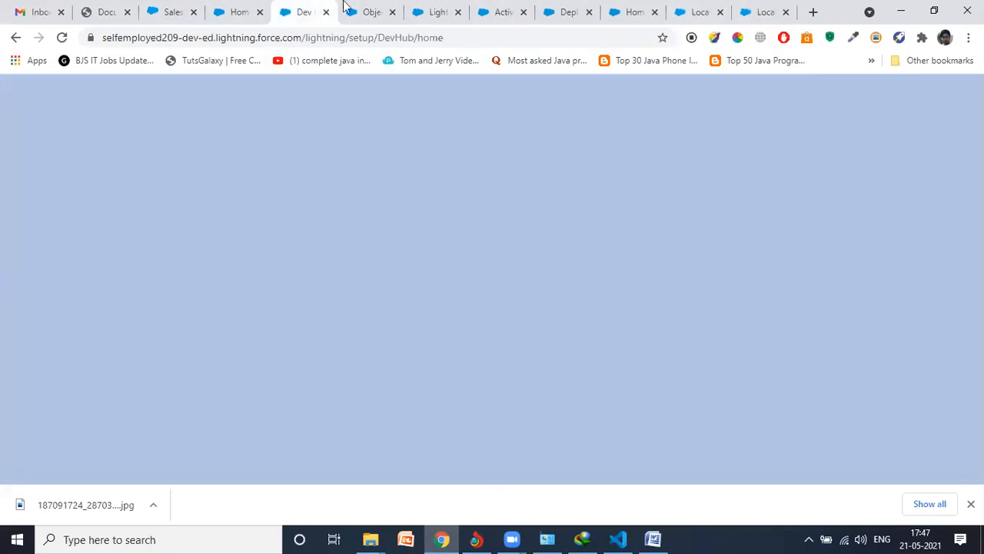
{"action": "left_click", "coordinate": [376, 9]}
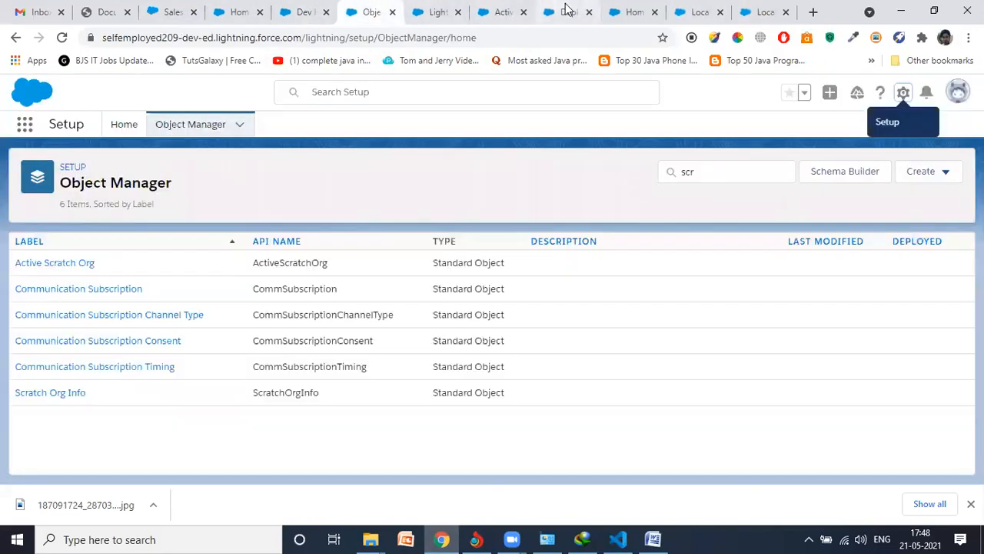
{"action": "left_click", "coordinate": [566, 11]}
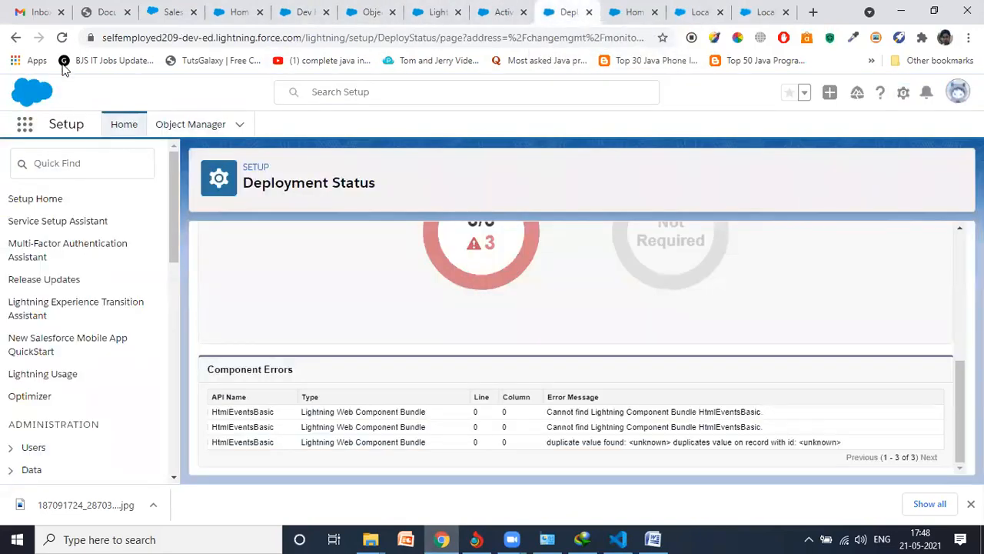
{"action": "left_click", "coordinate": [61, 37]}
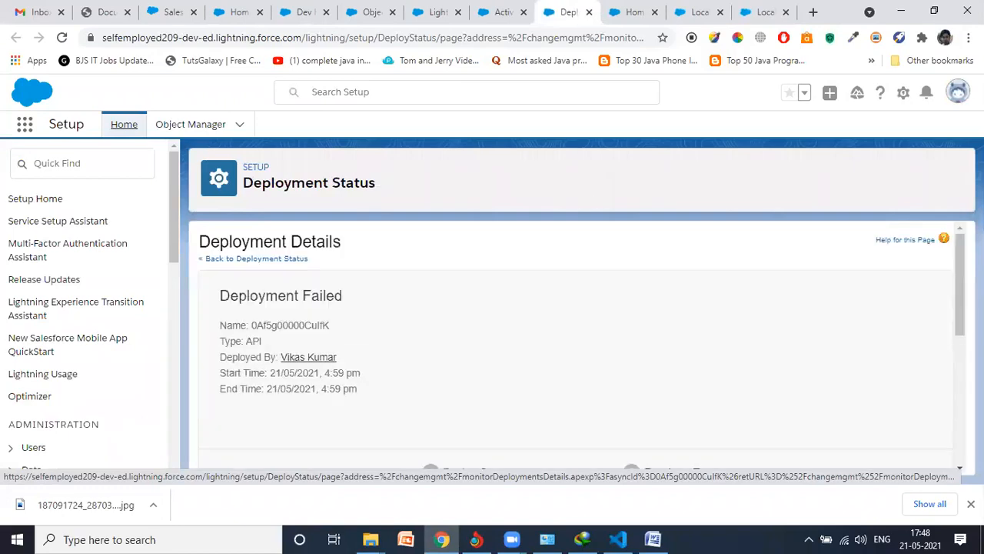
Check the failed deployment's details, return to the Deployment Status overview, and examine the list of succeeded deployments.
{"action": "scroll", "coordinate": [958, 246], "scroll_direction": "down", "scroll_amount": 2}
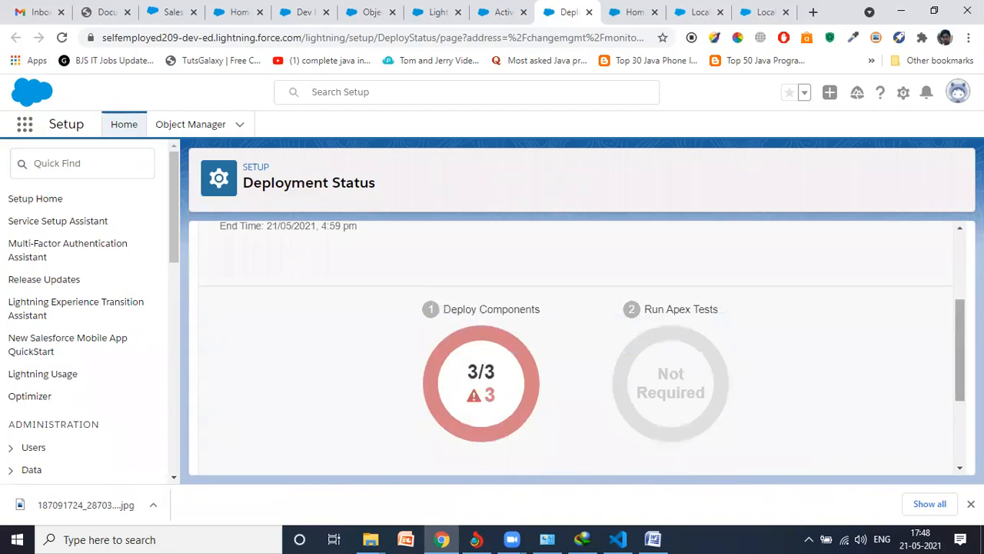
{"action": "scroll", "coordinate": [577, 346], "scroll_direction": "up", "scroll_amount": 2}
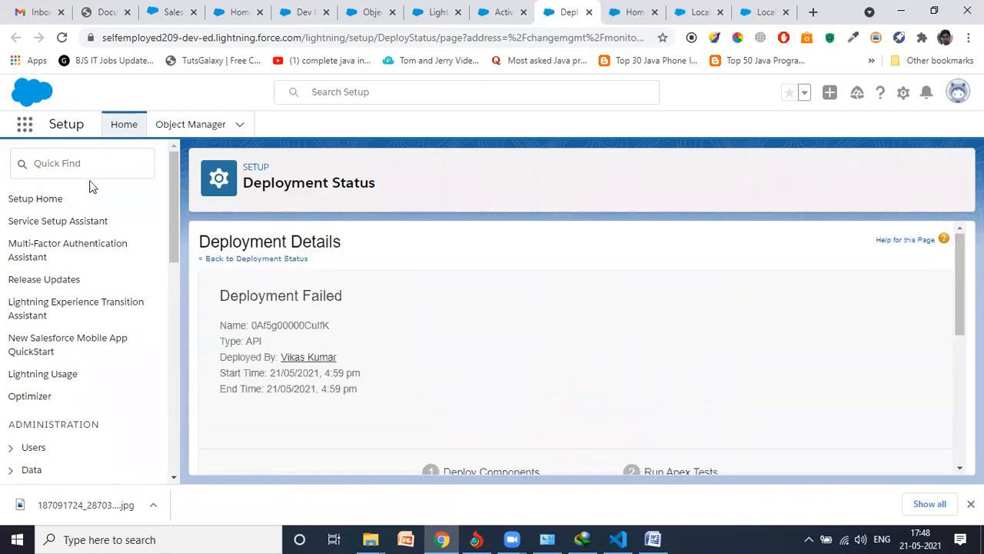
{"action": "left_click", "coordinate": [254, 261]}
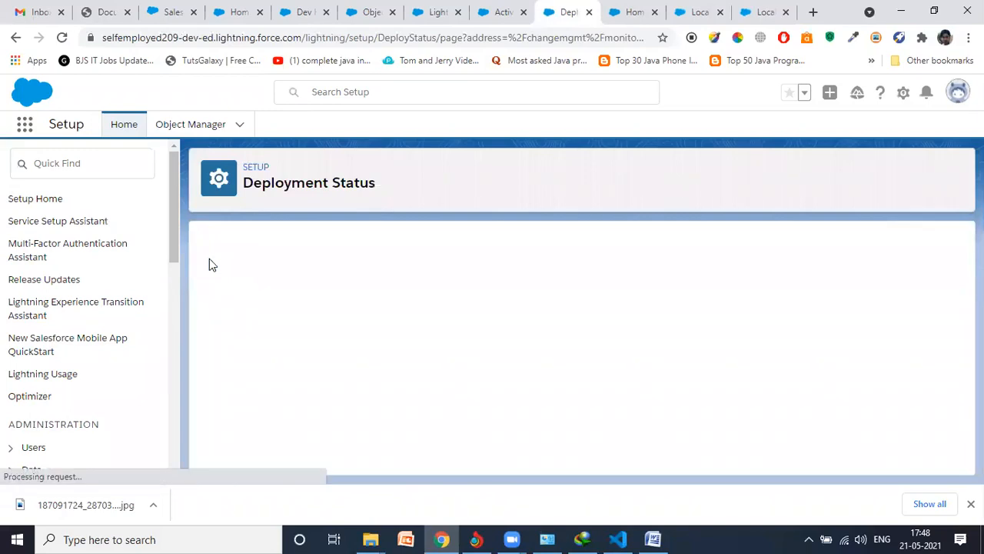
{"action": "left_click_drag", "start_coordinate": [959, 261], "coordinate": [959, 388]}
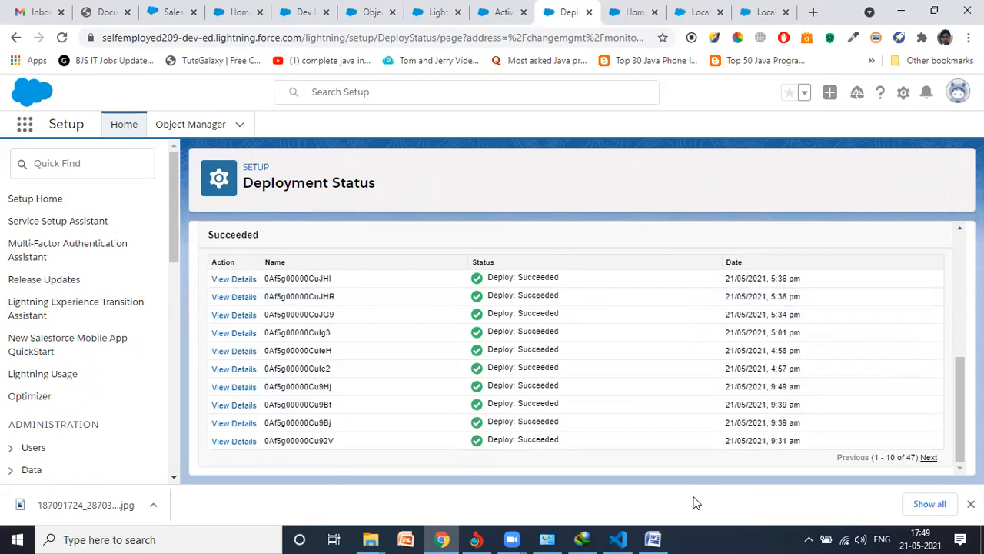
{"action": "key", "text": "alt+Tab"}
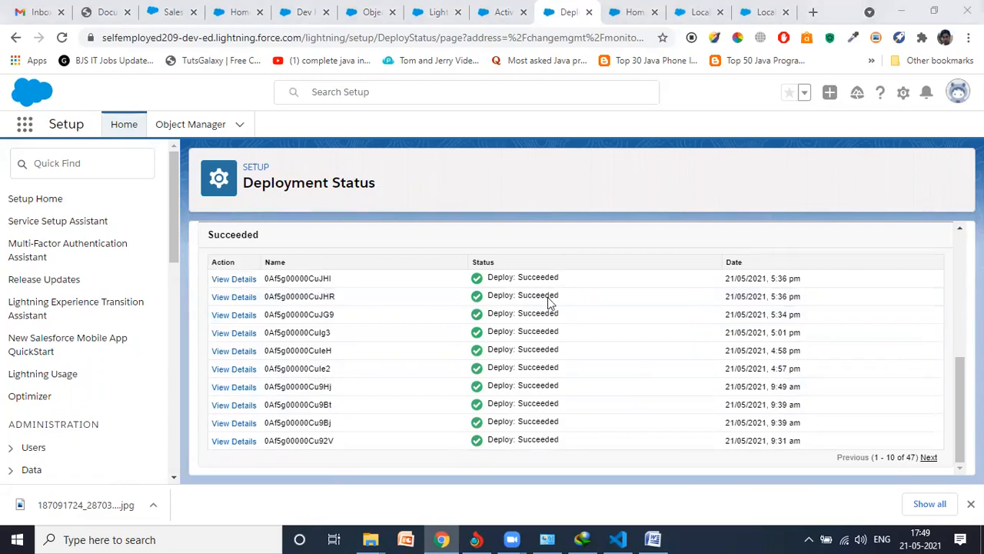